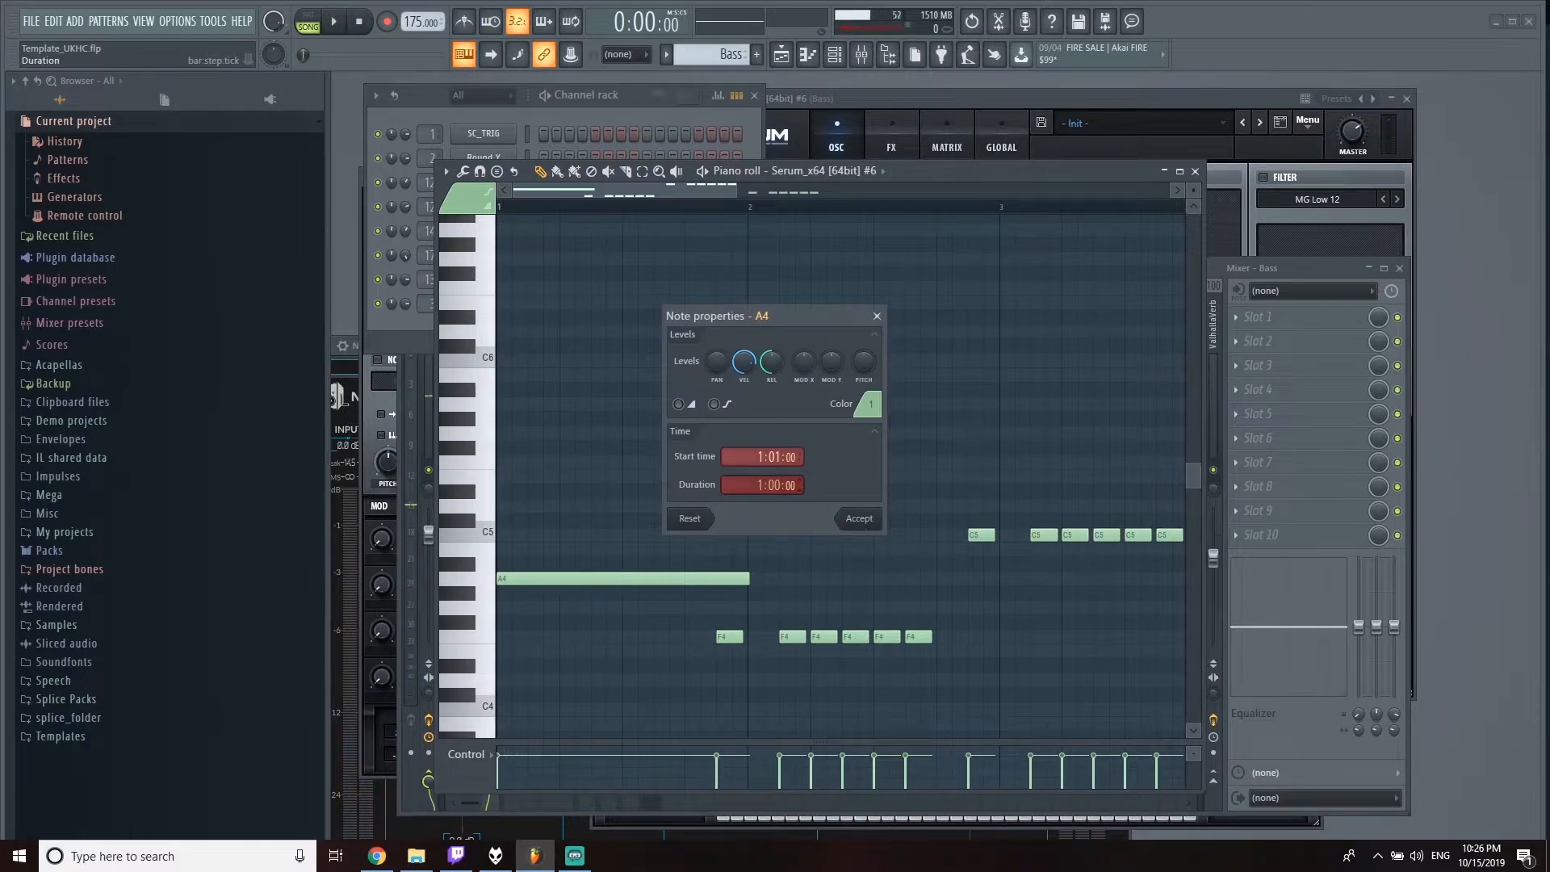
Step: Set the piano roll snap to Line and place one-bar notes on F4, C5 and G4 following the opening A4
left_click(858, 518)
left_click(618, 60)
left_click(619, 72)
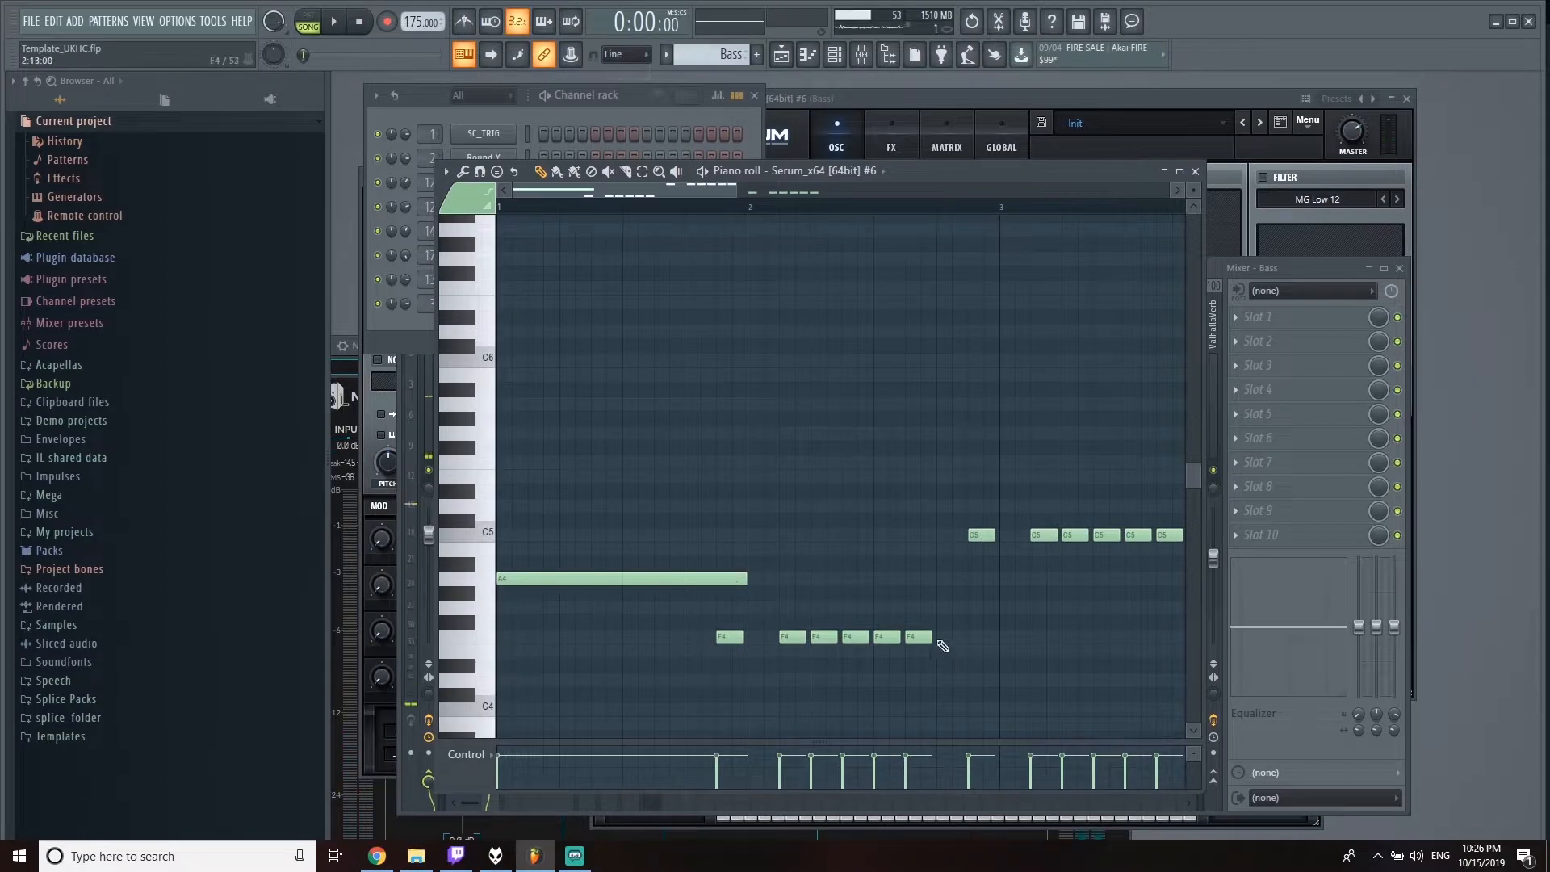
left_click(760, 636)
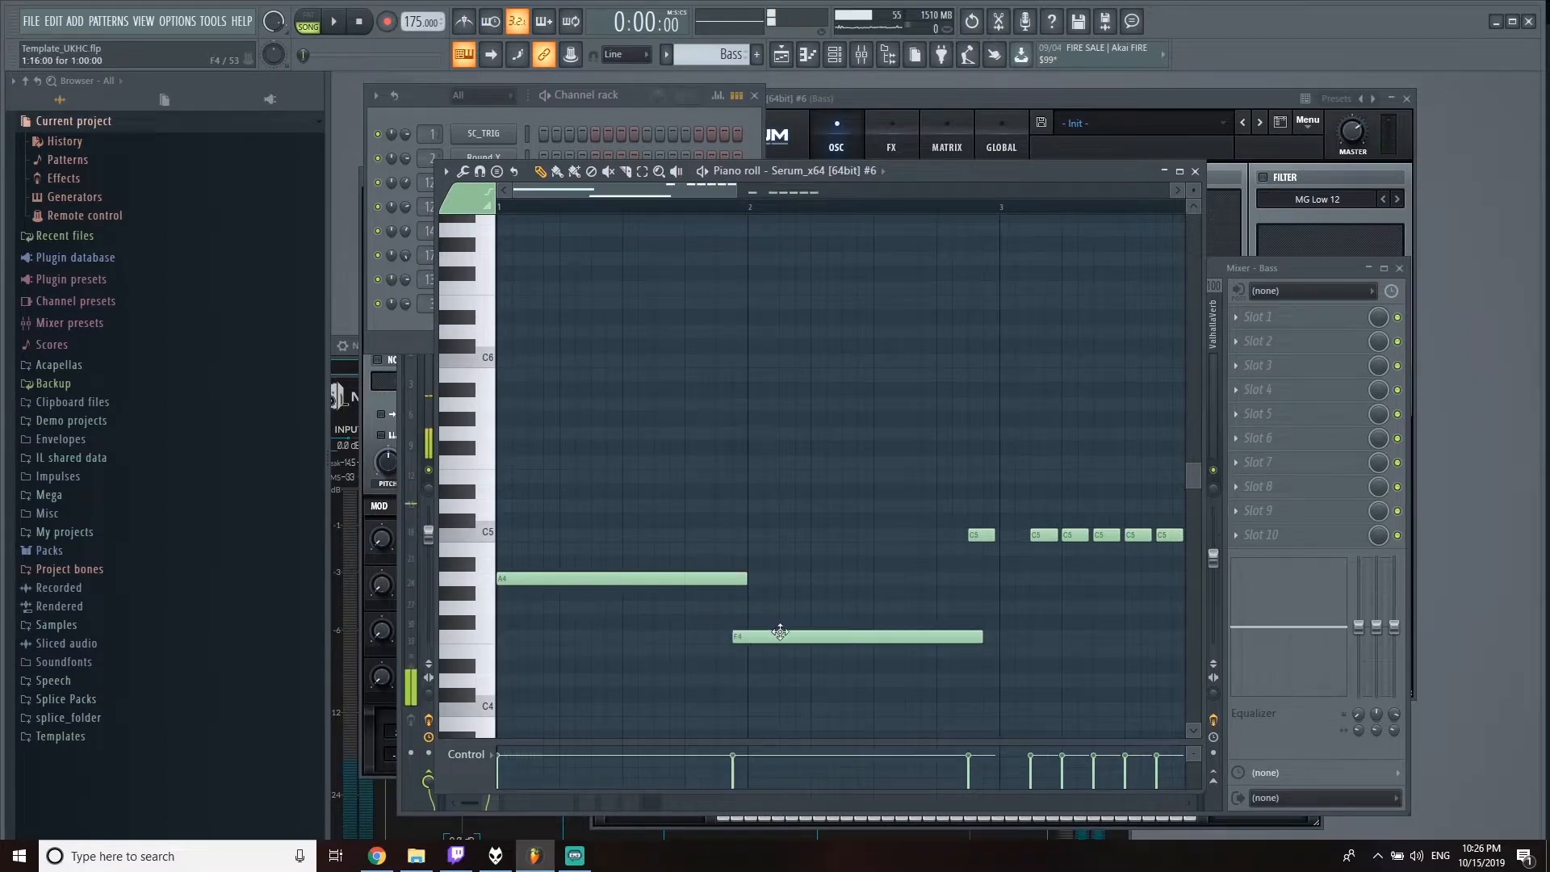
left_click(790, 534)
left_click(930, 608)
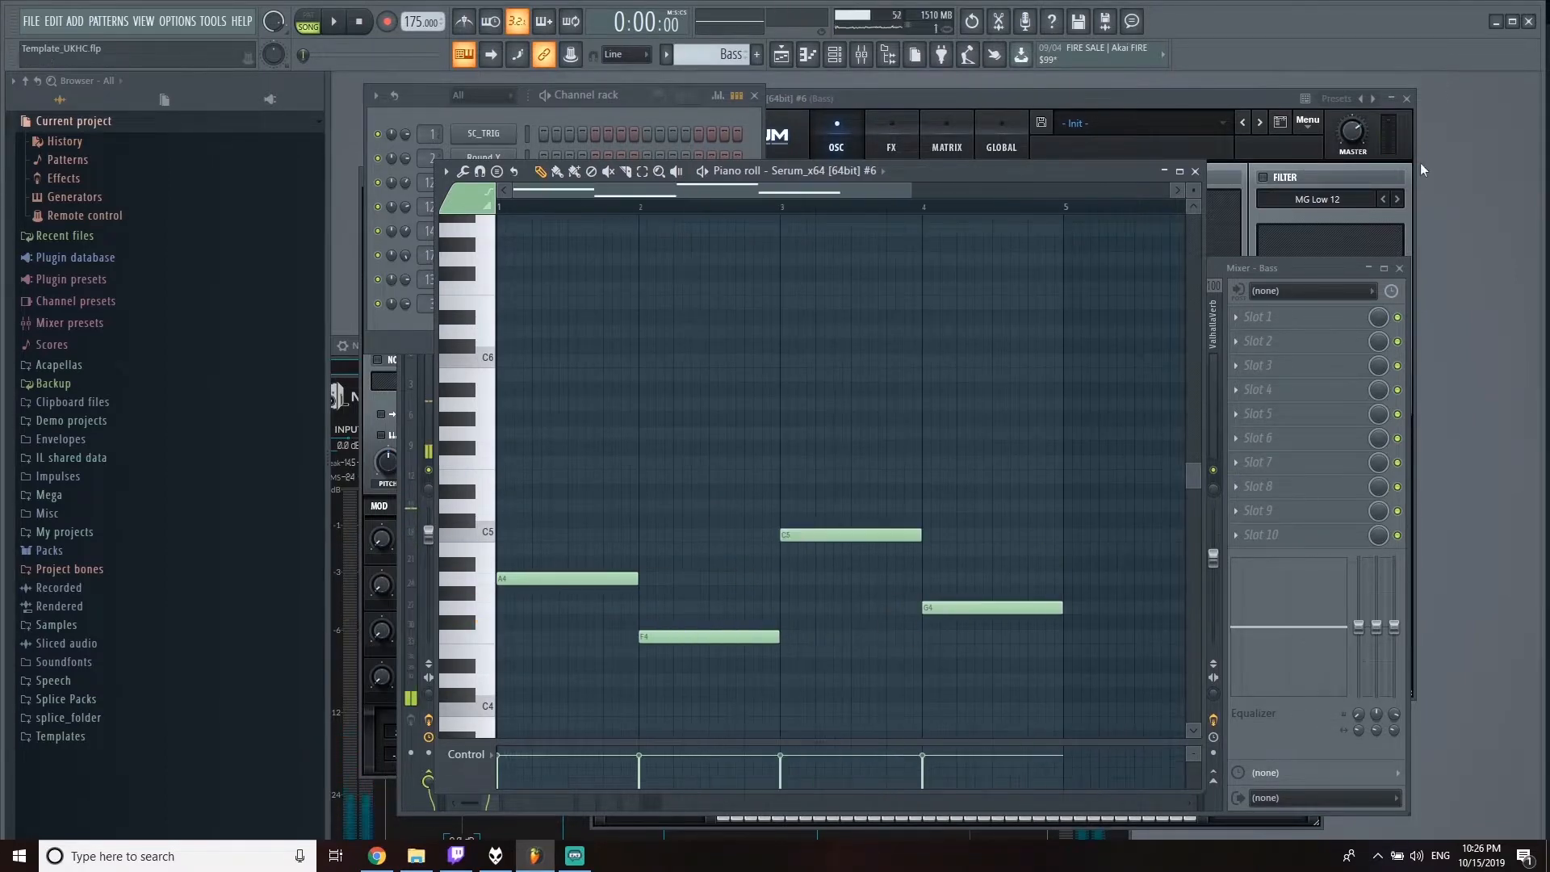
Step: Open Serum #6 and reshape LFO 1 to stay flat at first, rise steeply to a central peak and curve down before the end
left_click(483, 304)
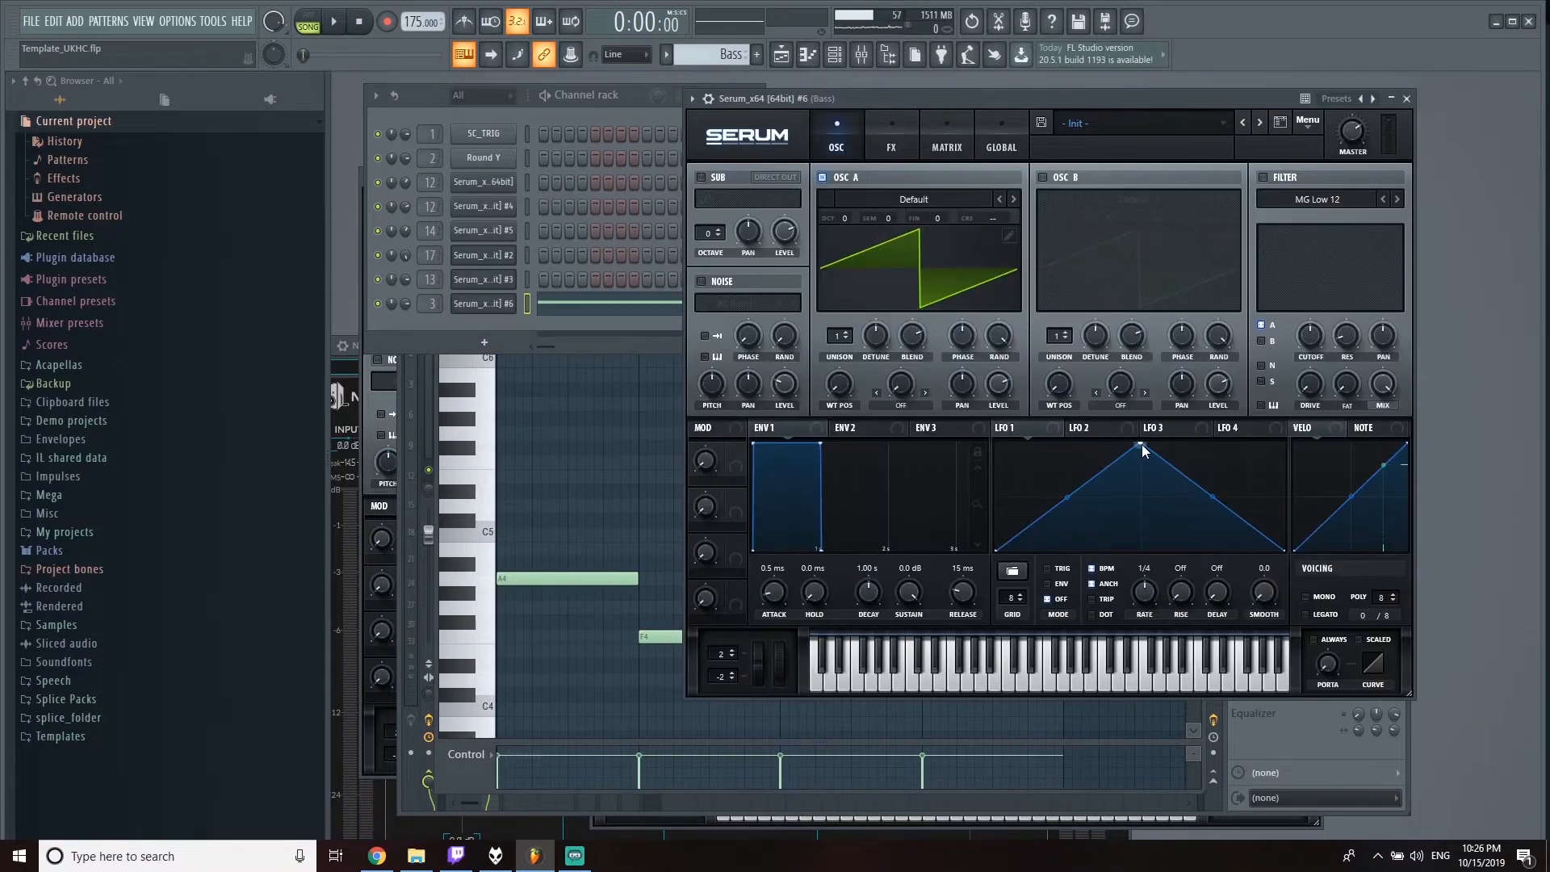
left_click_drag(1142, 444, 1108, 561)
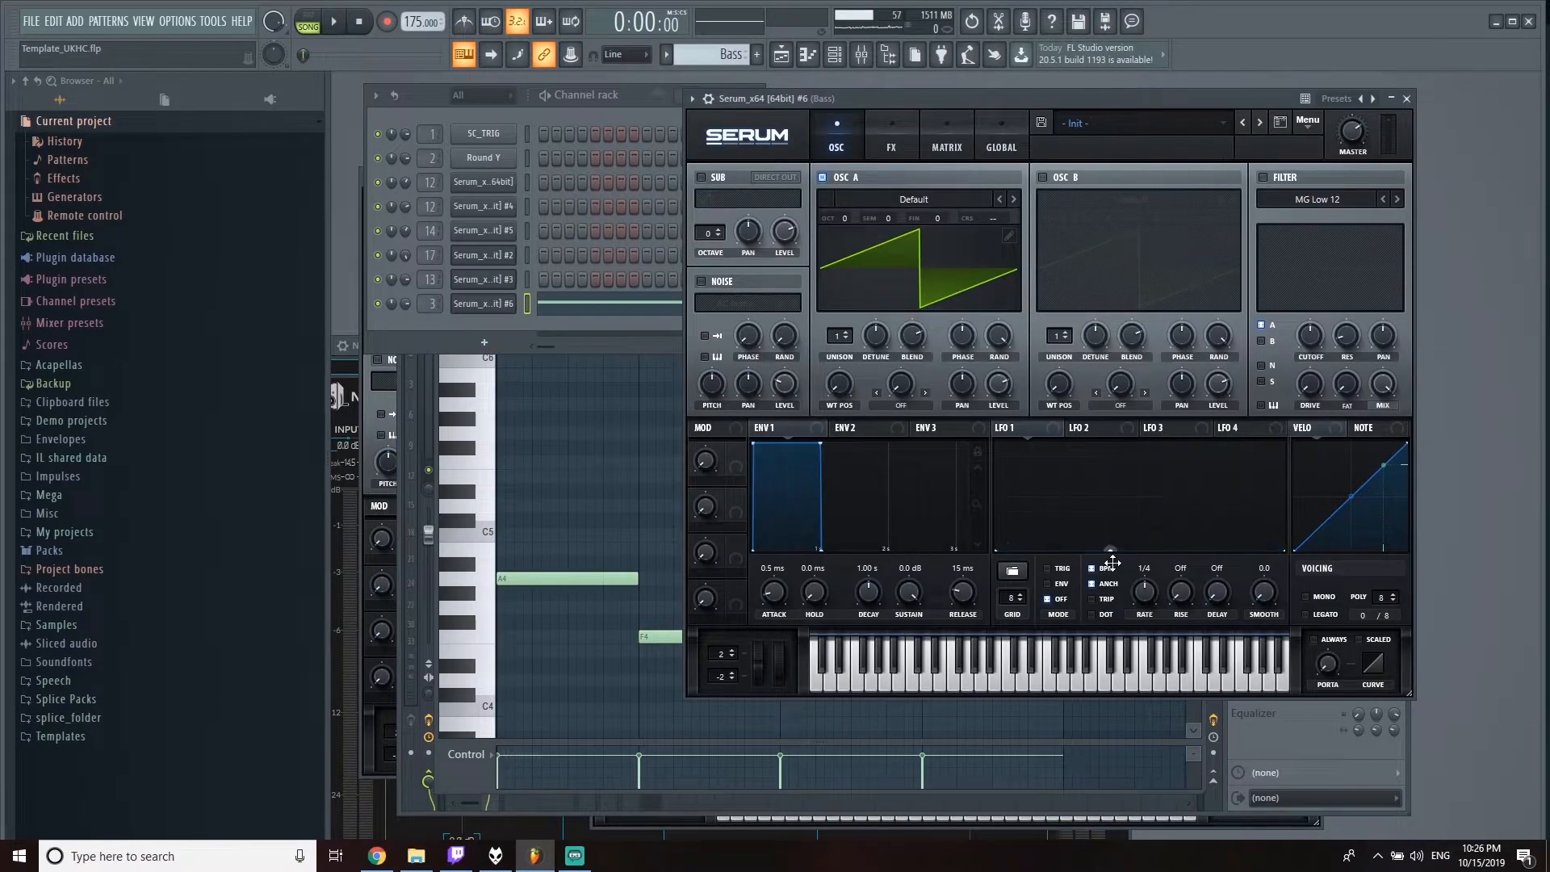
right_click(1142, 483)
left_click(1140, 547)
double_click(1138, 447)
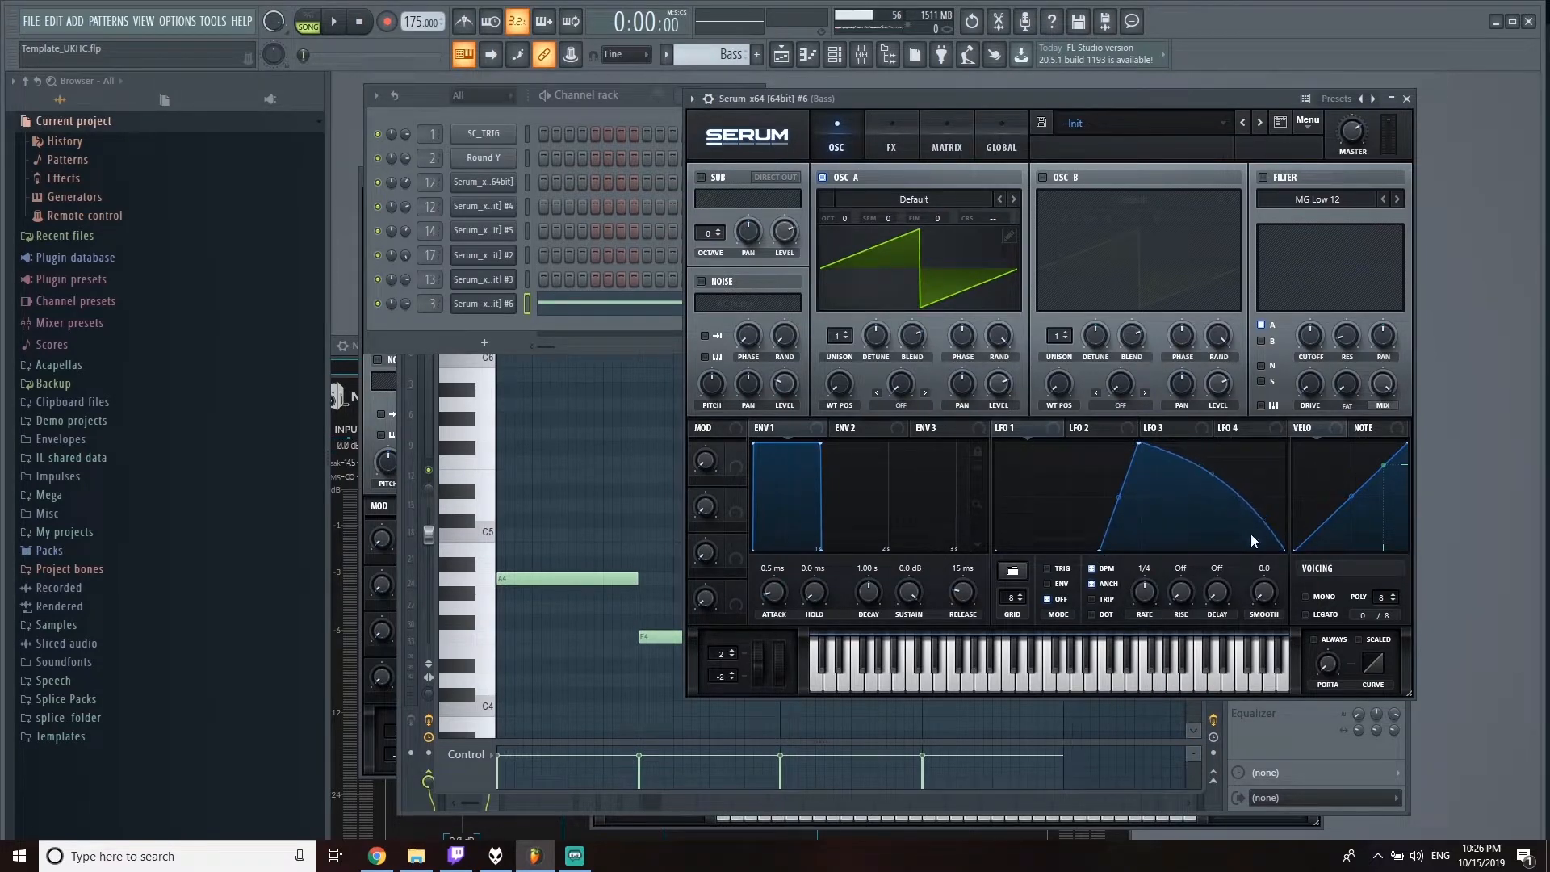
left_click_drag(1257, 538, 1258, 572)
Step: Enable the MG Low 12 filter for oscillators A and B, modulate its cutoff with LFO 1 and tune the cutoff while the pattern plays
left_click(1263, 178)
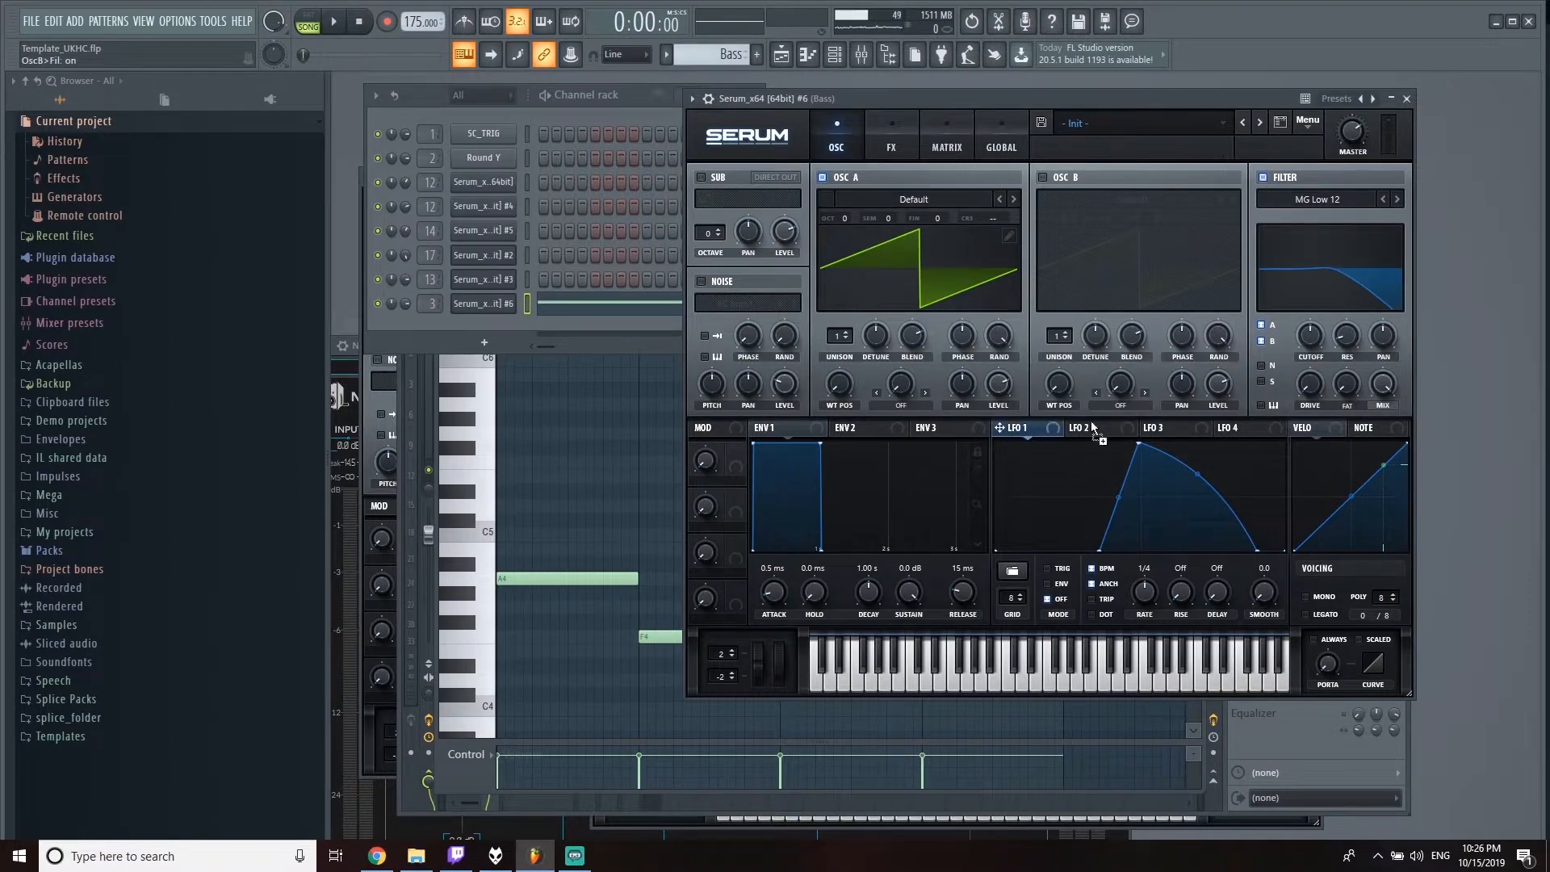
left_click(631, 100)
key("space")
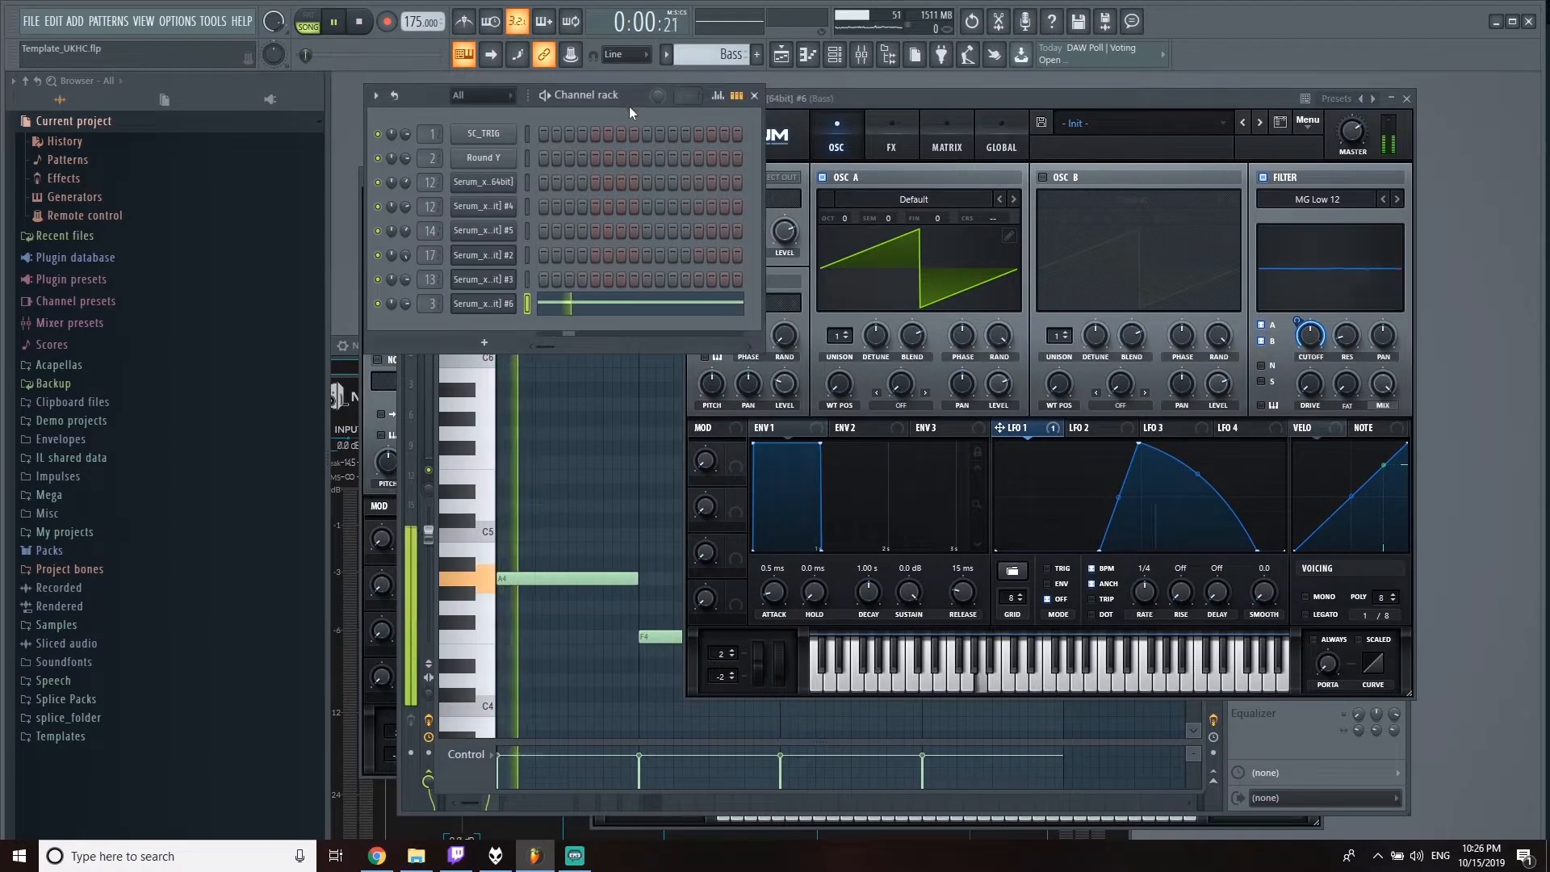
left_click(307, 21)
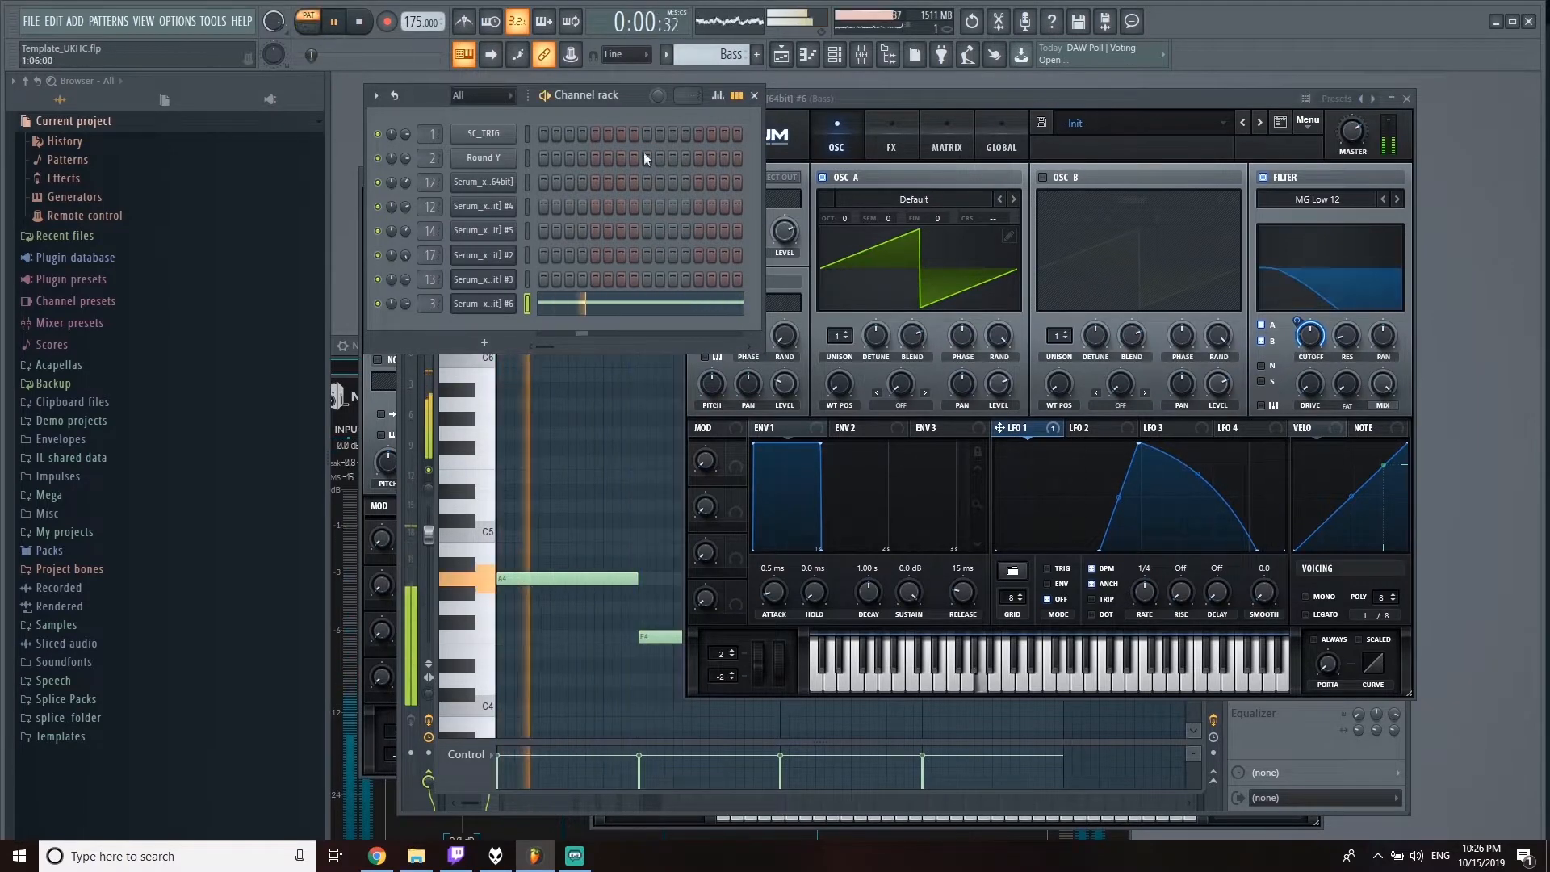
mouse_move(1317, 349)
left_mouse_down()
mouse_move(1301, 273)
mouse_move(1300, 364)
left_mouse_up()
Step: Set oscillator A to octave -2, and enable the sub oscillator at octave -2 routed through the filter
left_click_drag(844, 218, 845, 275)
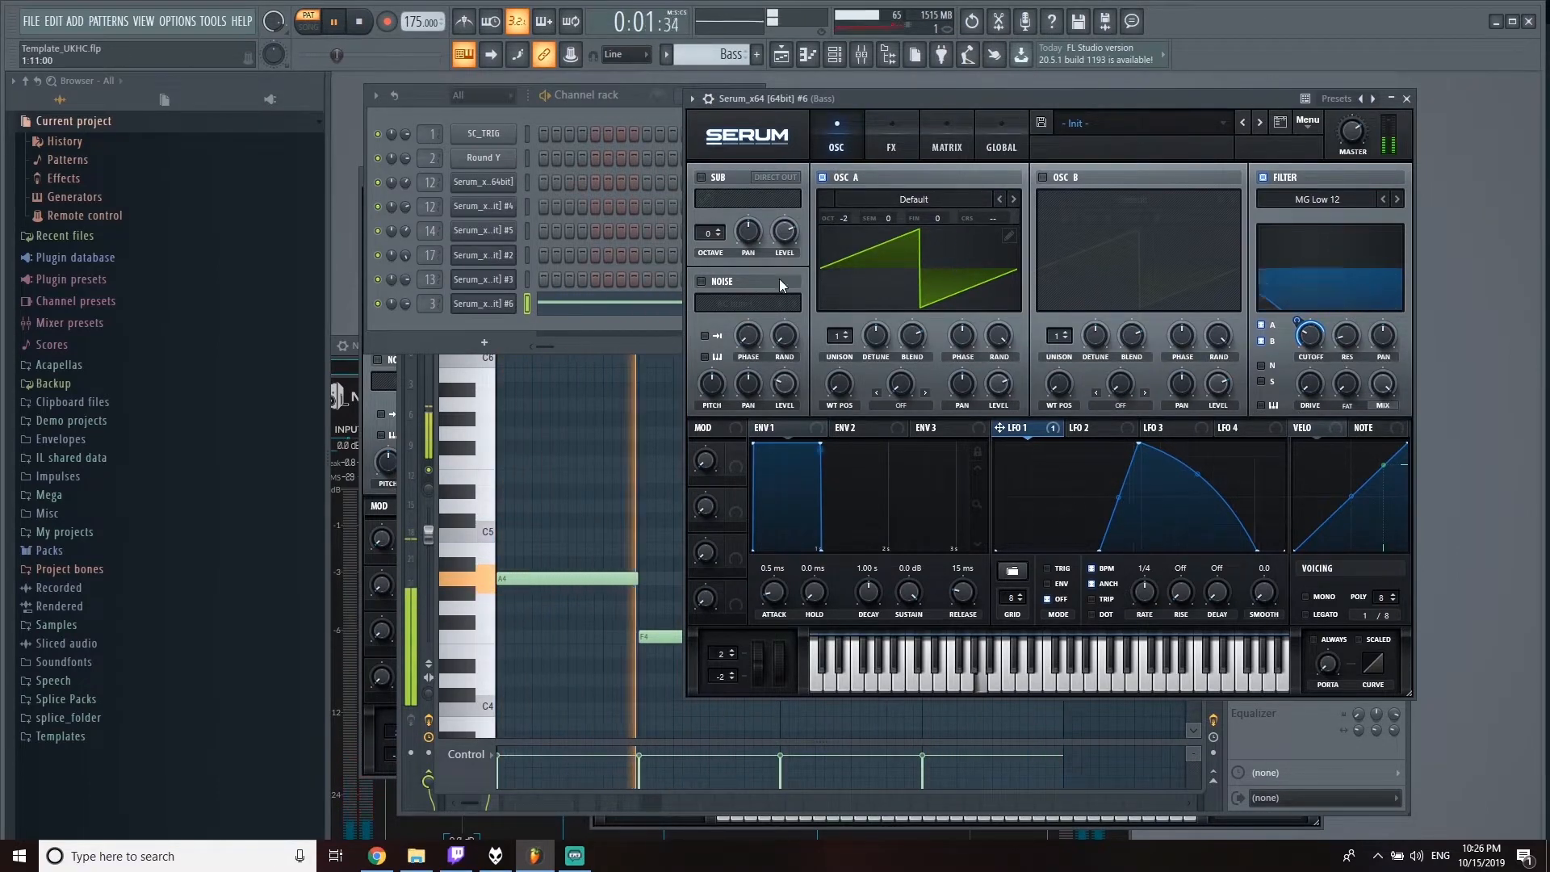
left_click(701, 176)
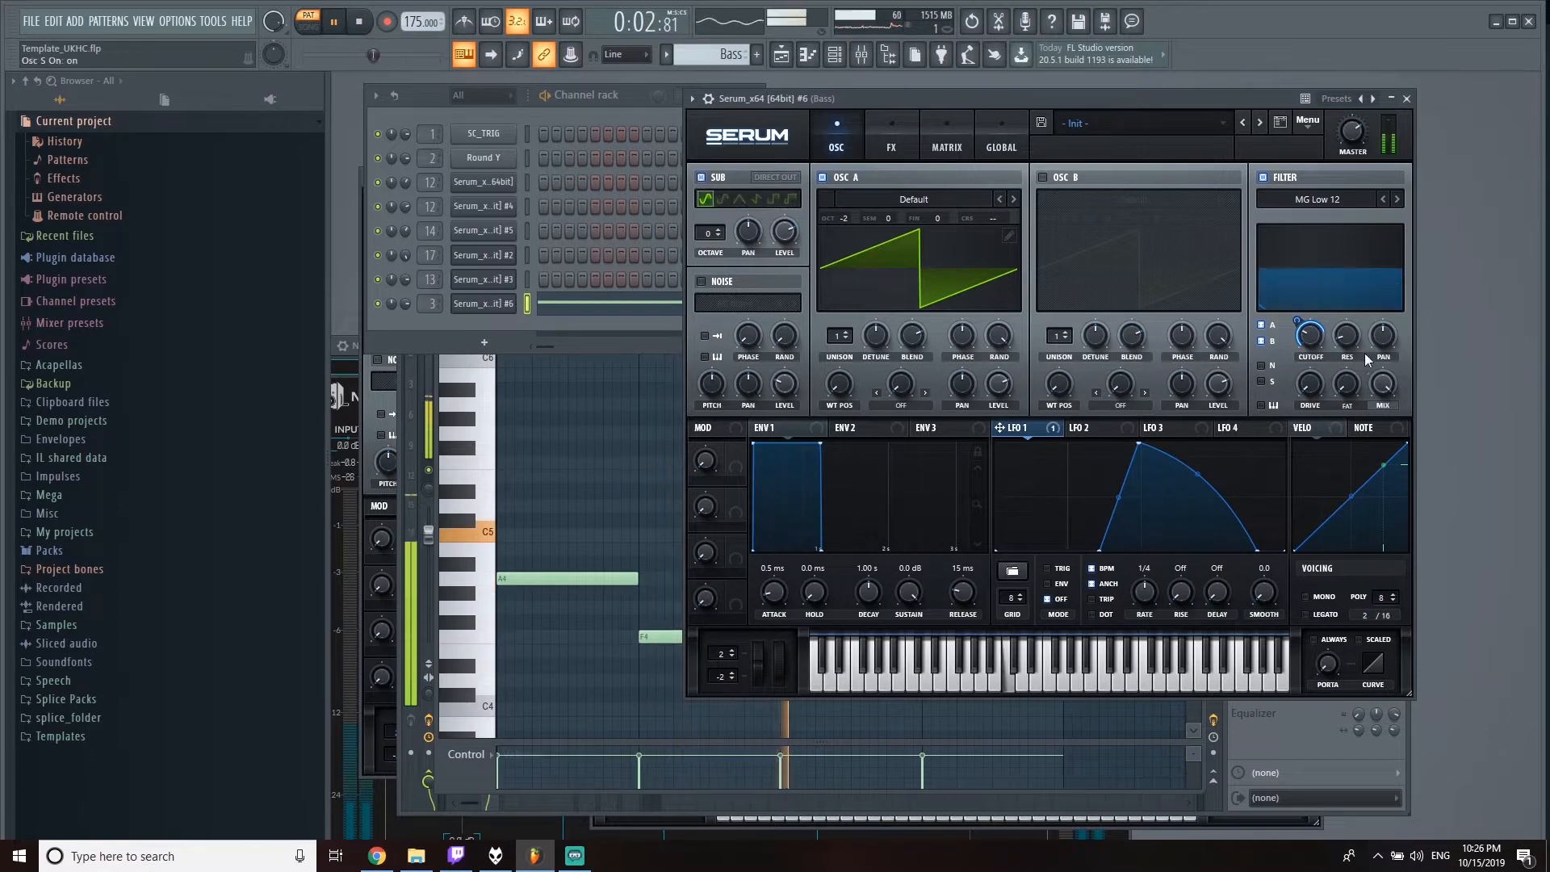
left_click(1261, 381)
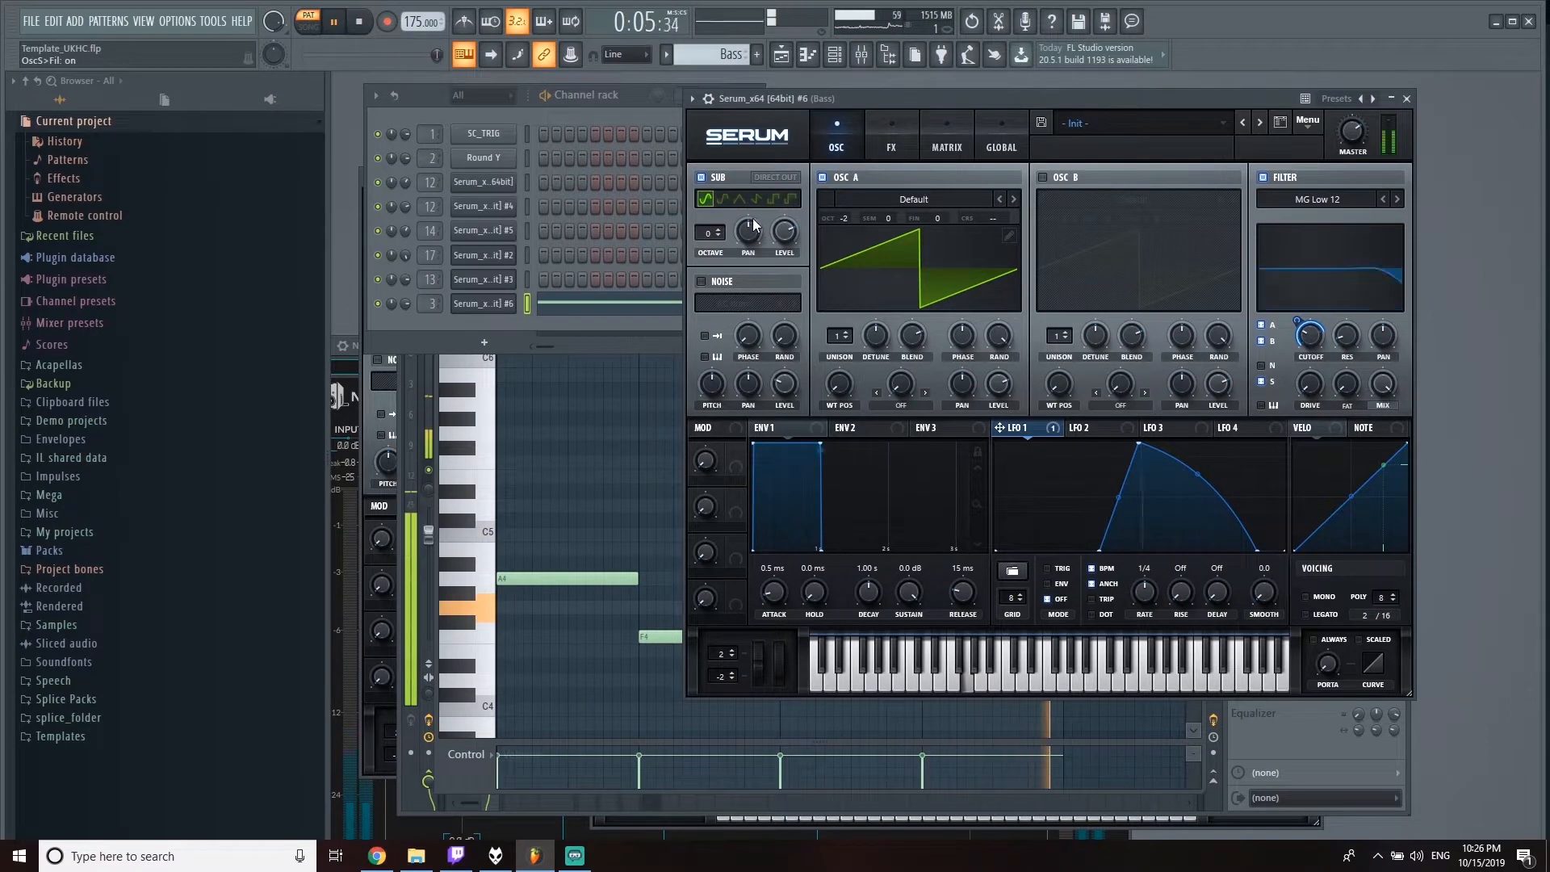
left_click_drag(711, 232, 716, 247)
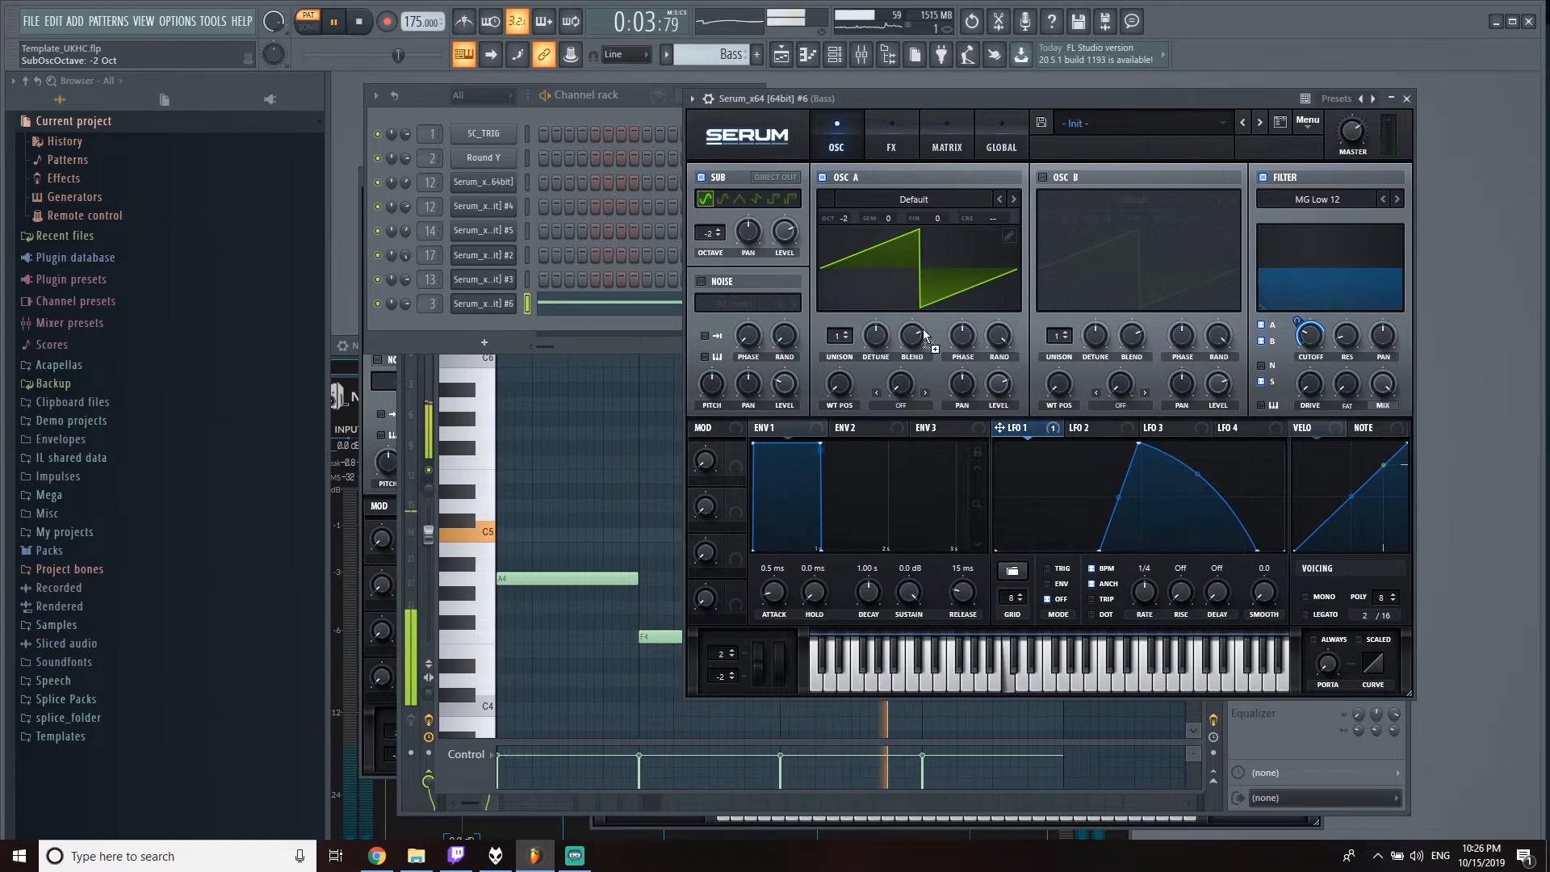
Step: Modulate the sub oscillator's level with LFO 1 at an amount of 86 and set the level to 24%
left_click_drag(784, 232, 779, 270)
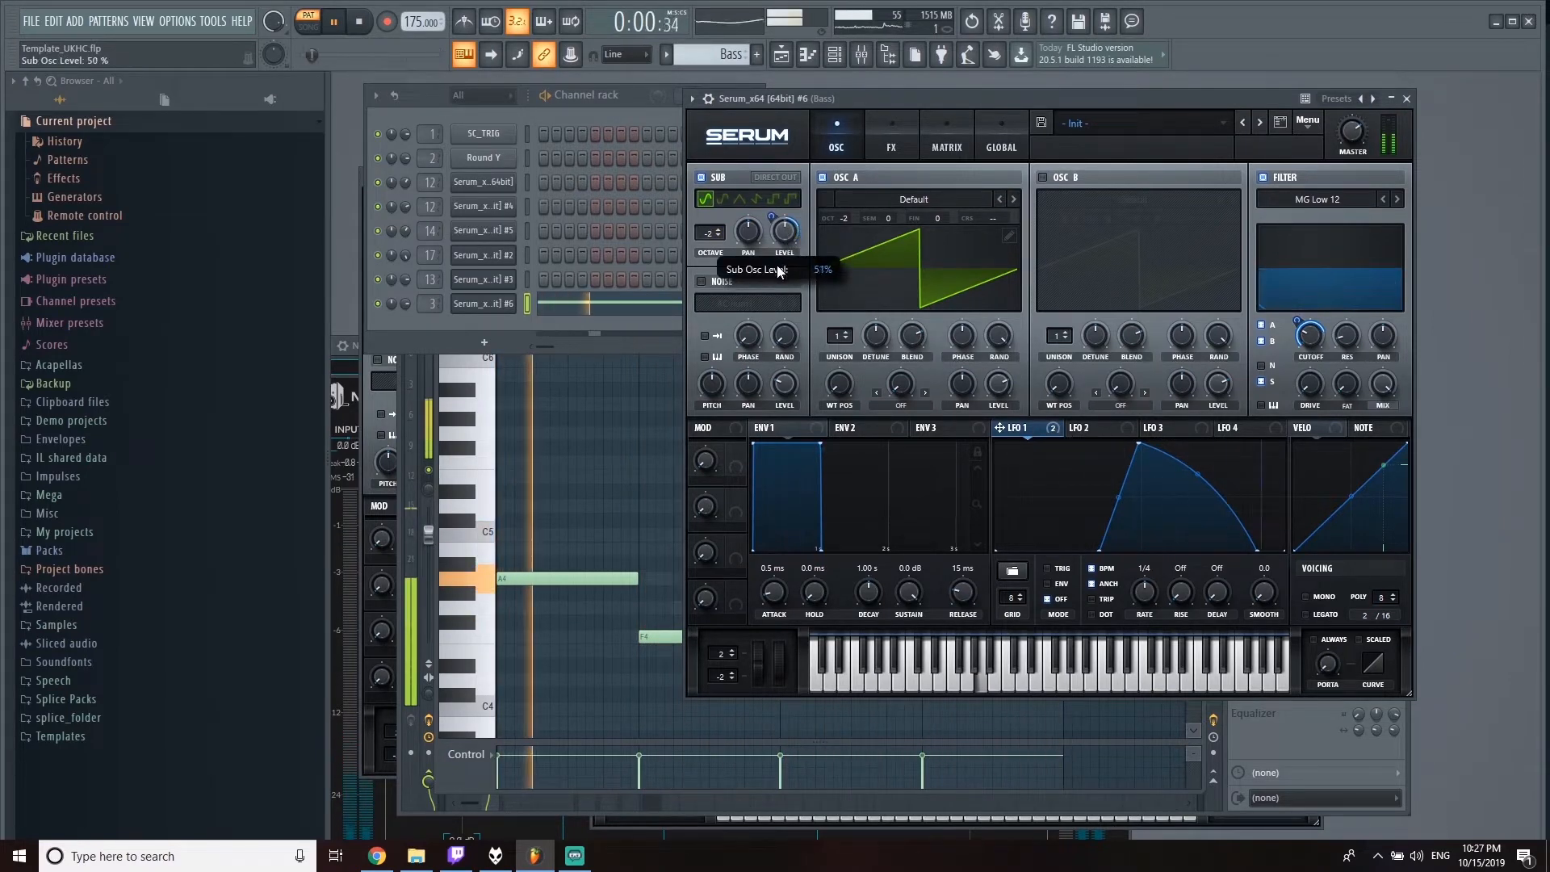
left_click_drag(772, 217, 790, 279)
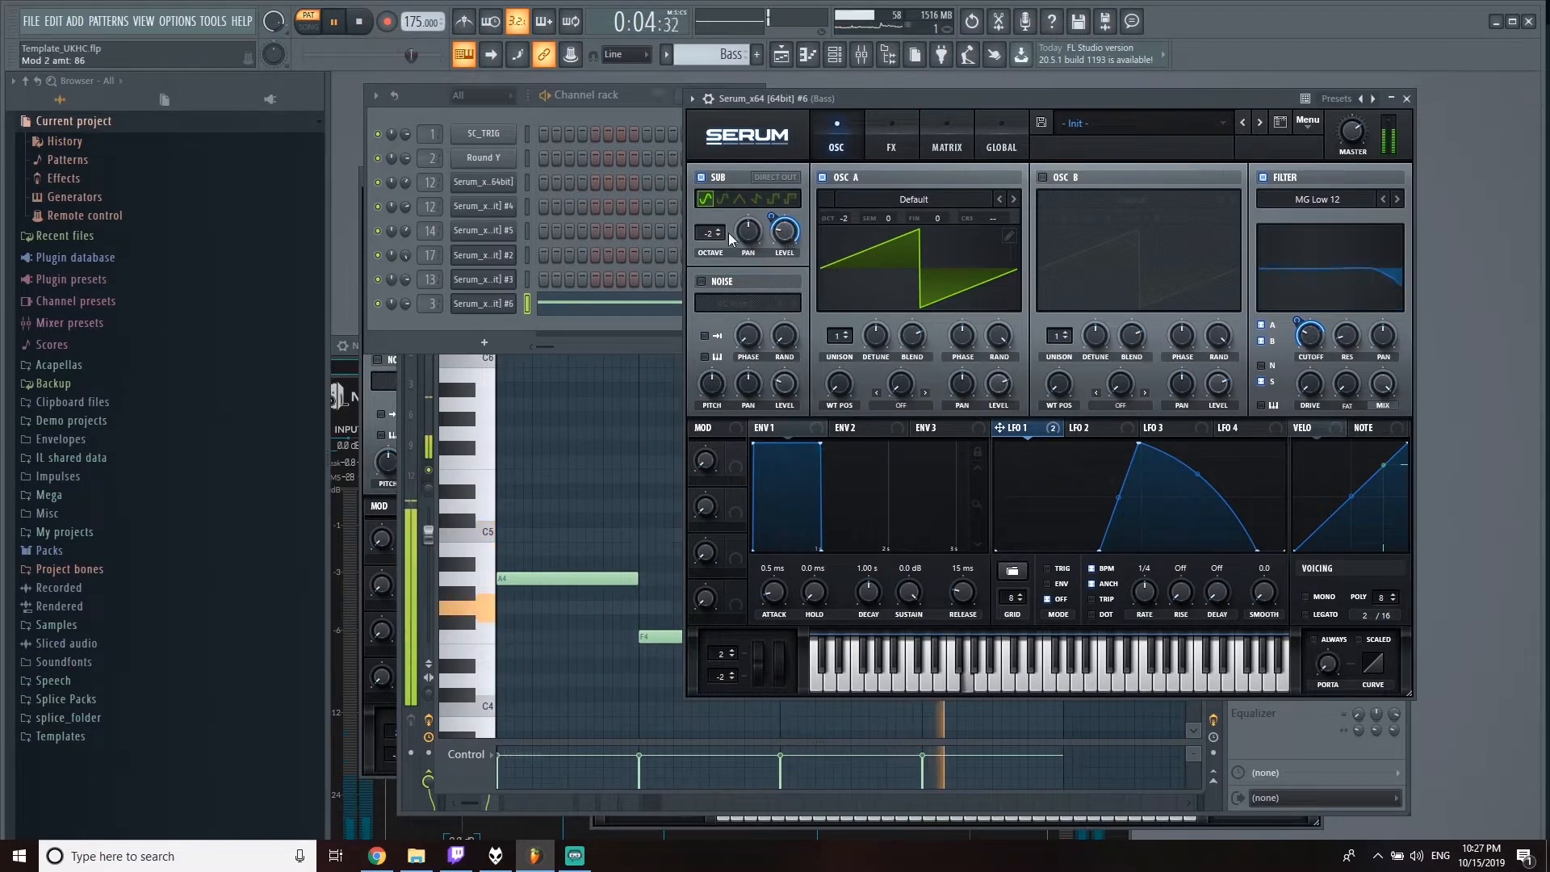
mouse_move(784, 234)
left_mouse_down()
mouse_move(788, 206)
mouse_move(797, 236)
left_mouse_up()
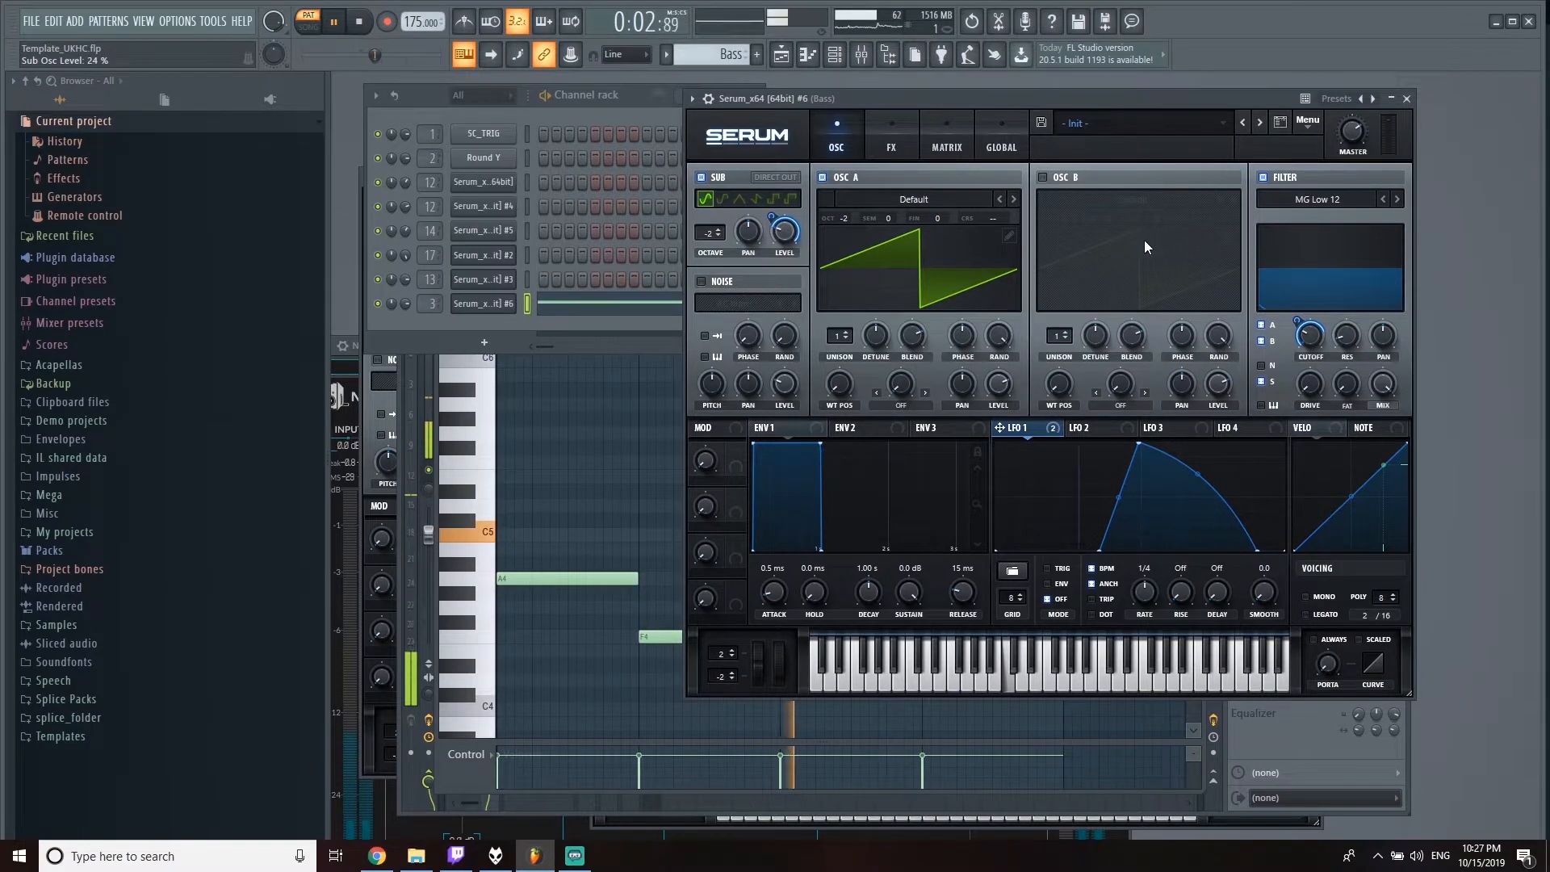
Step: Try the spectral wavetable Monster 8 [SL] on oscillator A with the wavetable position at 173
left_click(886, 200)
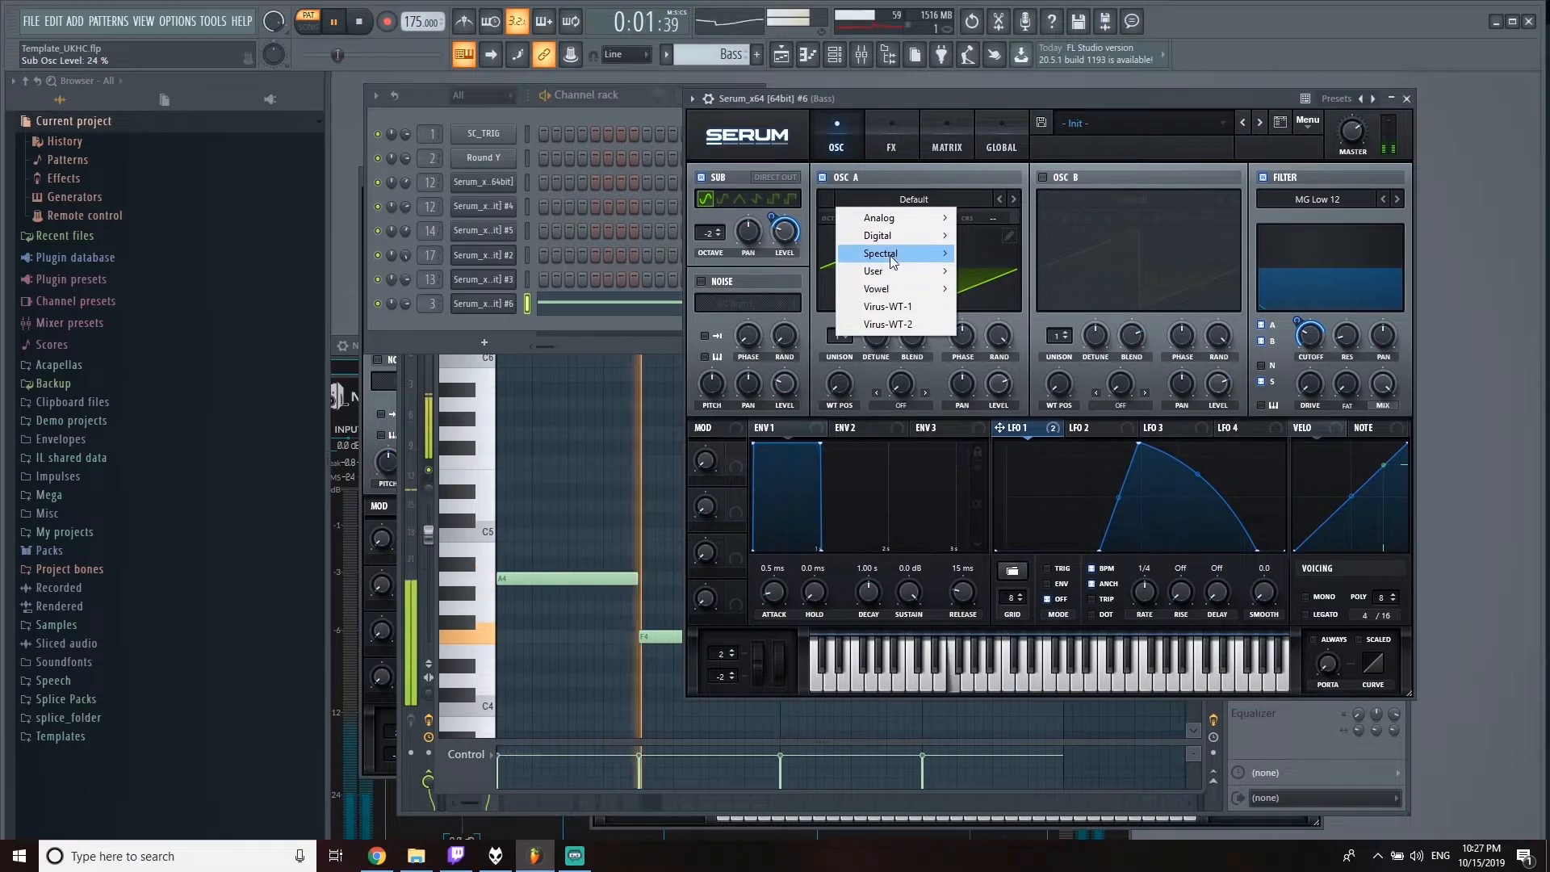
mouse_move(891, 255)
left_click(1030, 473)
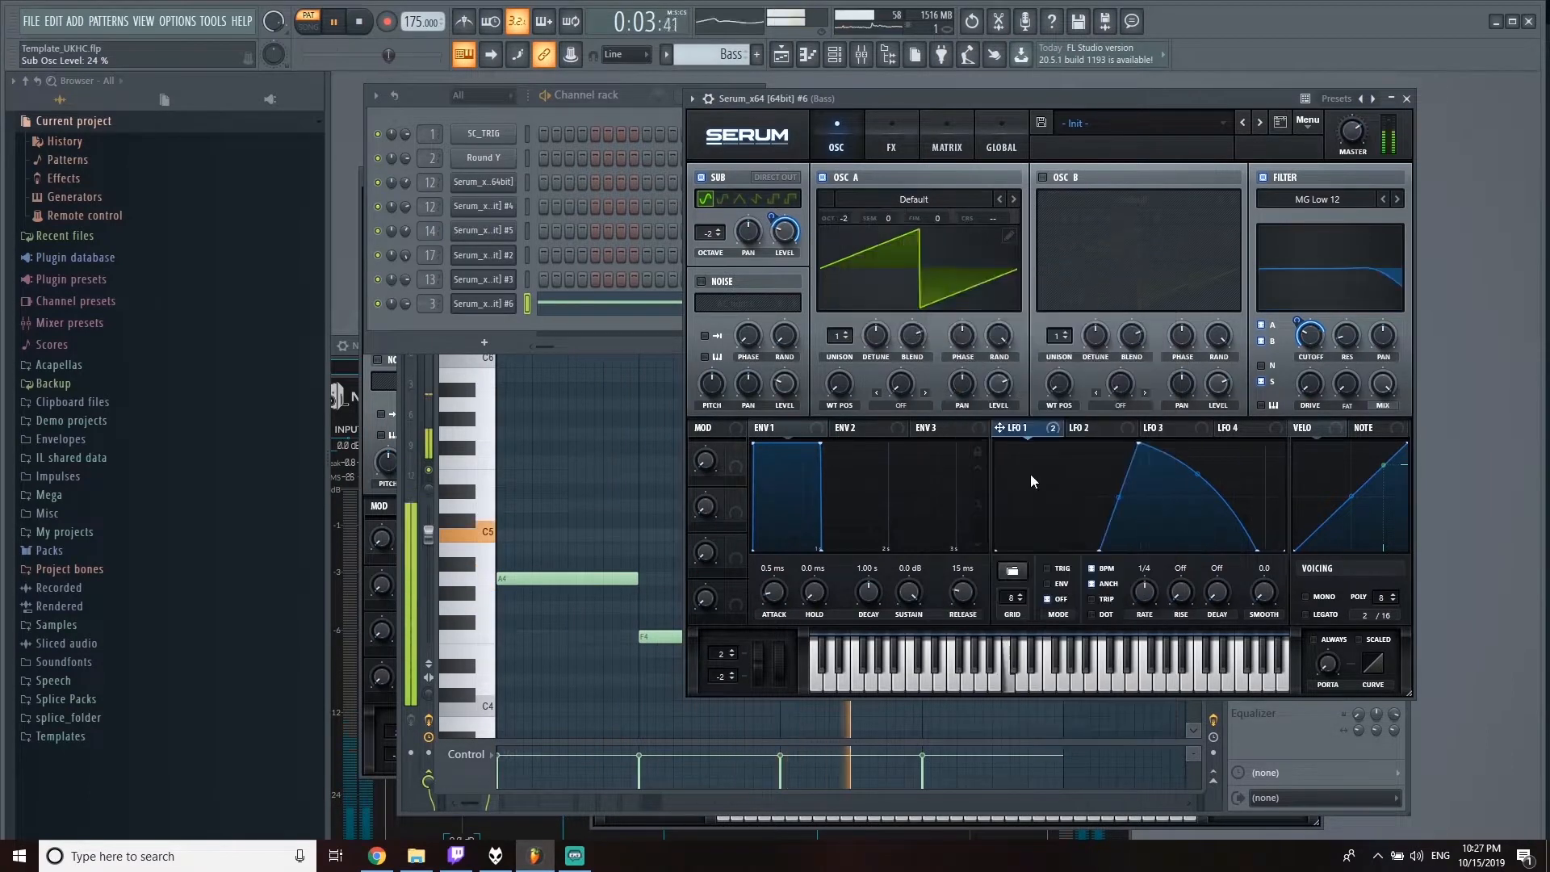
left_click_drag(843, 389, 859, 314)
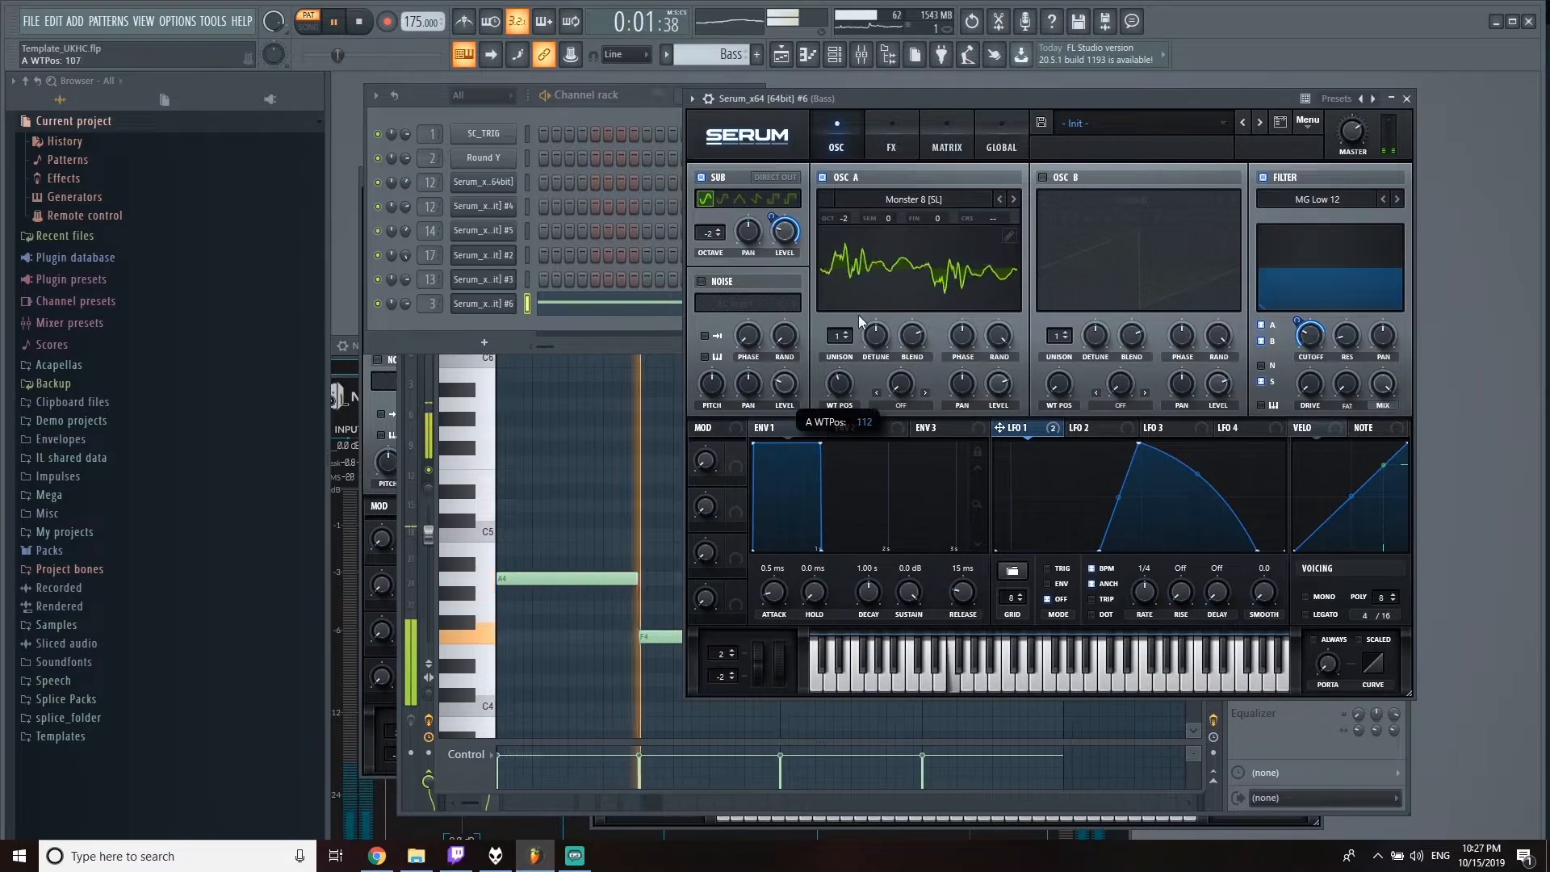
Step: Try the Reesey Mess 2 and Reesey Mess 3 wavetables on oscillator A, setting the wavetable position to 186
left_click(925, 203)
mouse_move(894, 254)
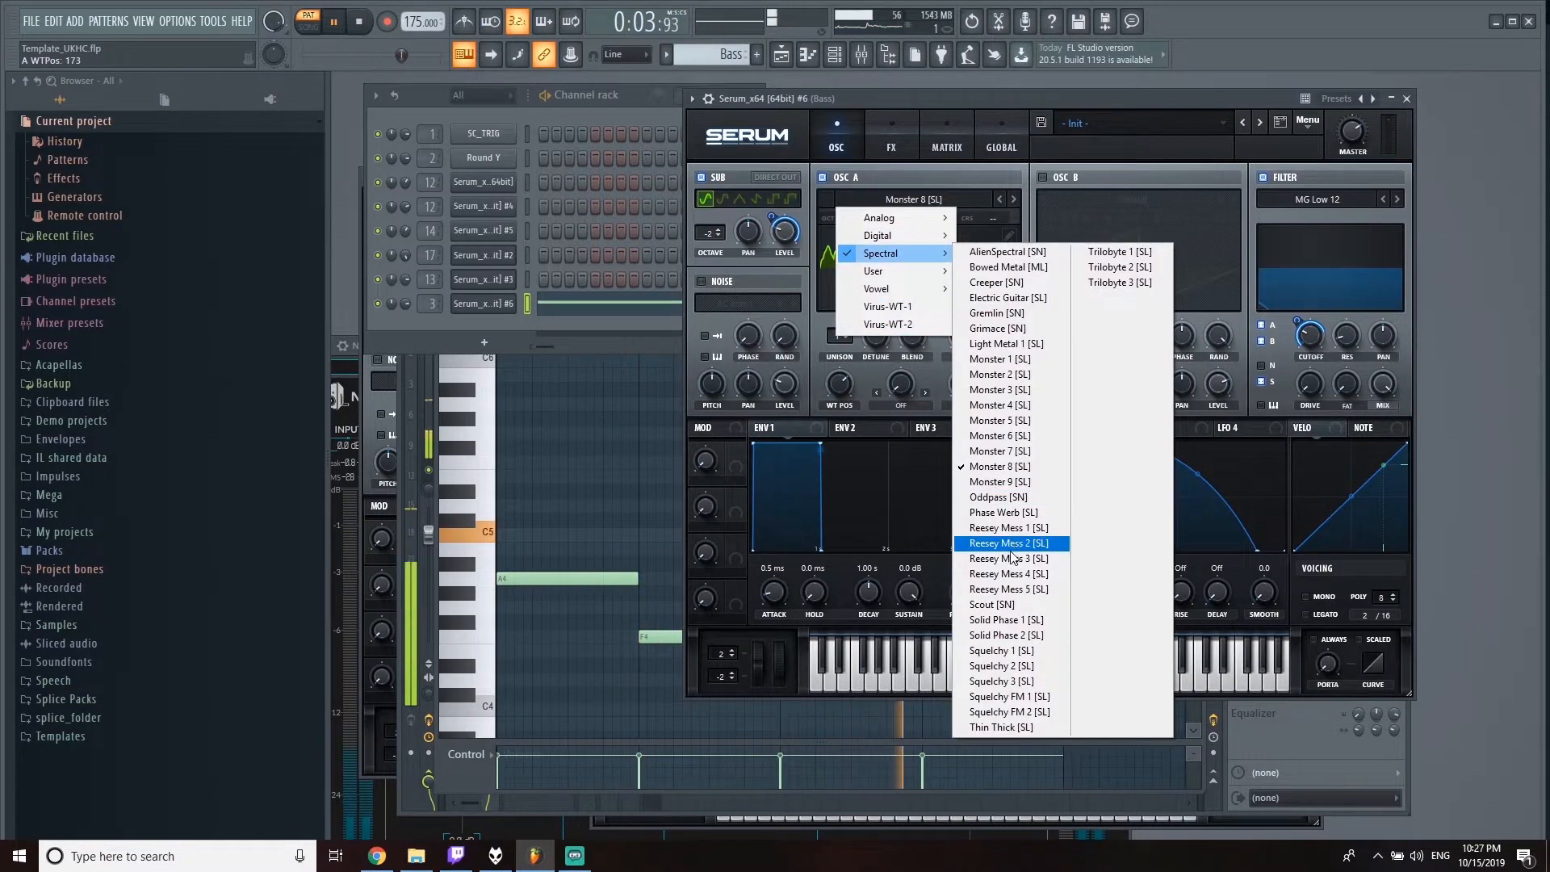
left_click(1010, 549)
mouse_move(846, 385)
left_mouse_down()
mouse_move(843, 331)
mouse_move(840, 389)
left_mouse_up()
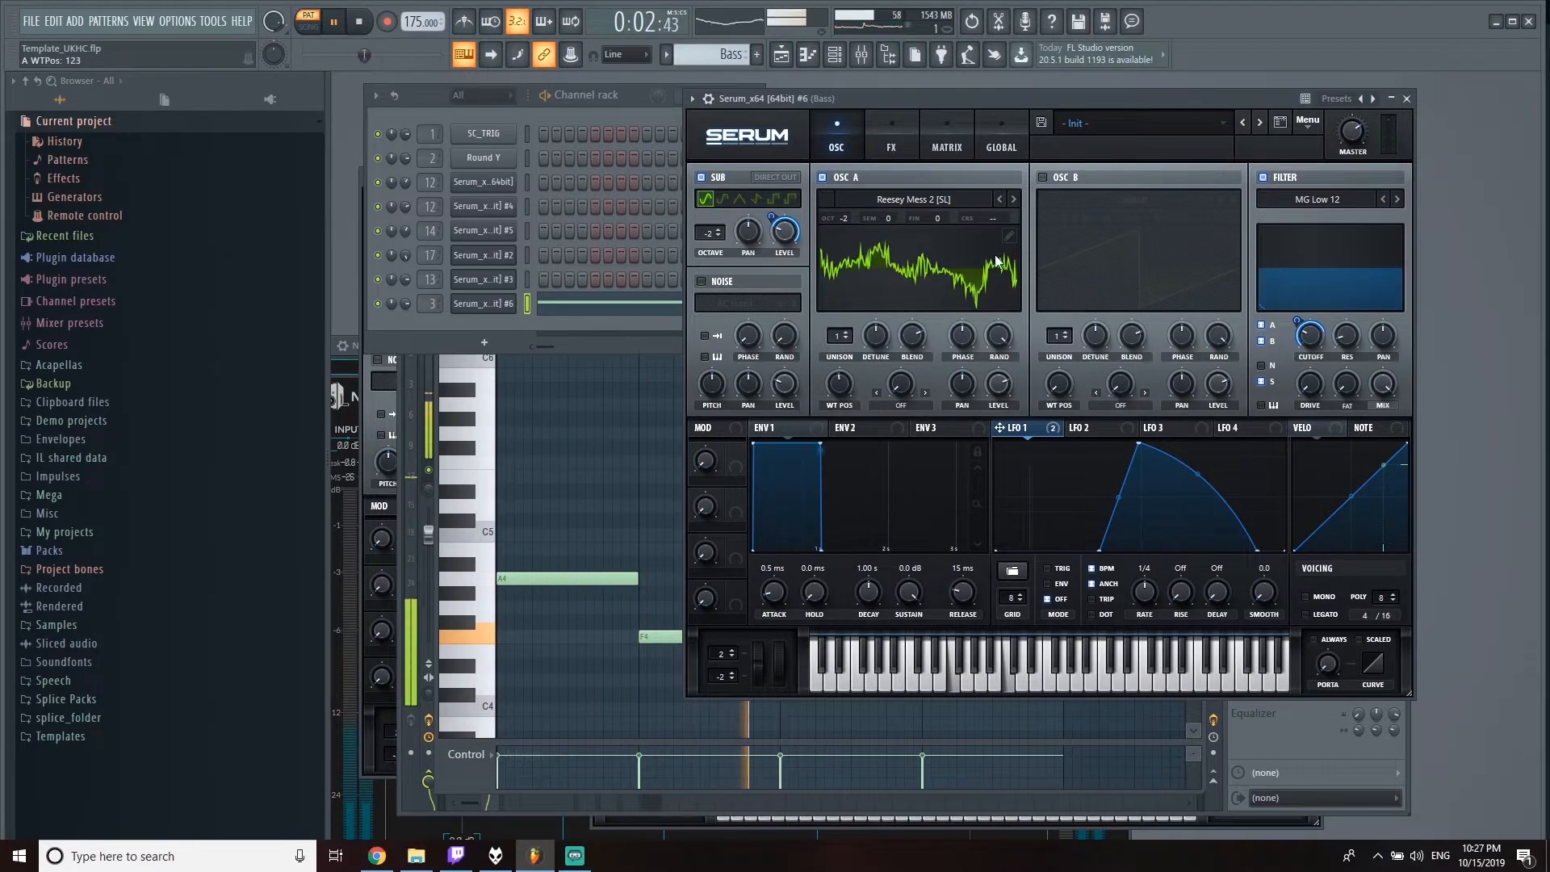
left_click(1014, 200)
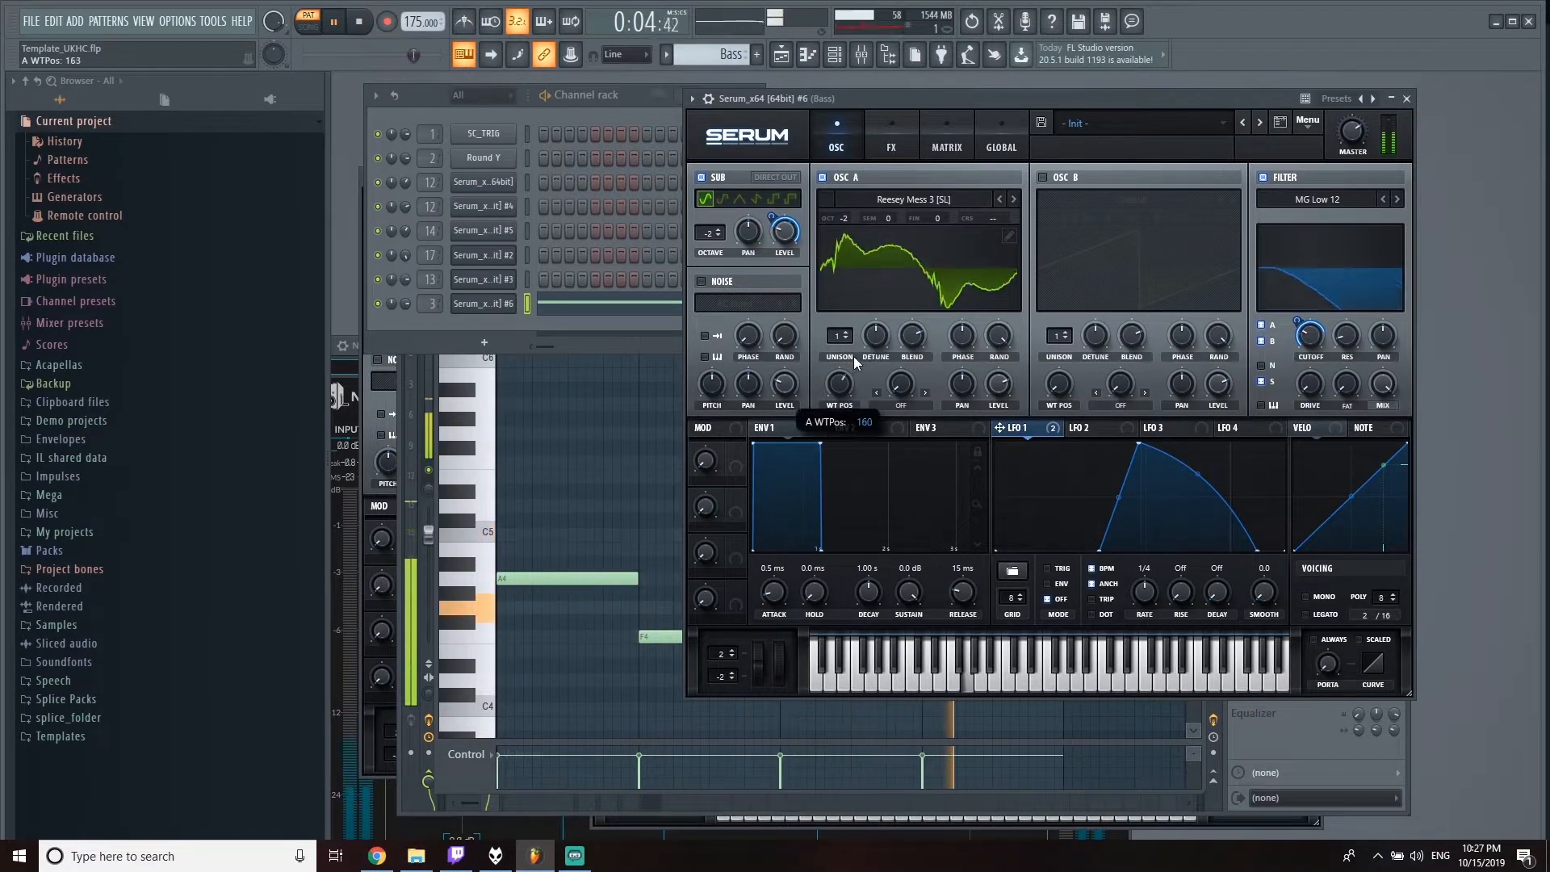
Step: Set oscillator A's warp mode to Bend + and modulate the warp with LFO 1 at an amount of 93
left_click(899, 405)
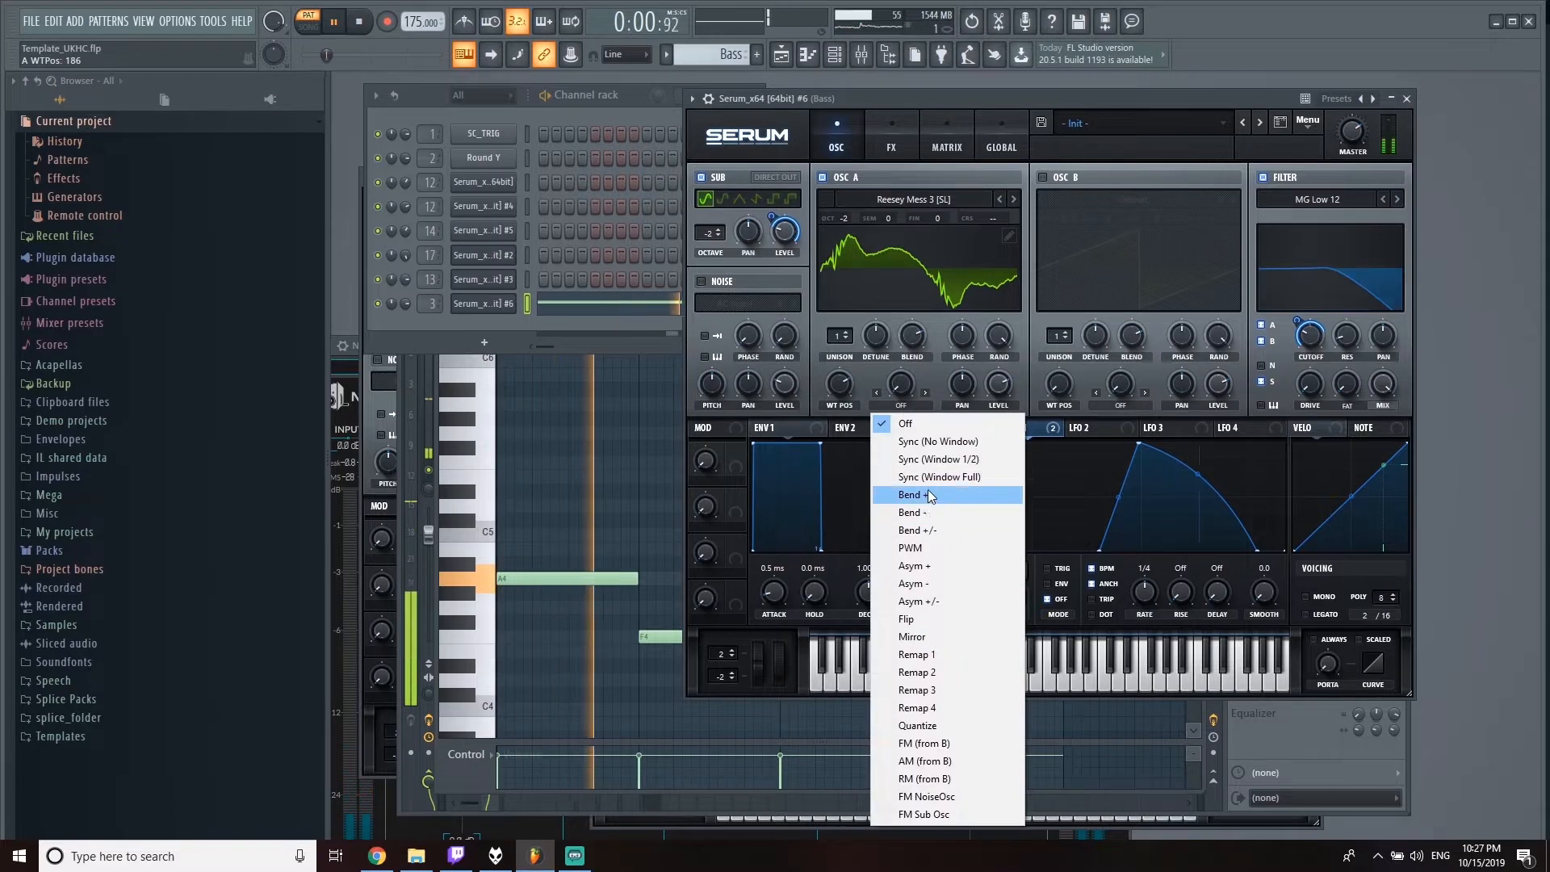
left_click(920, 494)
left_click_drag(905, 384, 907, 331)
left_click_drag(904, 251, 877, 194)
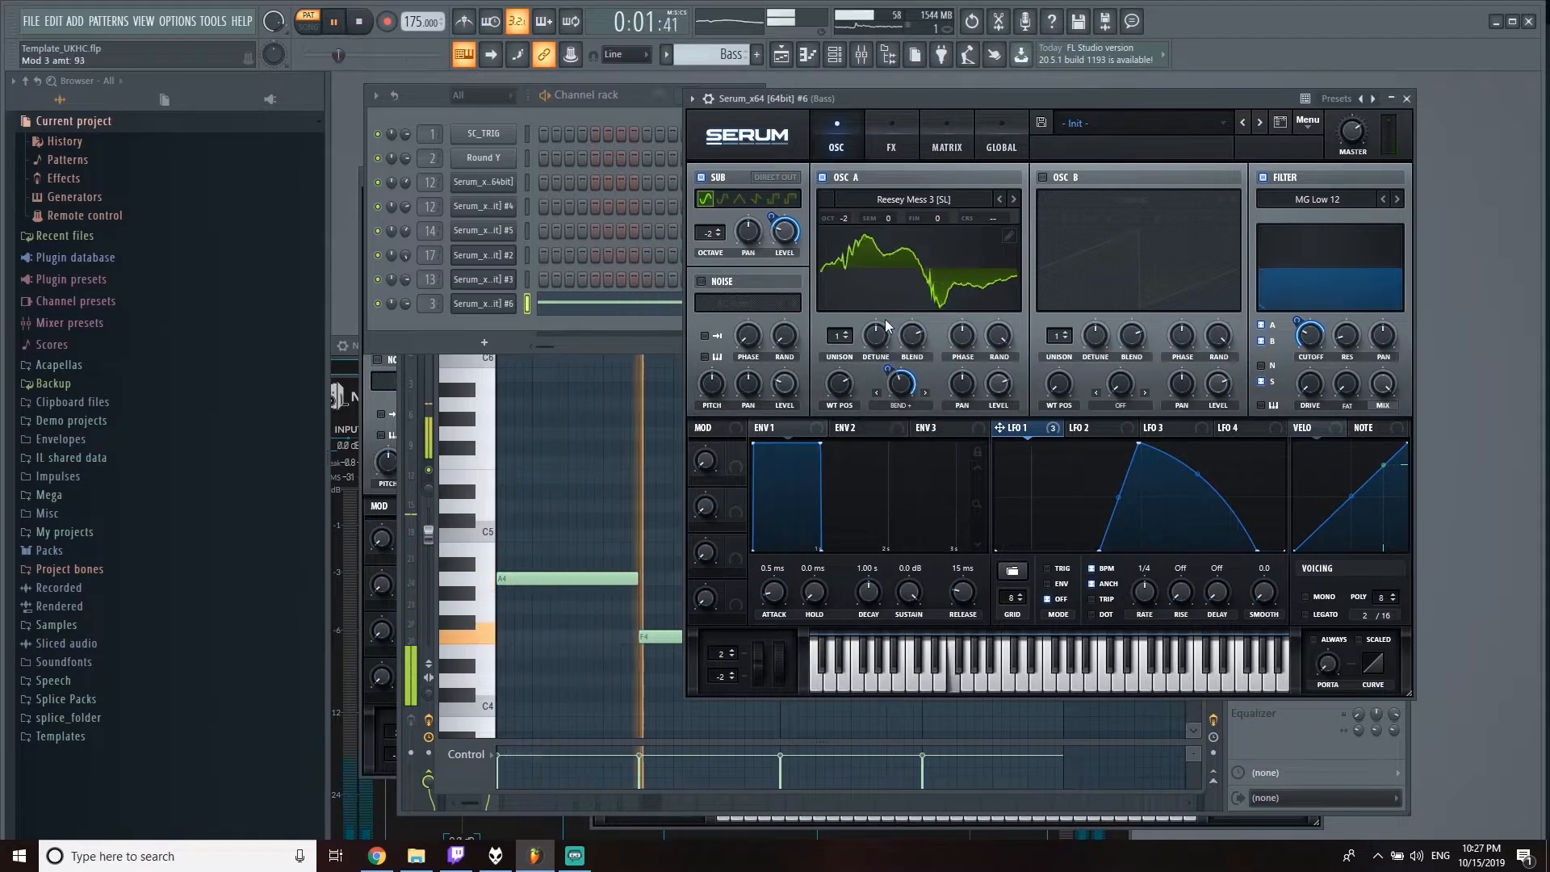
Step: Try wavetable position 215 and the Reesey Mess 4, Reesey Mess 5 and Scout [SN] wavetables on oscillator A
mouse_move(844, 388)
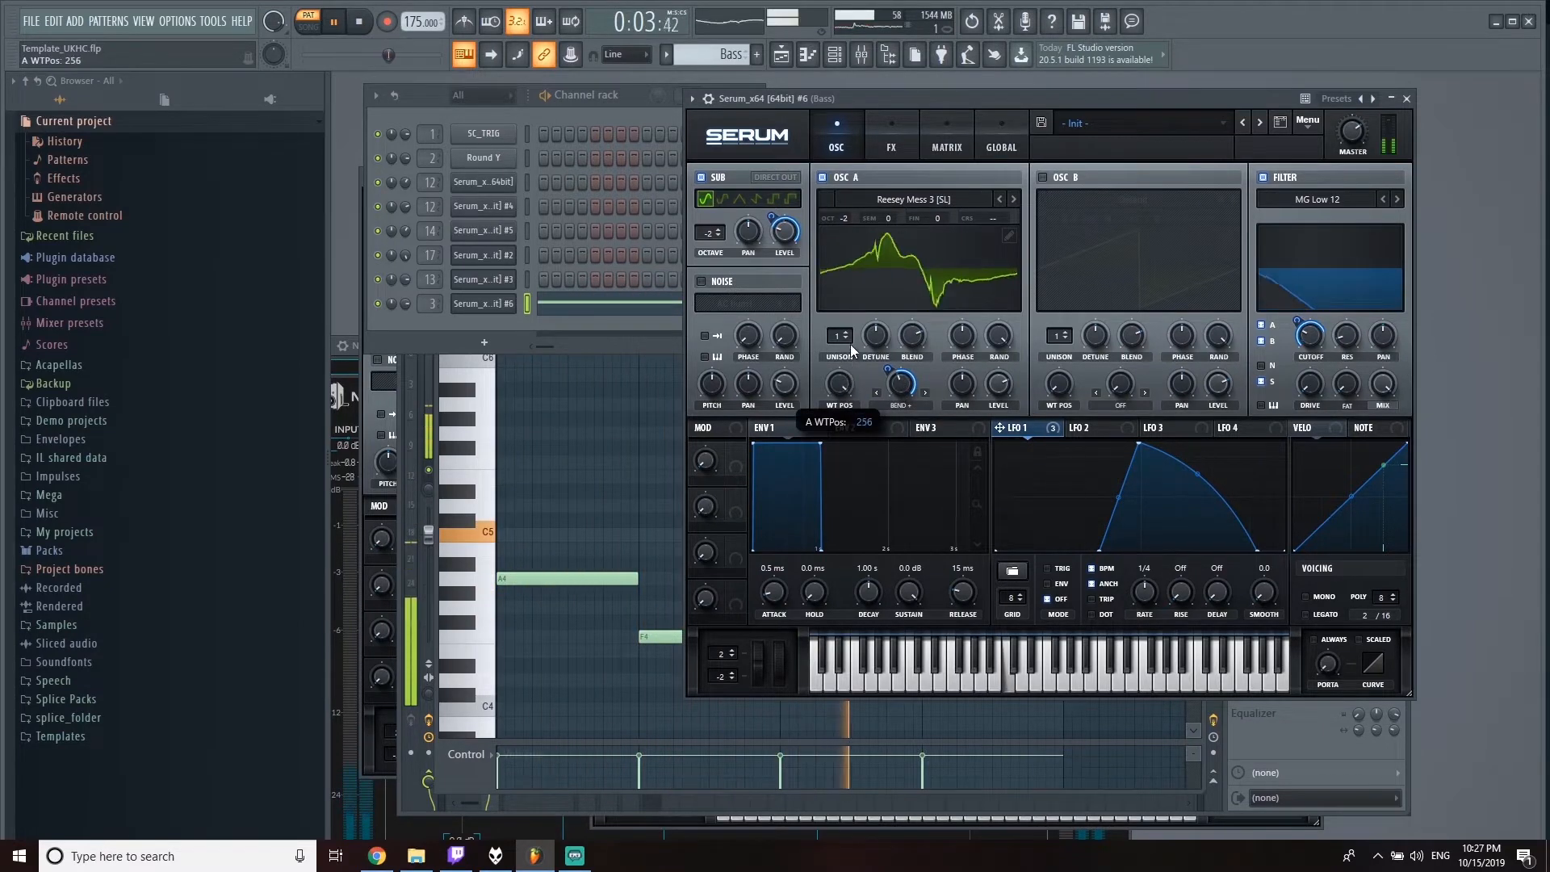
left_click(1014, 199)
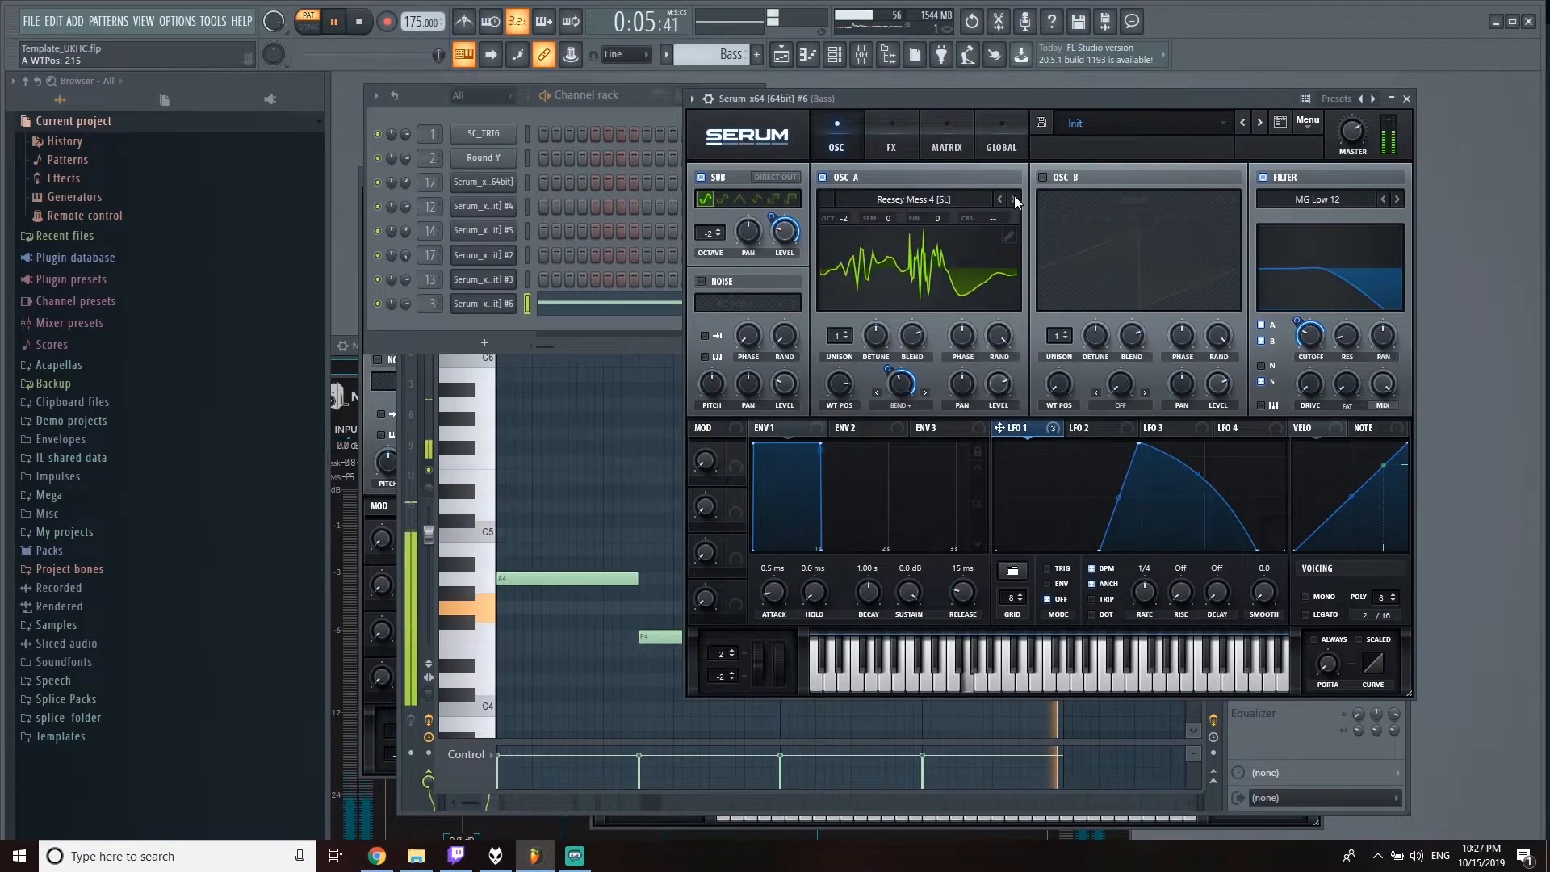
left_click(1014, 198)
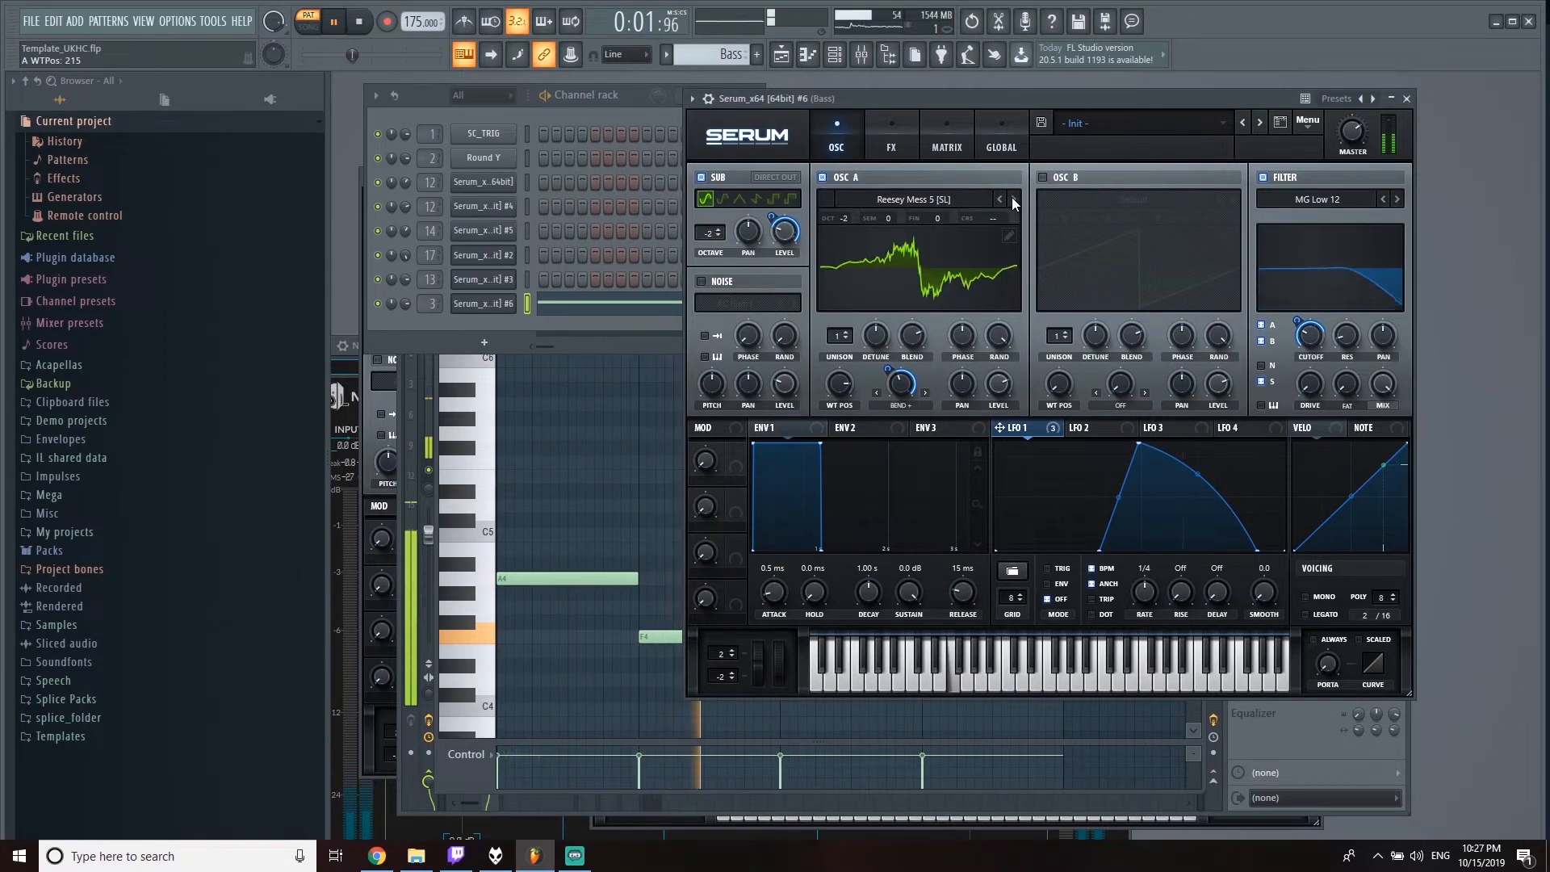
left_click(1014, 199)
Step: Add a ramp to about half height before LFO 1's peak and lower oscillator A's wavetable position to about 104
left_click_drag(1179, 464, 1198, 494)
left_click_drag(1060, 553, 1199, 467)
left_click_drag(839, 384, 882, 534)
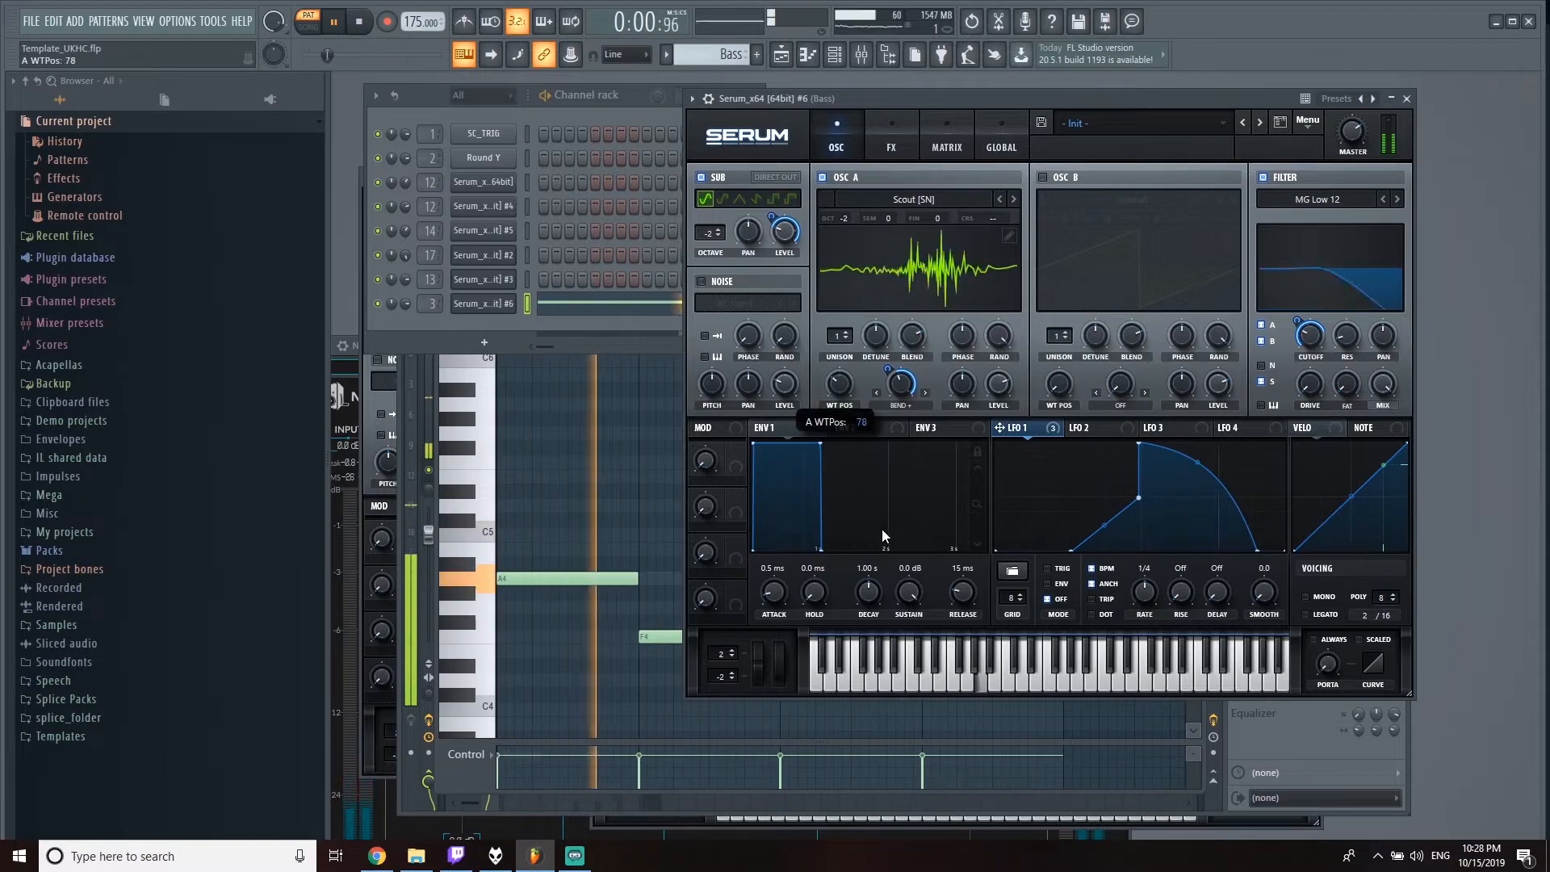
left_click_drag(1169, 432, 841, 381)
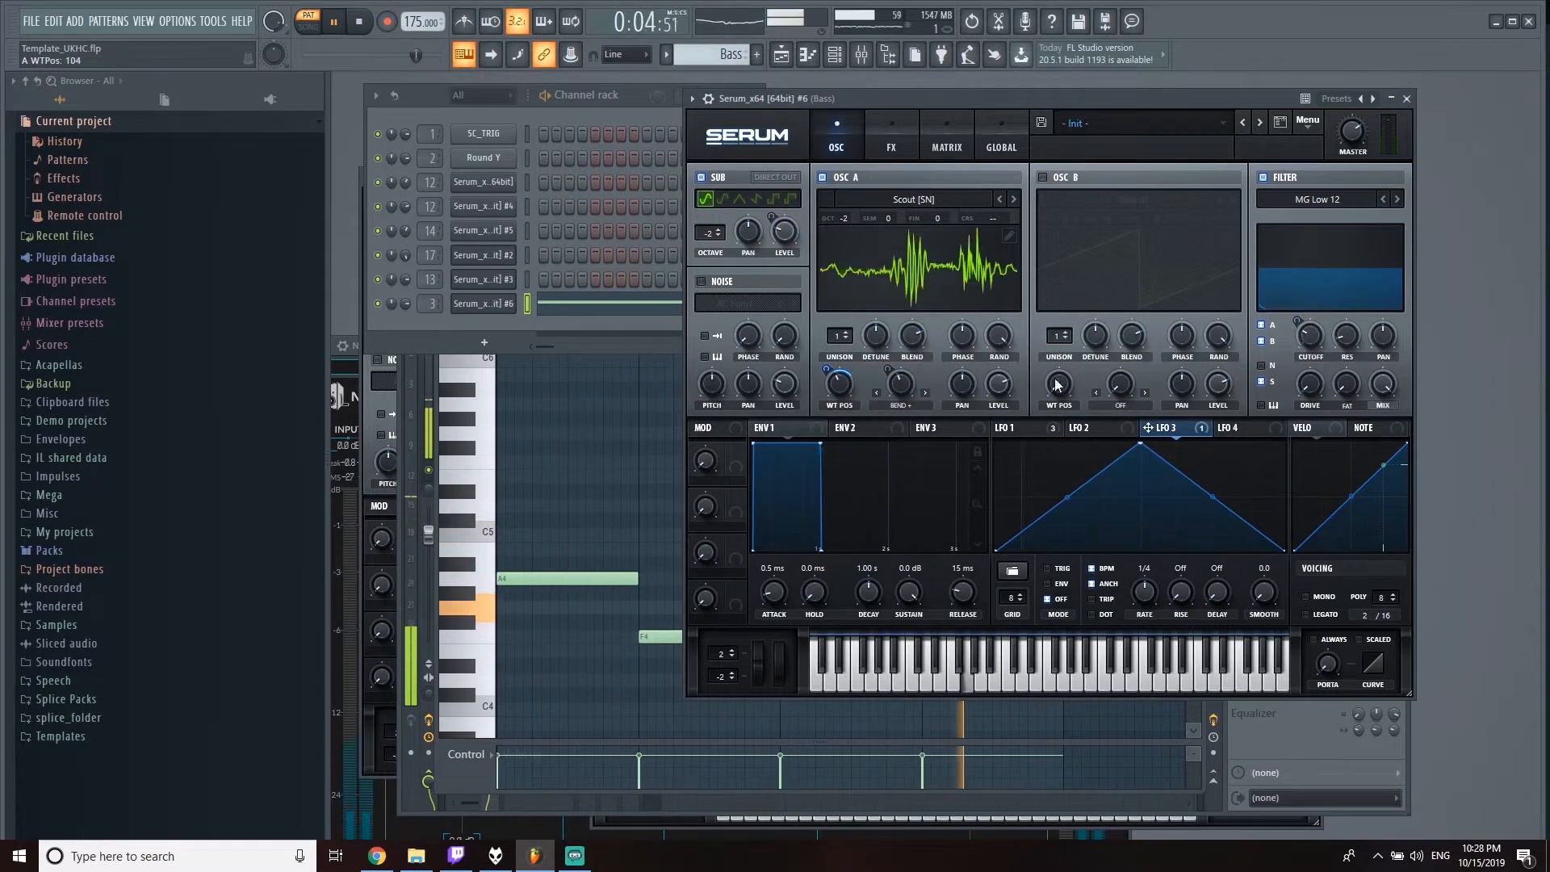
left_click(651, 116)
key("space")
left_click(1085, 430)
left_click(1019, 429)
left_click(1154, 430)
right_click(839, 379)
left_click(904, 430)
Step: Assign LFO 1 to oscillator A's wavetable position and restart the pattern playback
left_click(1021, 427)
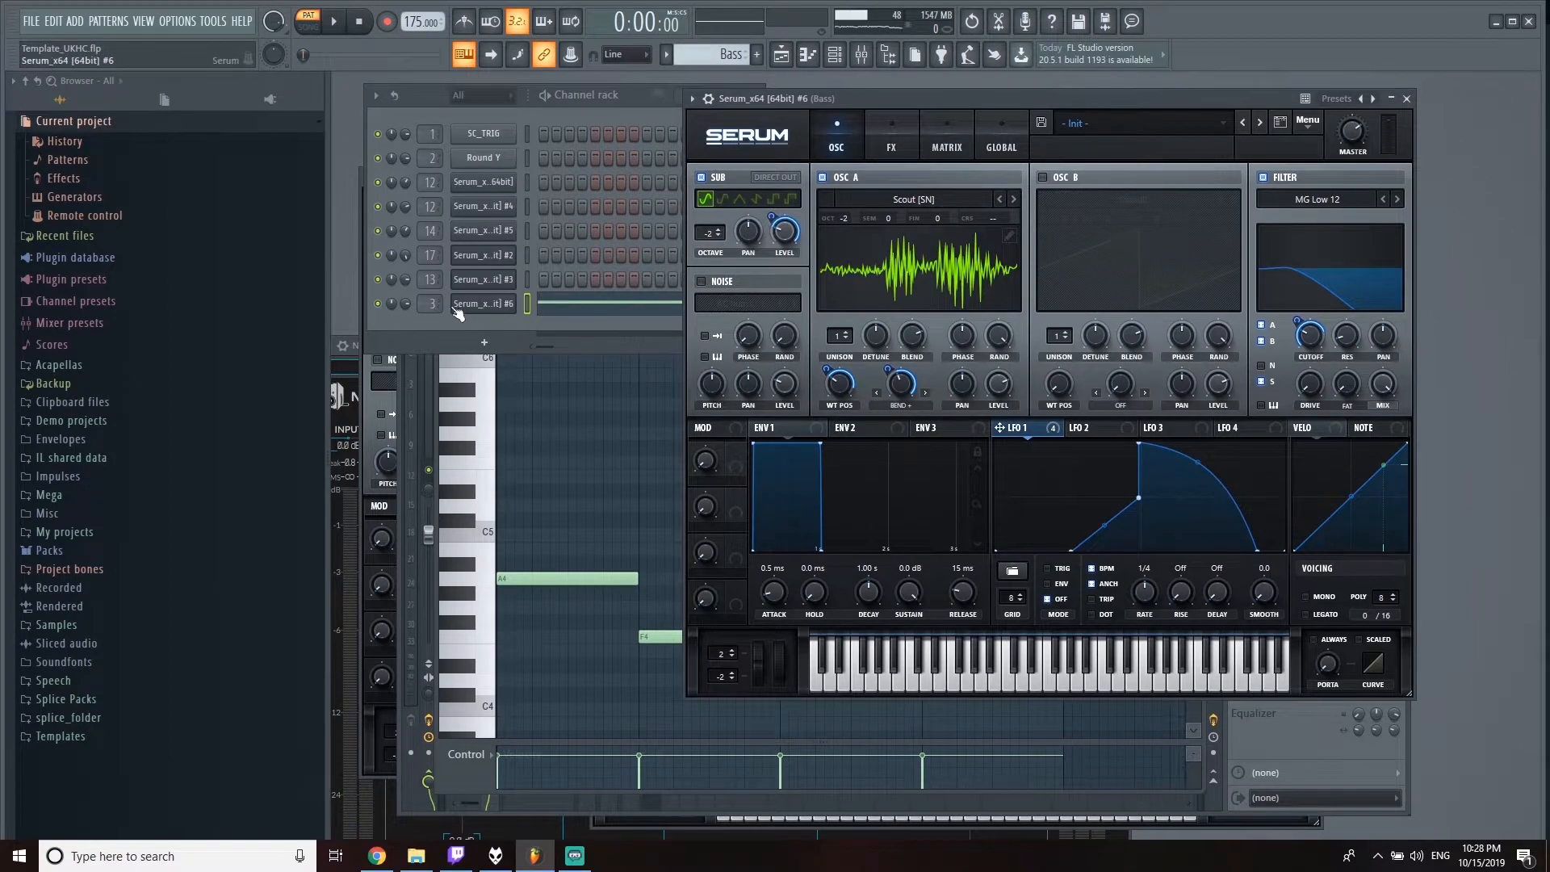
left_click(593, 111)
key("space")
Step: Load the Reesey Mess 1 [SL] wavetable on oscillator A and set the LFO 1 amount on its wavetable position to 39
left_click(920, 177)
left_click(1014, 200)
left_click(914, 200)
mouse_move(884, 252)
left_click(1110, 484)
left_click_drag(826, 369, 827, 389)
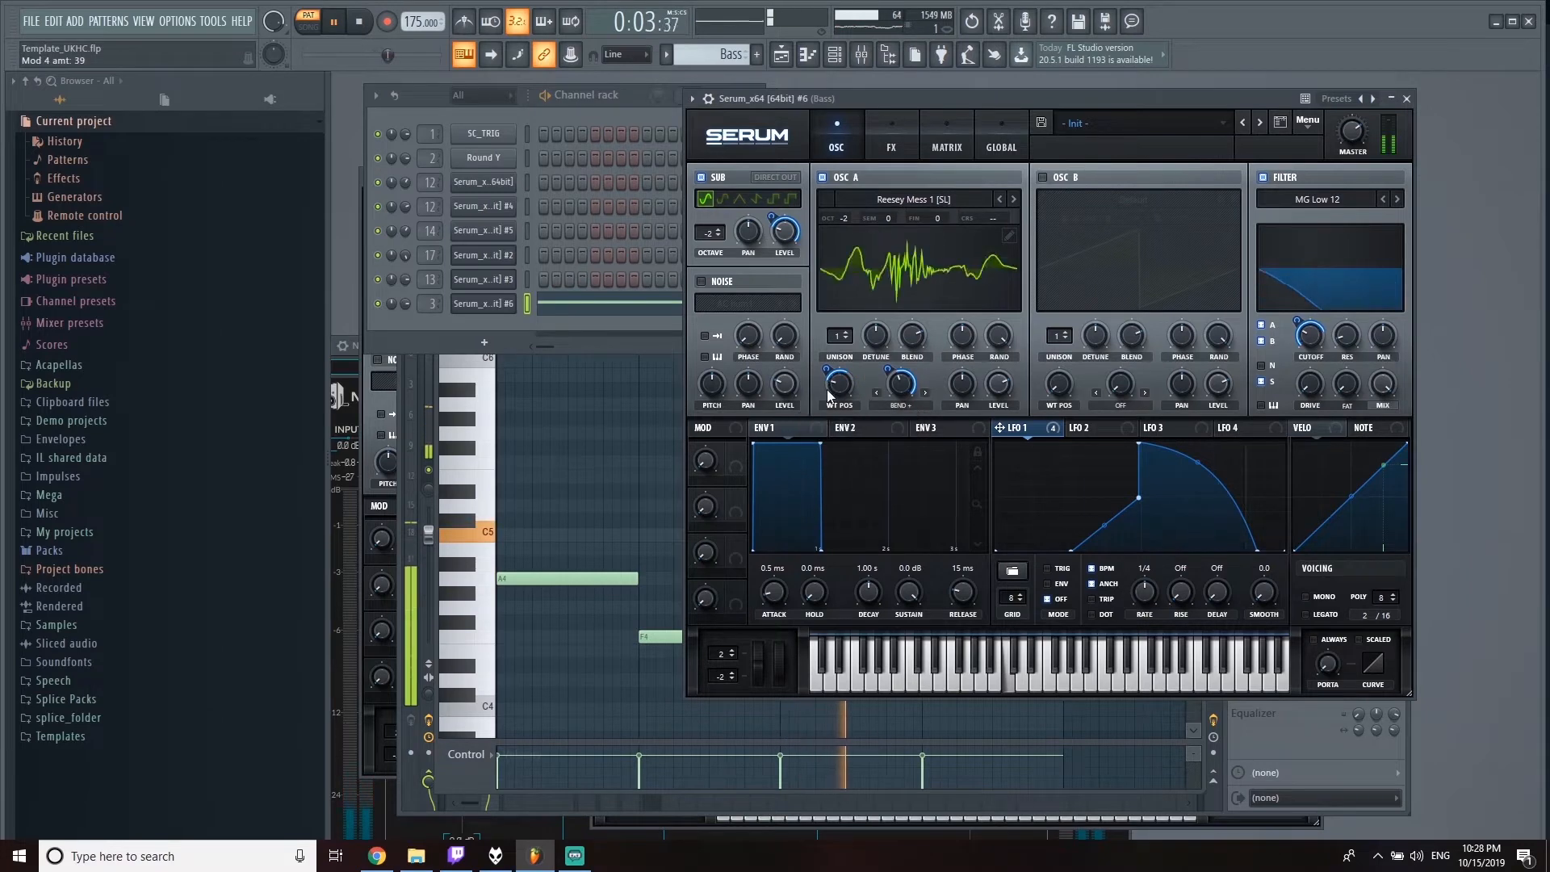
Step: Insert the OTT_x64 compressor in the first effect slot of the Bass mixer track
key("F9")
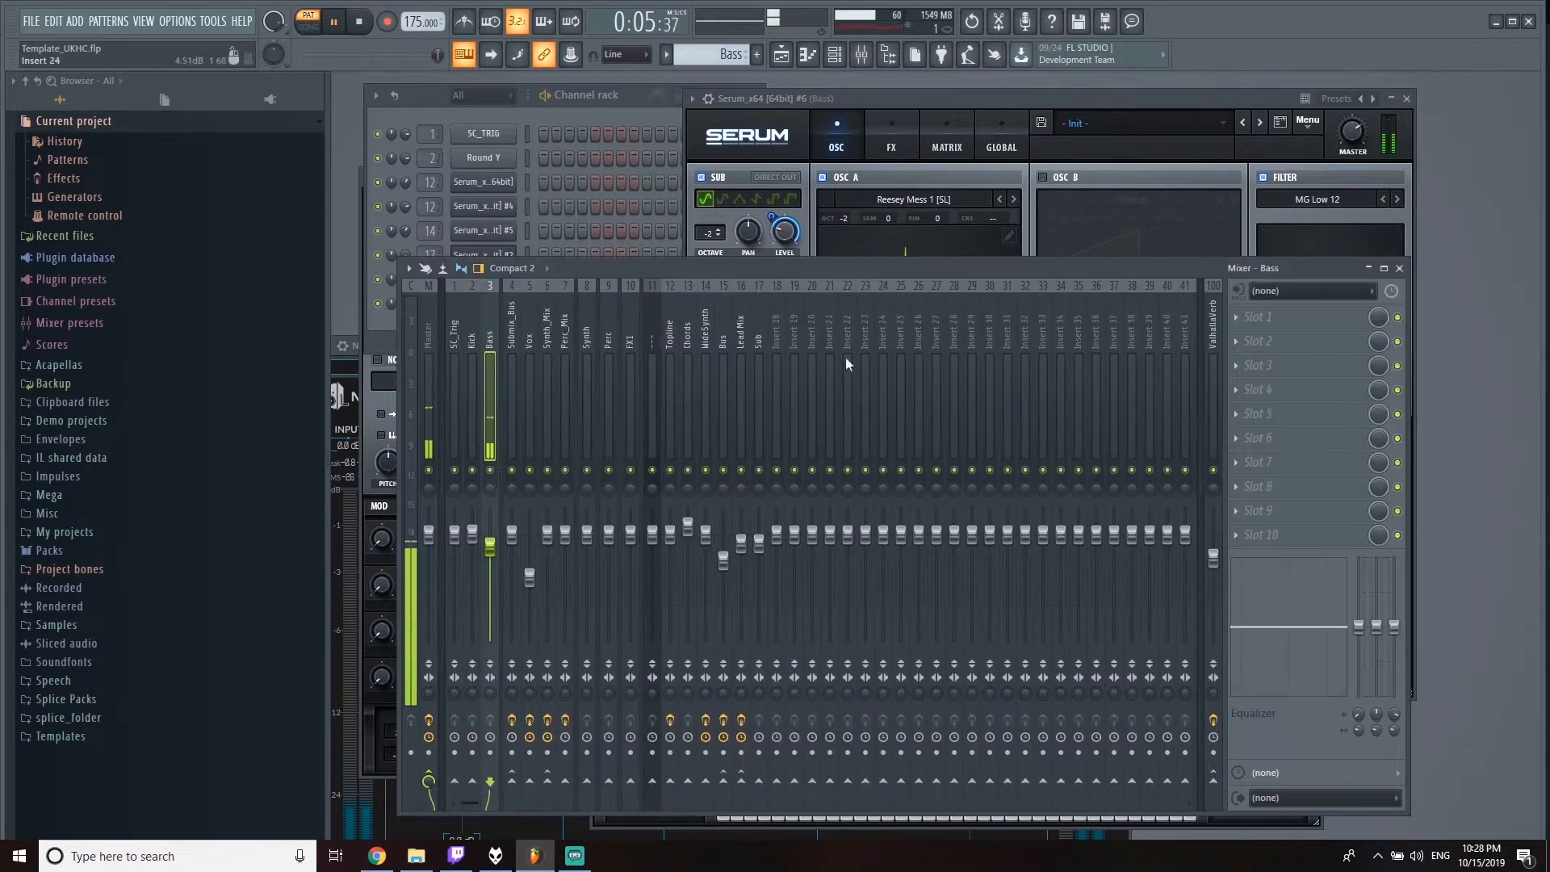
left_click(1236, 320)
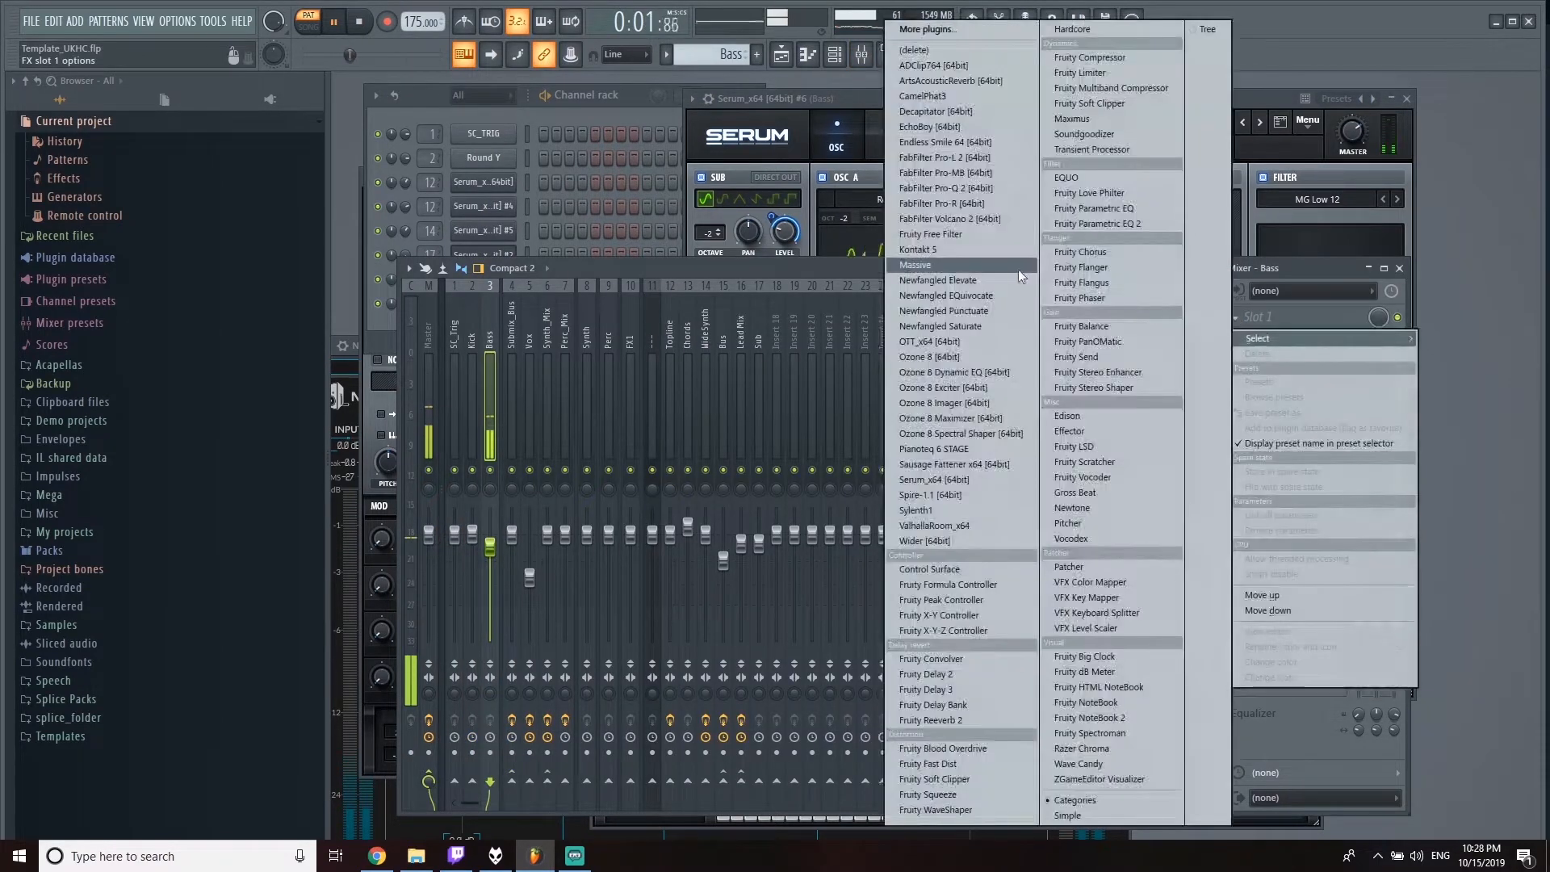
left_click(920, 341)
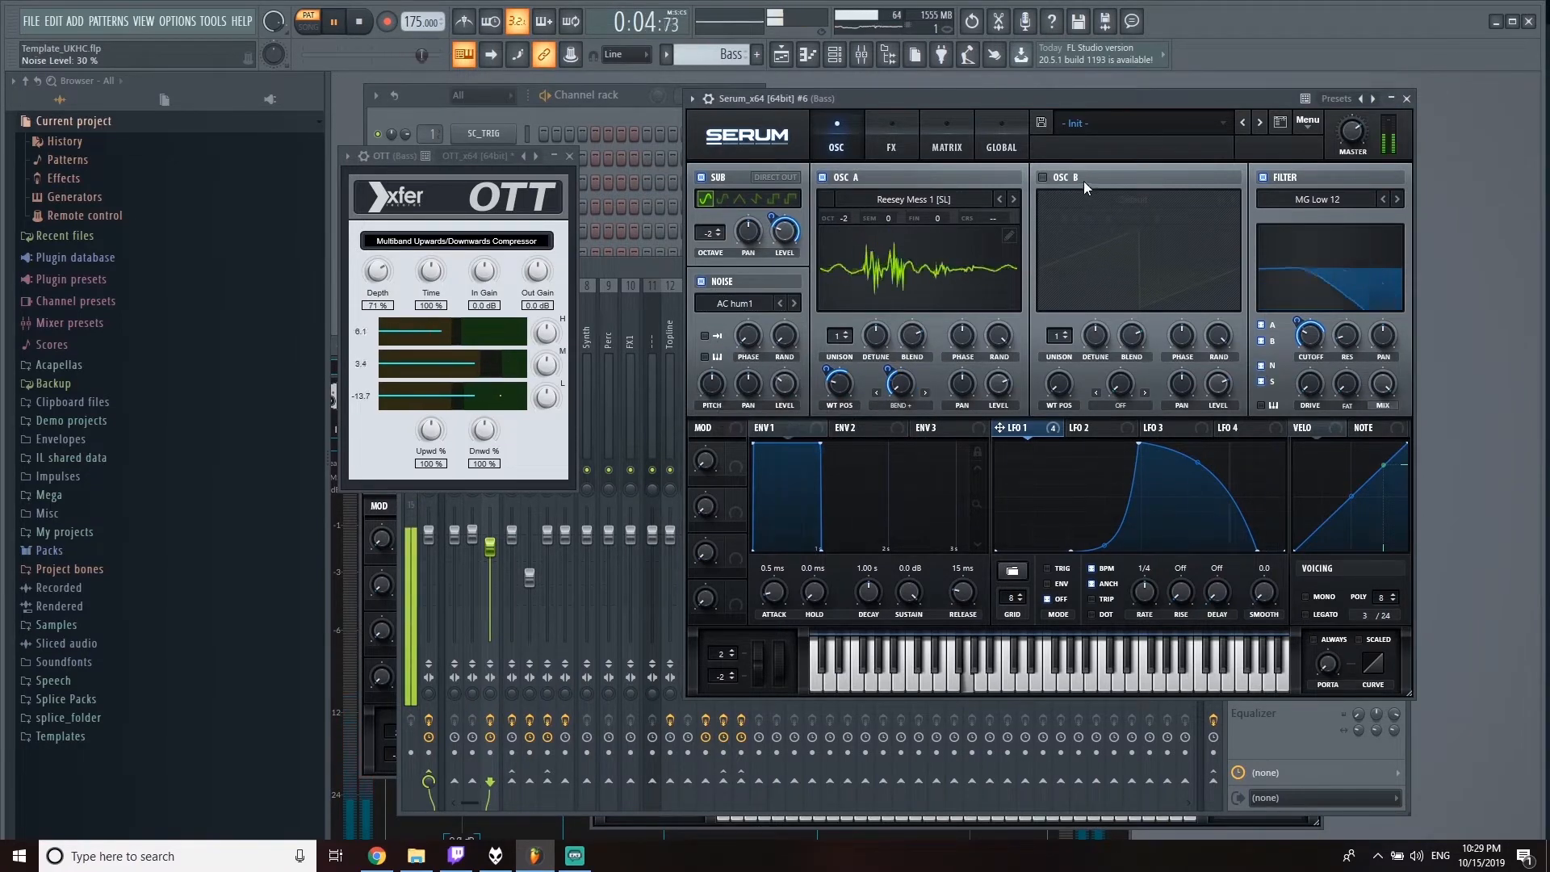
Step: Enable oscillator B with the Default wavetable, lower its level and set its octave to -2
left_click(1048, 174)
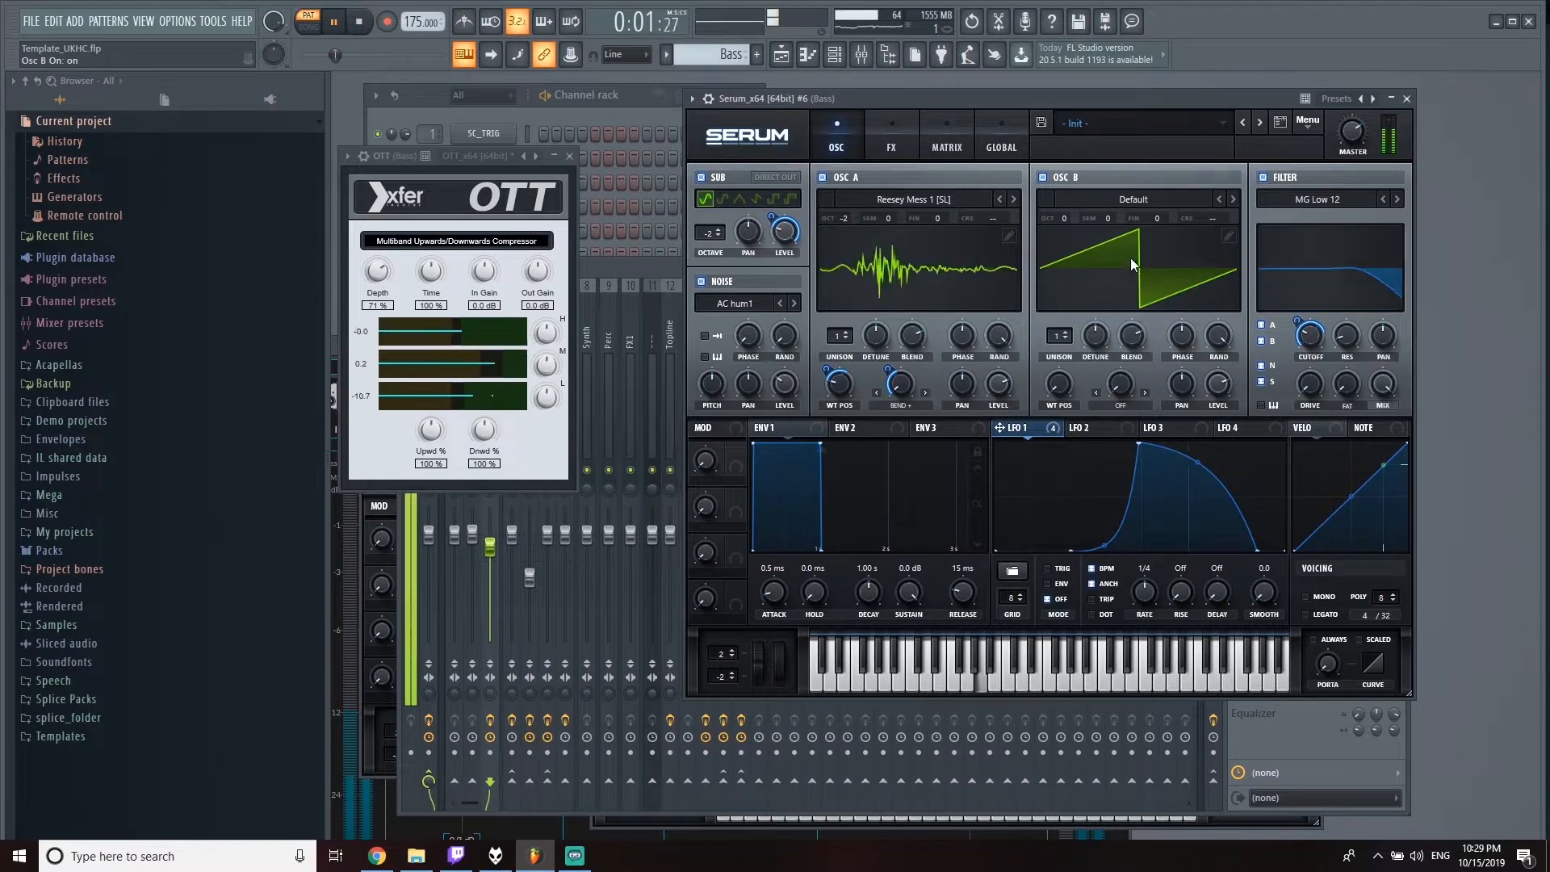
left_click_drag(1217, 384, 1217, 433)
left_click_drag(1059, 206, 1066, 270)
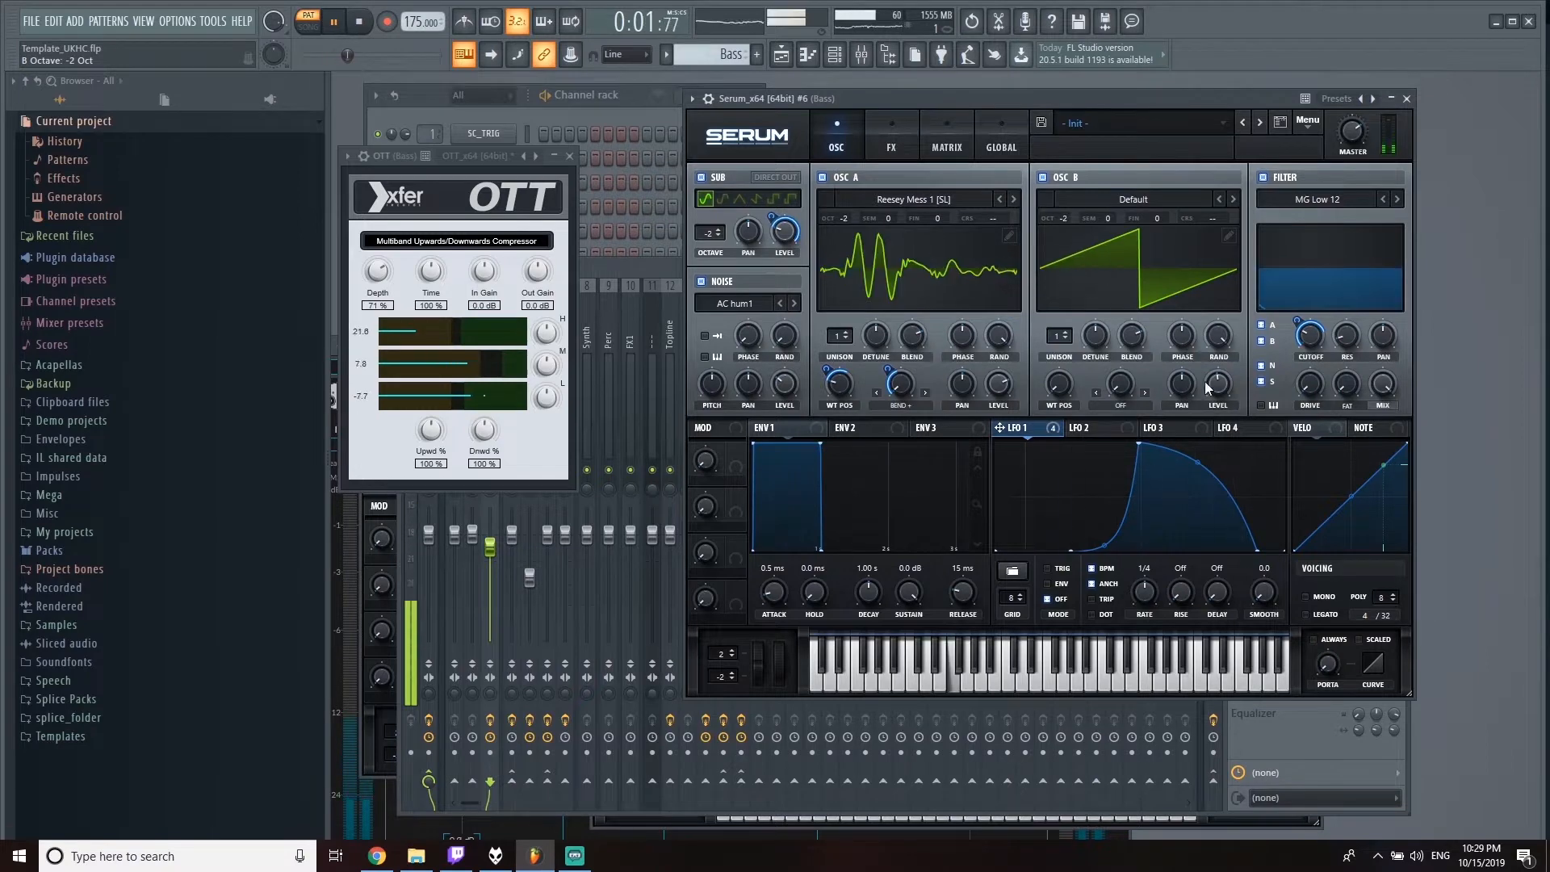
Step: Insert Ozone 8 Imager in the second effect slot of the Bass mixer track
key("F9")
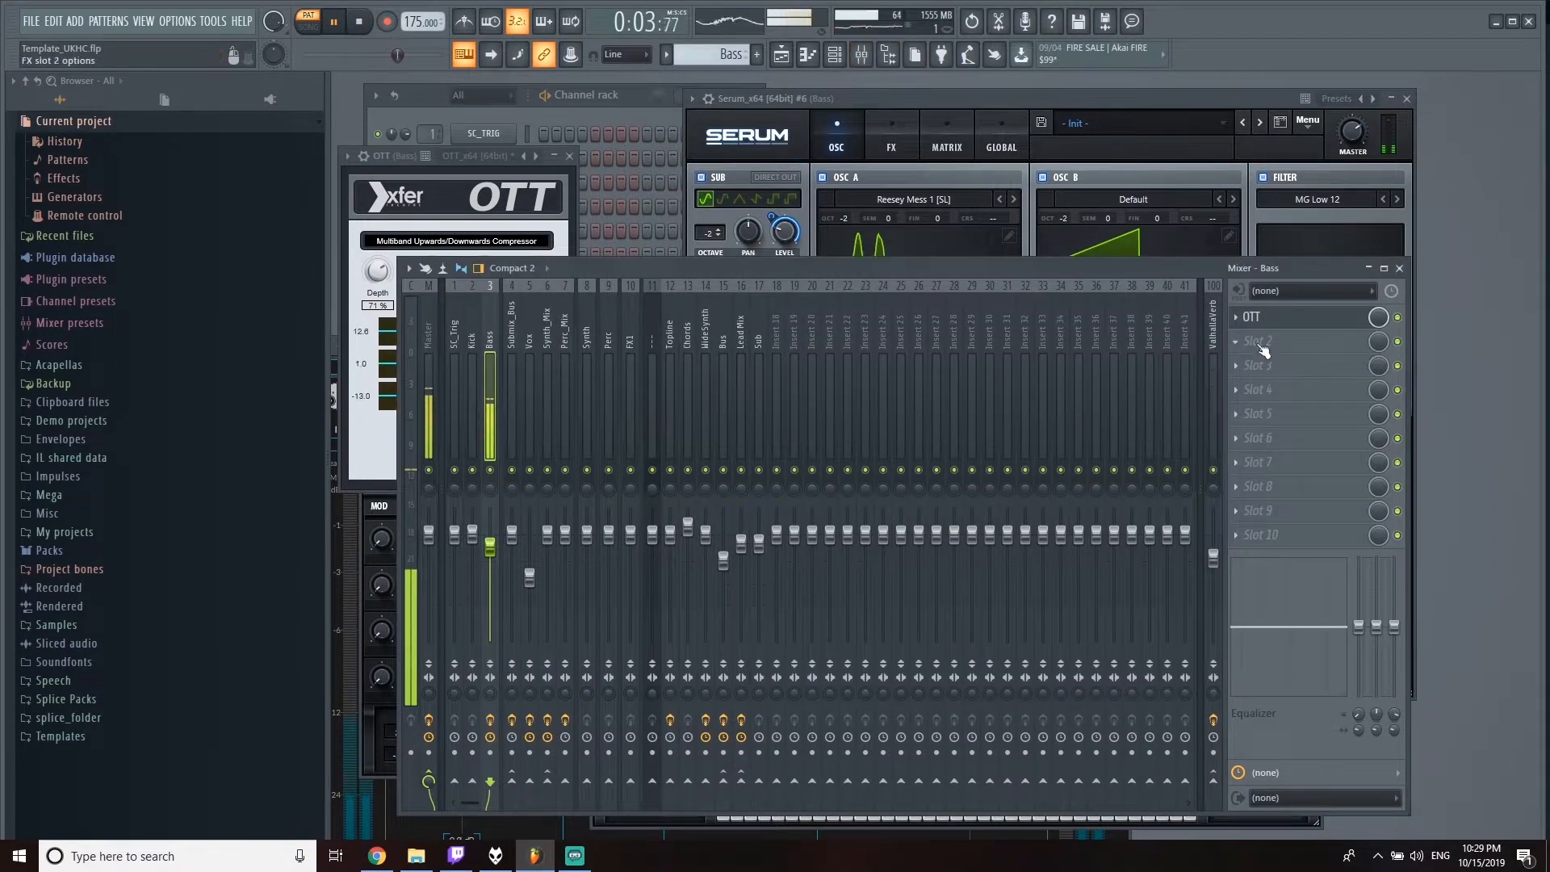
left_click(1239, 340)
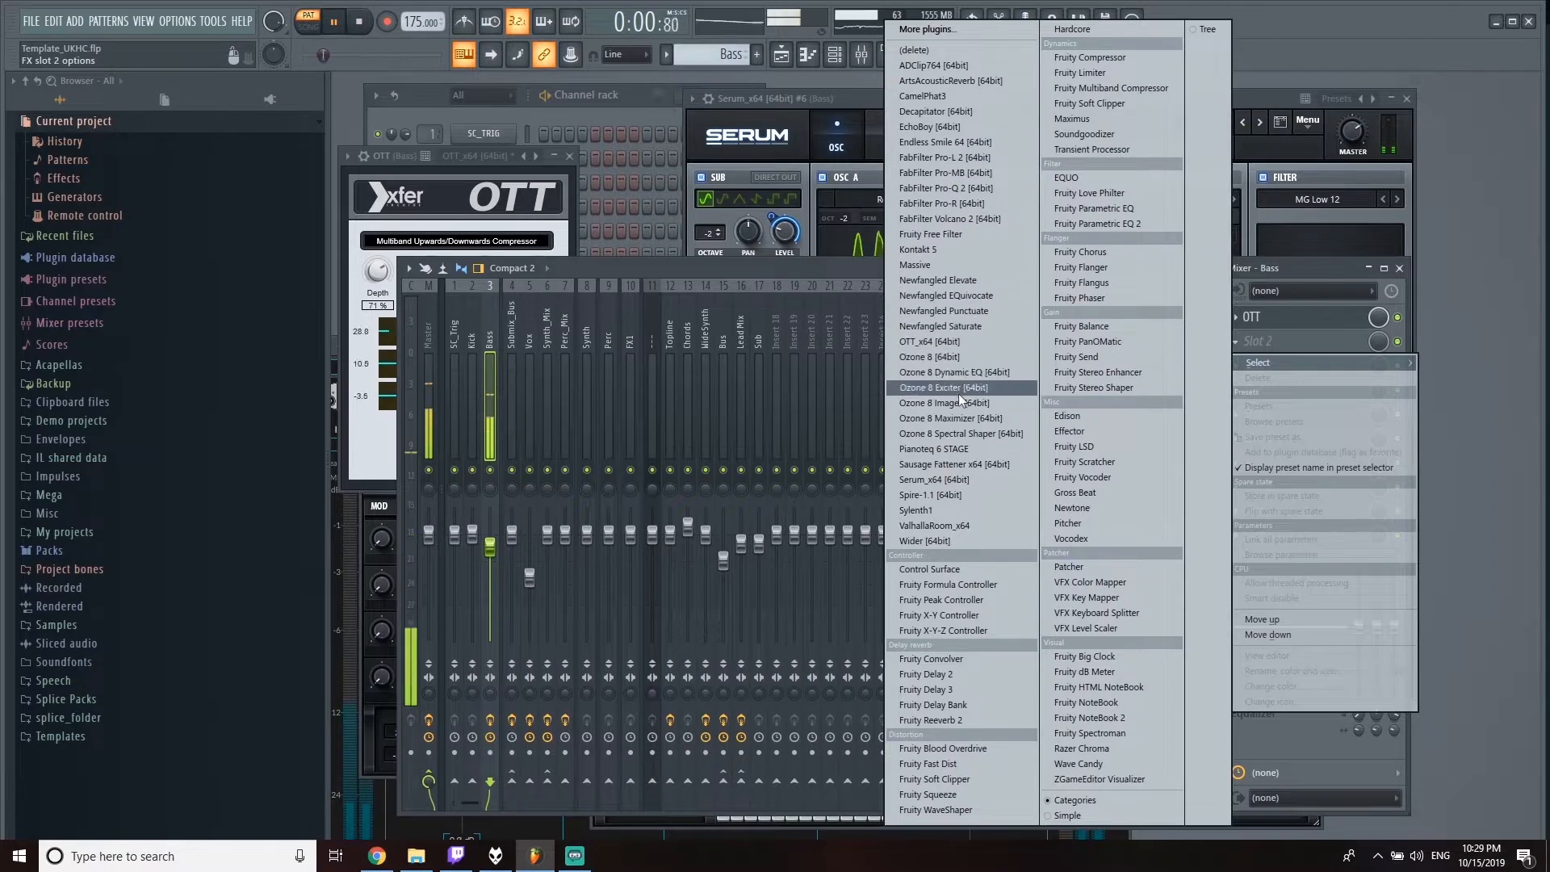
left_click(976, 404)
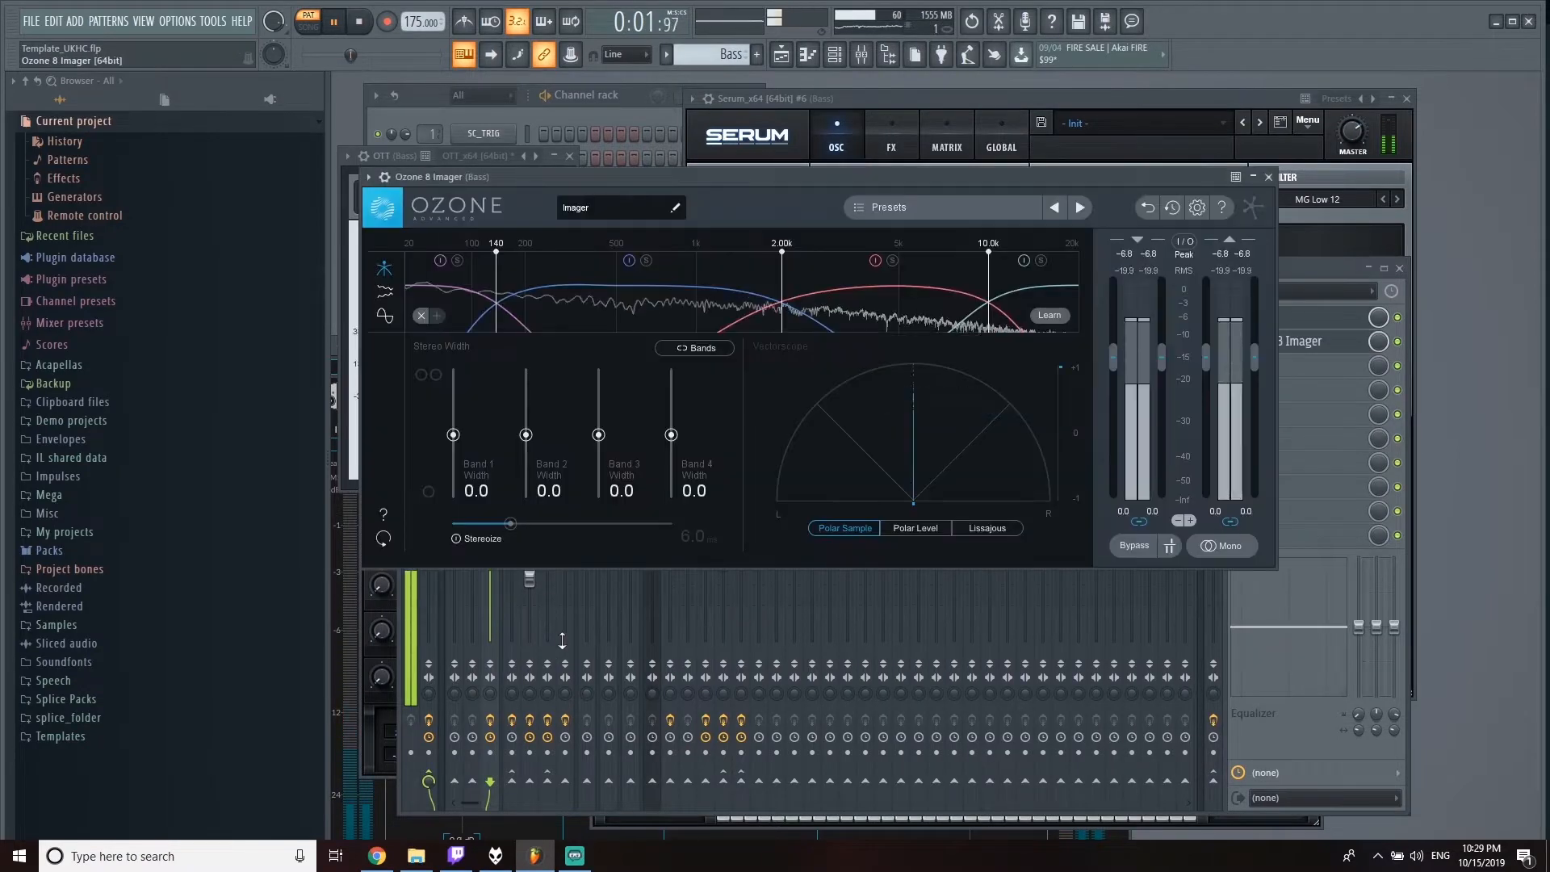
Step: Enable Stereoize, set band 2 width to 22.8 and bands 3 and 4 to 77.2, and move the lowest crossover to 249 Hz
left_click(494, 540)
left_click_drag(598, 435, 598, 385)
left_click_drag(671, 435, 670, 385)
mouse_move(526, 434)
left_mouse_down()
mouse_move(525, 404)
mouse_move(525, 420)
left_mouse_up()
left_click_drag(496, 301, 543, 300)
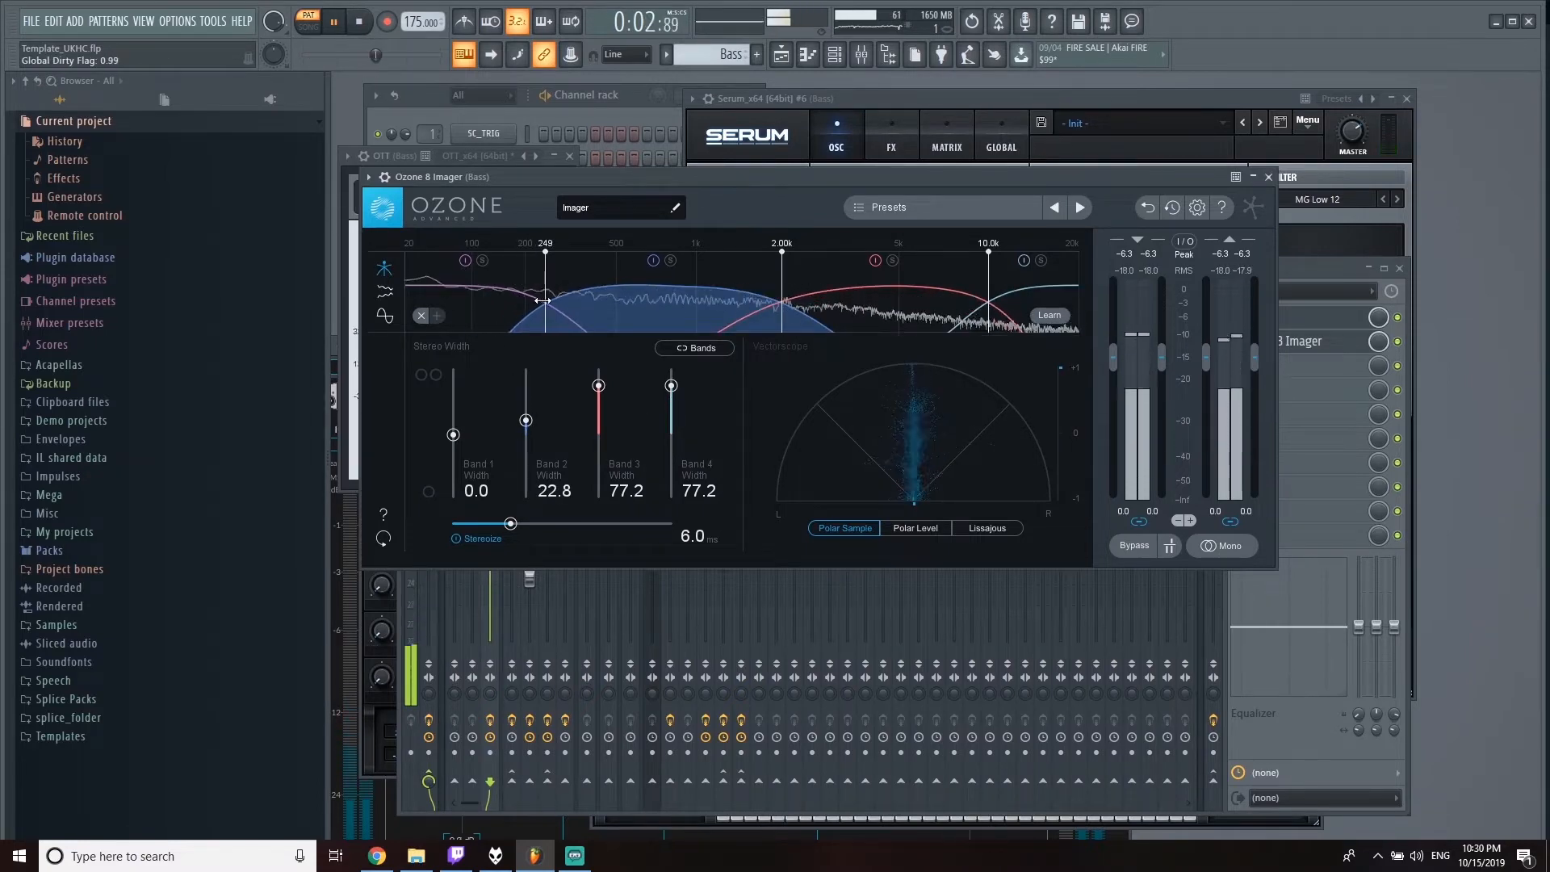
left_click(1269, 177)
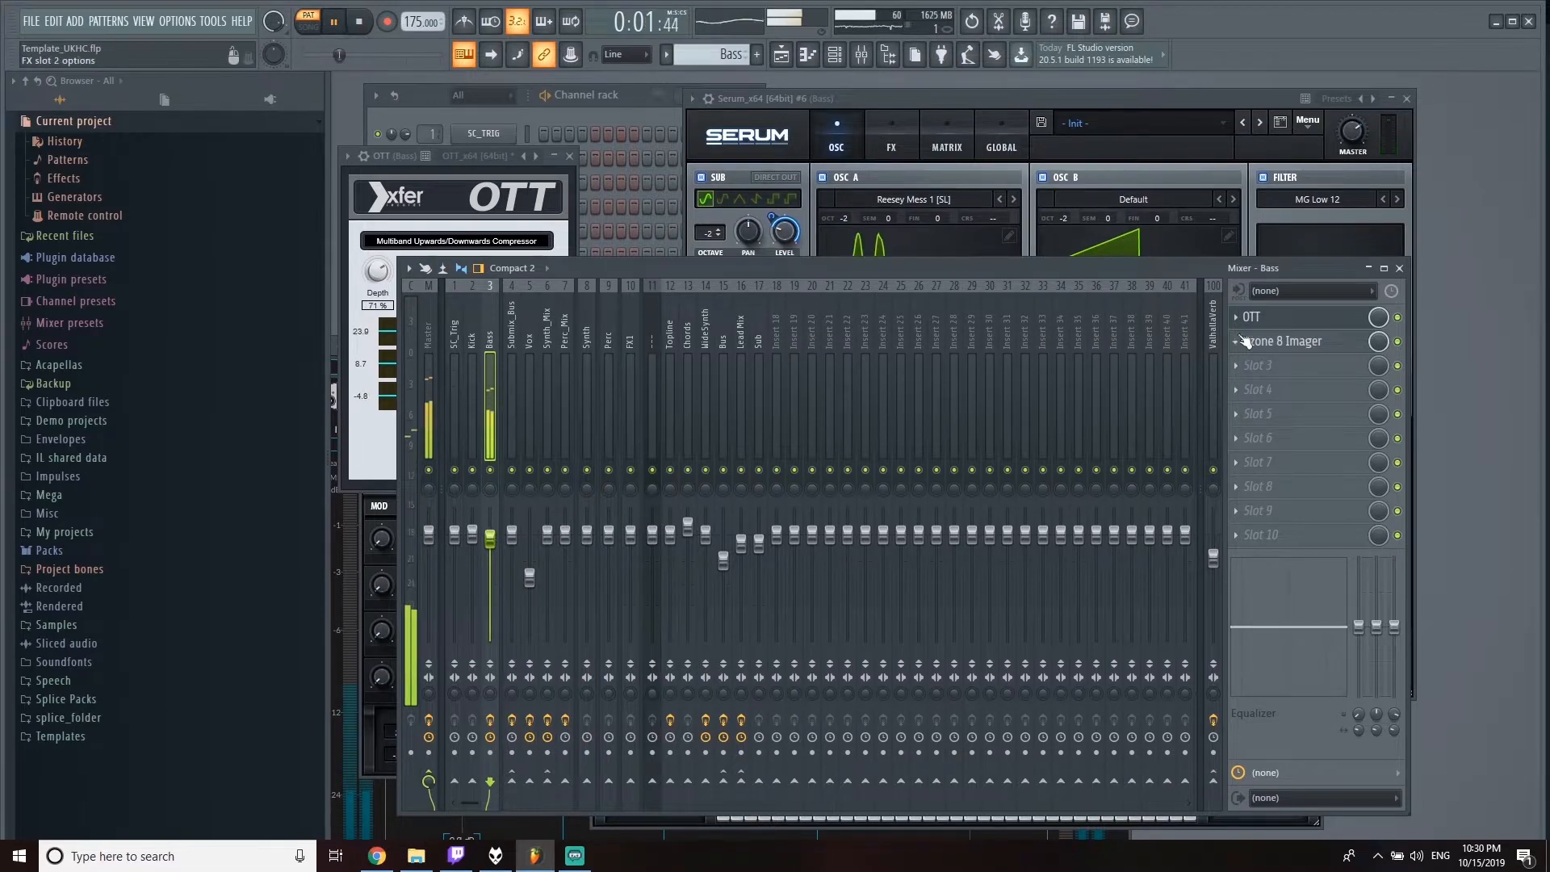
Step: Adjust the low-band threshold in the OTT compressor on the Bass track
left_click(1256, 316)
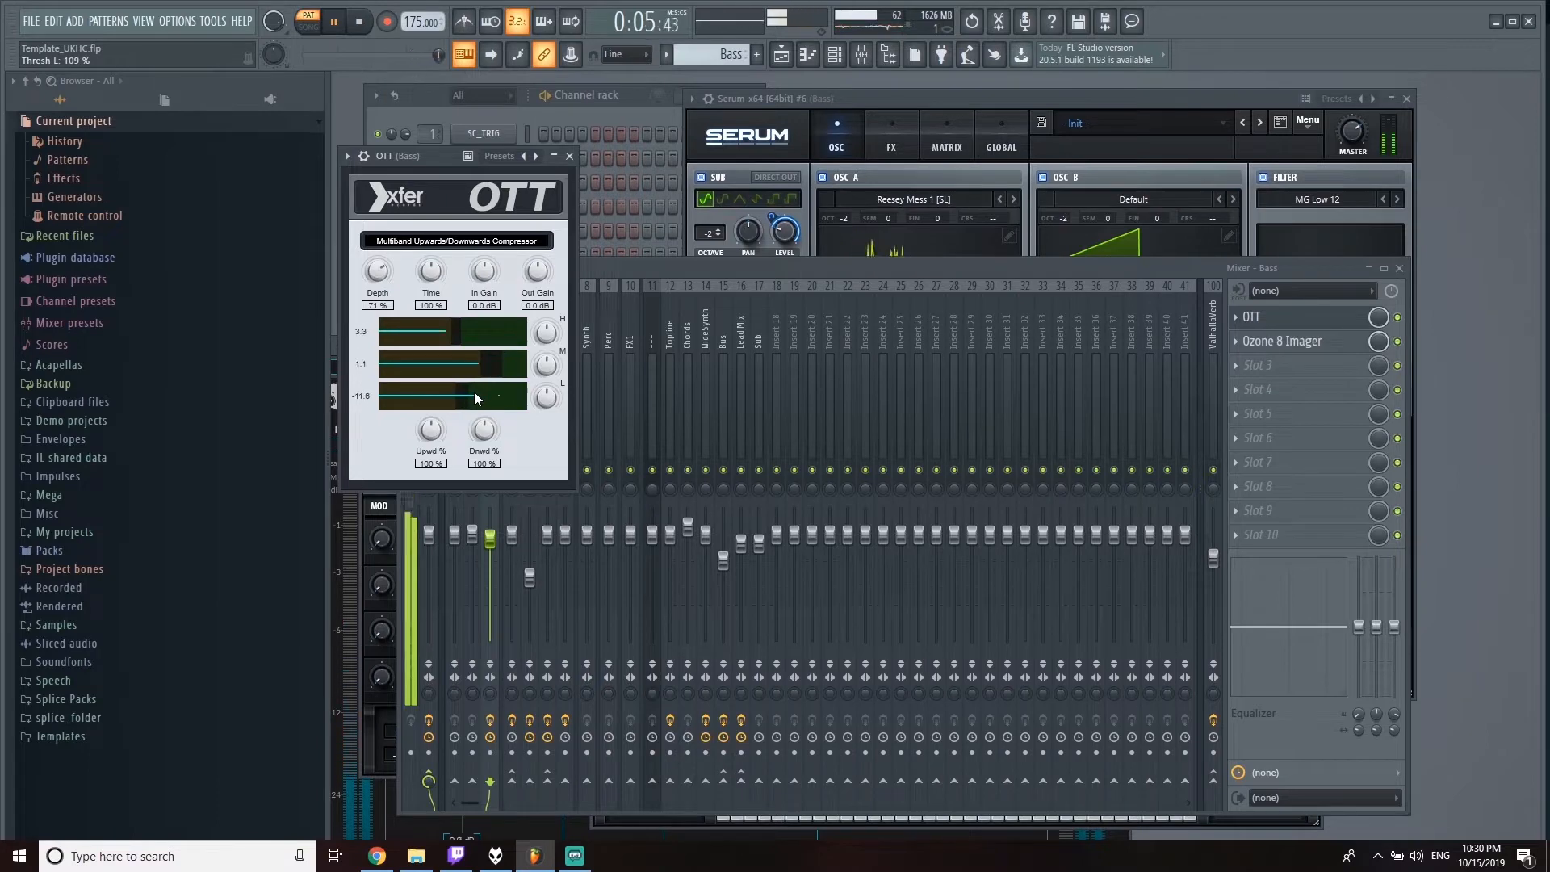
left_click_drag(479, 396, 461, 396)
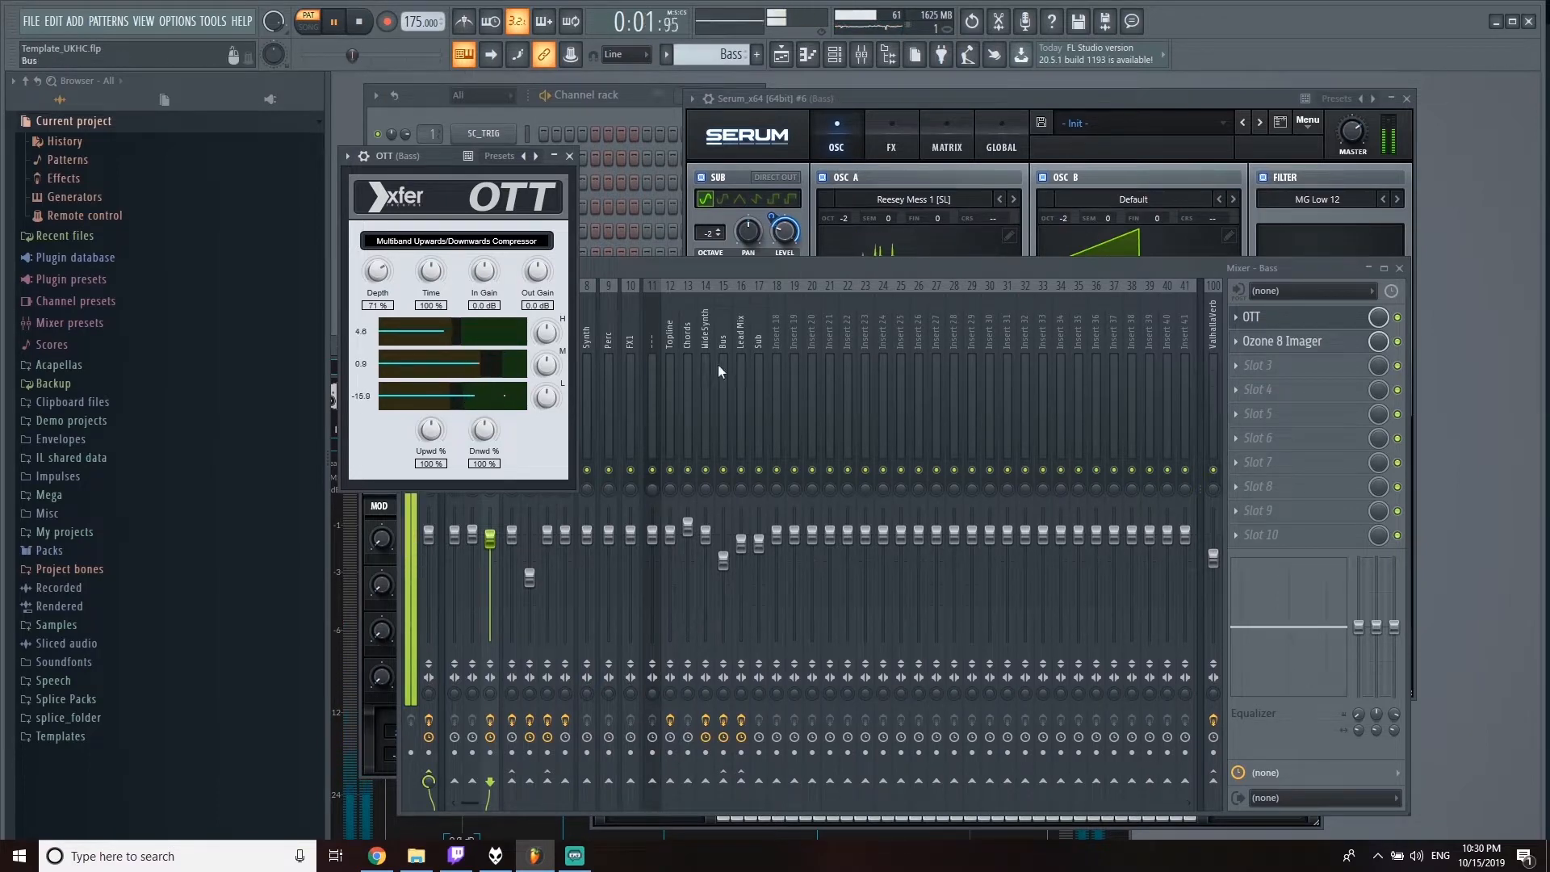
left_click(762, 267)
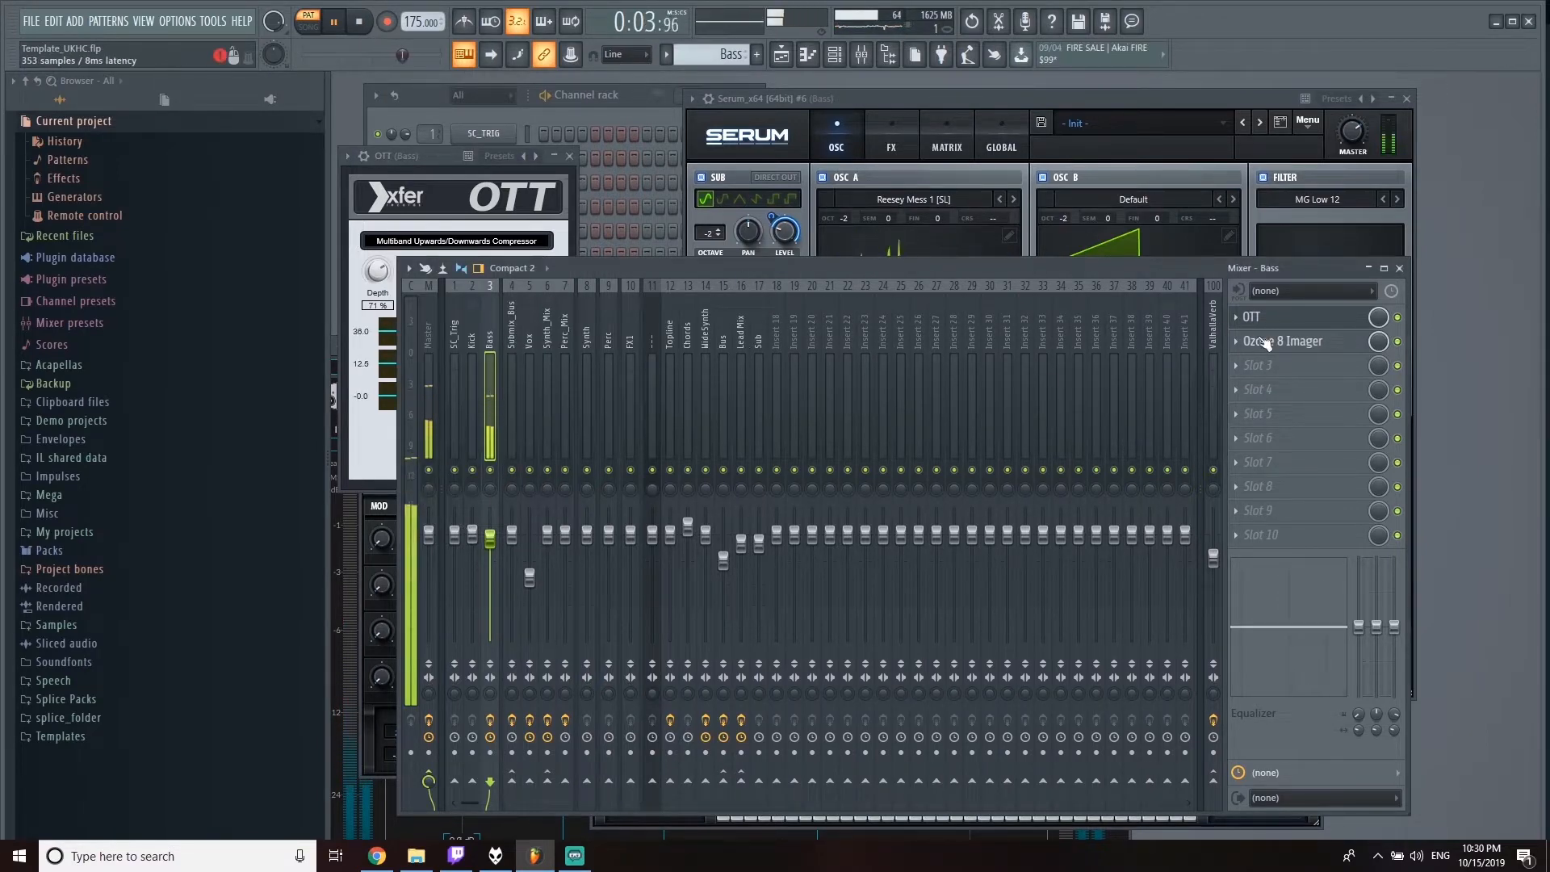
Step: Show the playlist, switch playback to song mode and audition the start of the arrangement
key("F5")
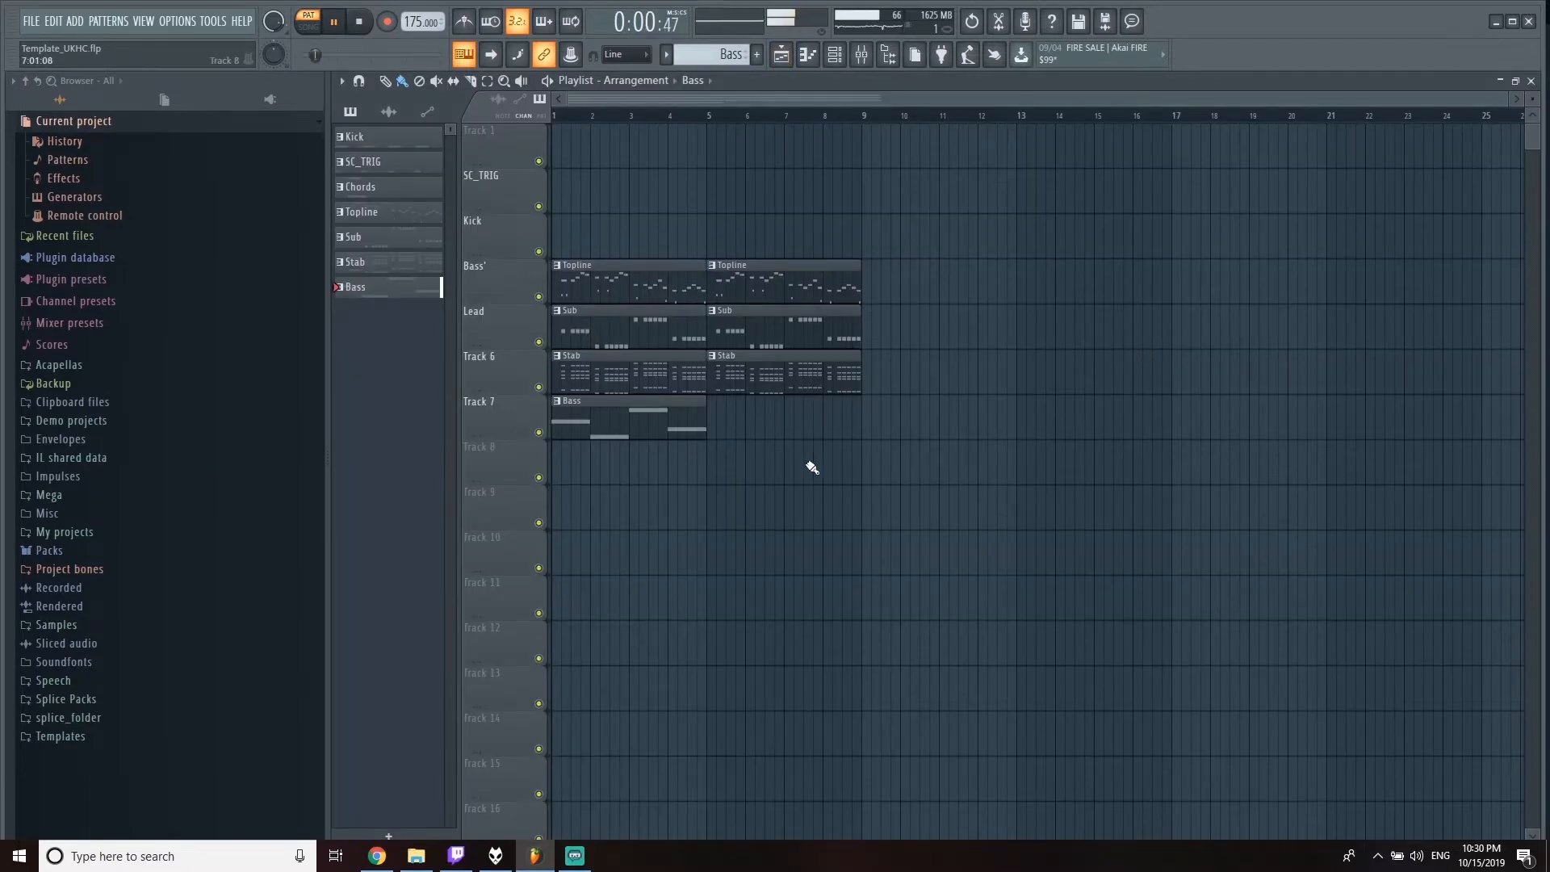
left_click(309, 25)
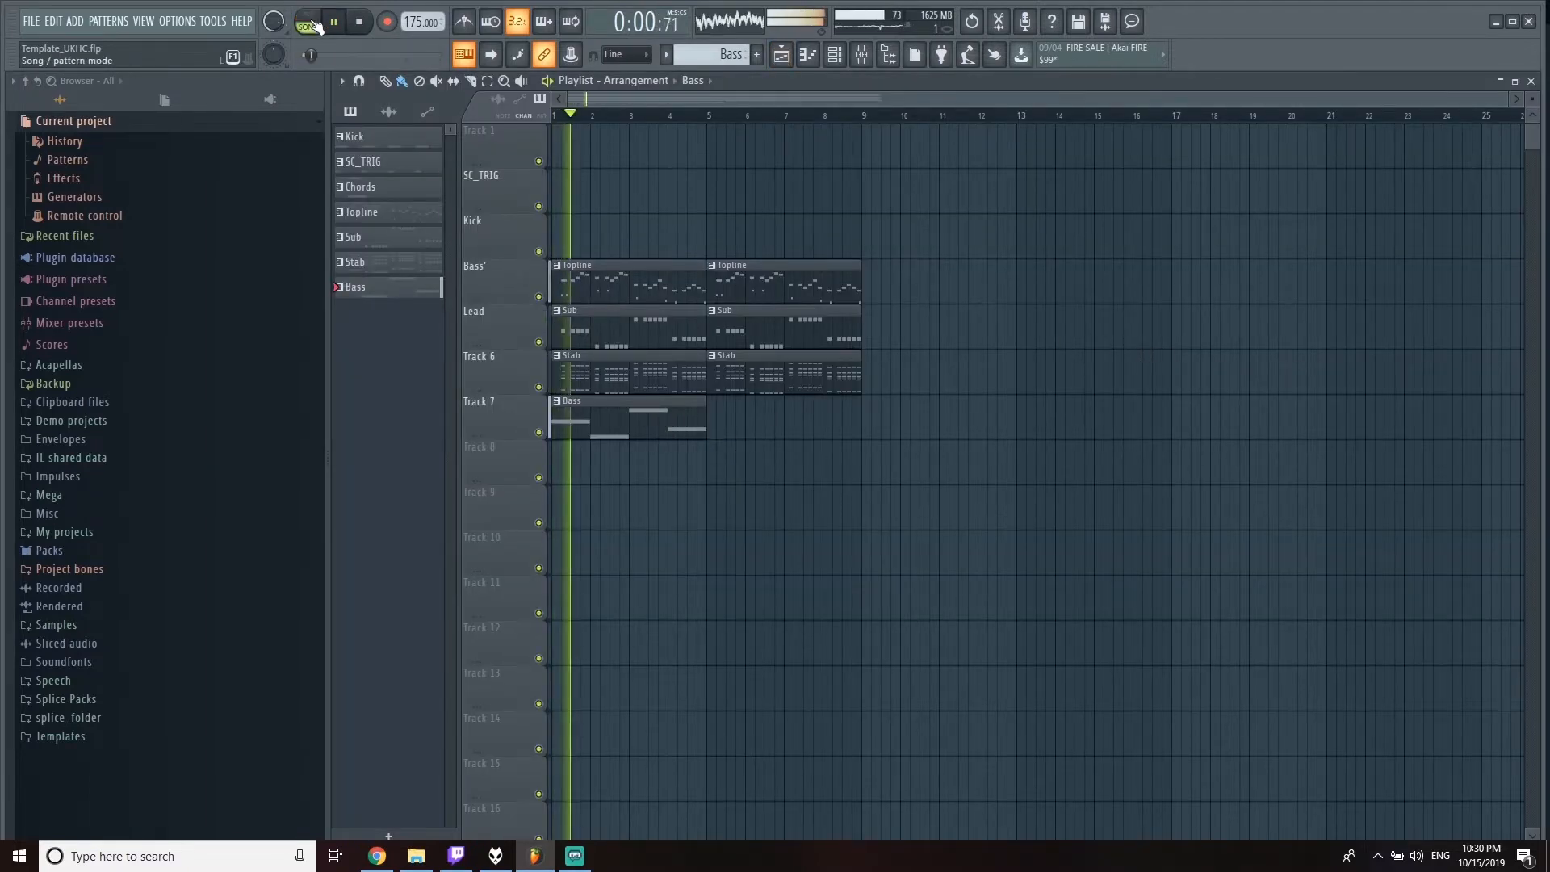
left_click(315, 27)
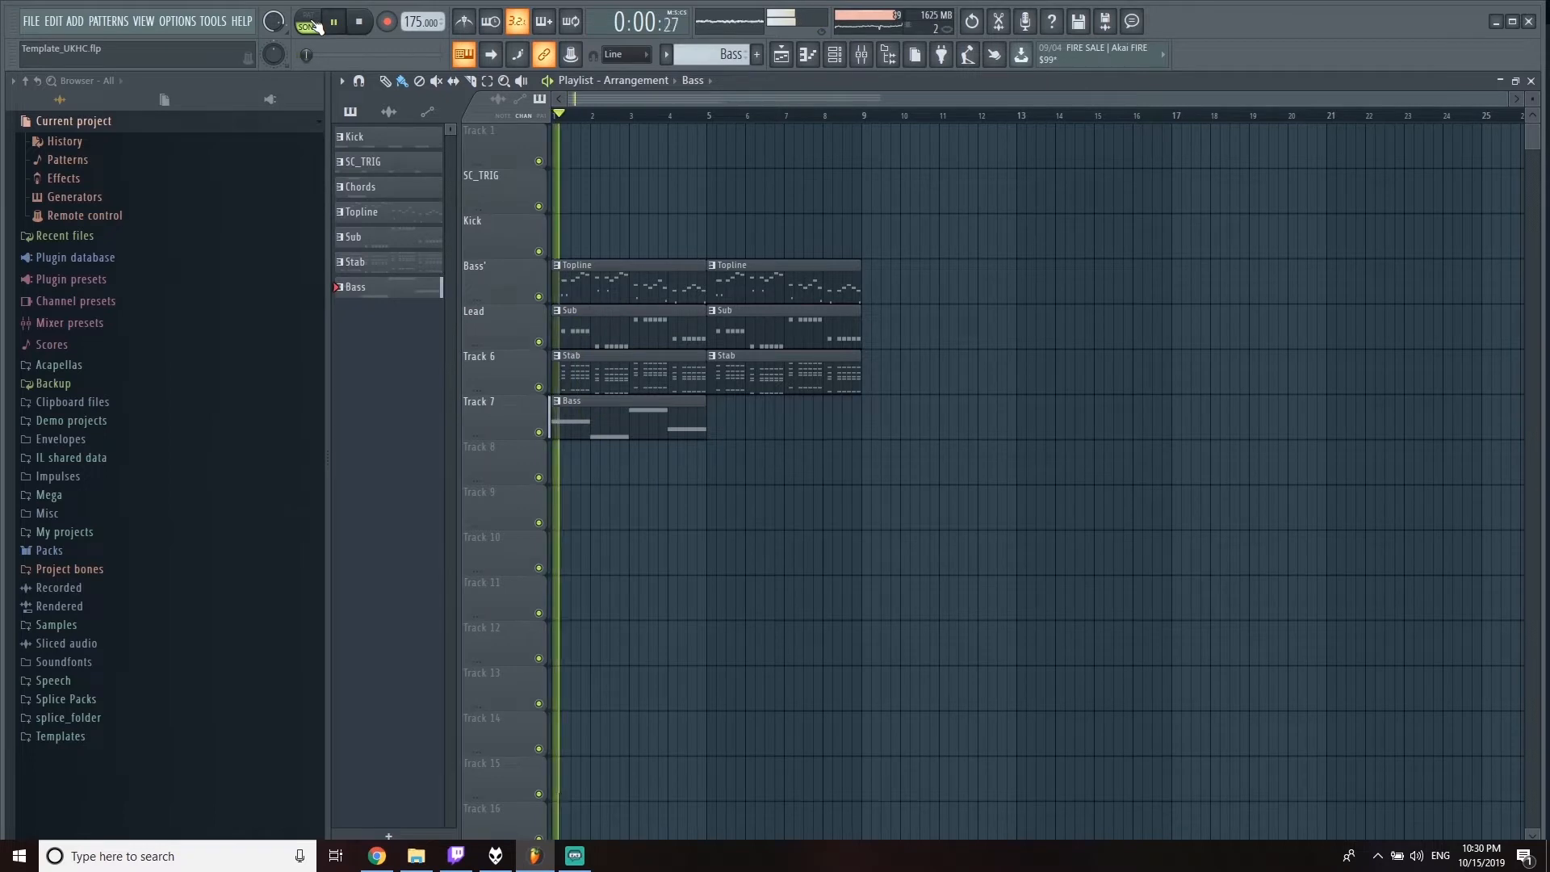
key("space")
key("space")
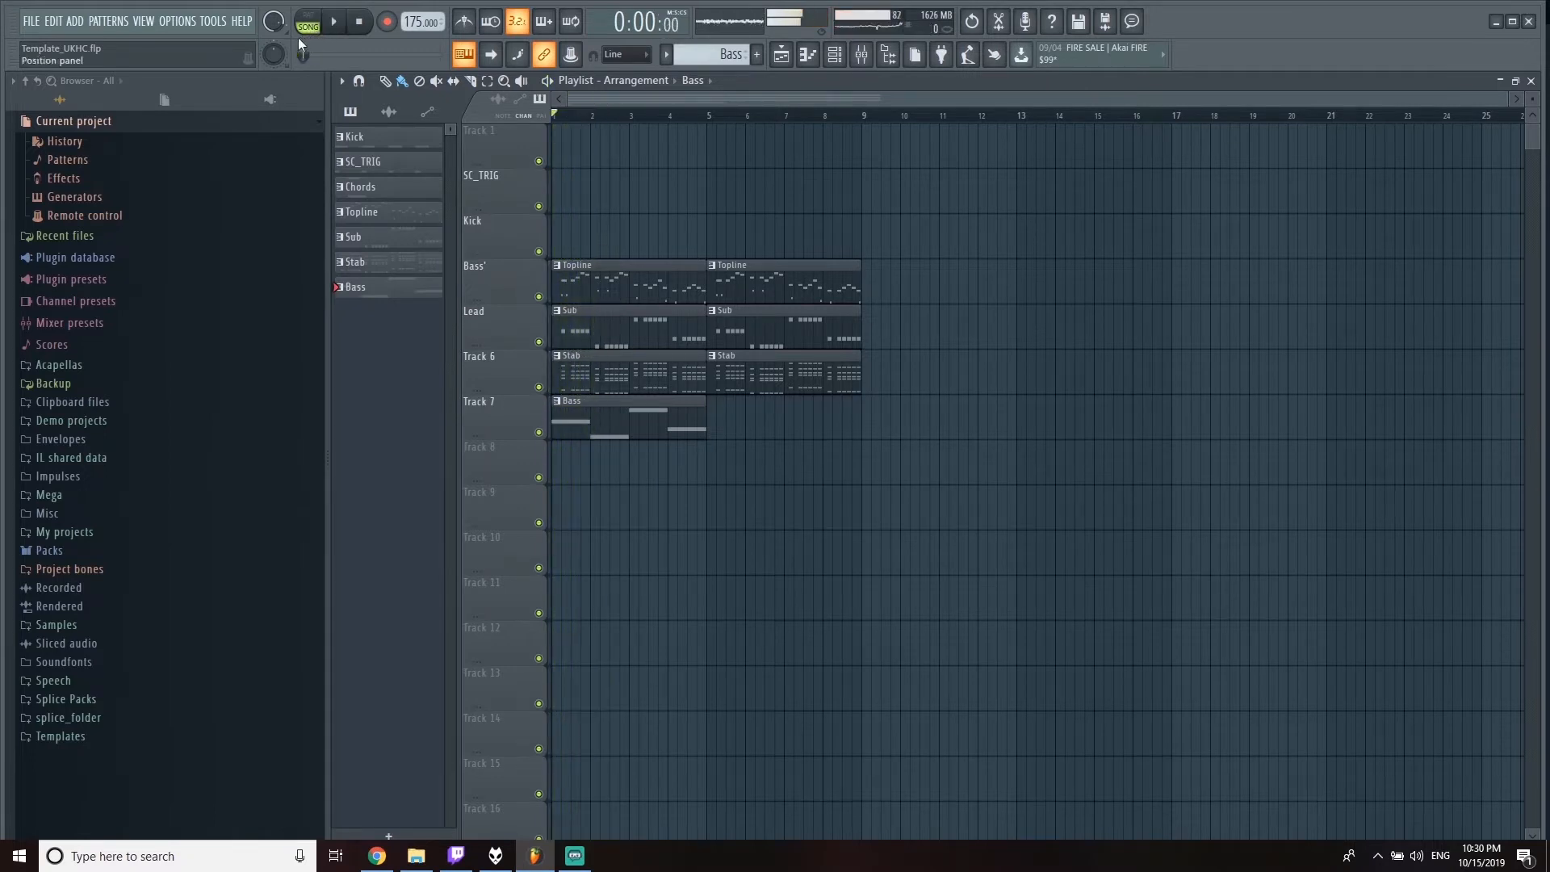
key("space")
key("space")
key("space")
key("space")
key("space")
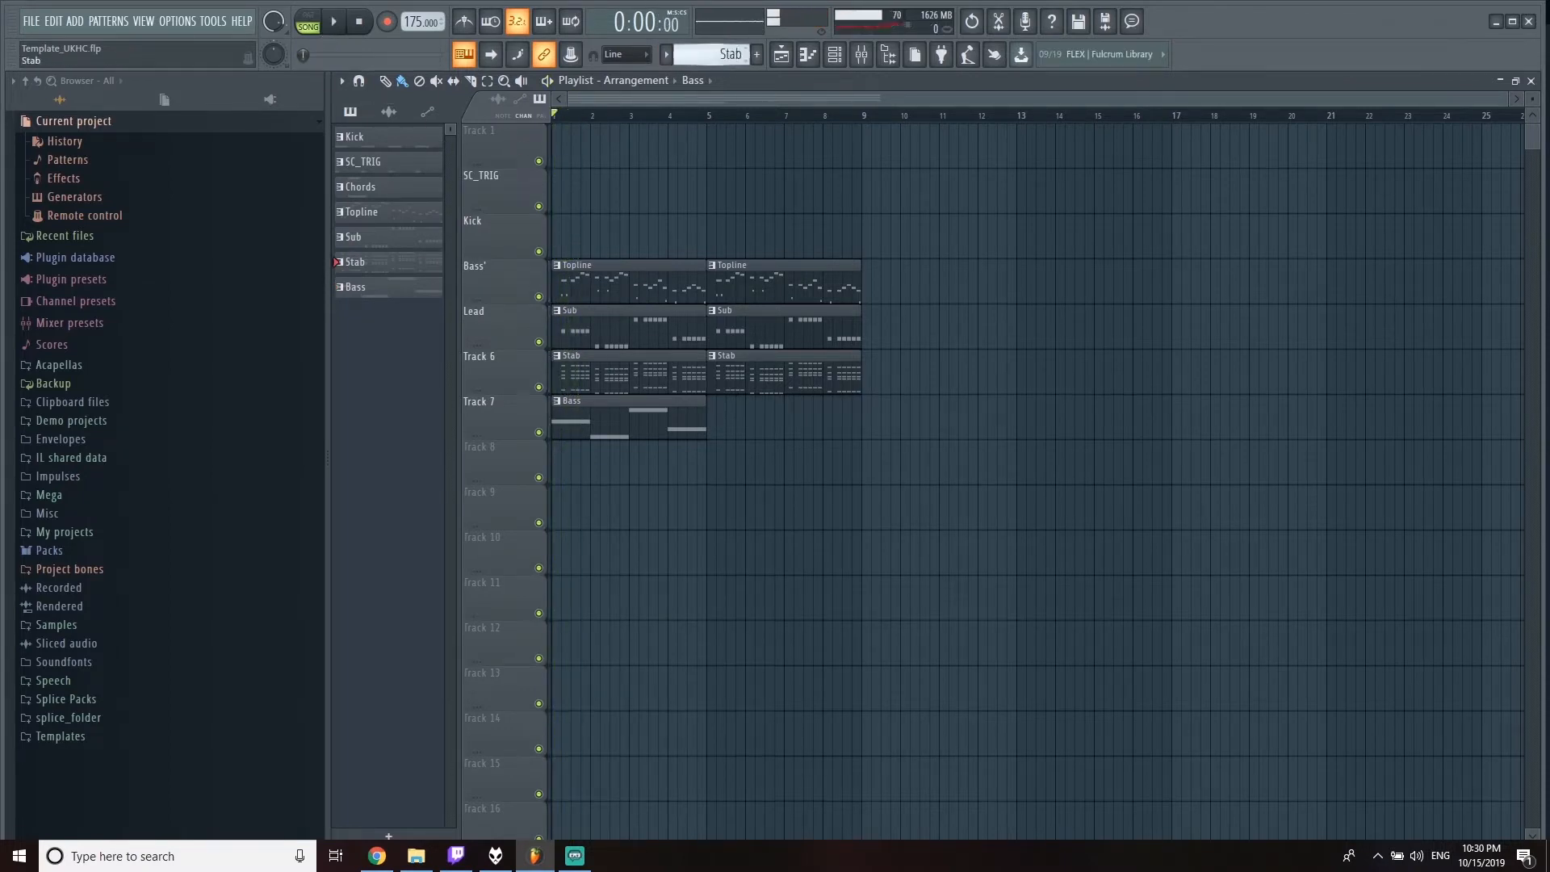
Step: Paint Kick clips across bars 1 to 8 and place a second Bass clip at bar 5 on Track 7
left_click_drag(623, 230, 792, 234)
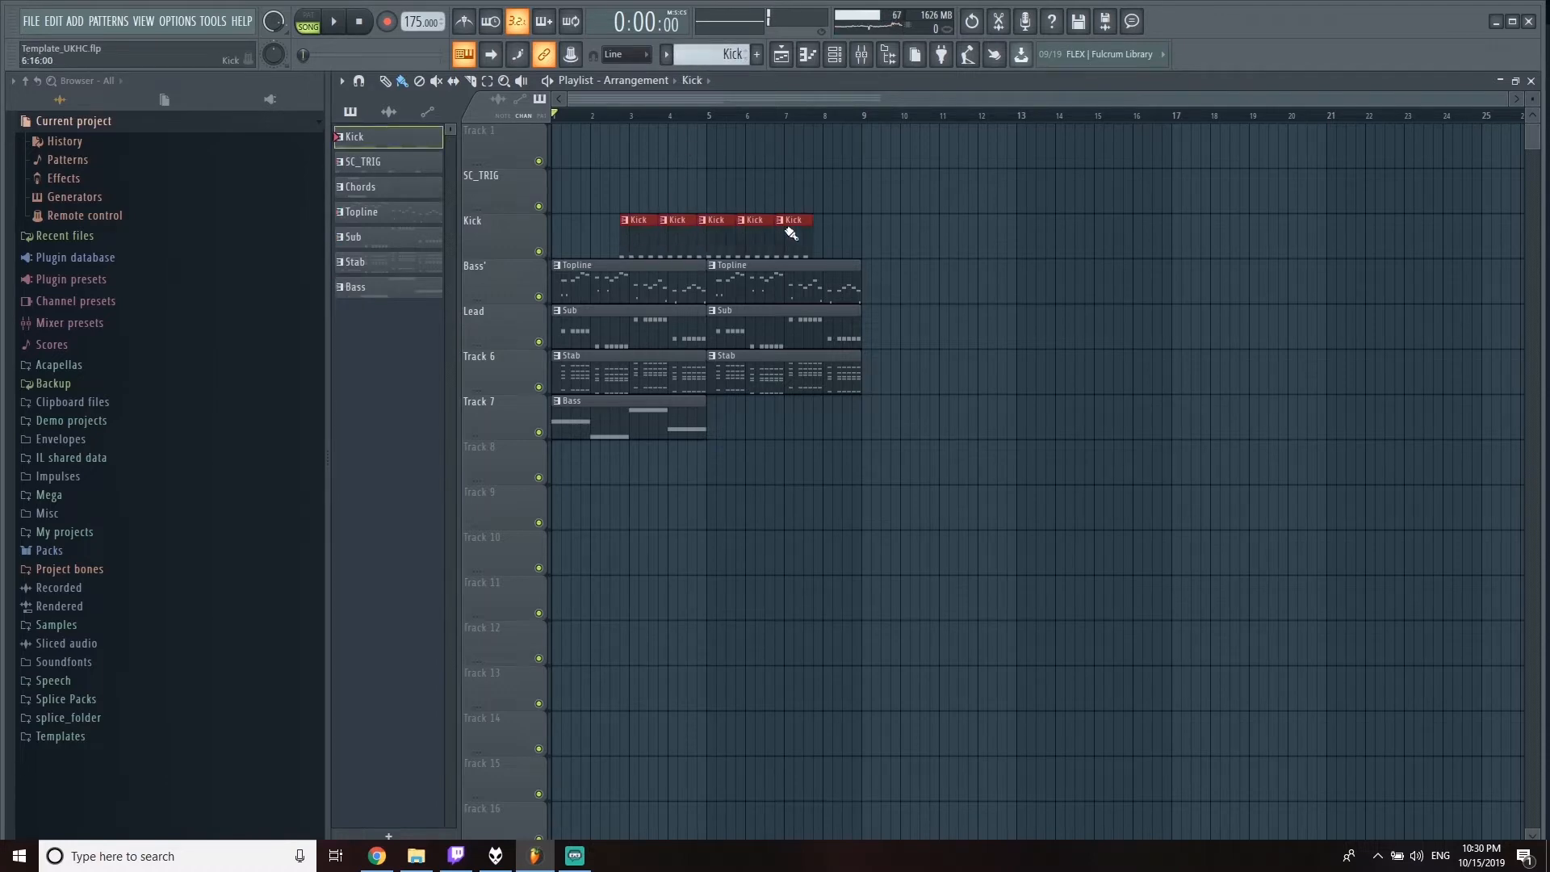
mouse_move(478, 237)
left_mouse_down()
mouse_move(981, 232)
mouse_move(840, 238)
mouse_move(986, 248)
left_mouse_up()
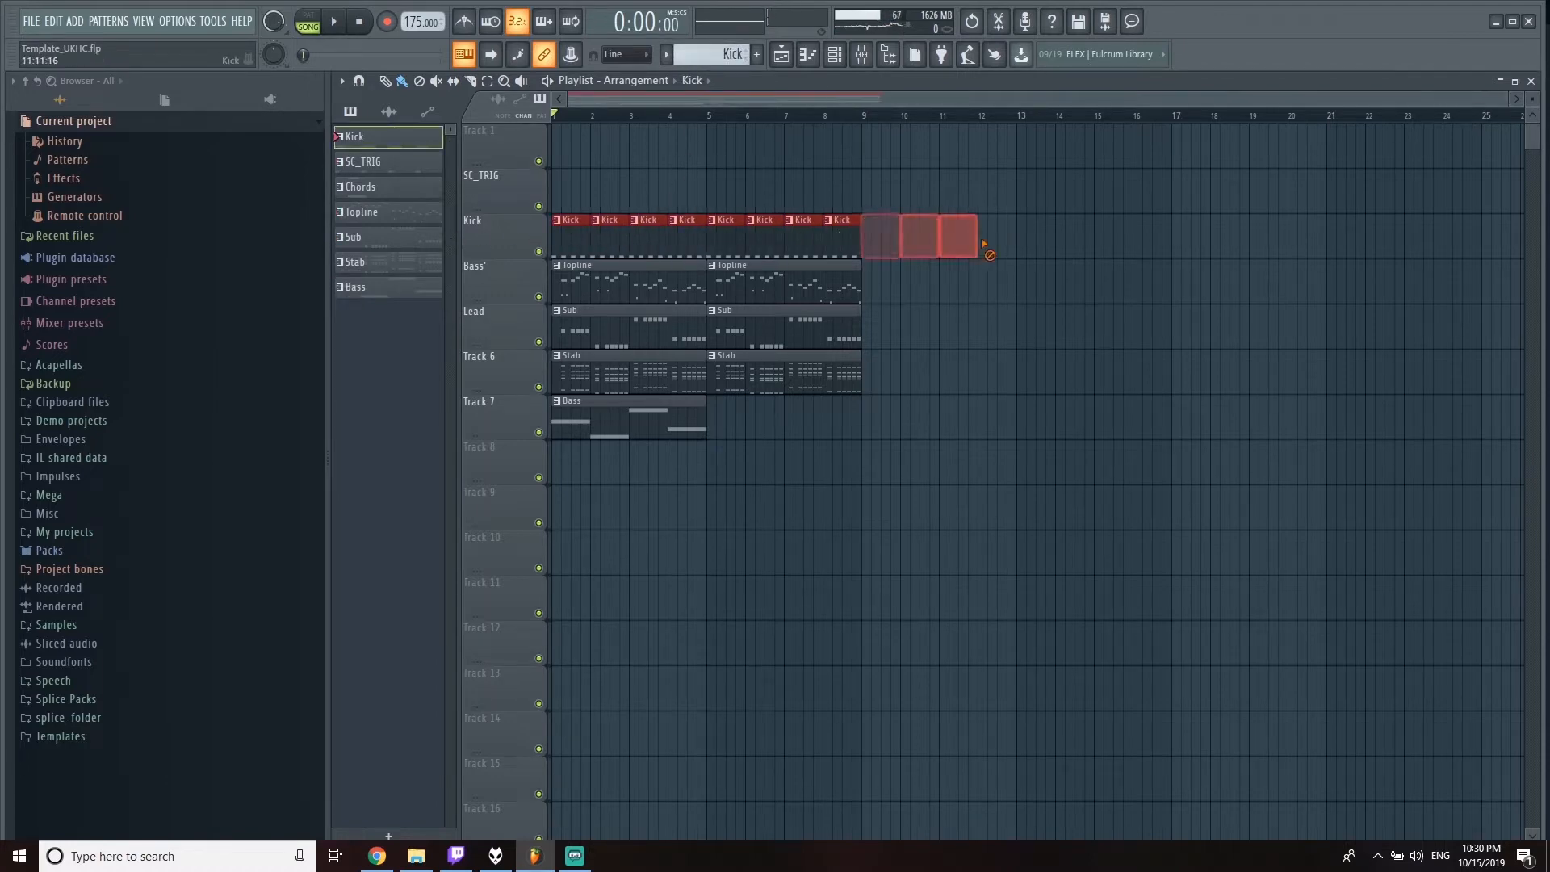
key("space")
left_click(752, 413)
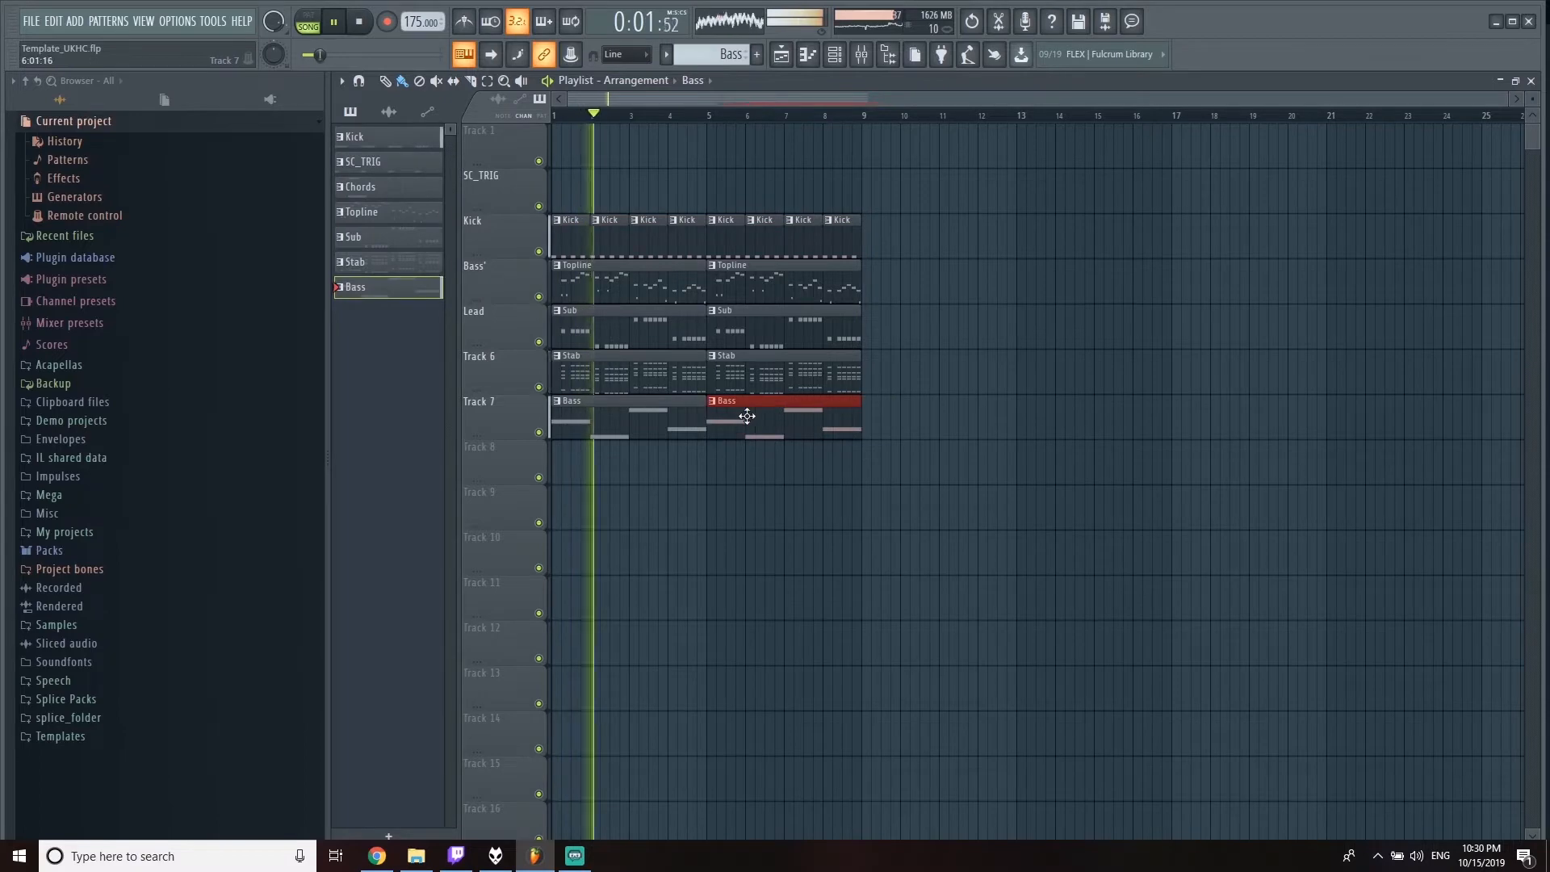
Step: Raise the Bass mixer track's level and audition the song while toggling the mutes on the Topline through Sub tracks
key("F9")
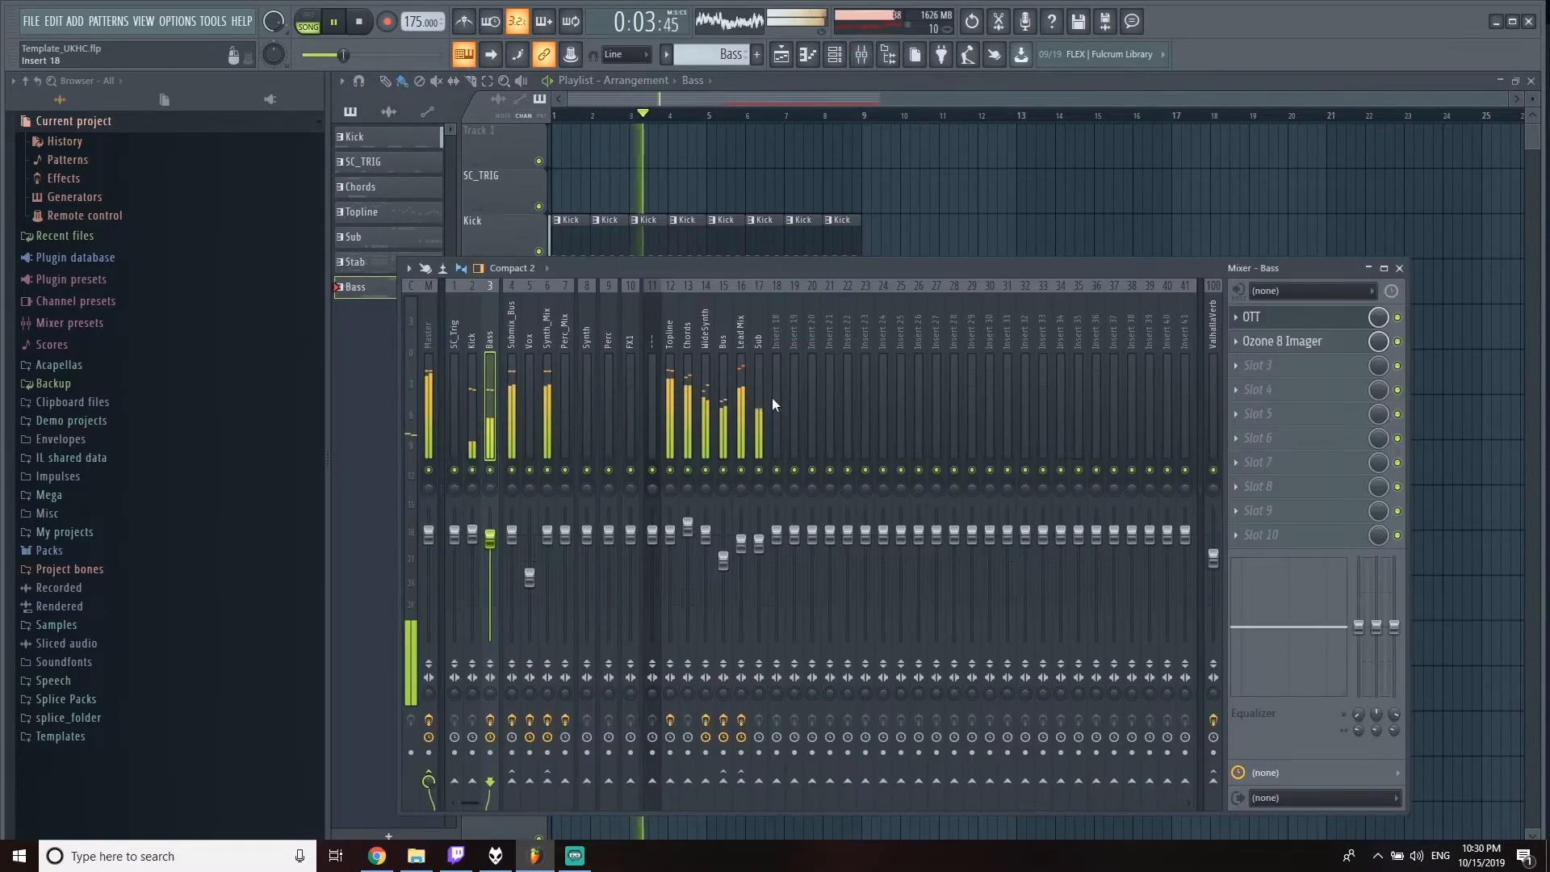
key("space")
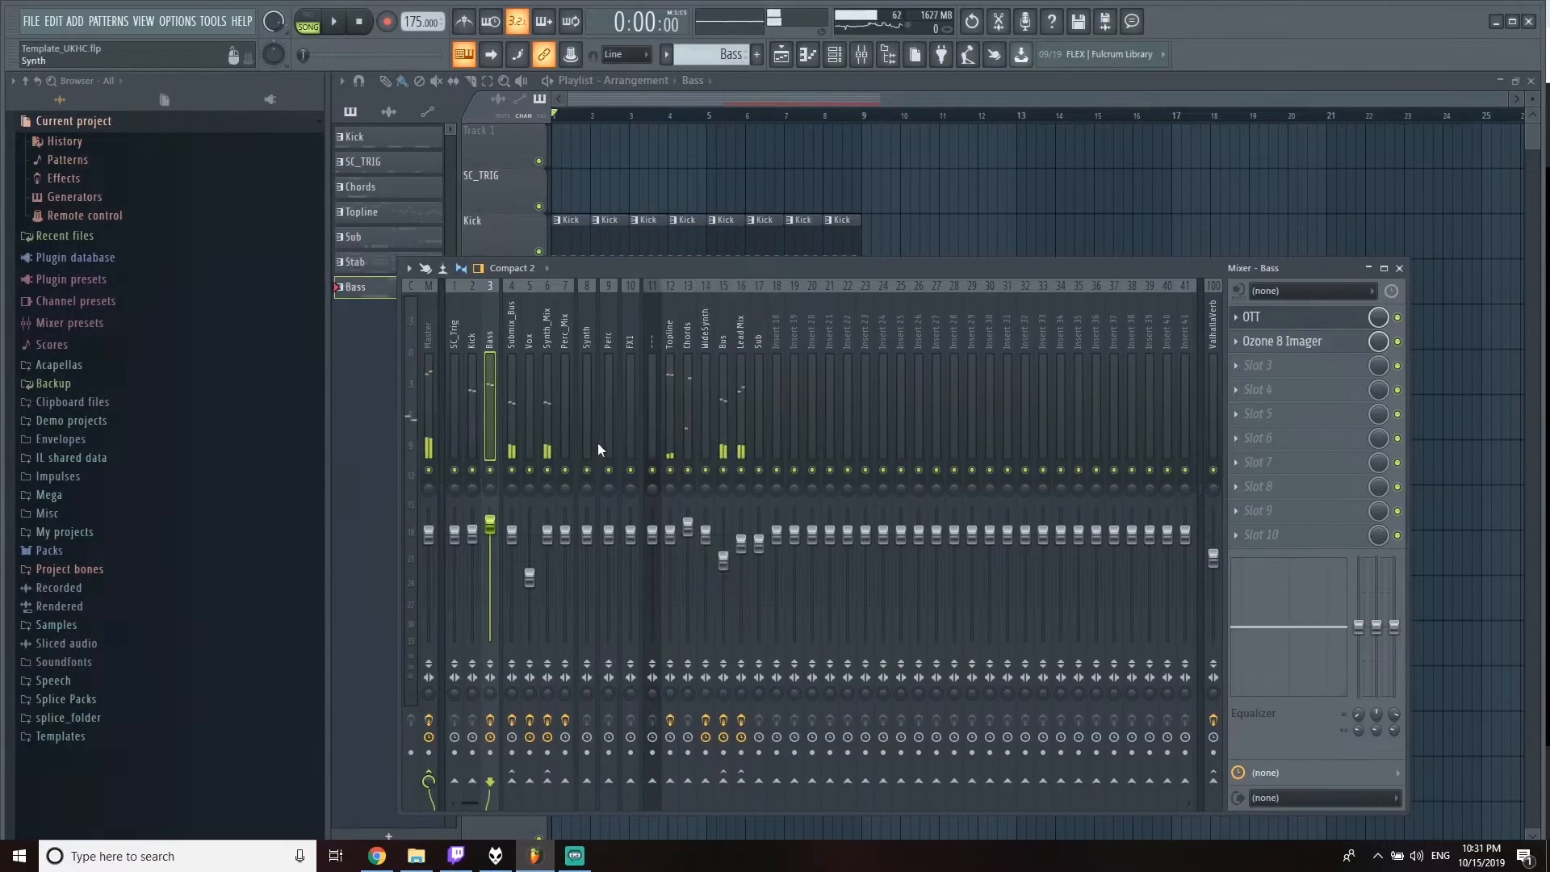
key("space")
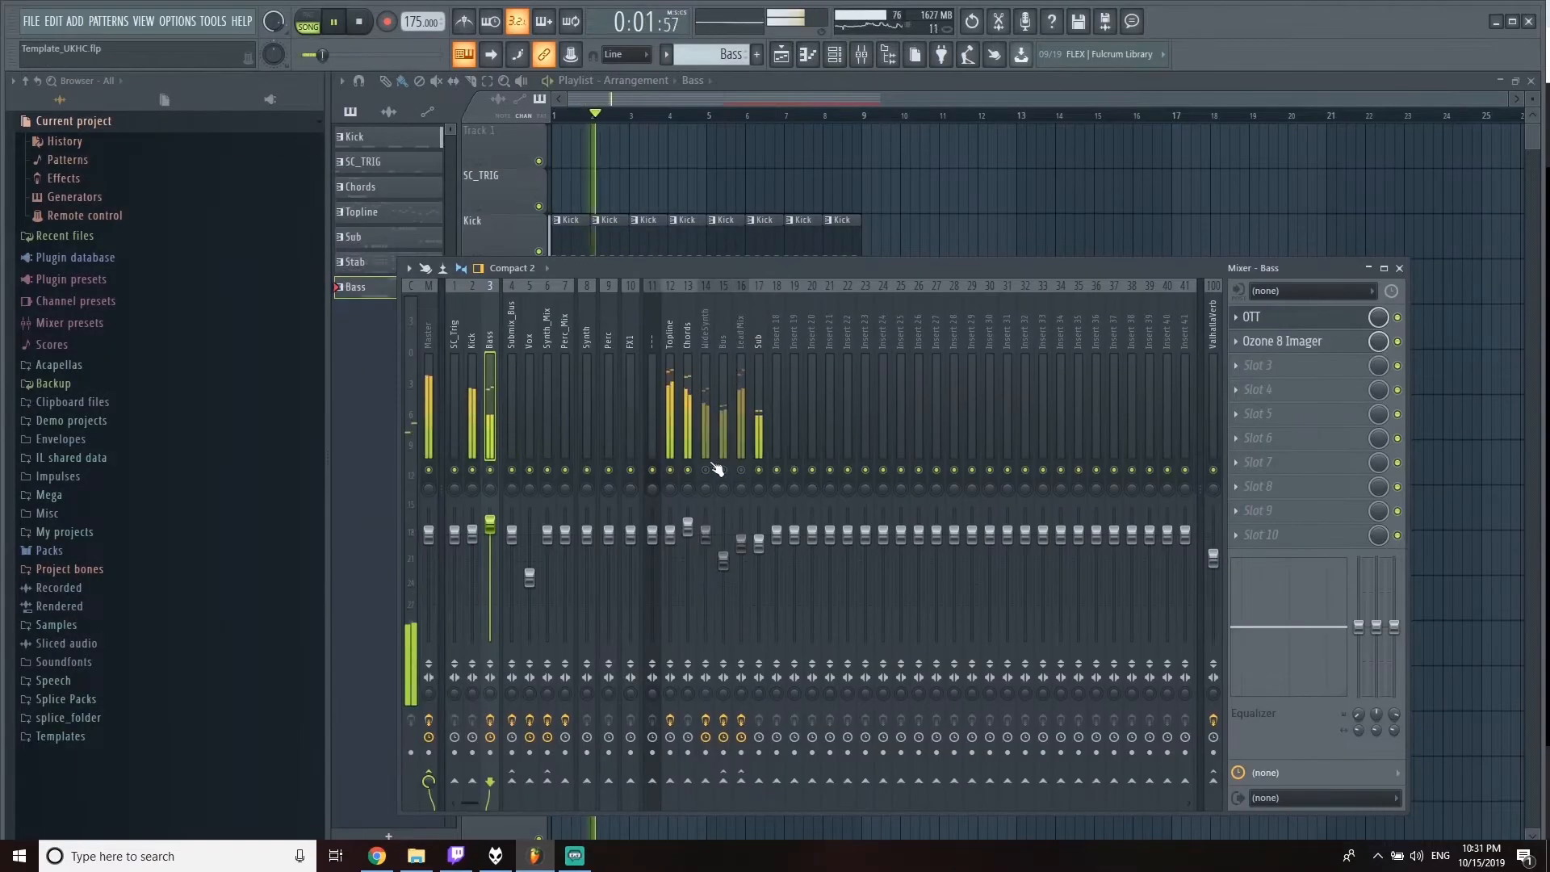
left_click_drag(670, 469, 775, 468)
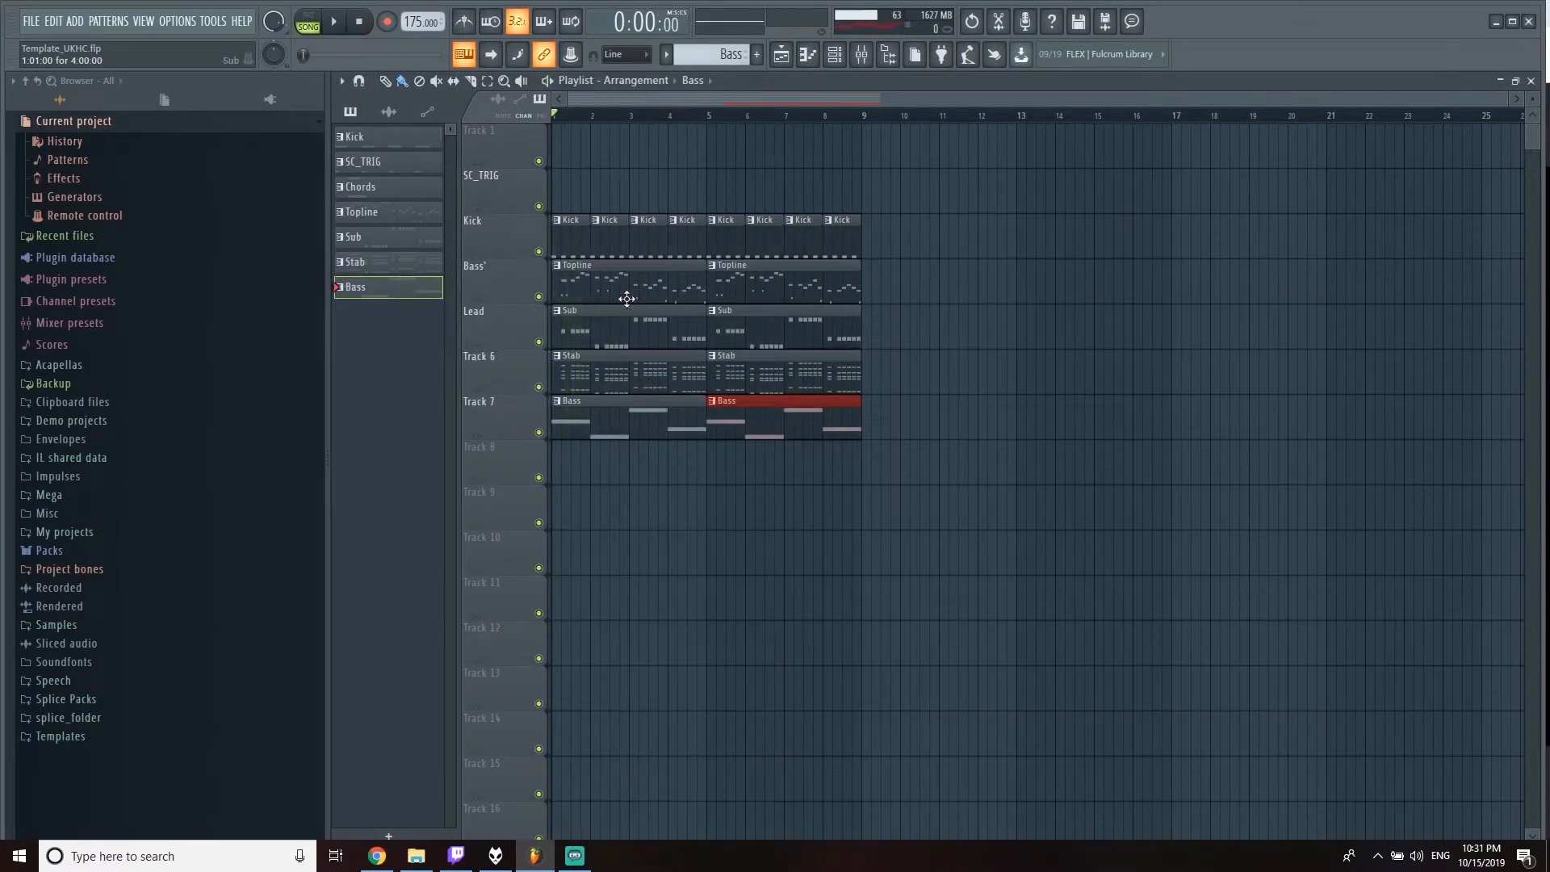
Step: Extend the arrangement to 16 bars and paint SC_TRIG clips across bars 9 to 16
right_click(632, 336)
left_click(387, 161)
left_click_drag(810, 191, 1084, 191)
right_click(1083, 191)
Step: Remove the Bass clips from bars 1 to 8 and place two Sub clips over those bars on the Lead track
right_click(614, 420)
left_click(387, 237)
left_click(695, 332)
left_click(613, 331)
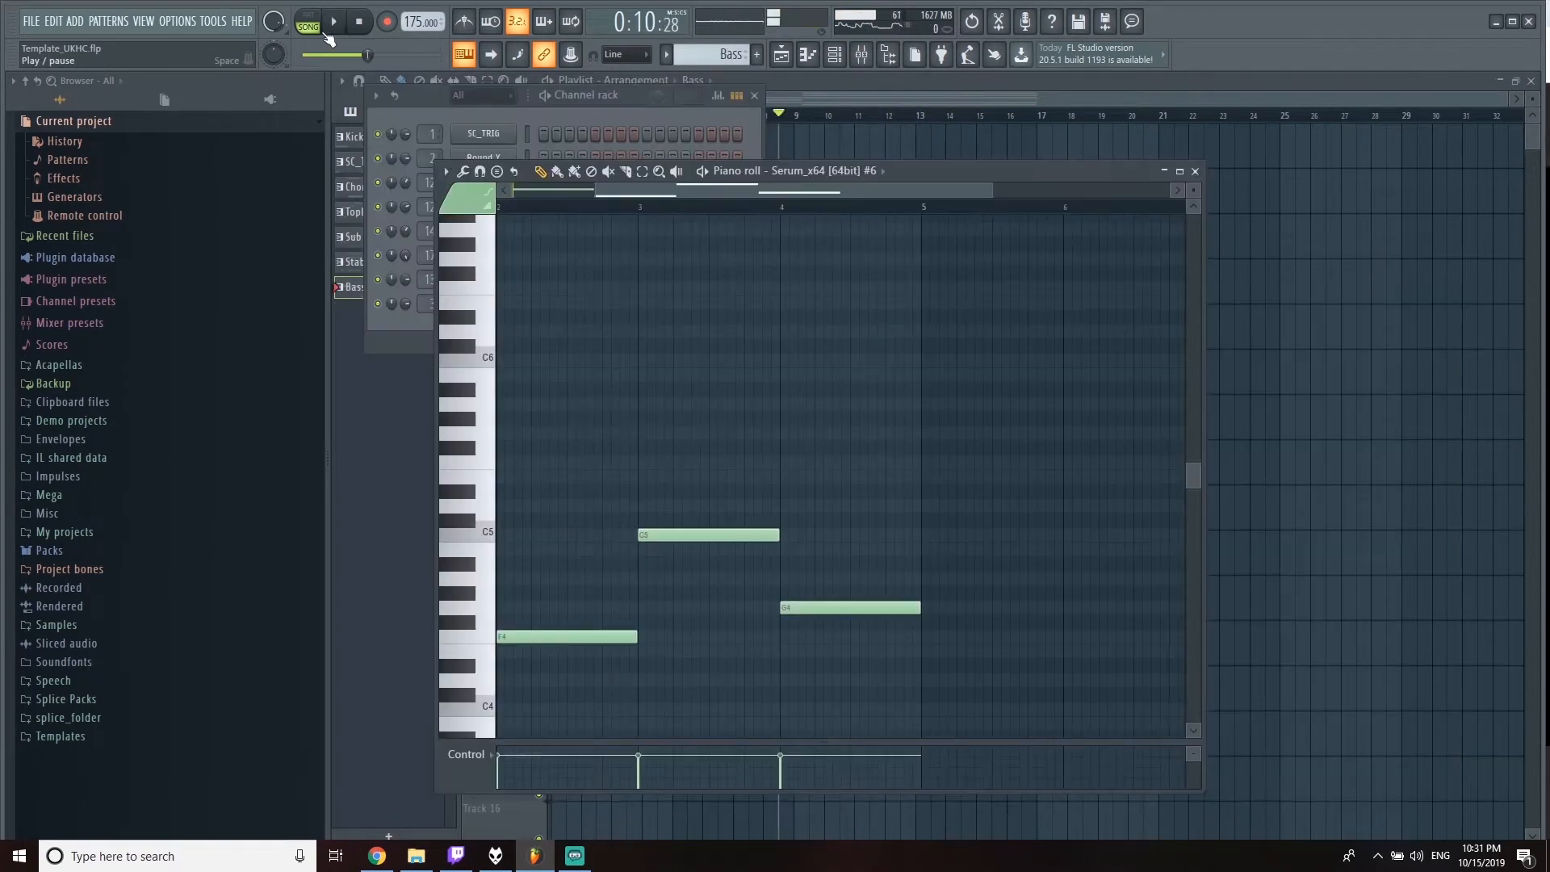
Step: Extend the falling curve of LFO 1 in the bass Serum to the cycle's end, finishing at about 30% height
left_click(647, 88)
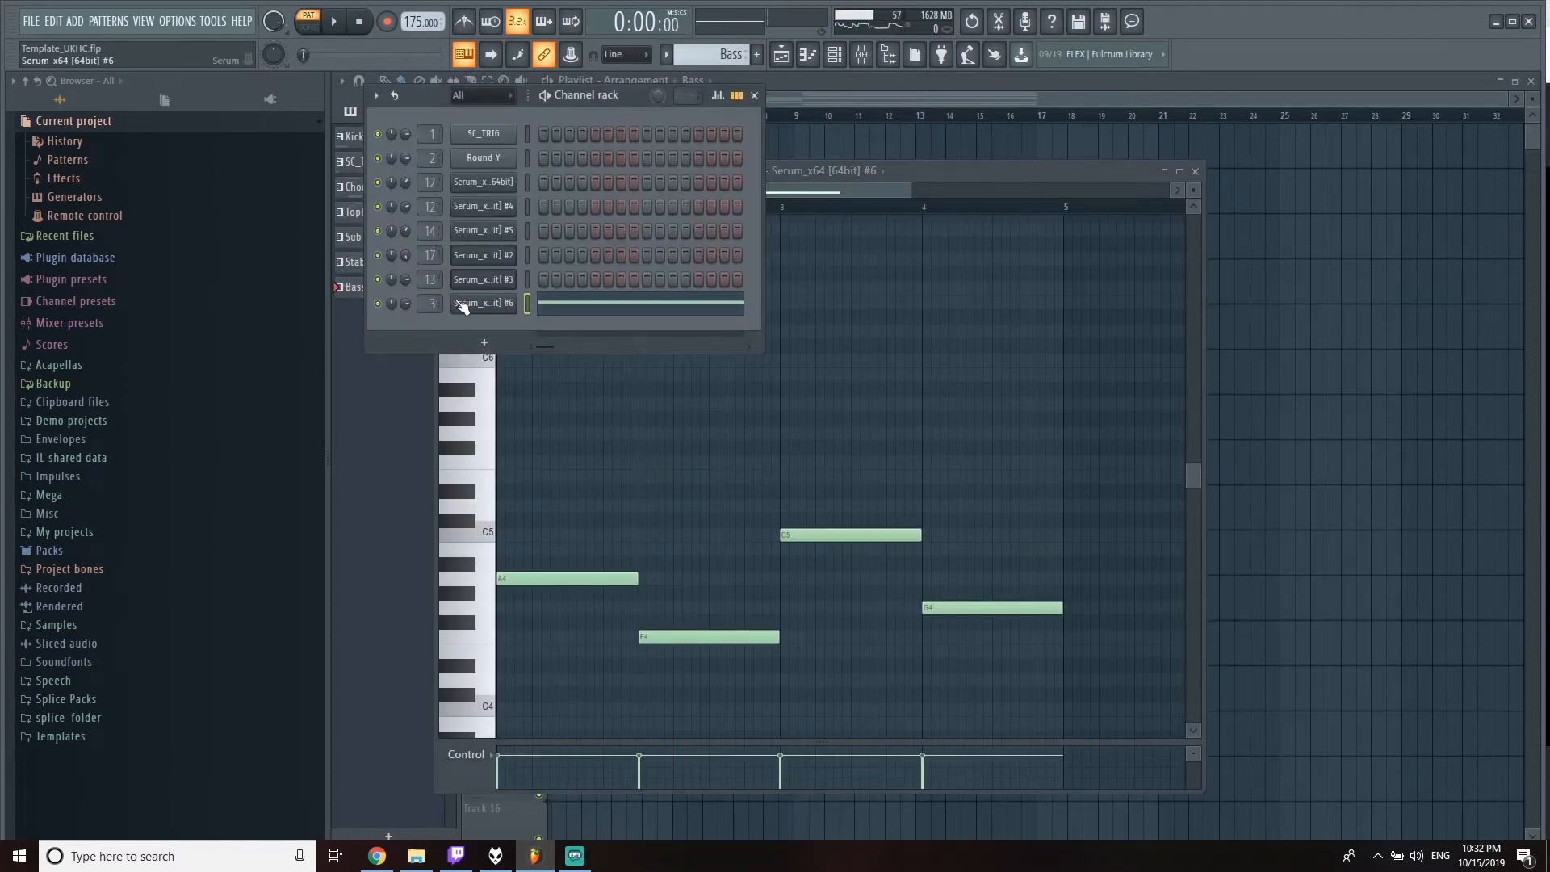
left_click(463, 305)
left_click_drag(1257, 547, 1312, 520)
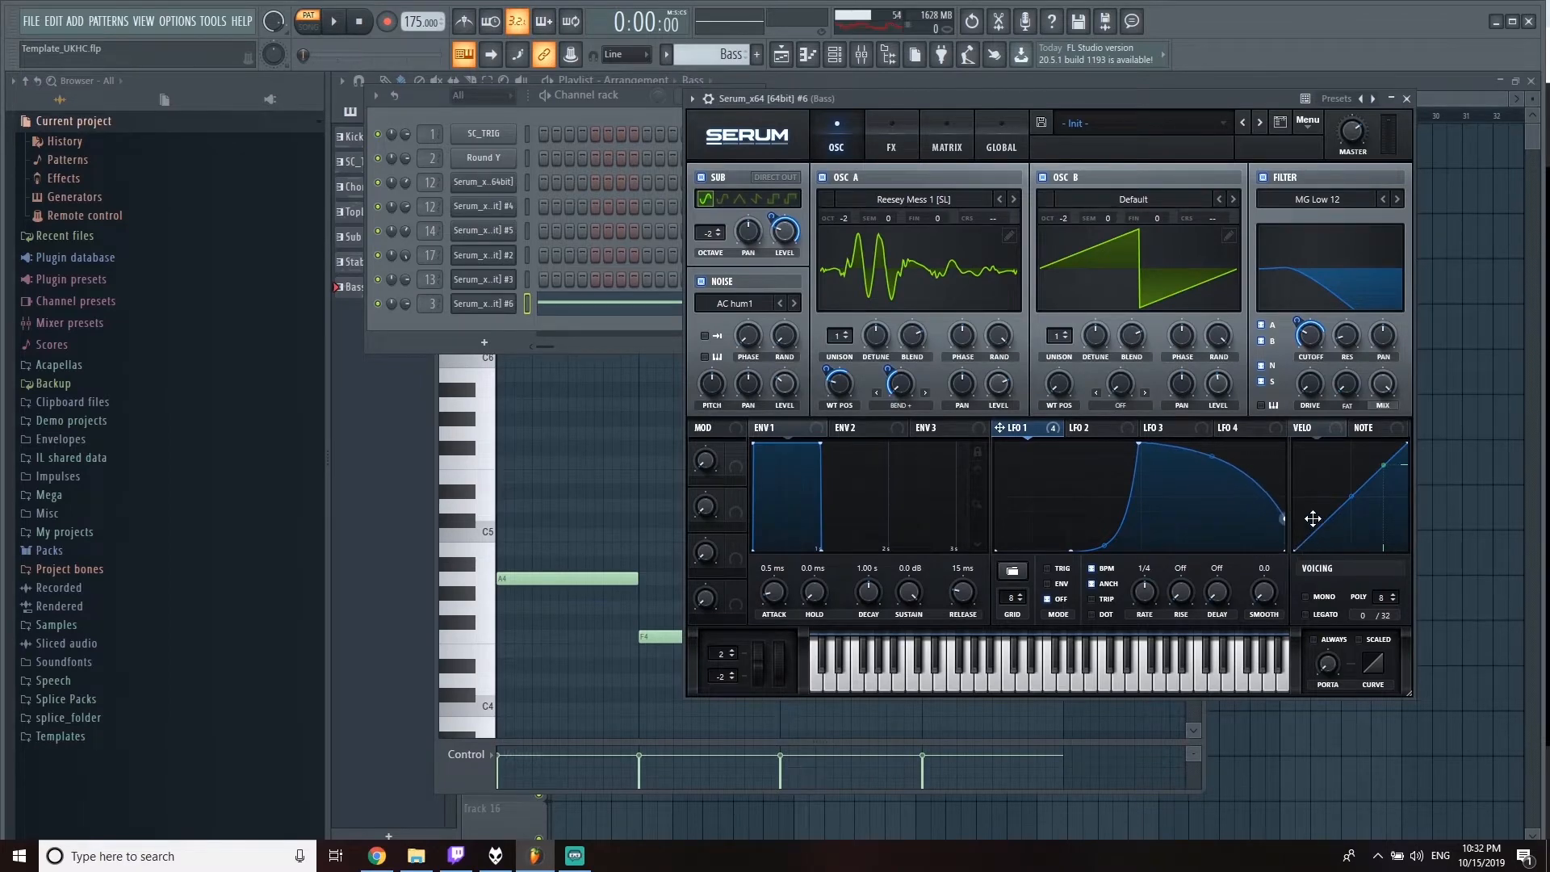
Step: Audition the Bass pattern and play the arrangement in song mode from bar 9
left_click(635, 103)
key("space")
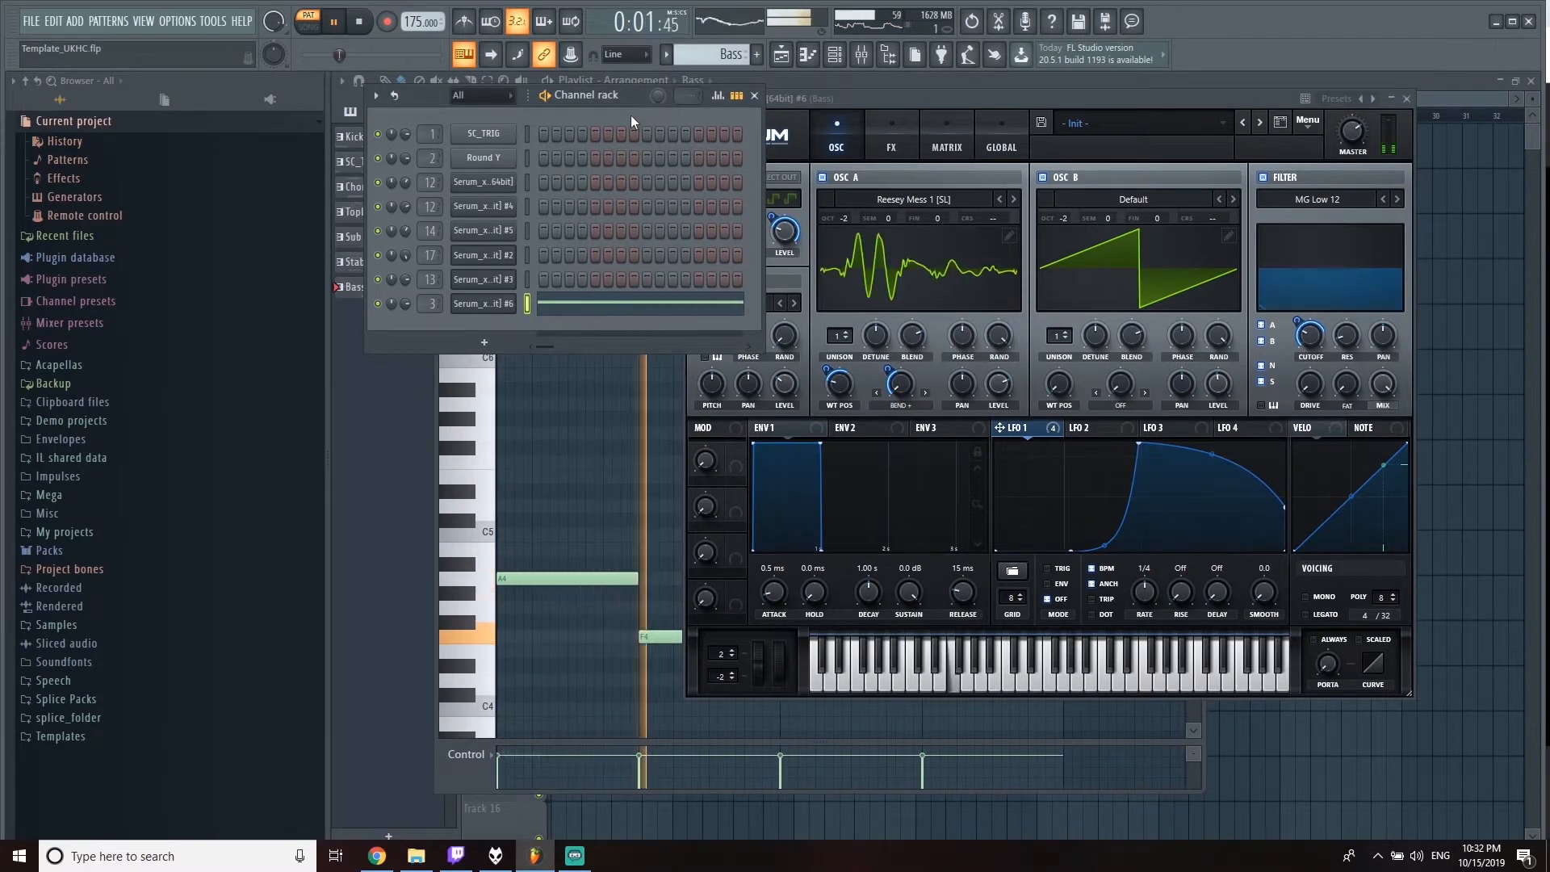
left_click(1376, 82)
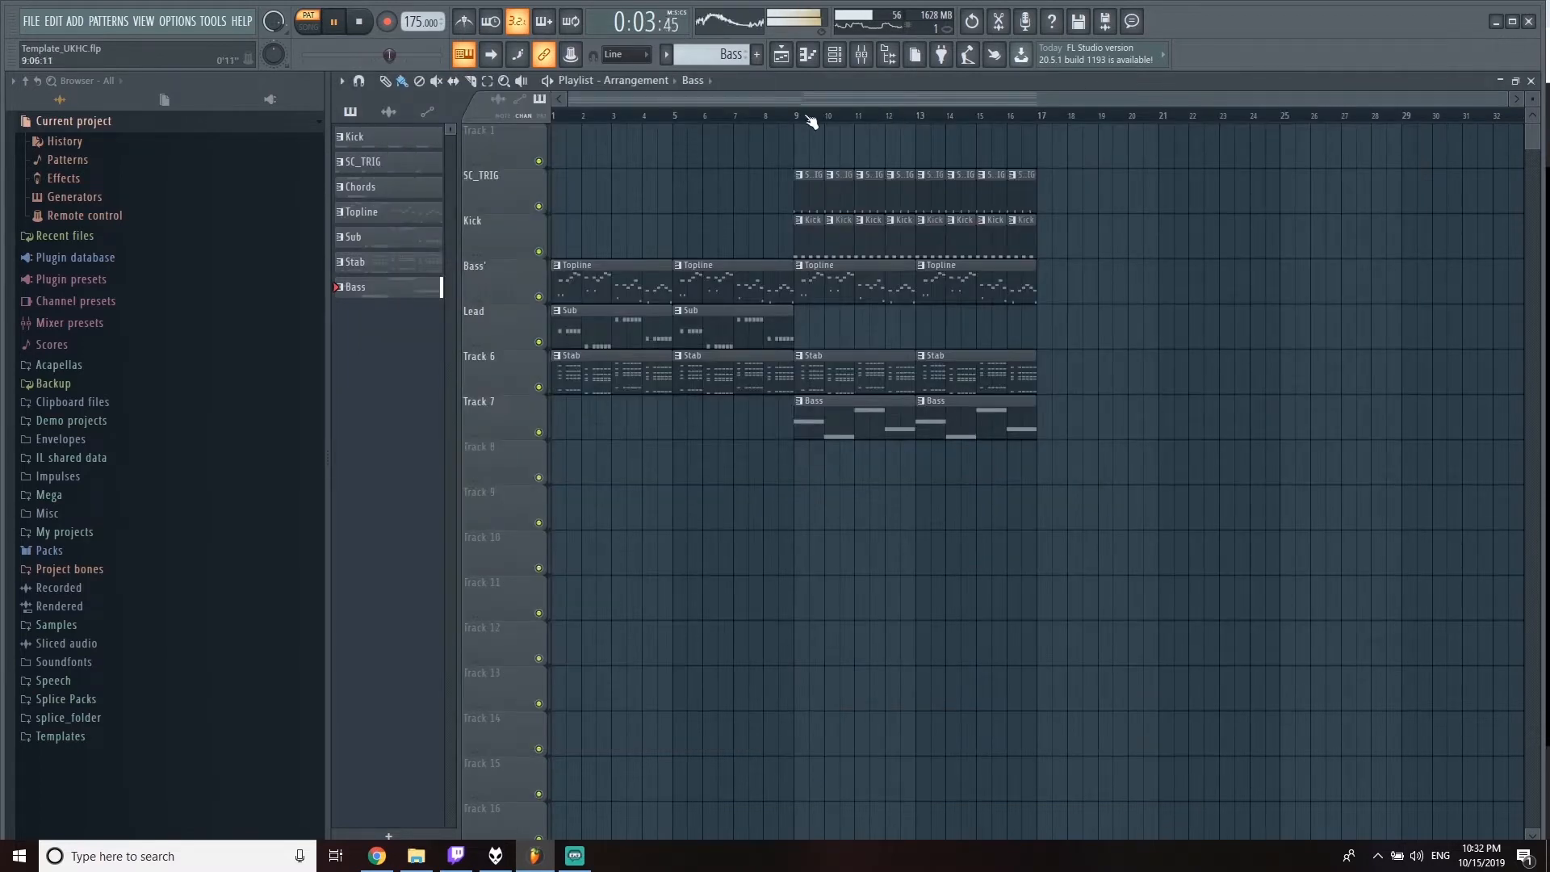
key("space")
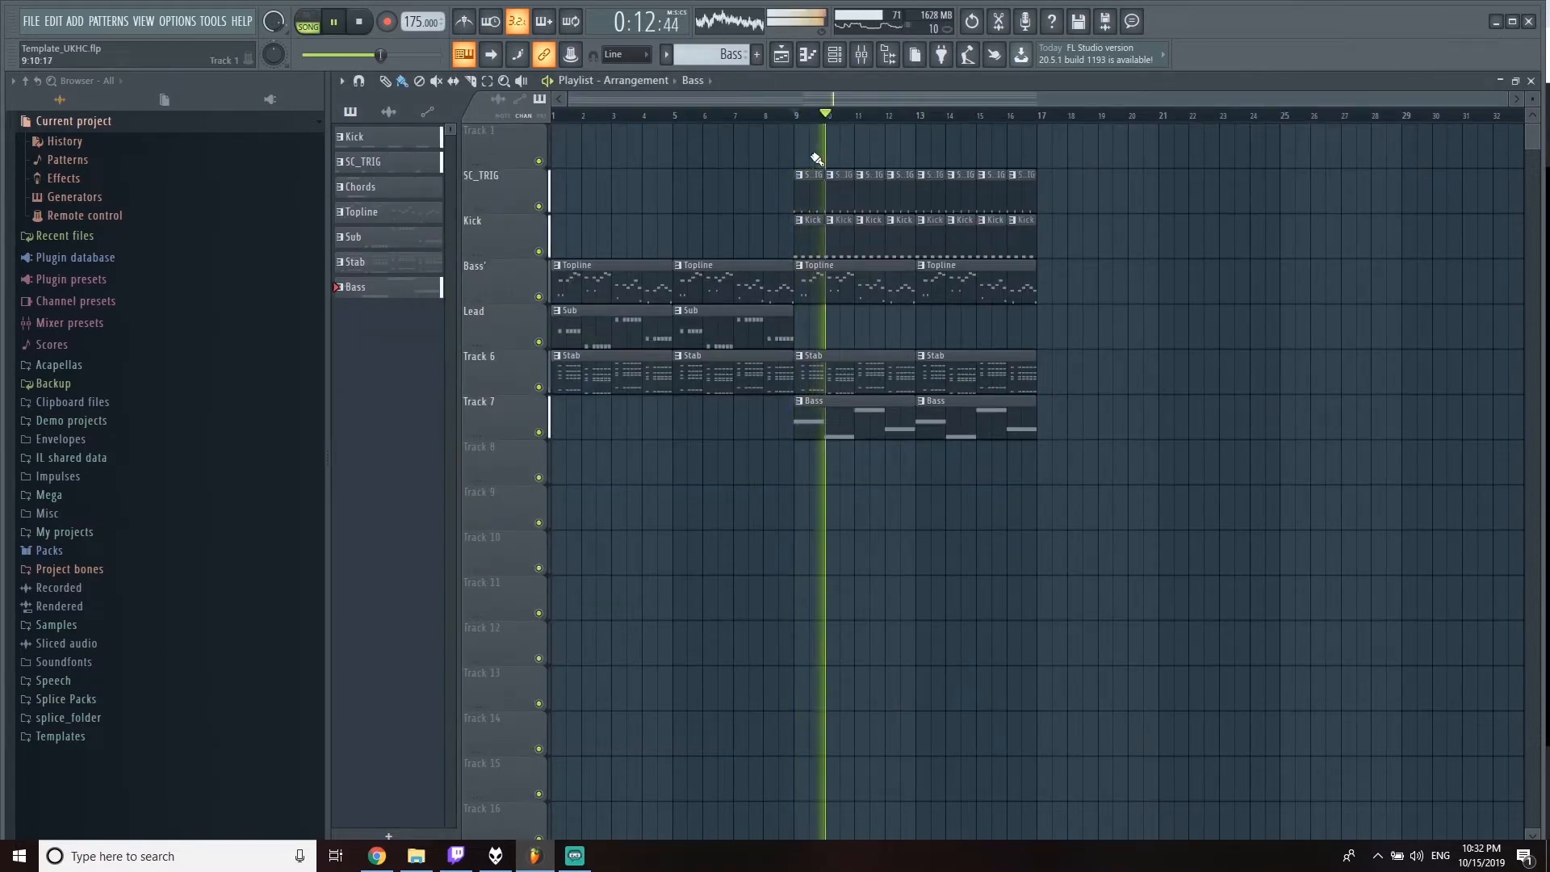
Step: Insert FabFilter Pro-Q 2 in the Lead Mix track's third effect slot and add a high-shelf band at about 18 kHz, -1.9 dB
key("F9")
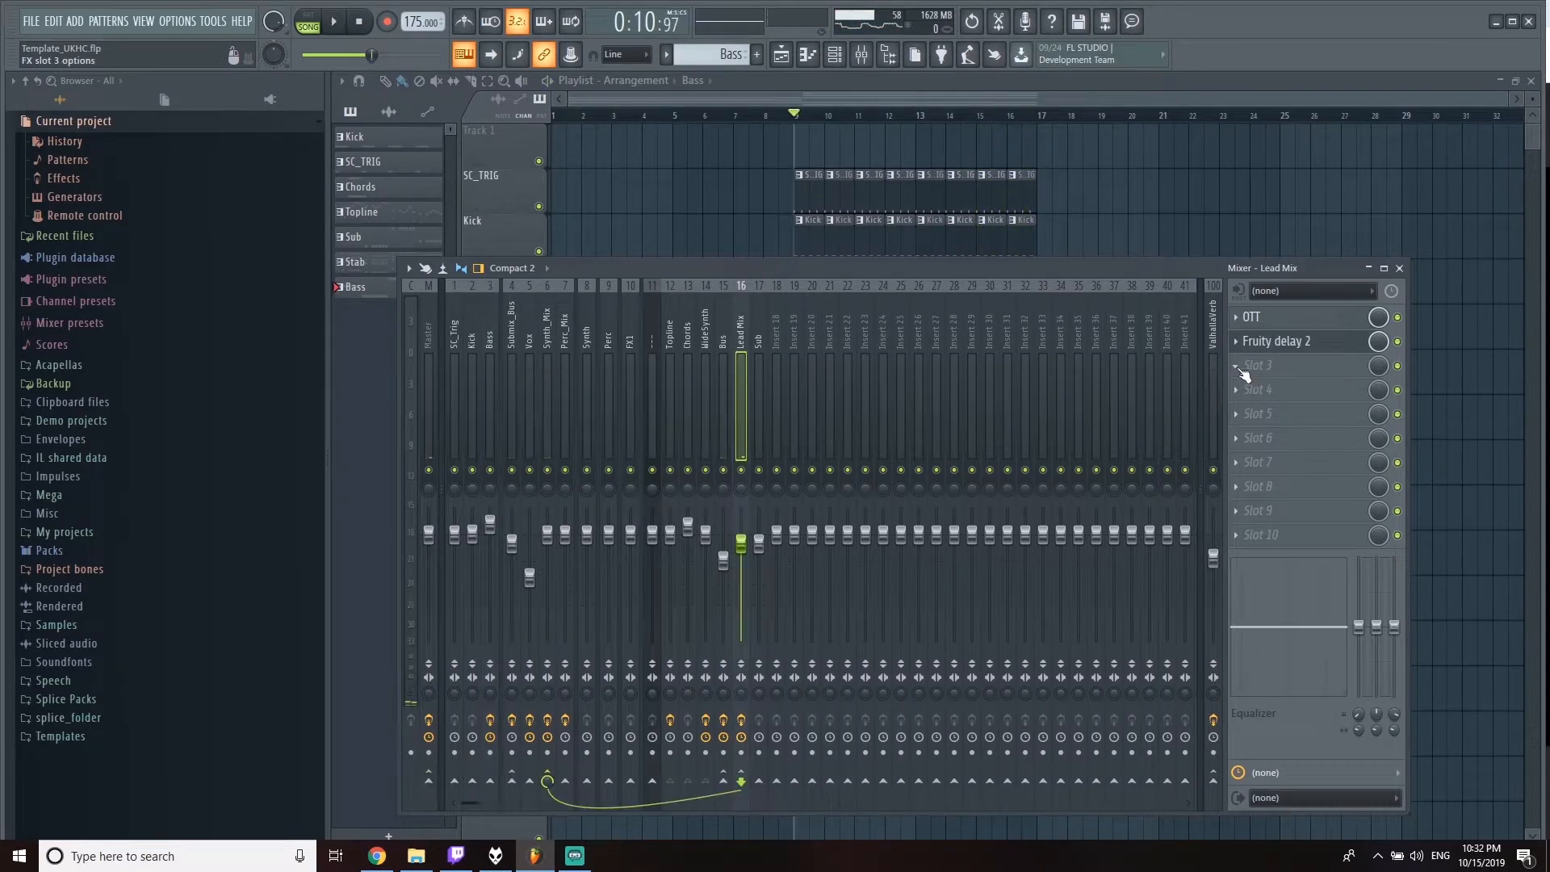
left_click(1276, 365)
left_click(943, 188)
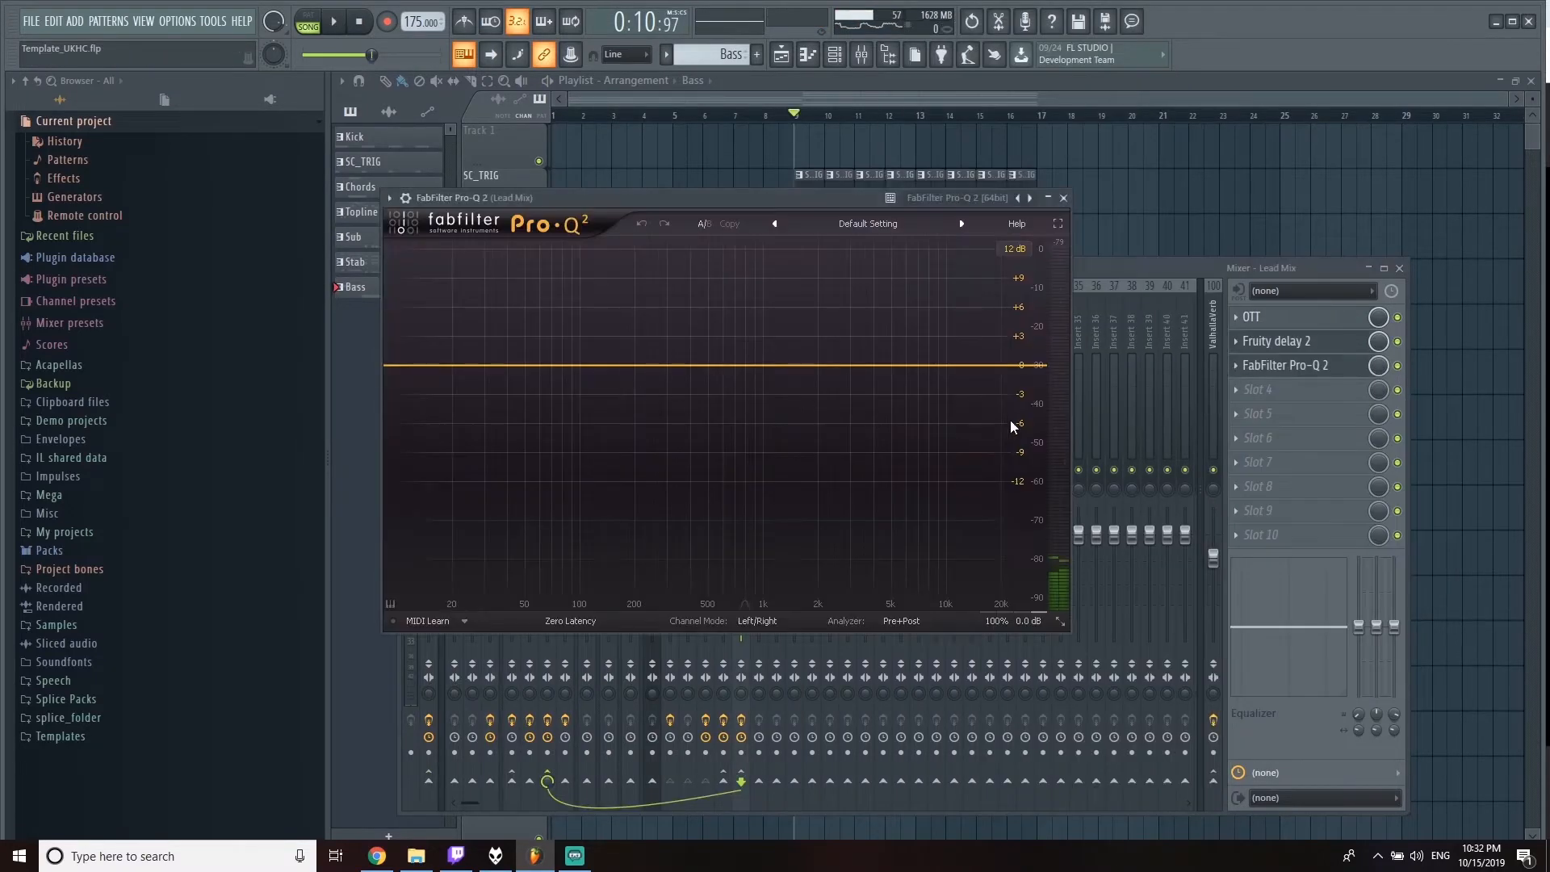
left_click_drag(996, 364, 995, 375)
Step: Try the Low Cut shape on the new EQ band and return it to High Shelf
right_click(995, 375)
mouse_move(1063, 407)
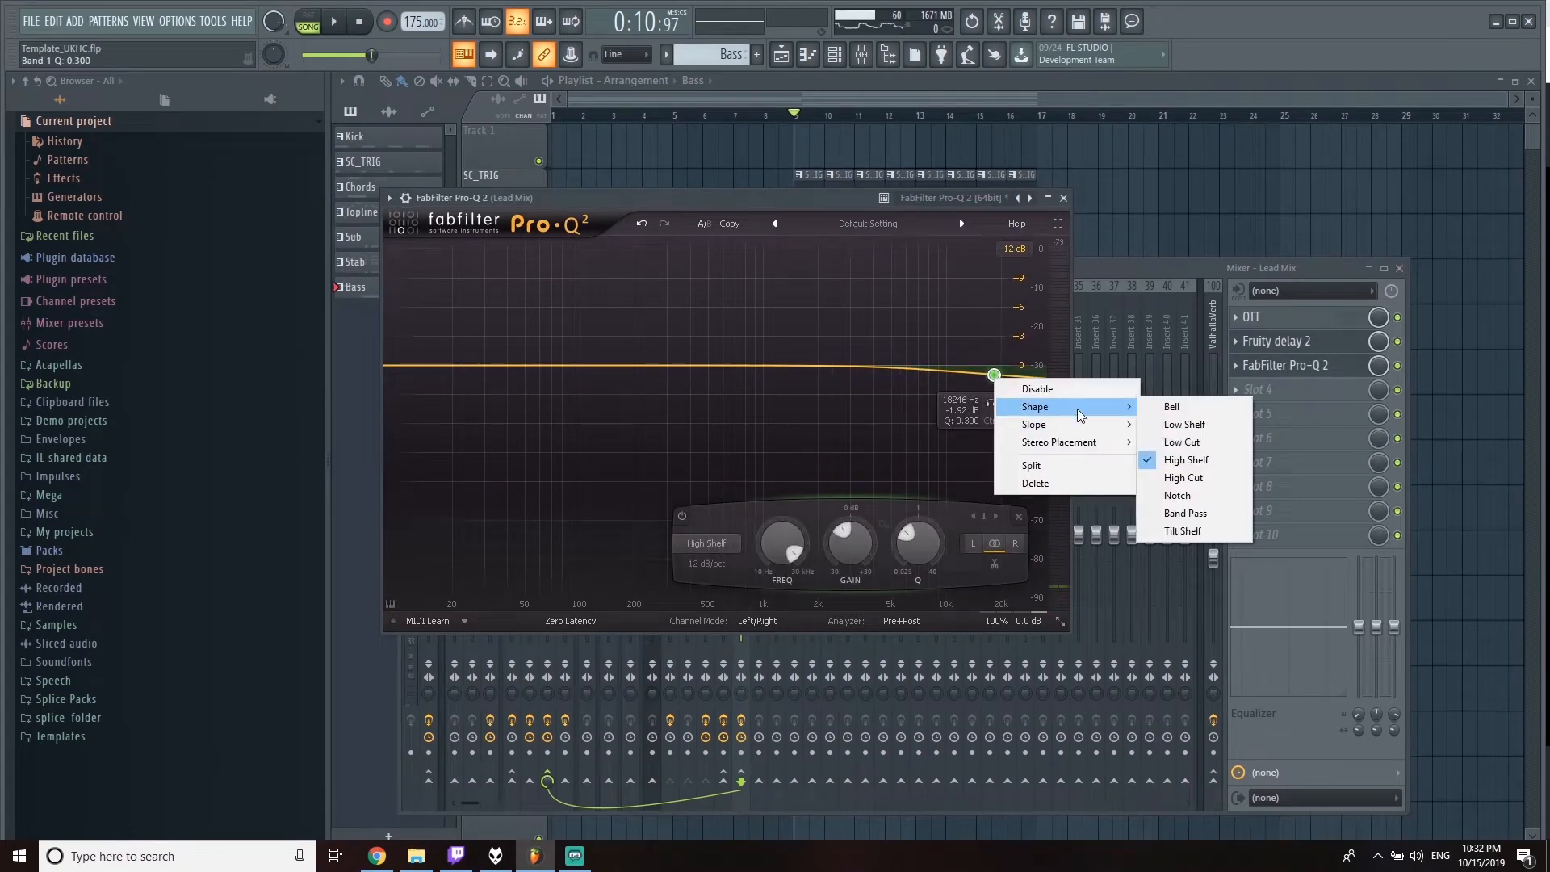
left_click(1213, 444)
right_click(1002, 457)
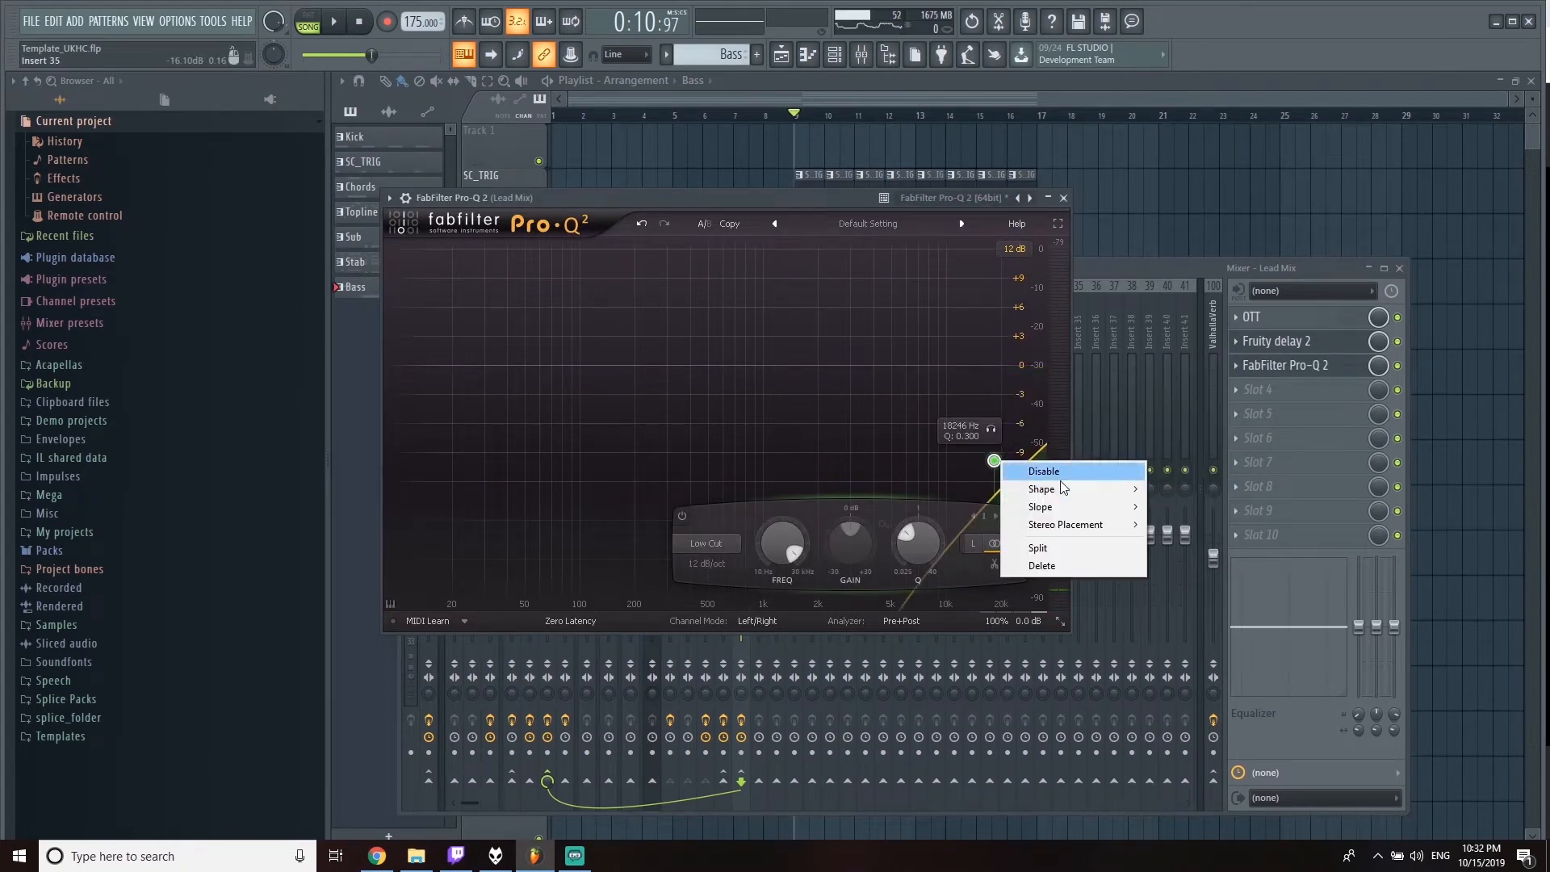
mouse_move(1066, 489)
left_click(1202, 543)
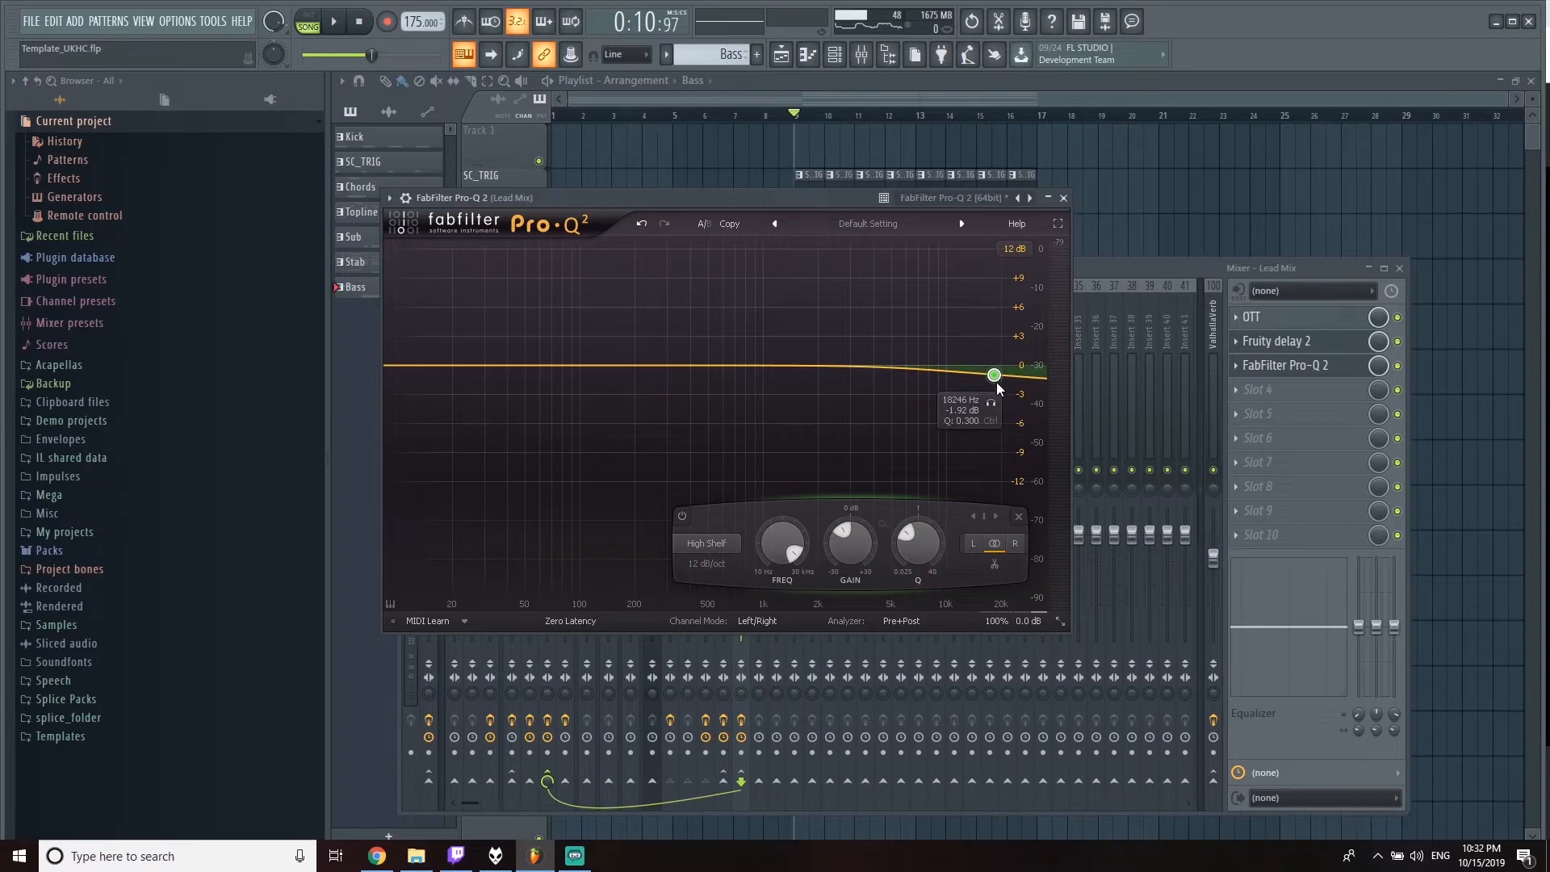
Step: Change the EQ band's shape to High Cut, position its cutoff near the top of the spectrum and adjust its Q
left_click_drag(999, 414, 885, 414)
right_click(885, 414)
mouse_move(962, 444)
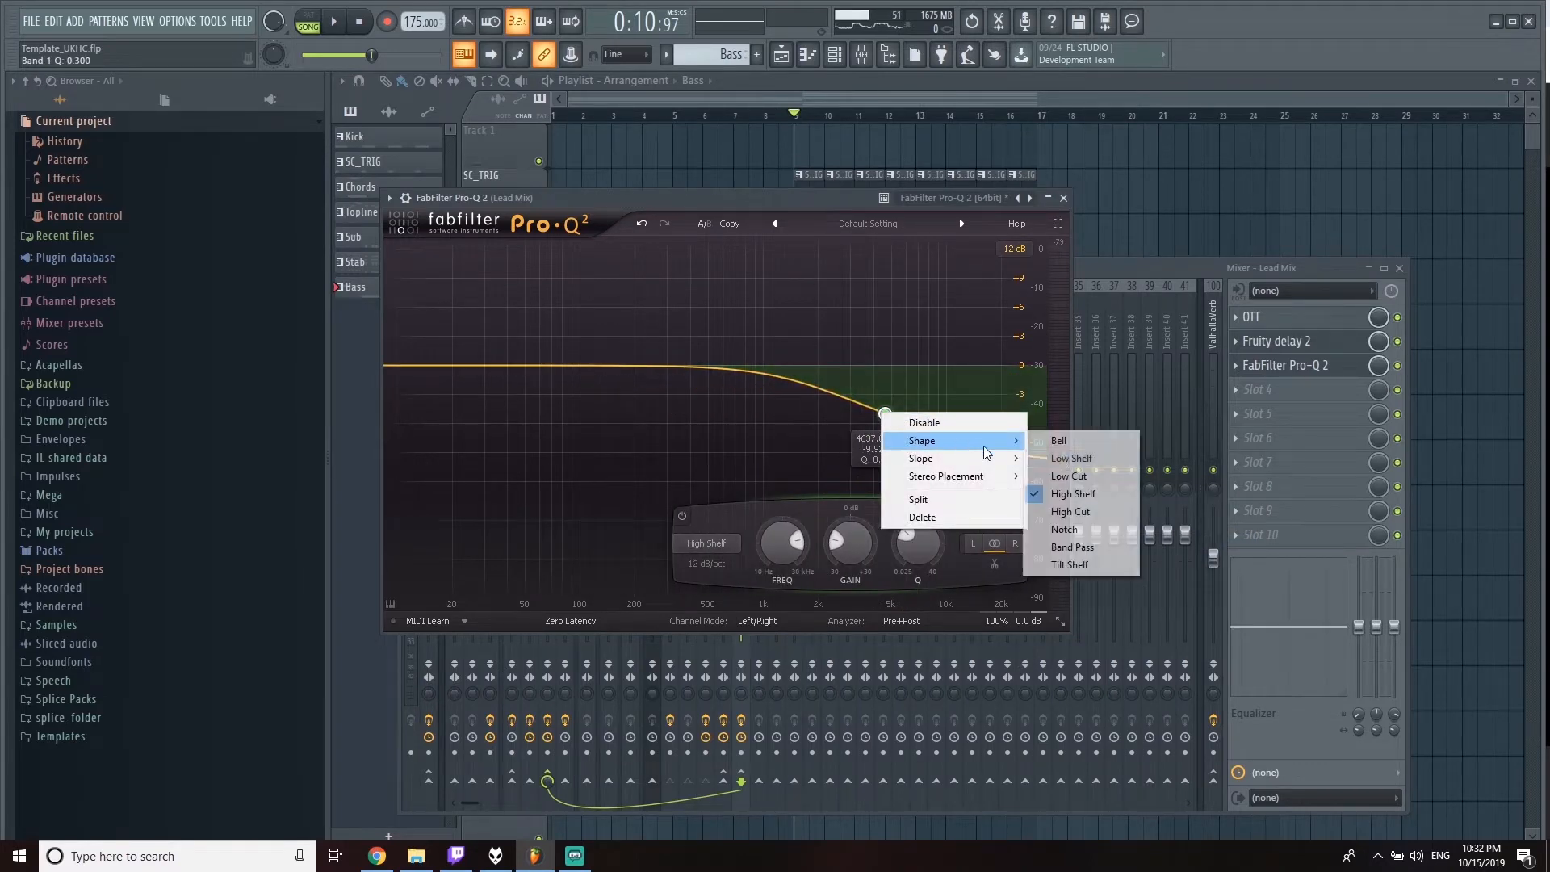
left_click(1078, 512)
left_click_drag(884, 461, 1041, 408)
scroll(963, 445, "up", 7)
Step: Play the arrangement to check the high cut on the lead and close the EQ window
key("space")
key("space")
left_click(1063, 198)
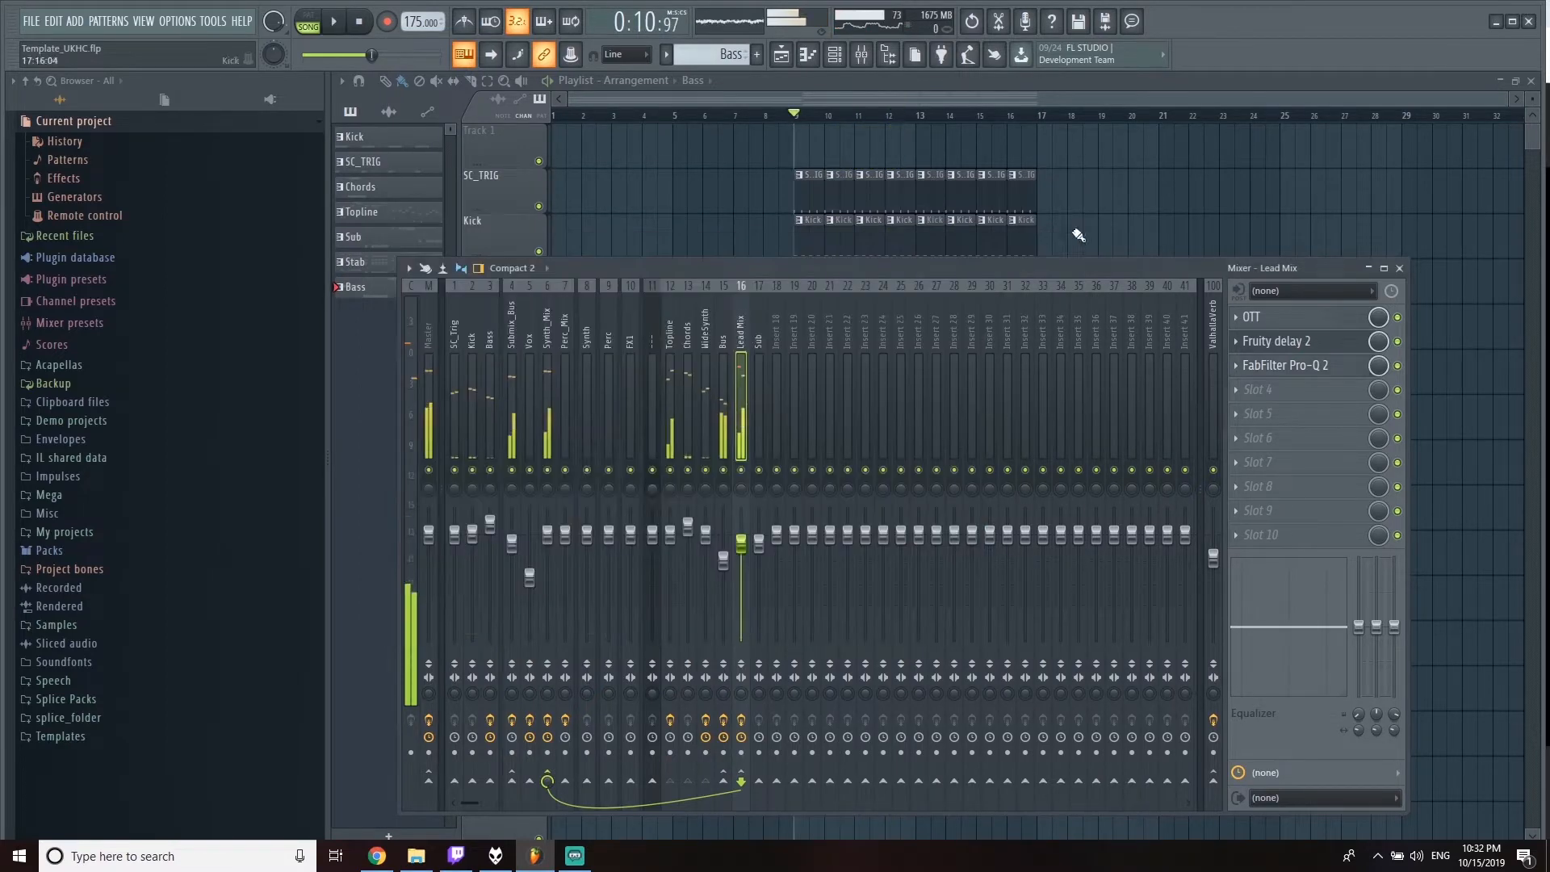
Step: Check the effects and routing of the Bus, Lead Mix and WideSynth mixer tracks while playing short passages of the arrangement
left_click(723, 347)
left_click(738, 343)
left_click(723, 337)
left_click(703, 347)
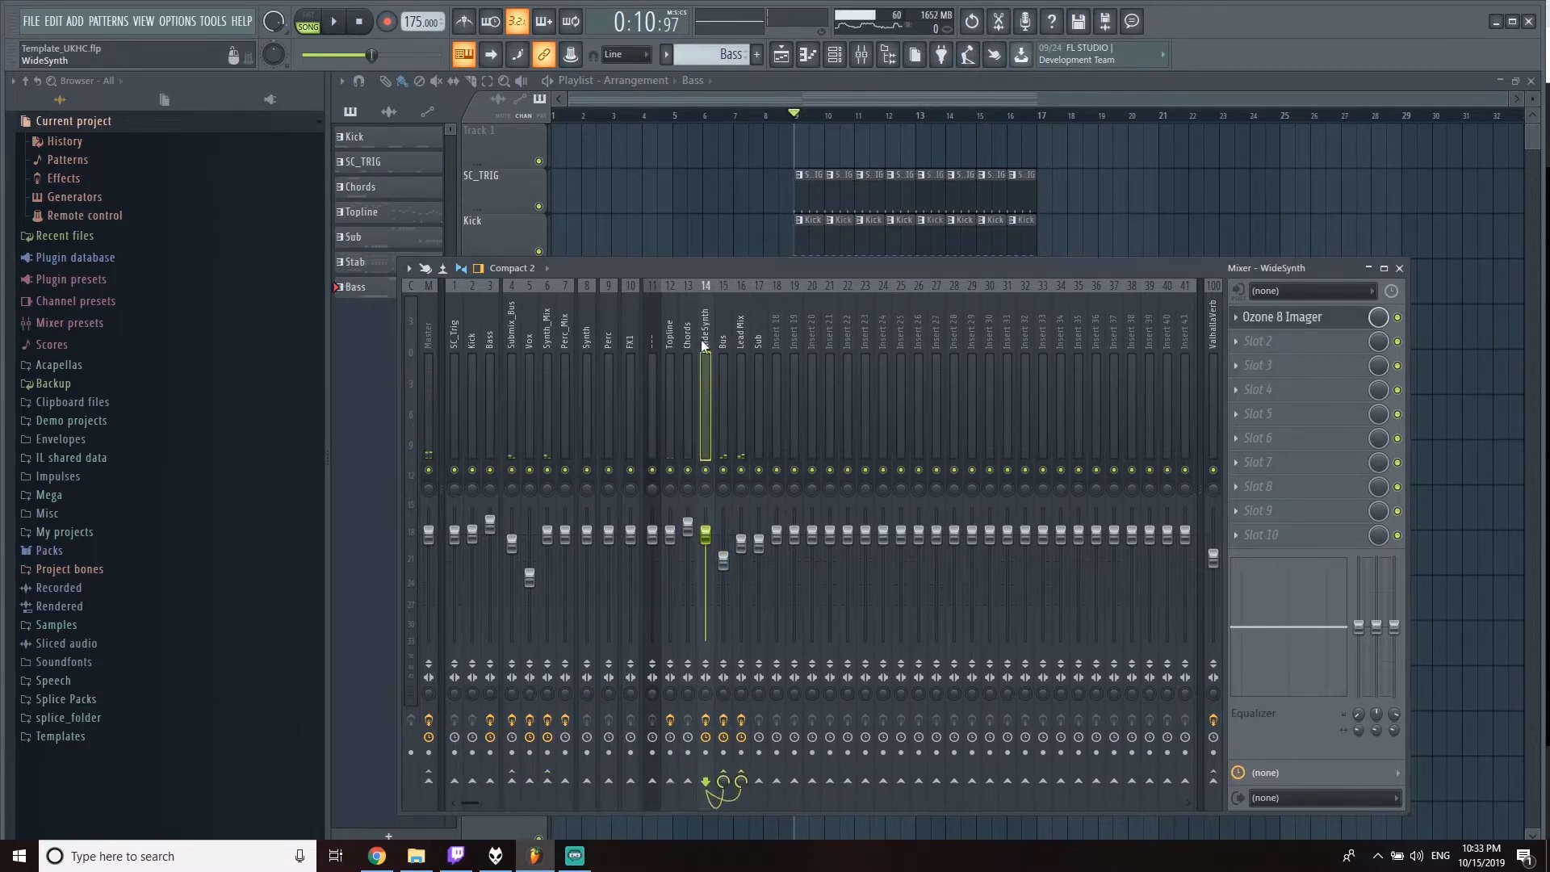
left_click(722, 345)
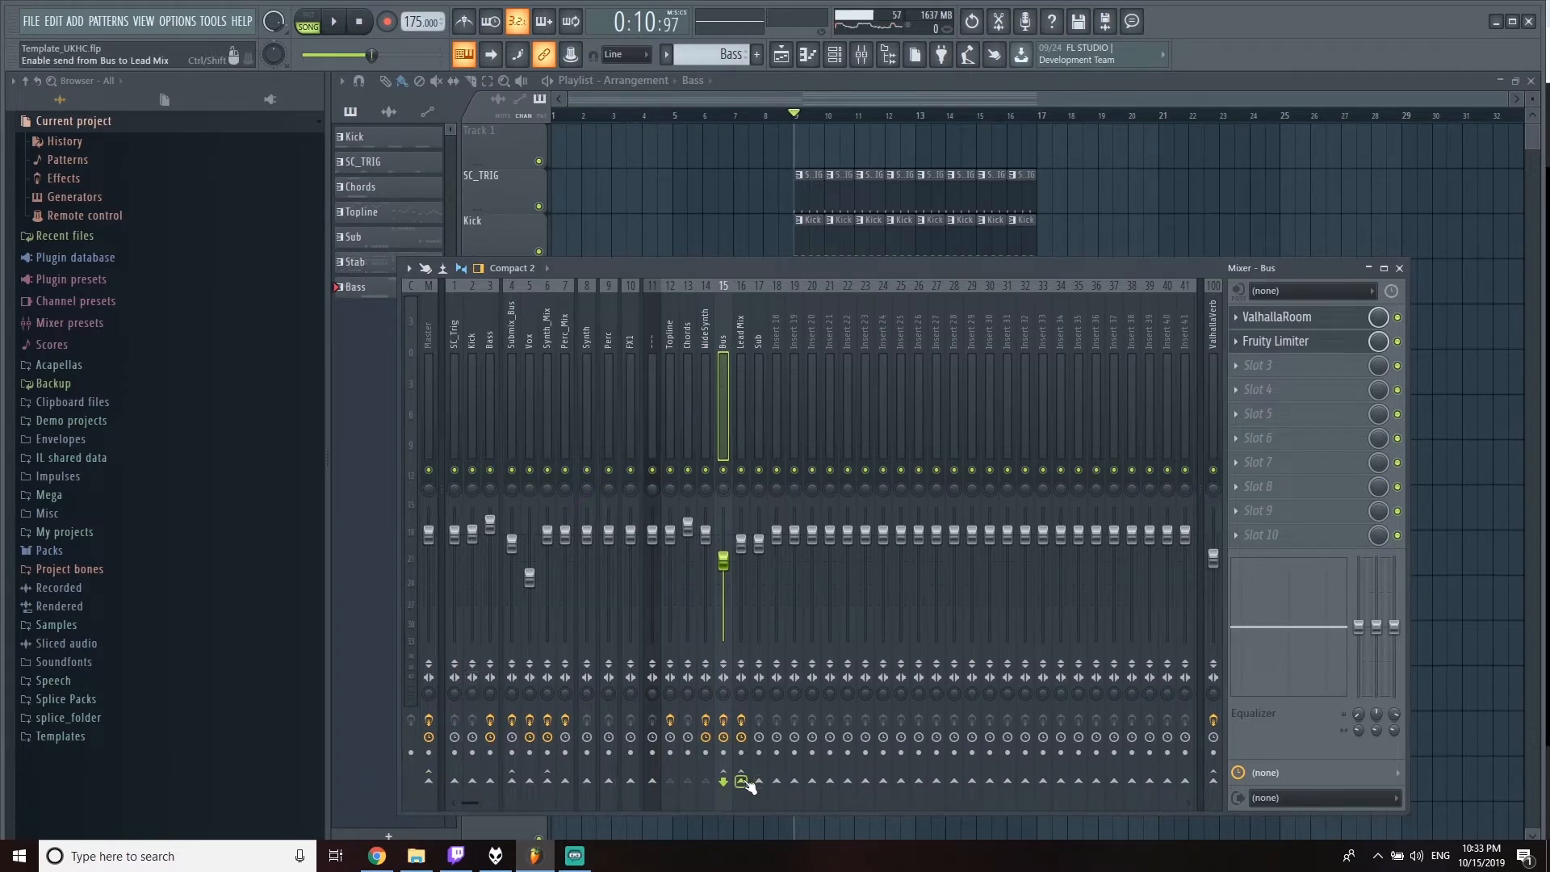
key("space")
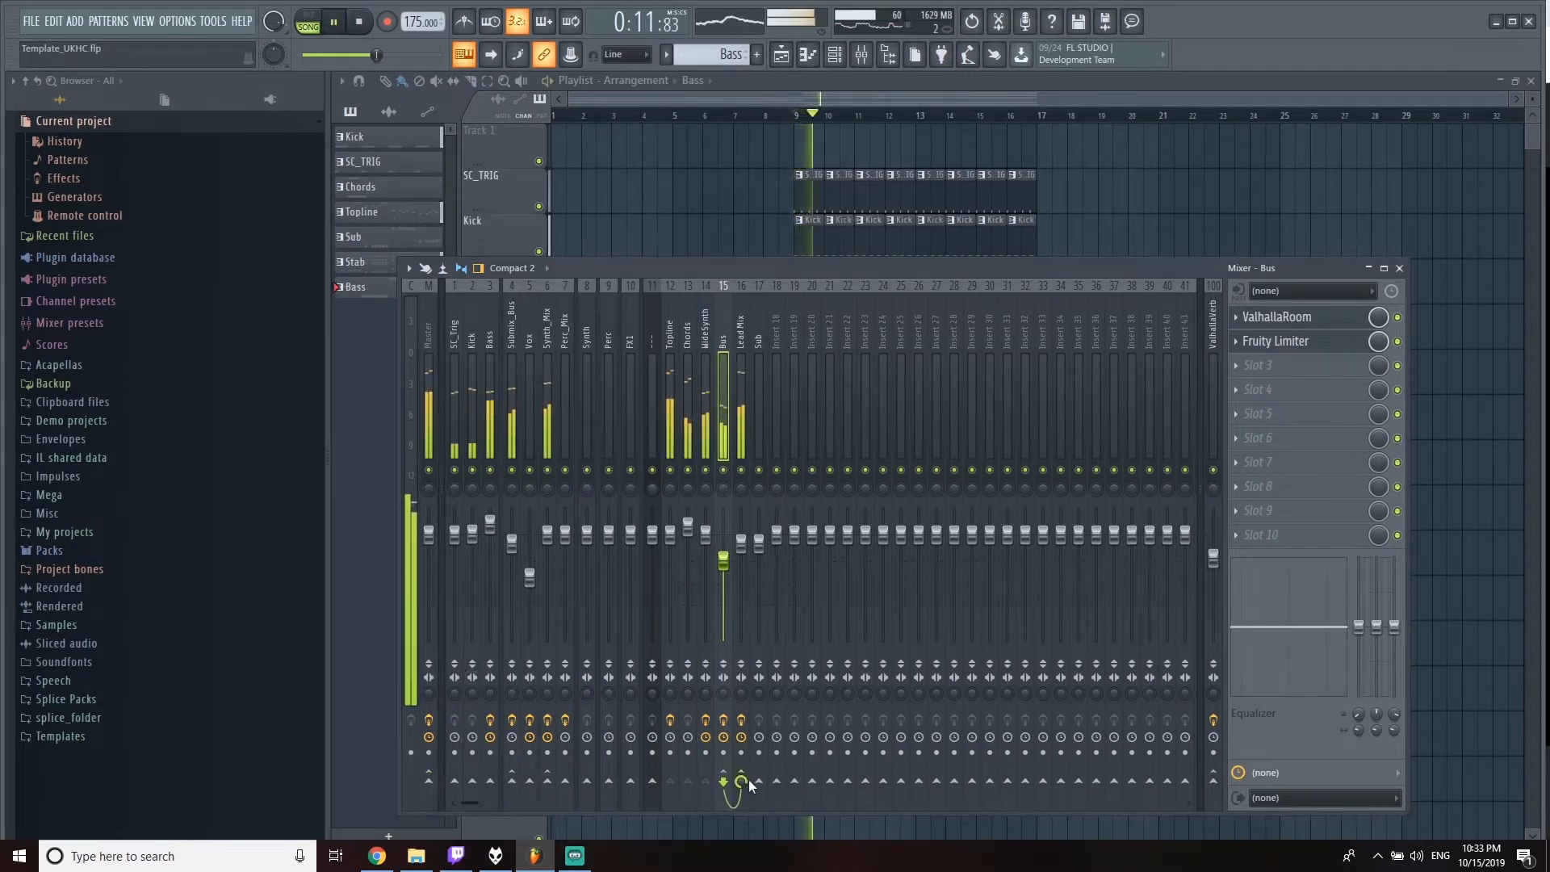
key("space")
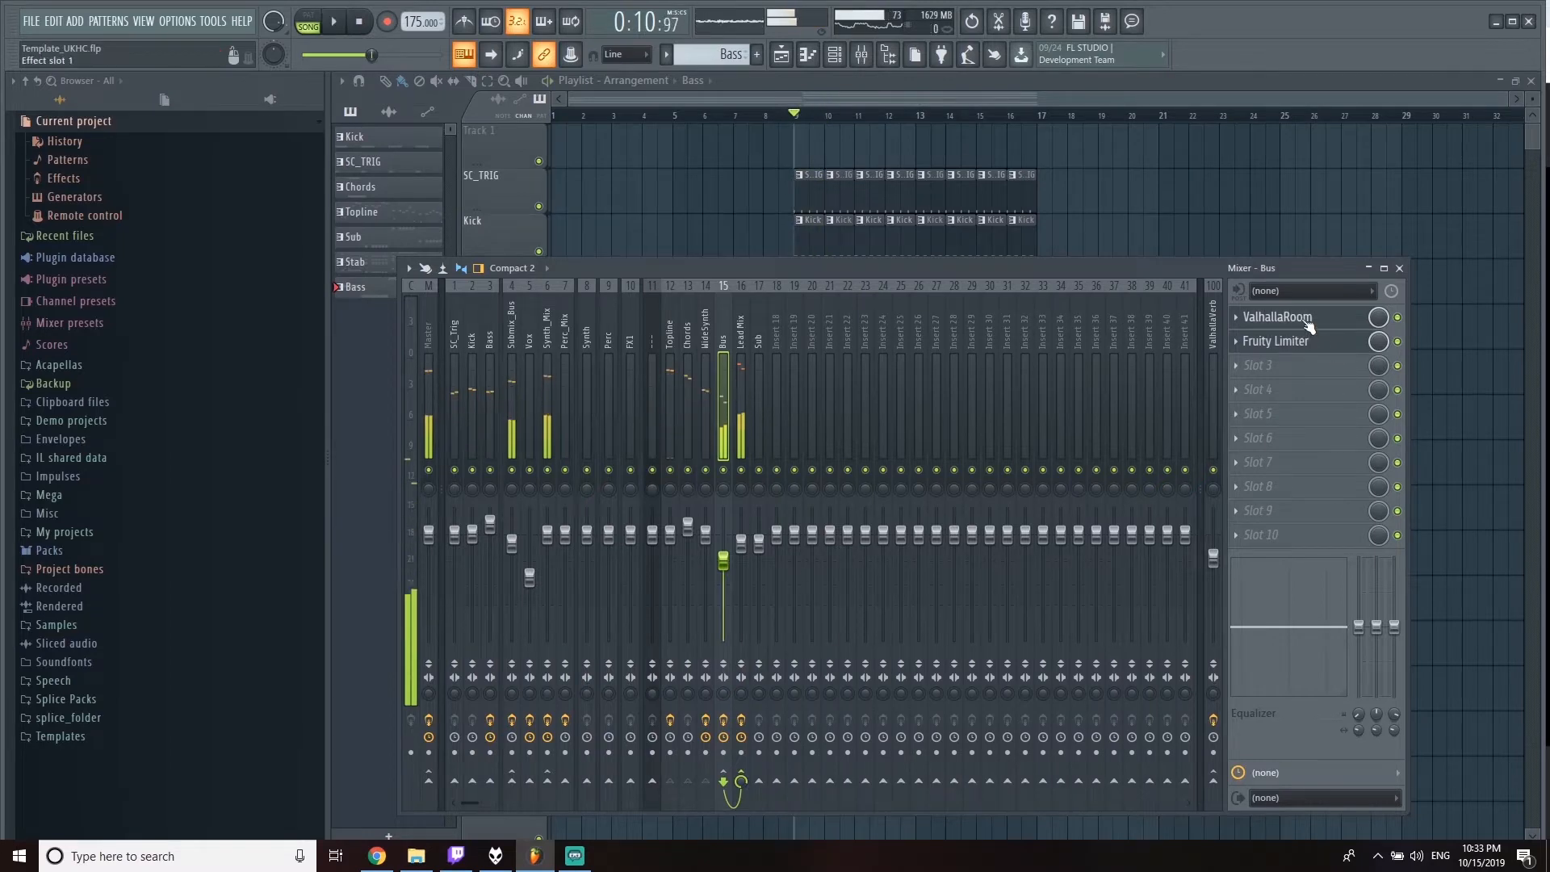
key("space")
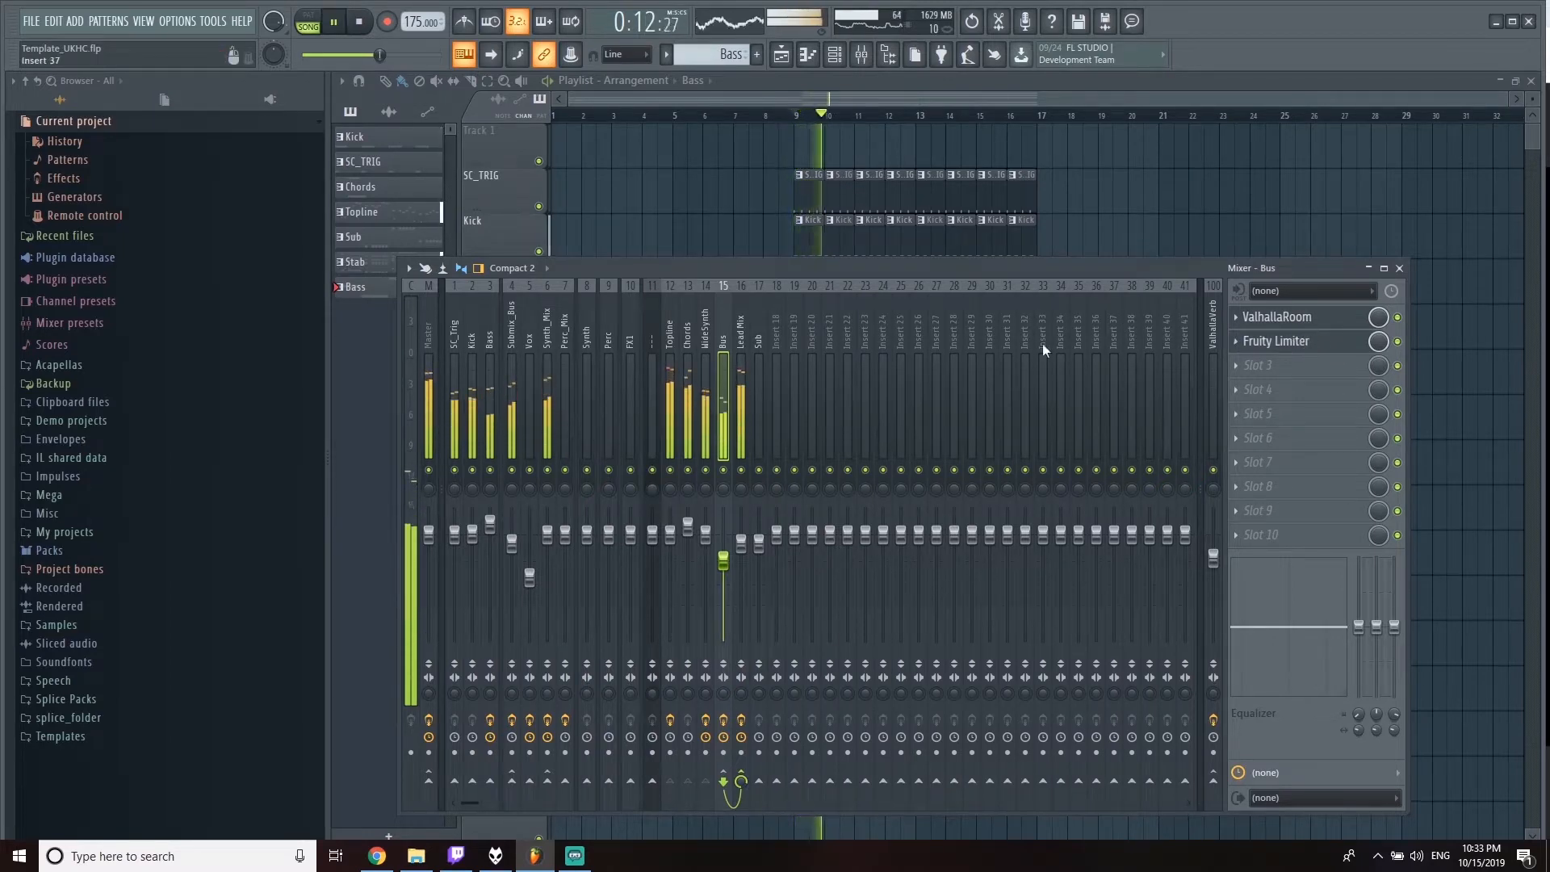
Step: Move the high cut in the Lead Mix track's FabFilter Pro-Q 2 to 30000 Hz with Q 1.026 and close the EQ
left_click(746, 340)
left_click(1294, 322)
left_click(1297, 325)
left_click(1304, 367)
left_click_drag(995, 386, 1058, 368)
scroll(868, 403, "down", 6)
key("space")
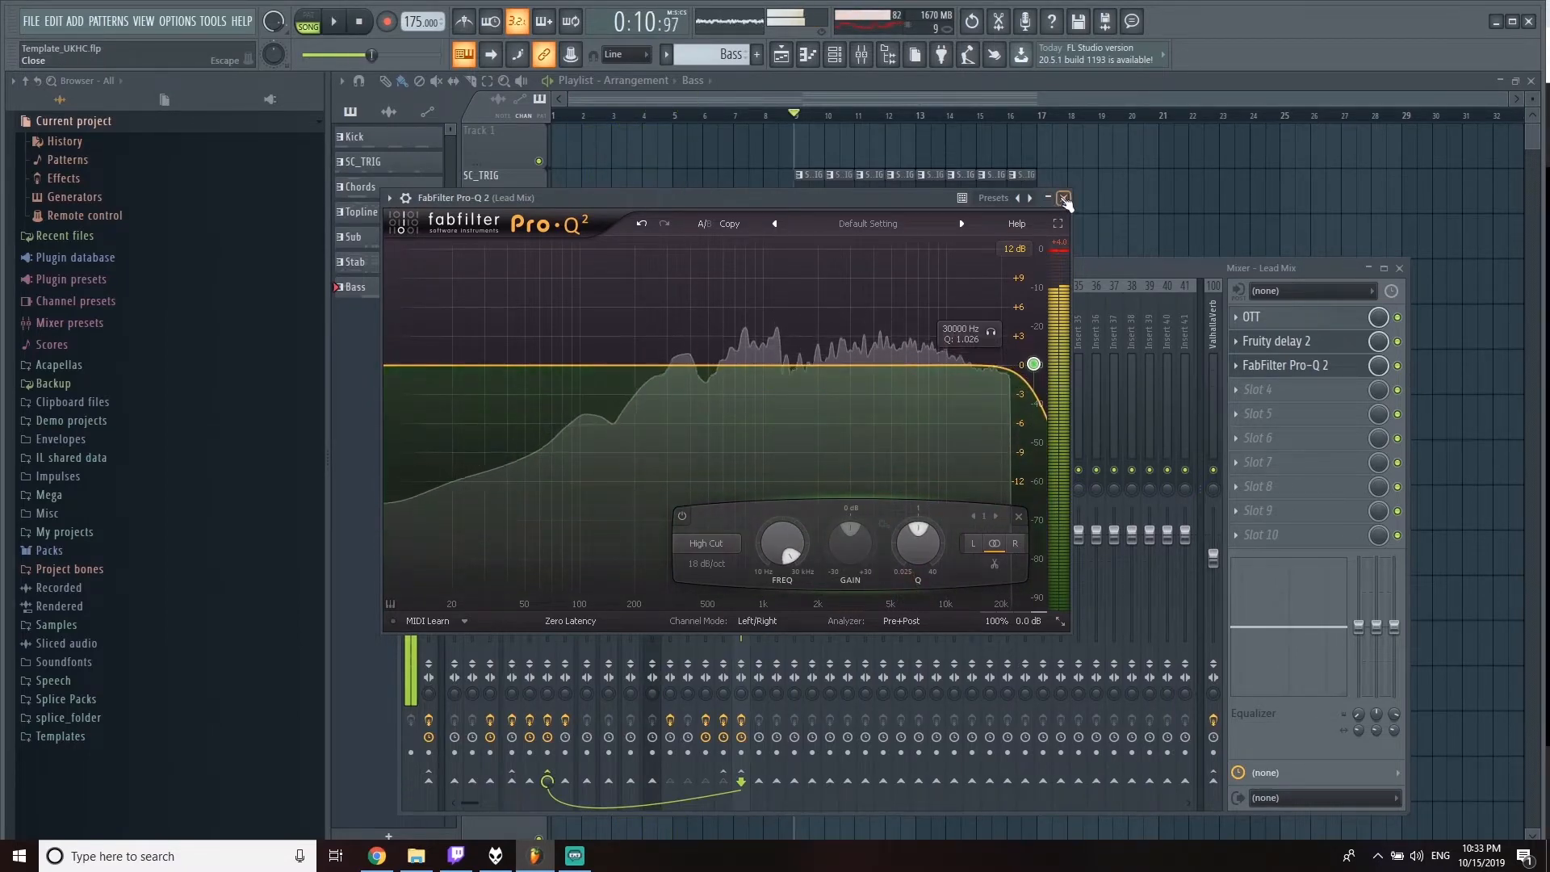
left_click(938, 92)
key("F9")
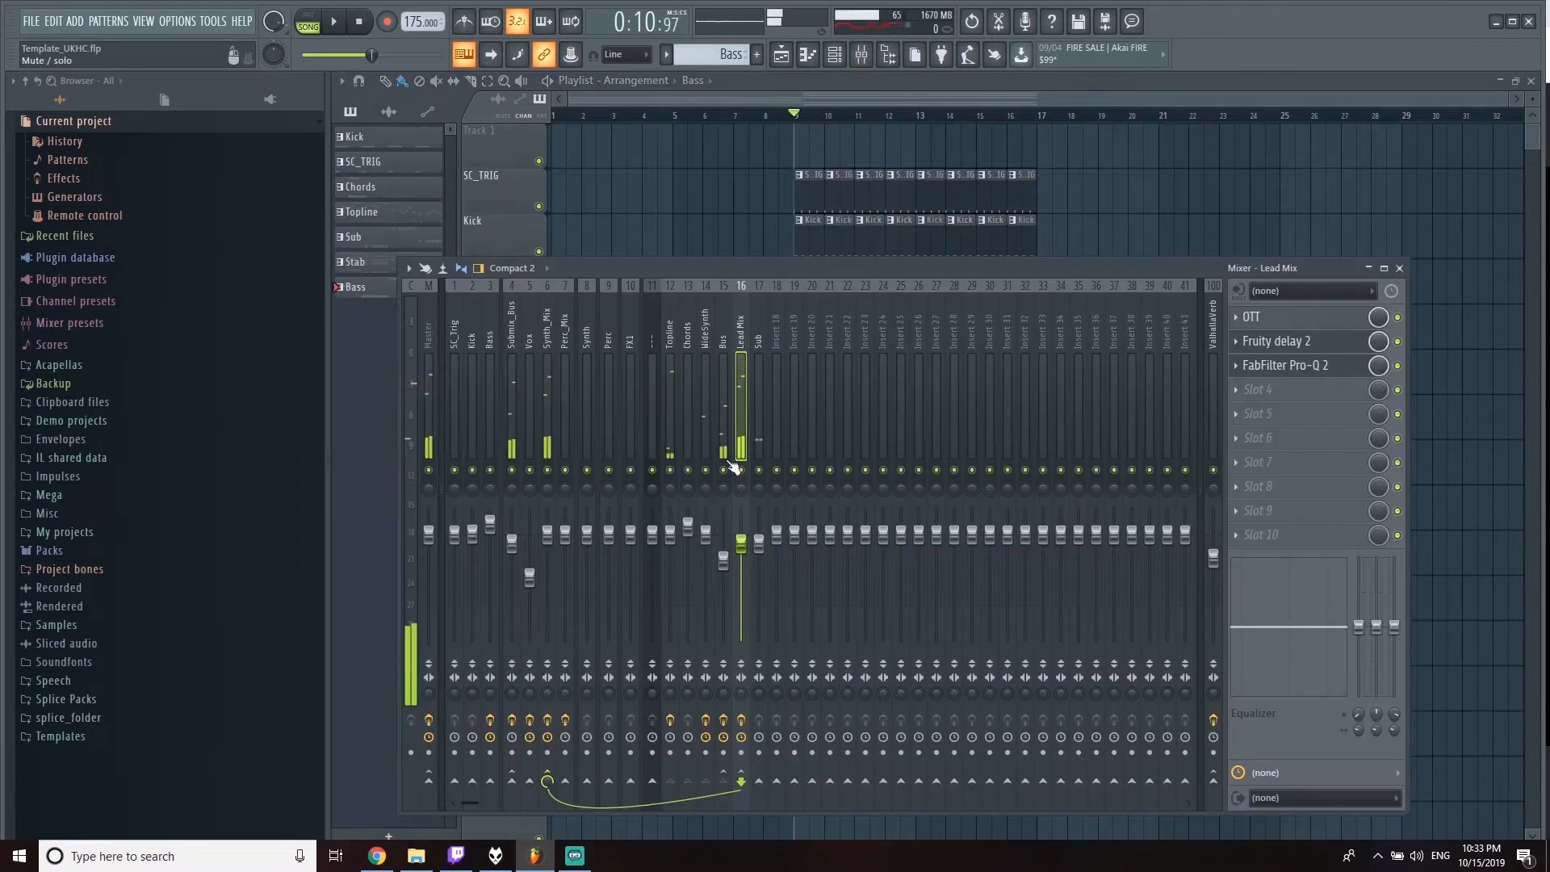
Step: Audition the Lead Mix track soloed, then unsolo it and replay the full arrangement for comparison
right_click(739, 469)
key("space")
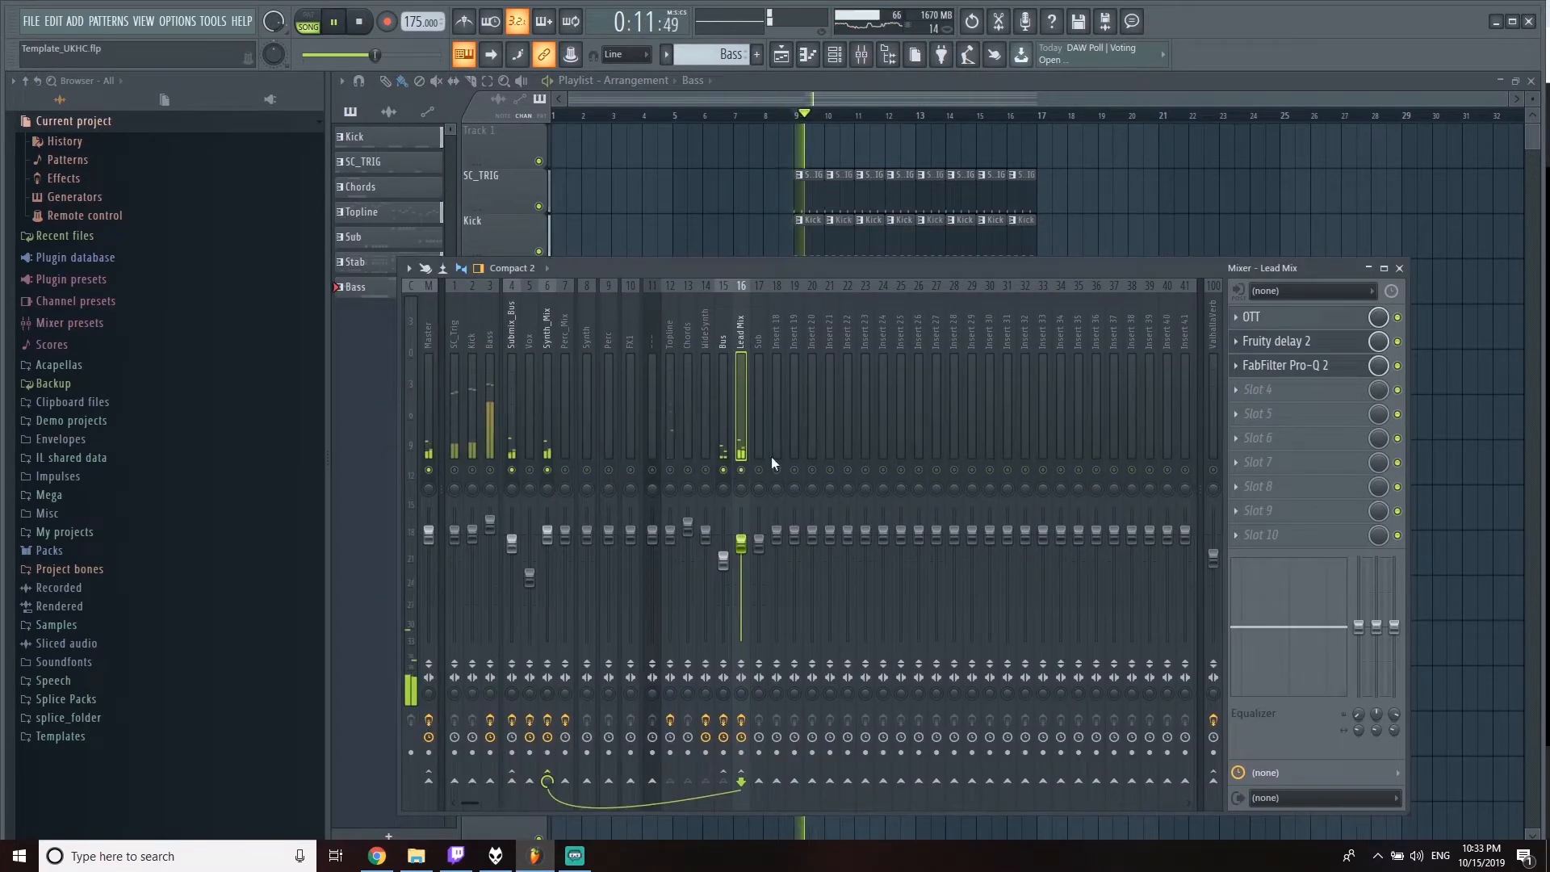
right_click(742, 469)
key("space")
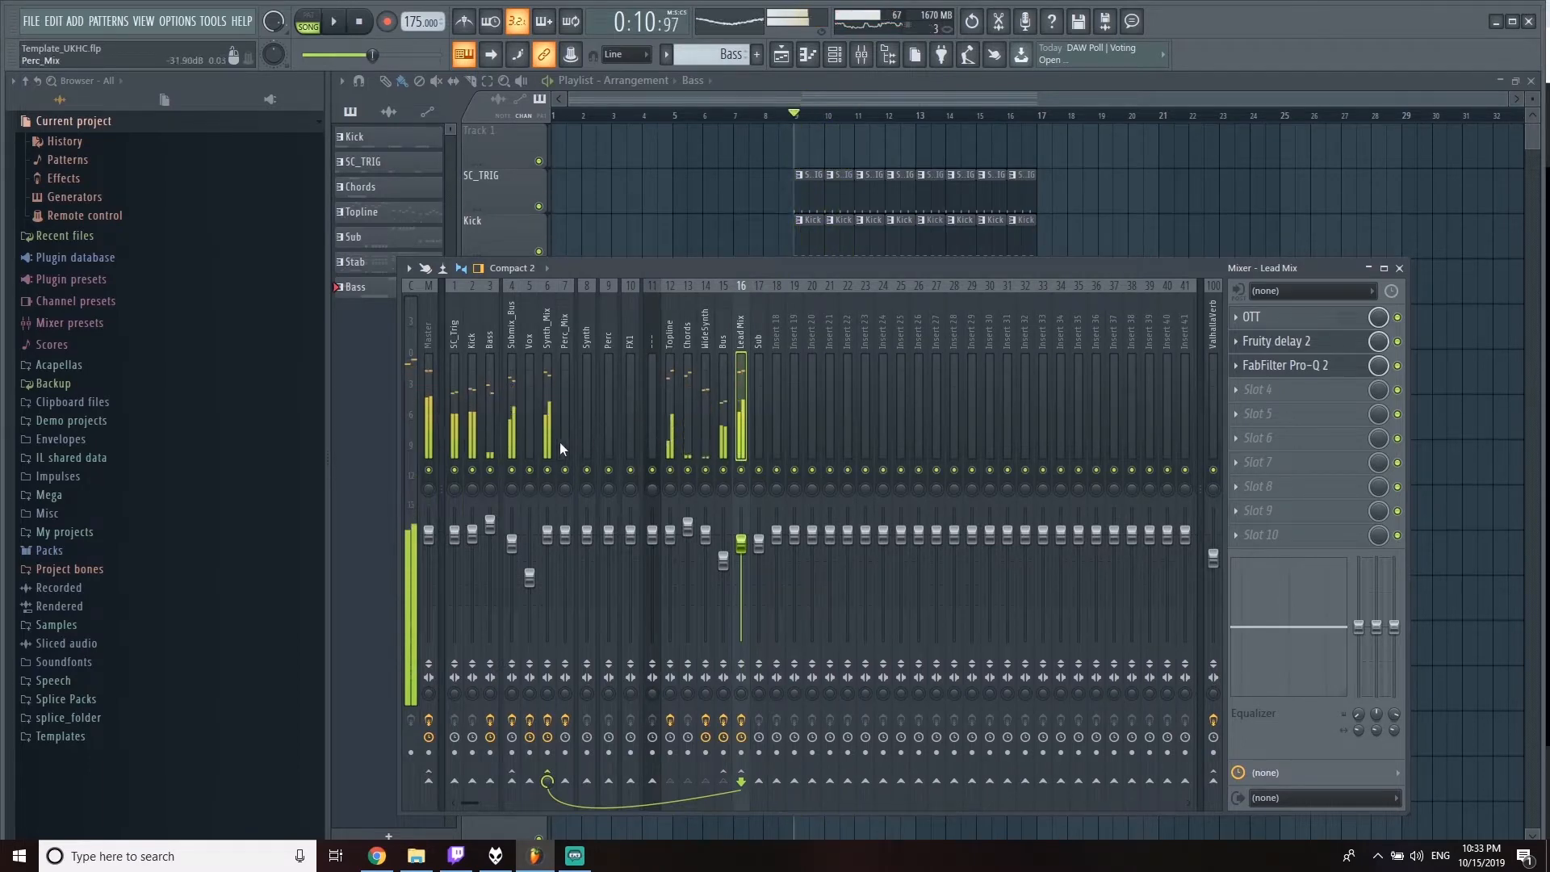
key("space")
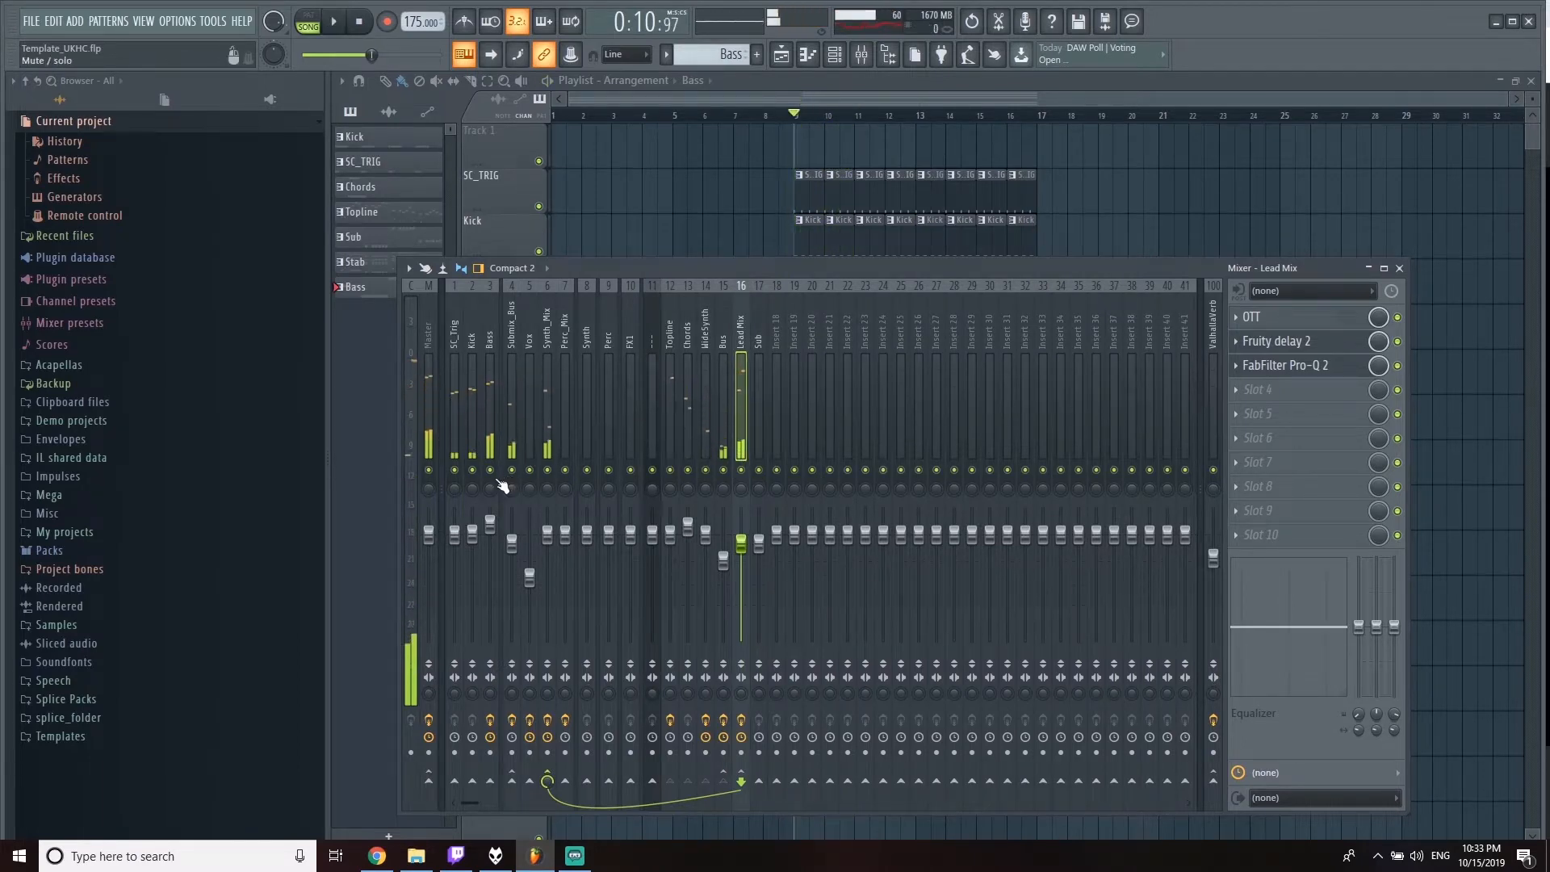
key("space")
key("space")
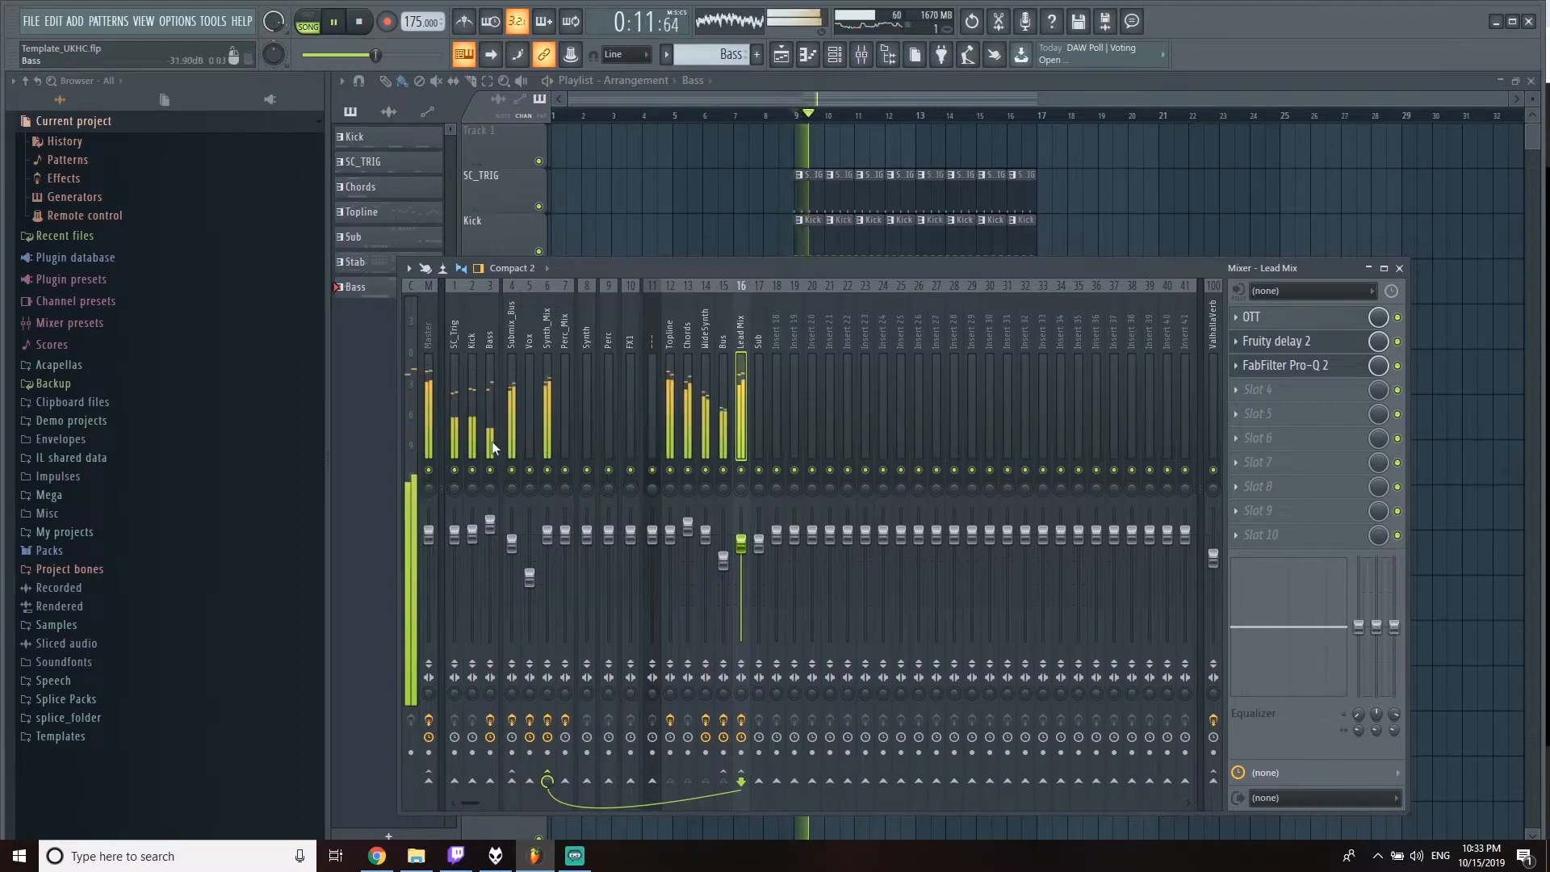
Step: Solo the Bass mixer track, close the playlist and open the bass's Serum #6 with playback in pattern mode
right_click(490, 470)
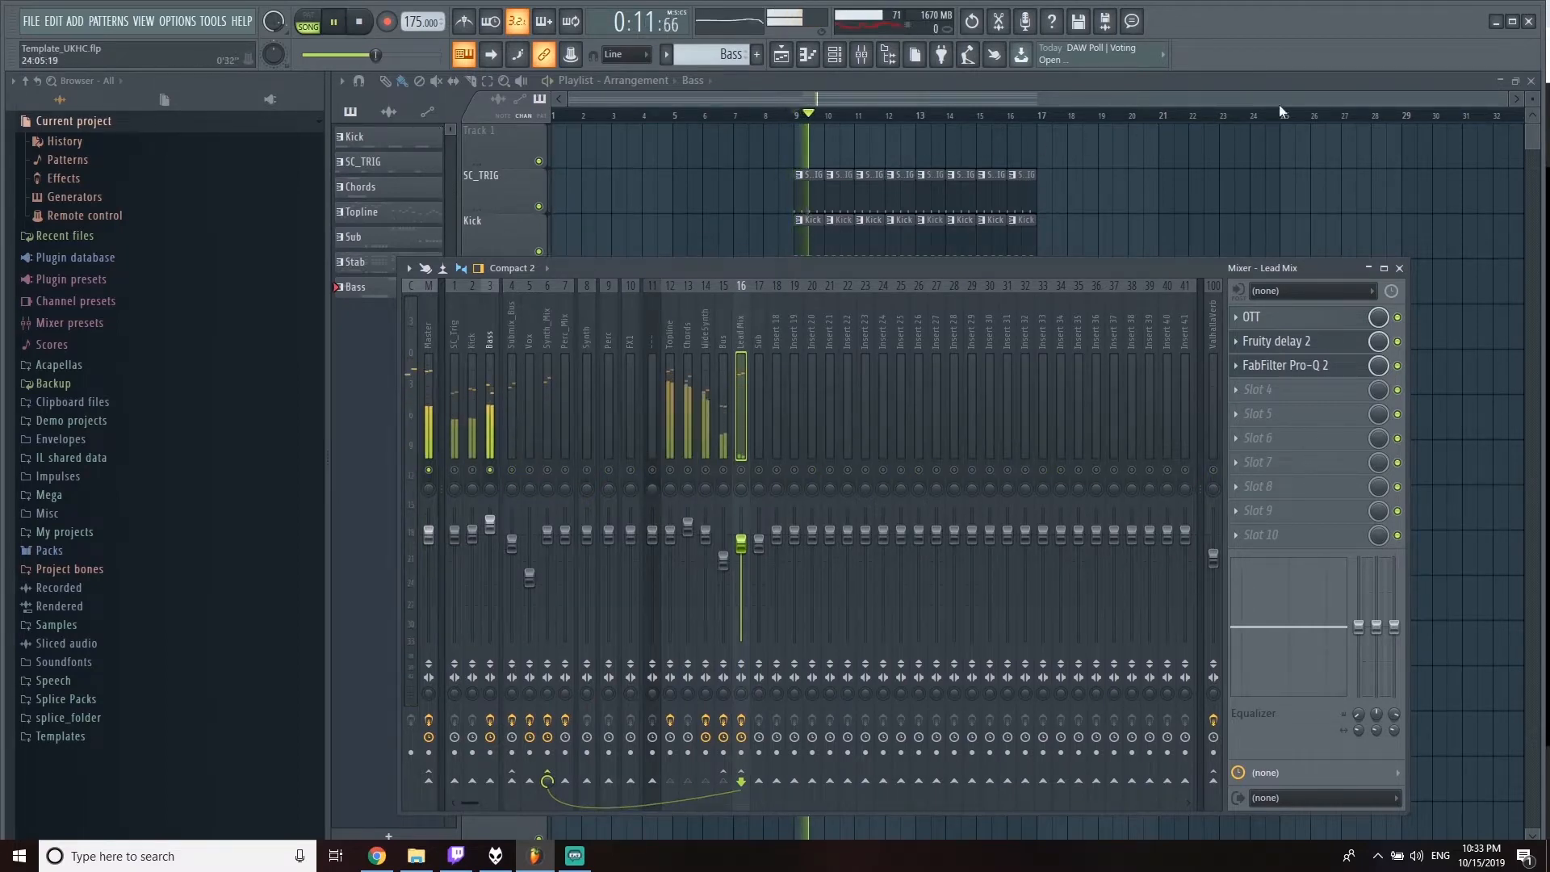
left_click(1531, 80)
left_click(596, 145)
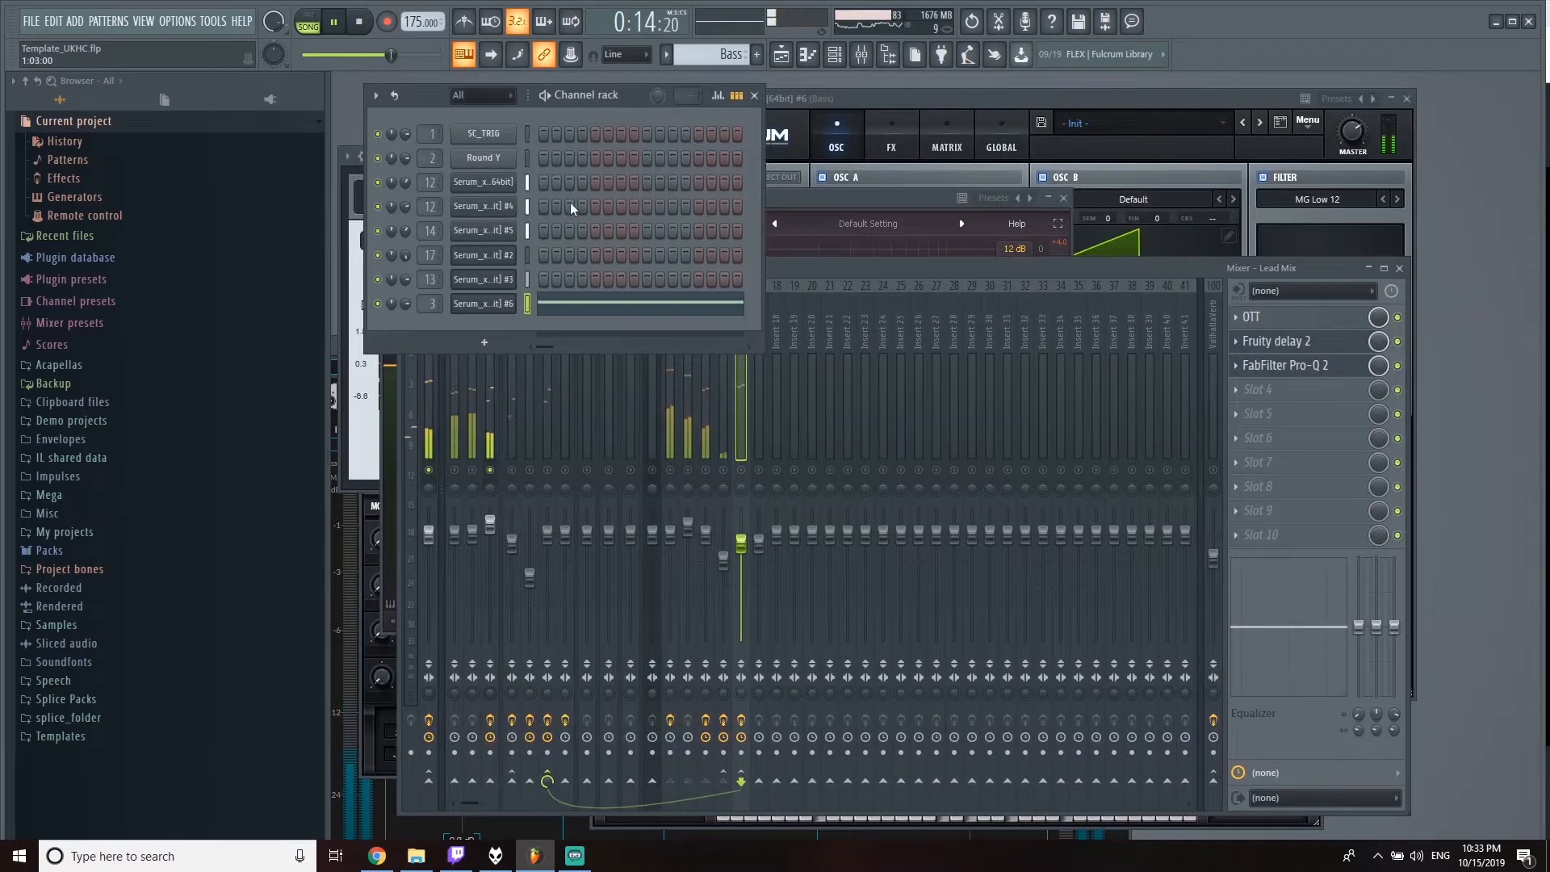
double_click(482, 304)
key("l")
Step: Step back through the OSC A wavetables of the bass Serum to Monster 8 [SL]
left_click(1002, 198)
left_click(1000, 200)
left_click(999, 199)
left_click(1001, 200)
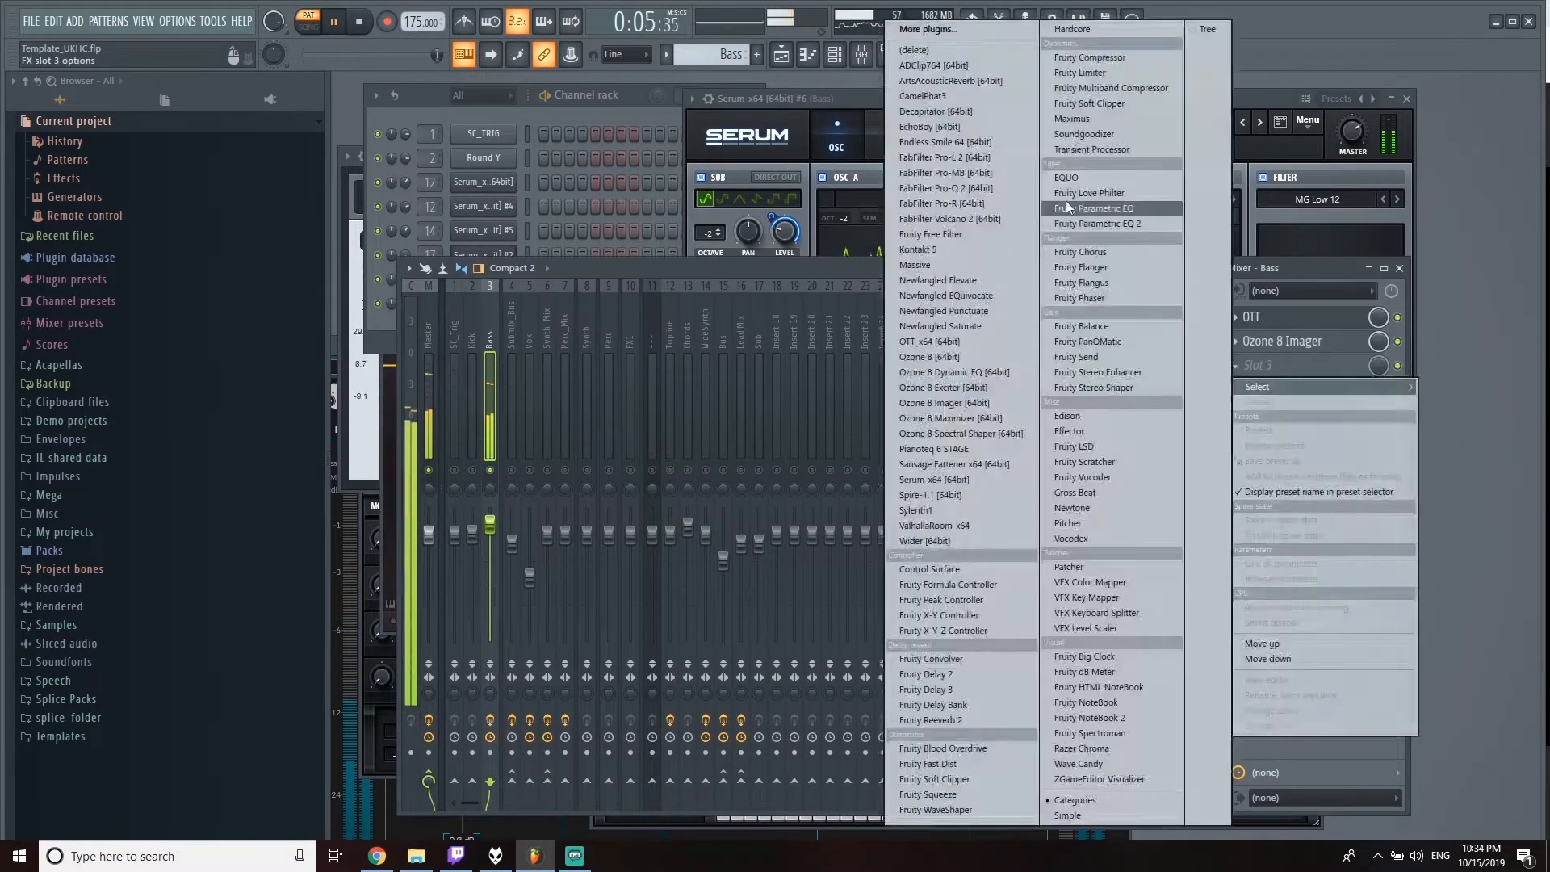
Step: Insert CamelPhat3 in the Bass track's third effect slot and clear its preset
left_click(1066, 200)
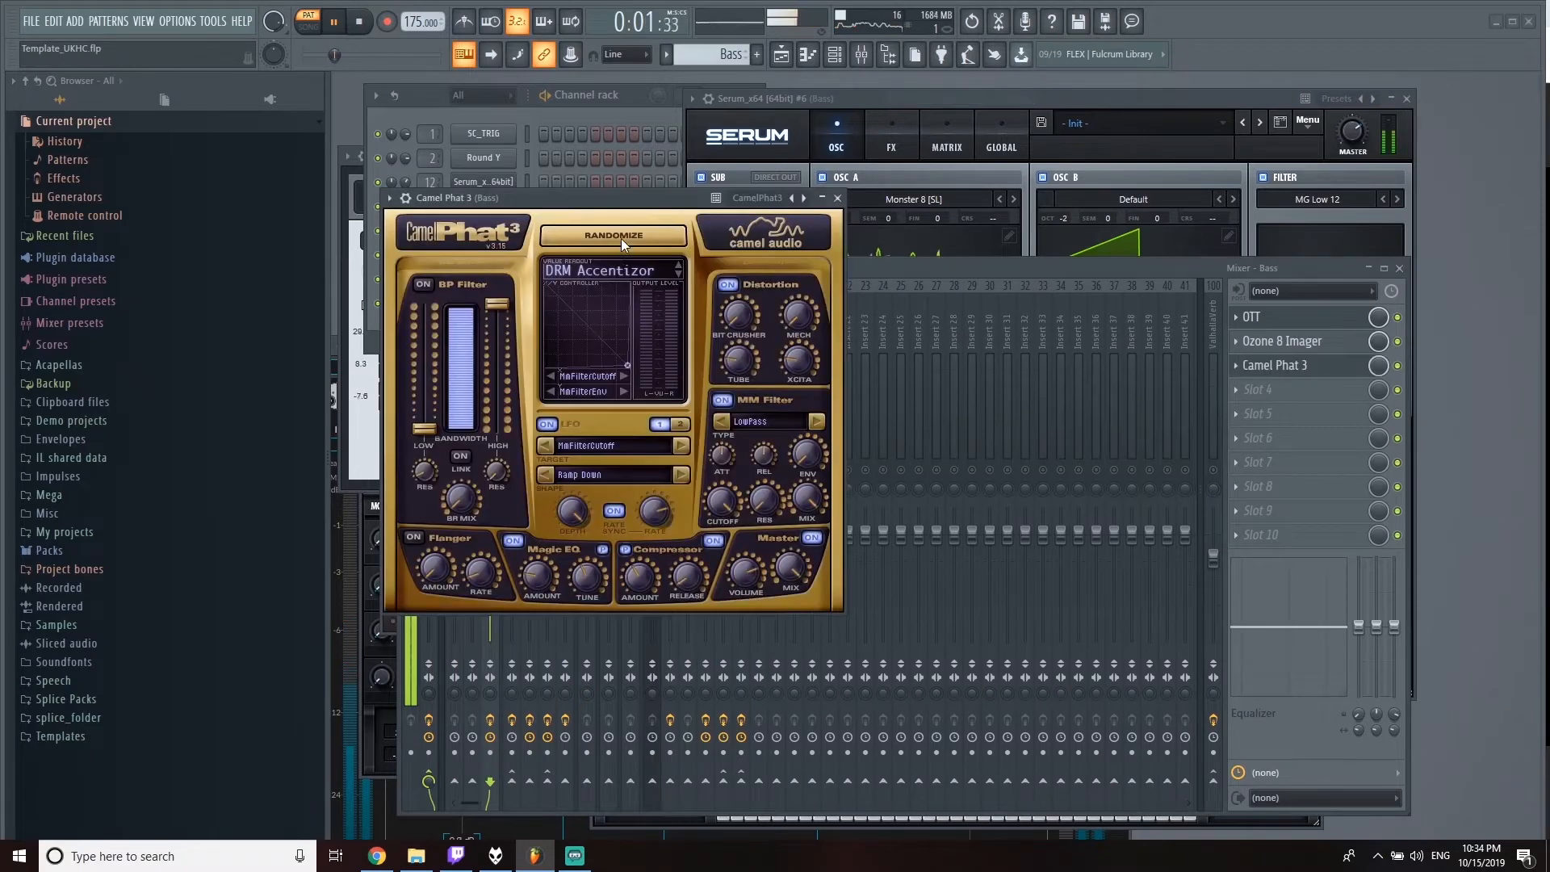
left_click(610, 269)
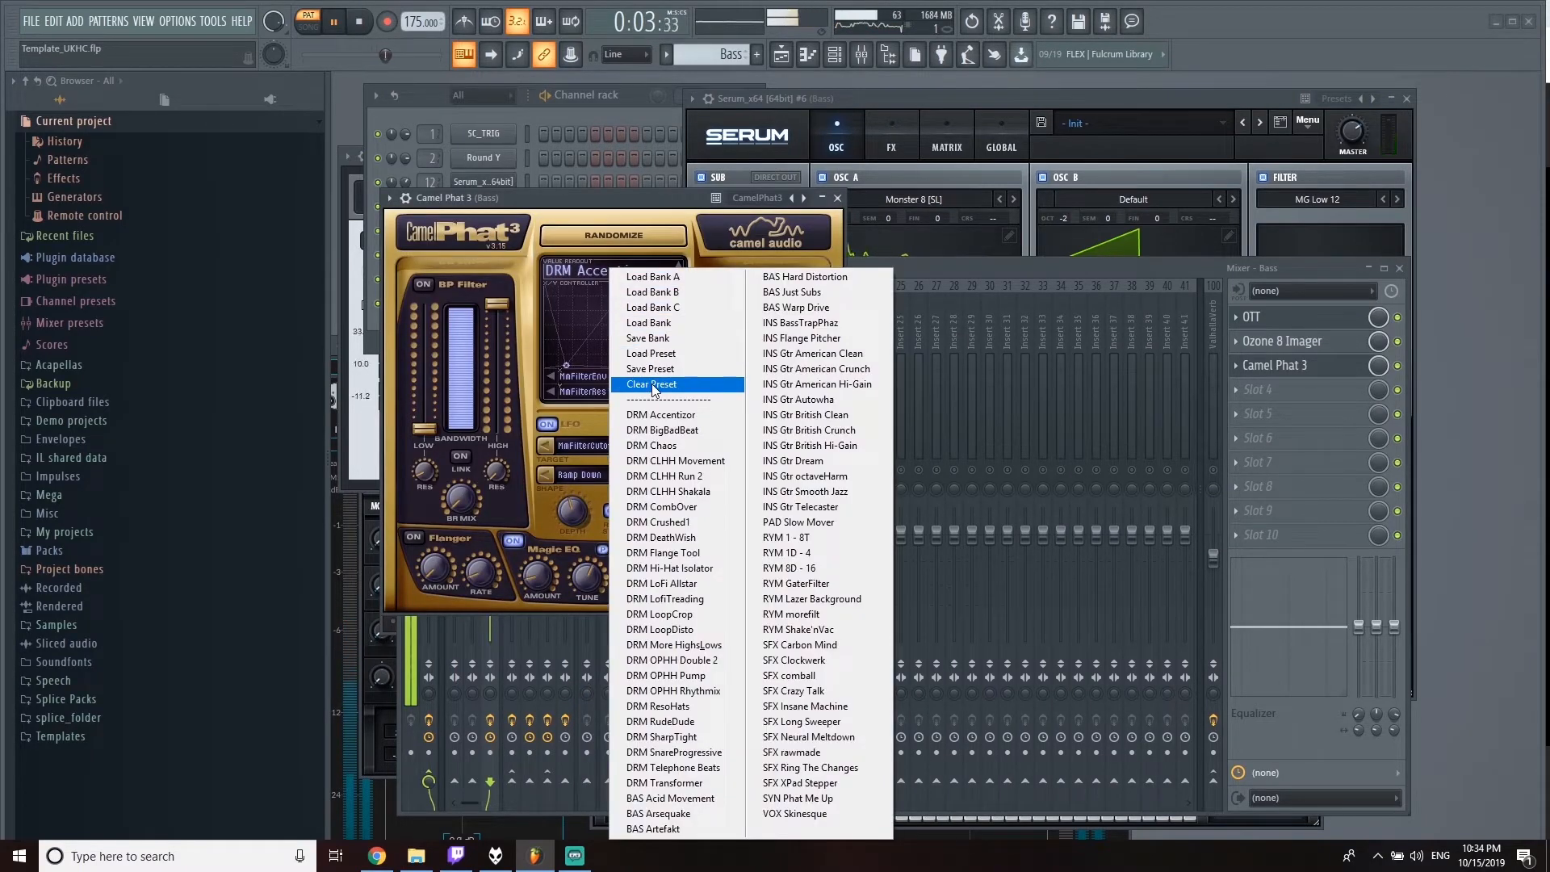
left_click(660, 414)
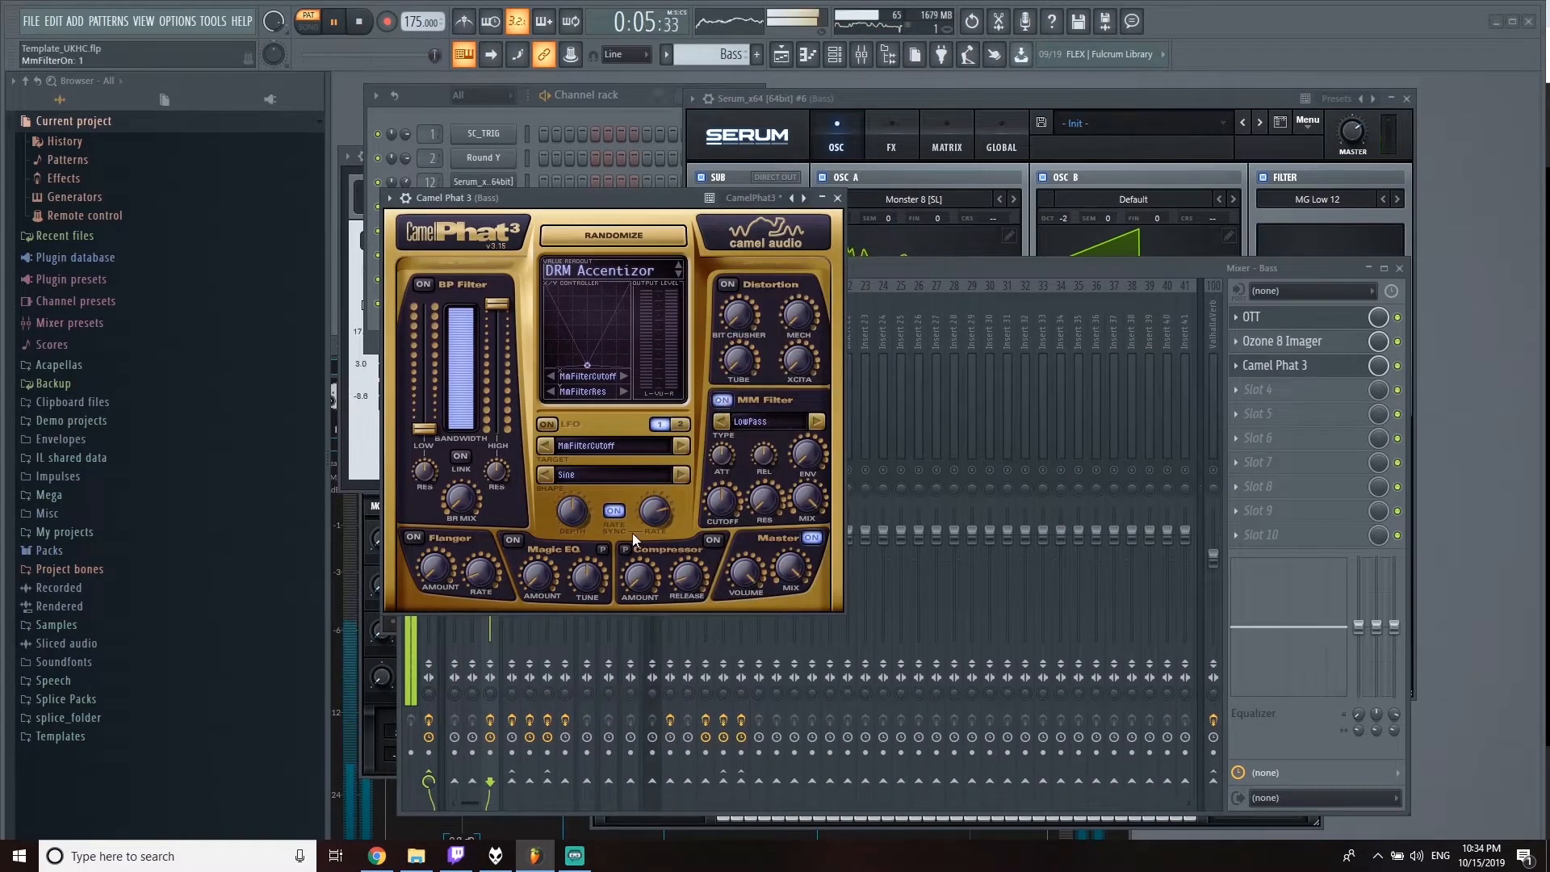
Step: Disable Camel Phat's MM Filter, enable Distortion and Compressor, and lower the Bass track's volume
left_click(721, 399)
left_click(727, 285)
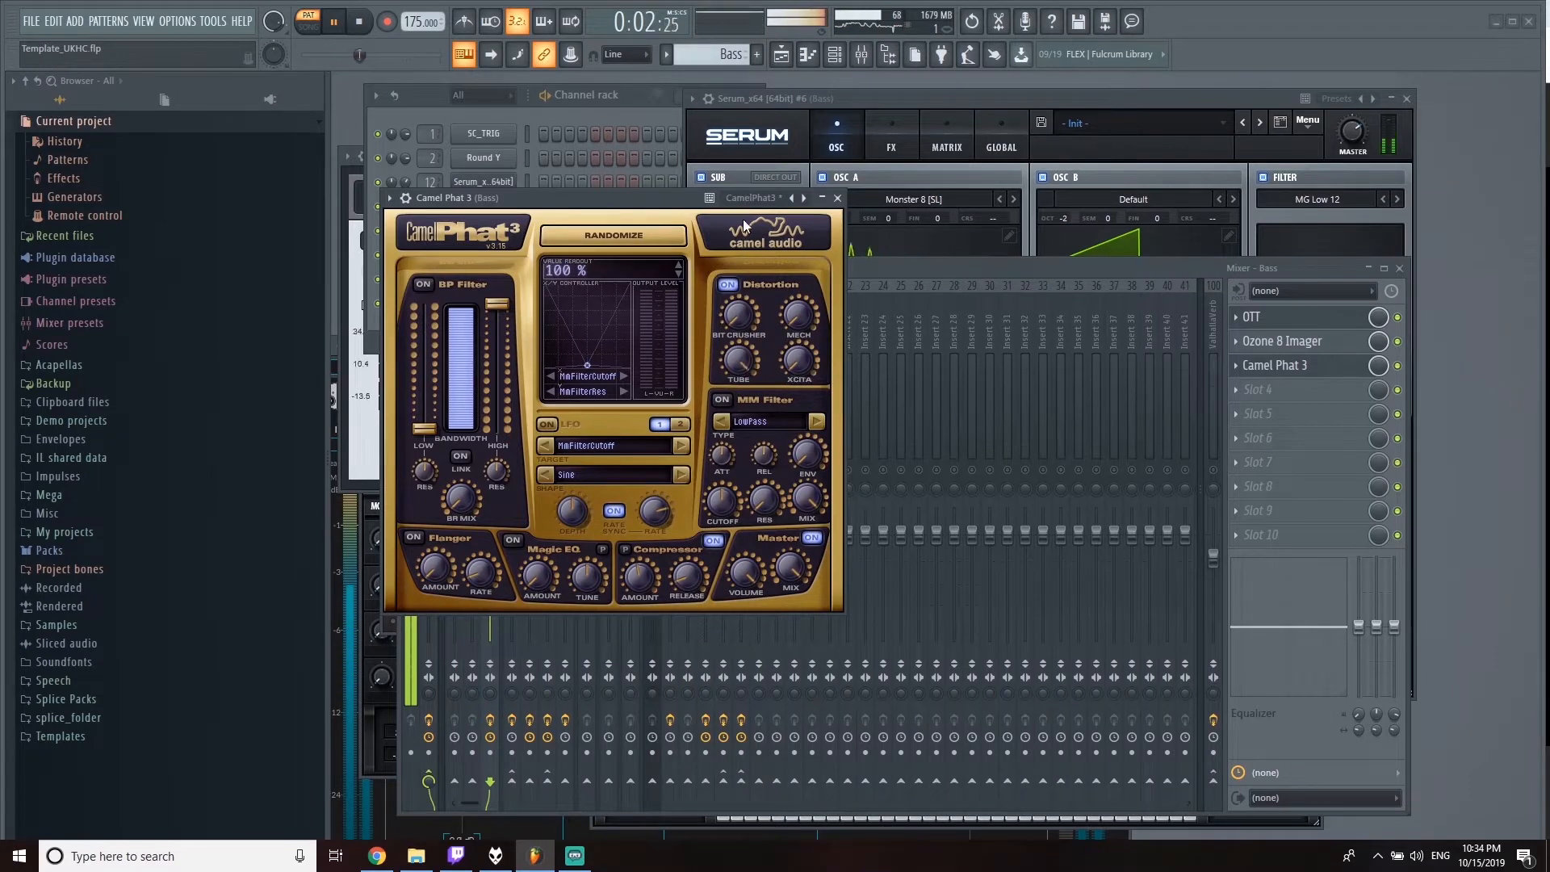
left_click(999, 260)
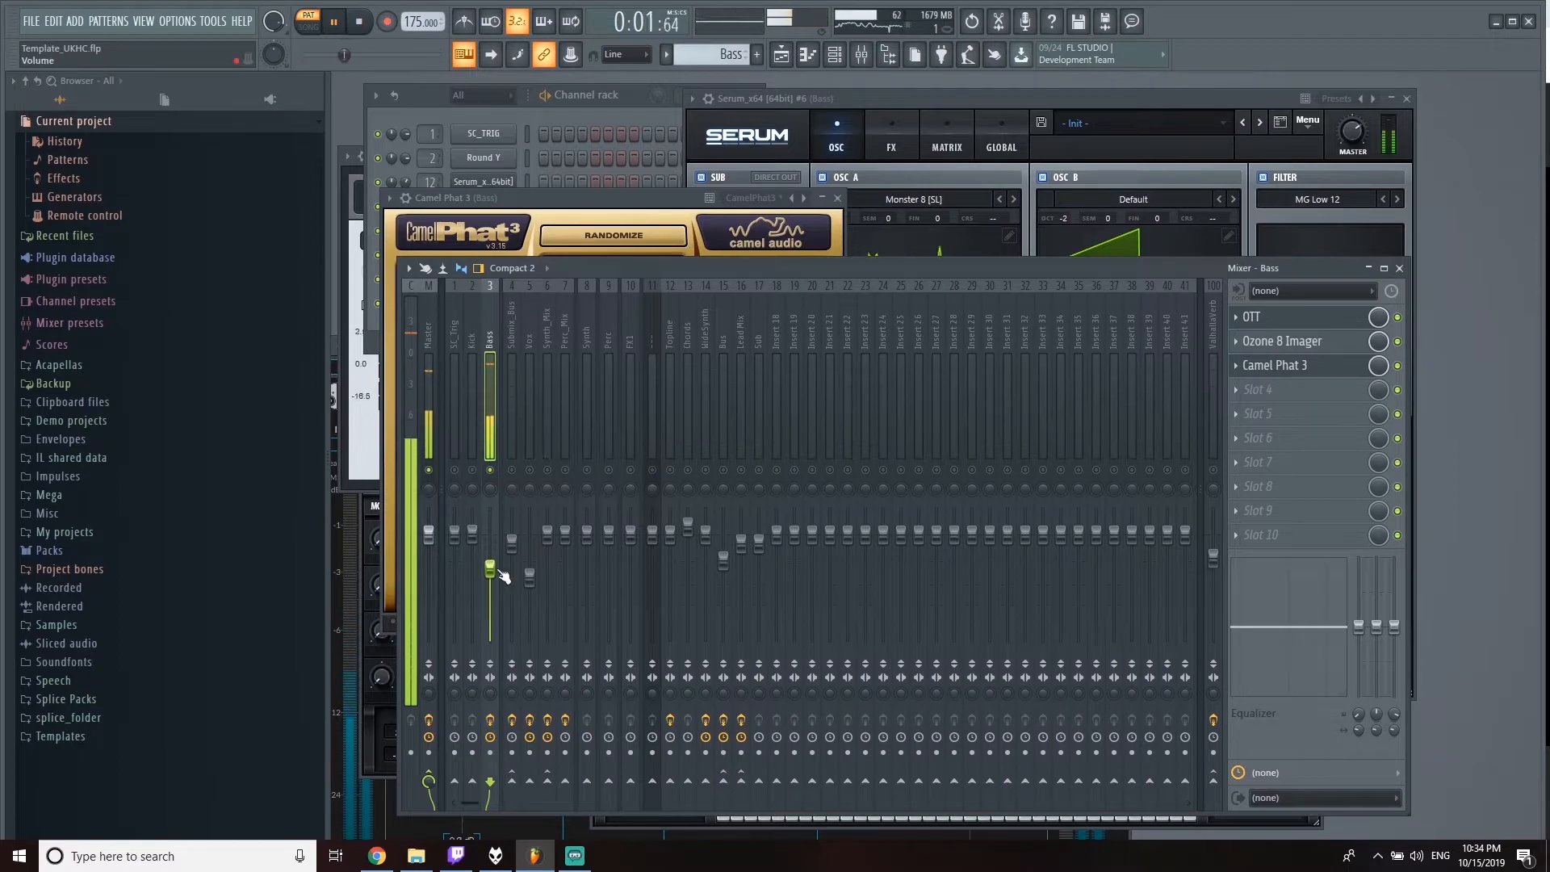
Step: Insert FabFilter Pro-Q 2 ahead of Camel Phat 3 on the Bass track and add a bell boost at about 3.8 kHz, +8.6 dB
left_click(1237, 392)
mouse_move(1261, 409)
left_click(961, 173)
scroll(1318, 392, "up", 1)
left_click_drag(889, 385, 889, 304)
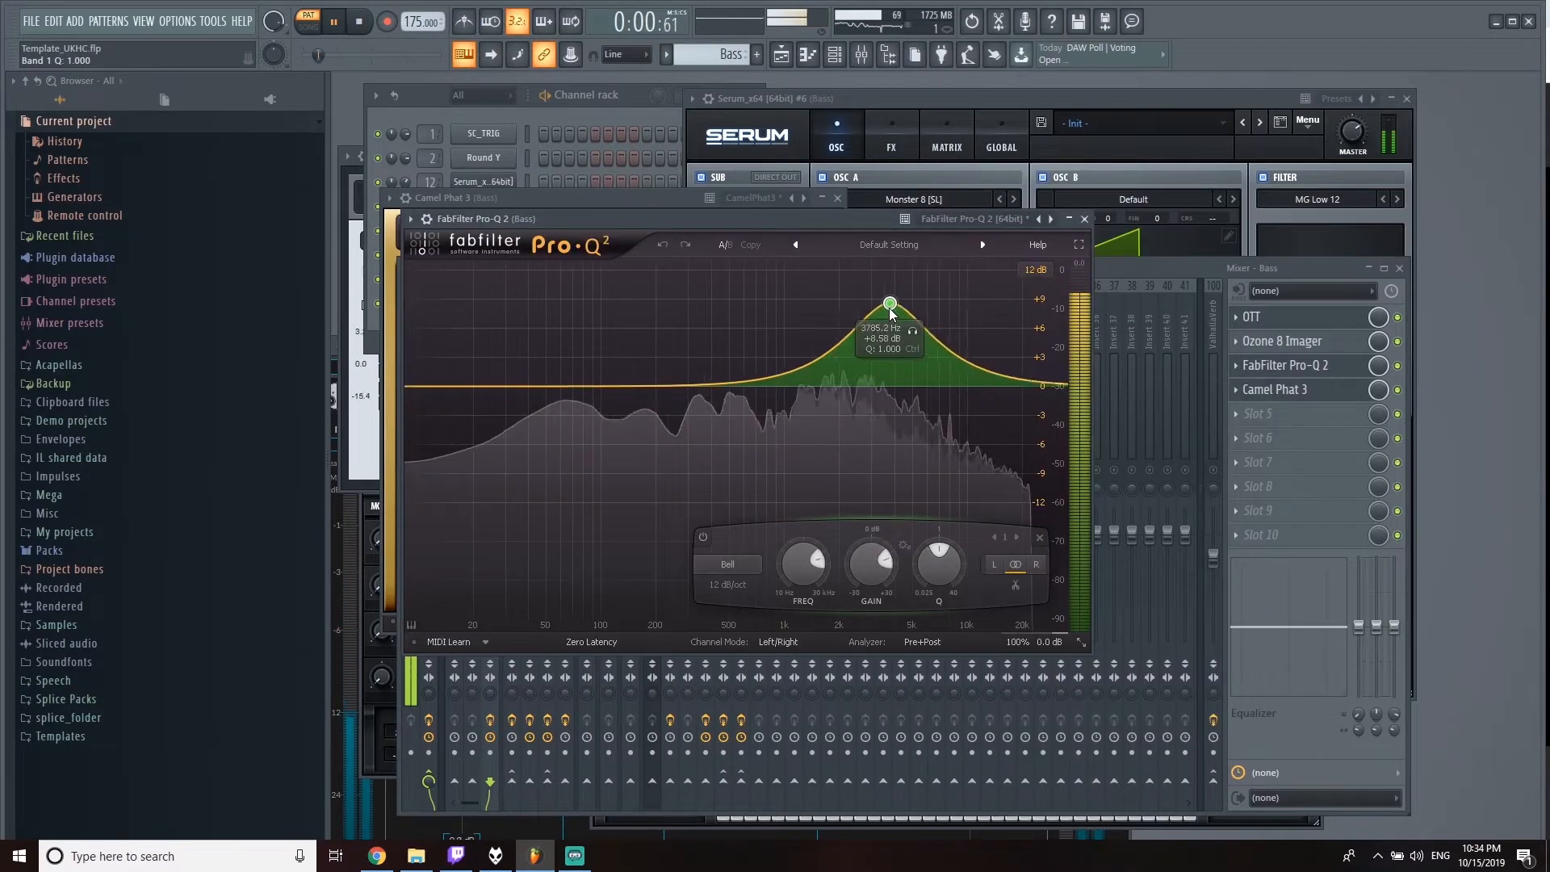
Step: Move the bass EQ's bell boost to a higher frequency with less gain and raise the top end of the spectrum
left_click_drag(889, 304, 930, 313)
scroll(1261, 394, "up", 1)
left_click_drag(1005, 367, 1005, 336)
left_click_drag(930, 313, 924, 330)
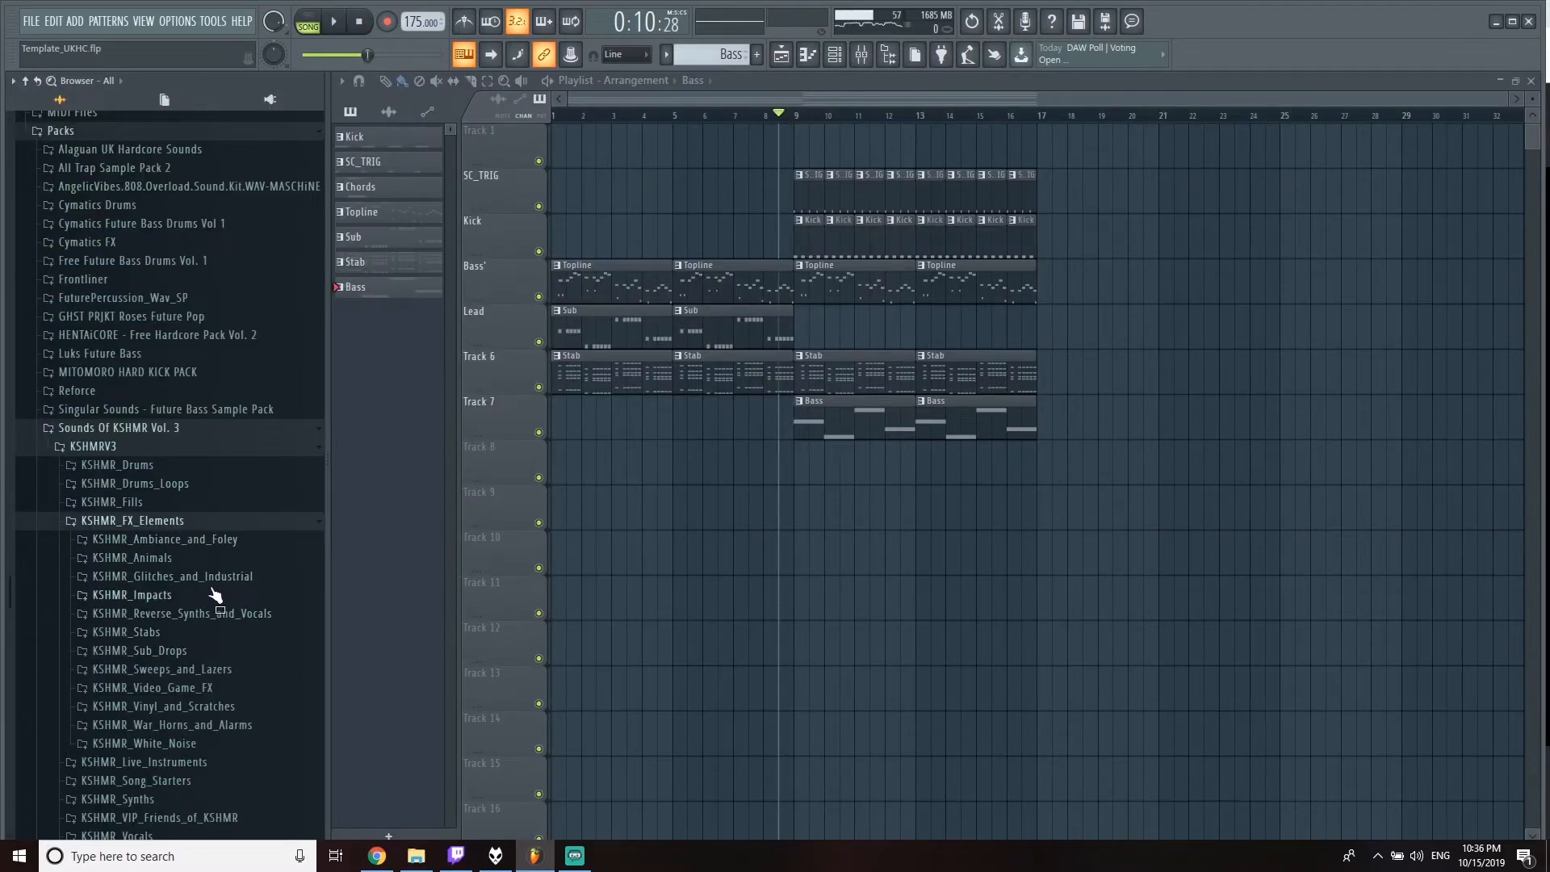
Step: Place the KSHMR_Sweep_Down_08_Complex sample from the KSHMR_Sweeps_Down folder on Track 8 at bar 9
left_click(196, 670)
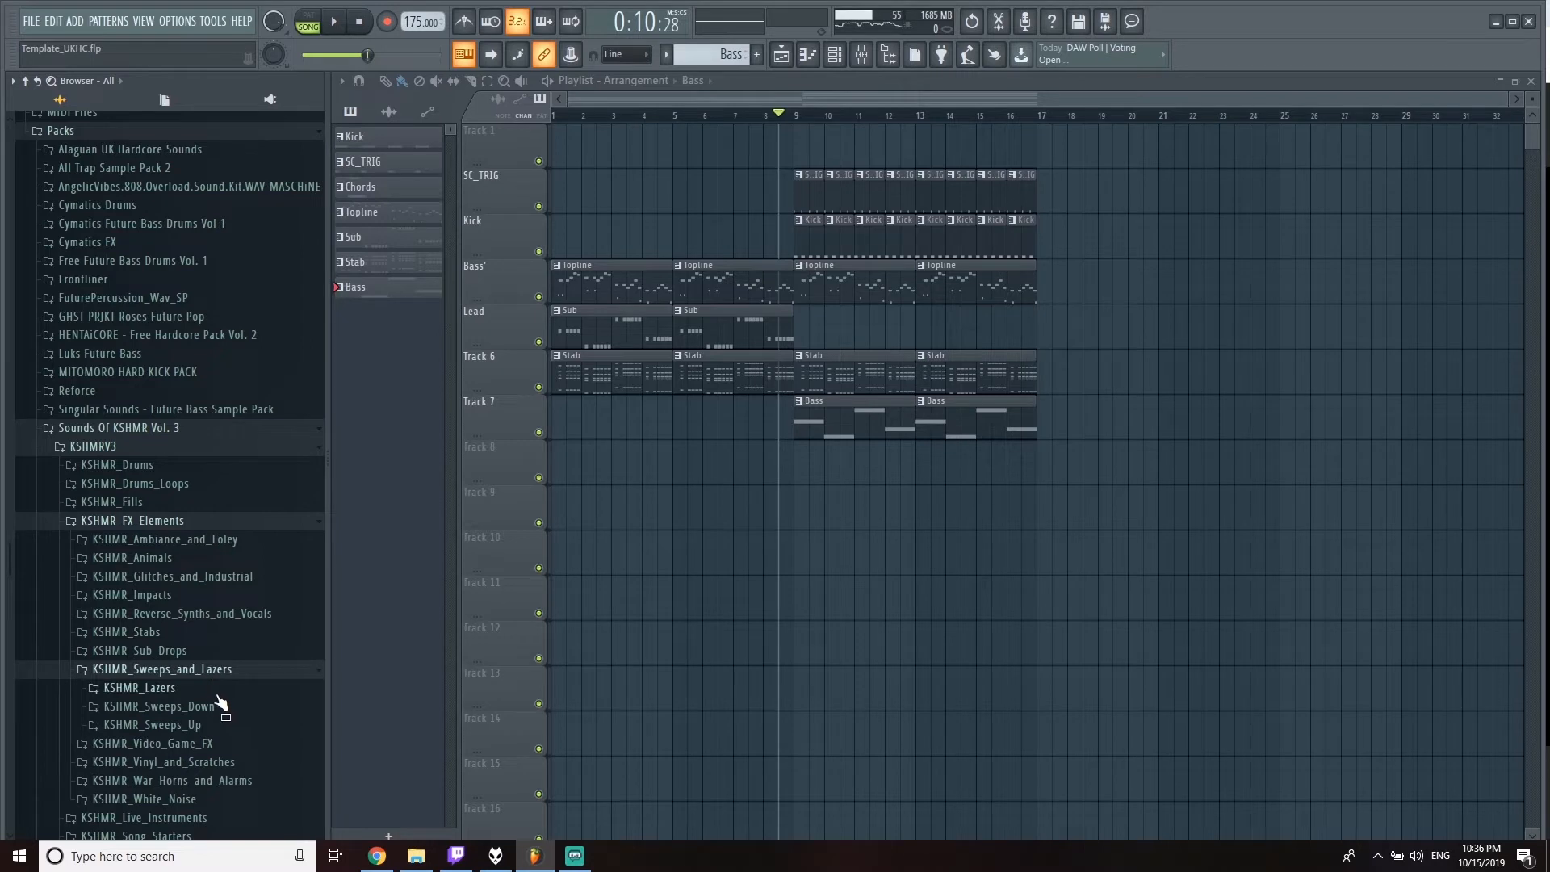
left_click(204, 707)
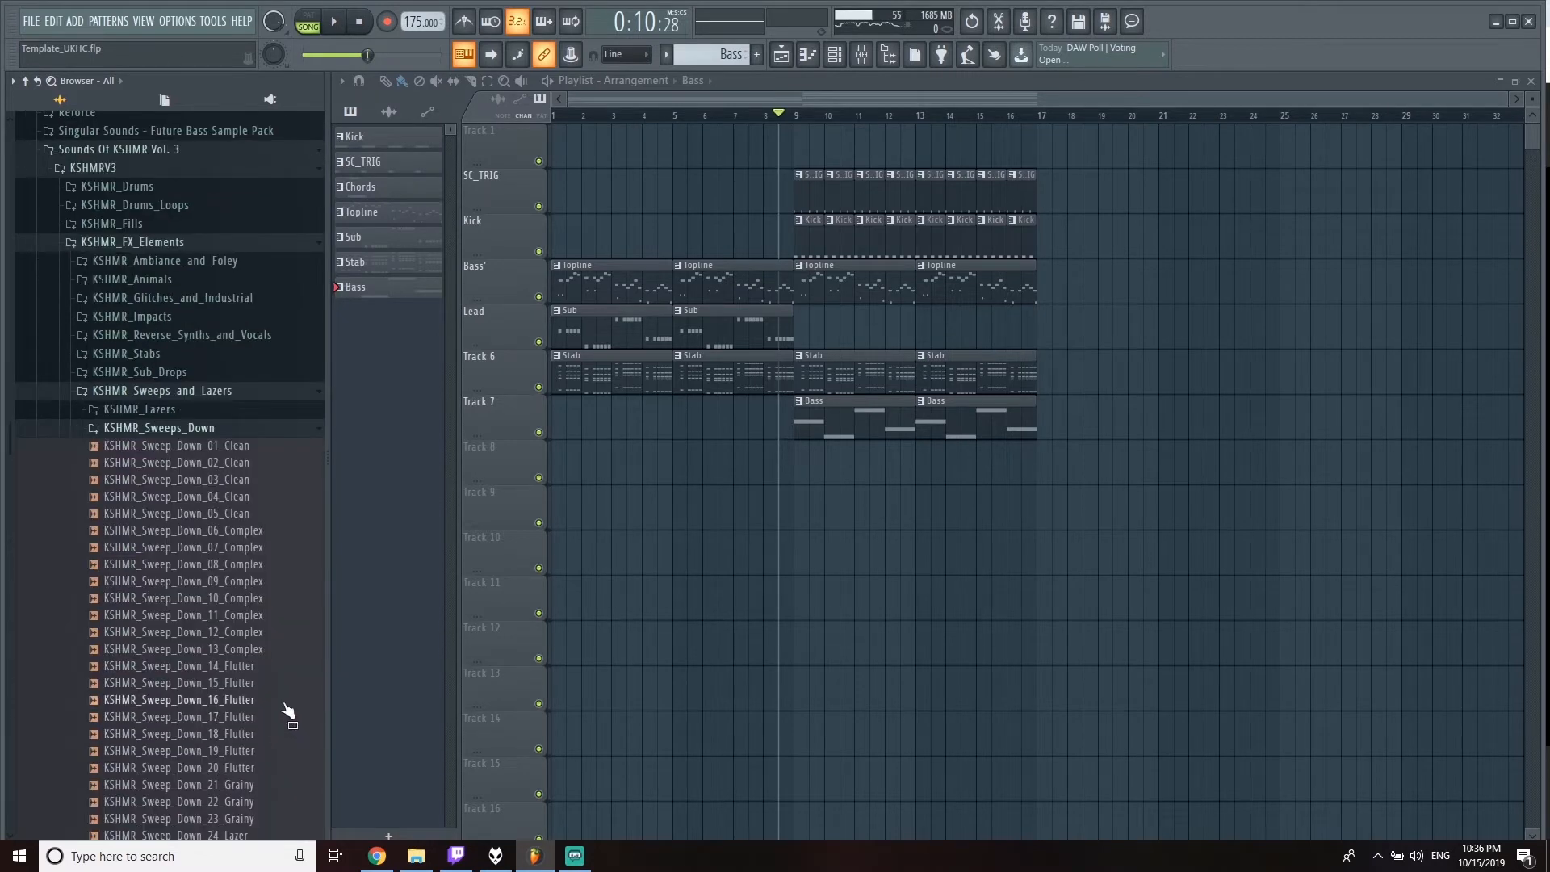
left_click(274, 362)
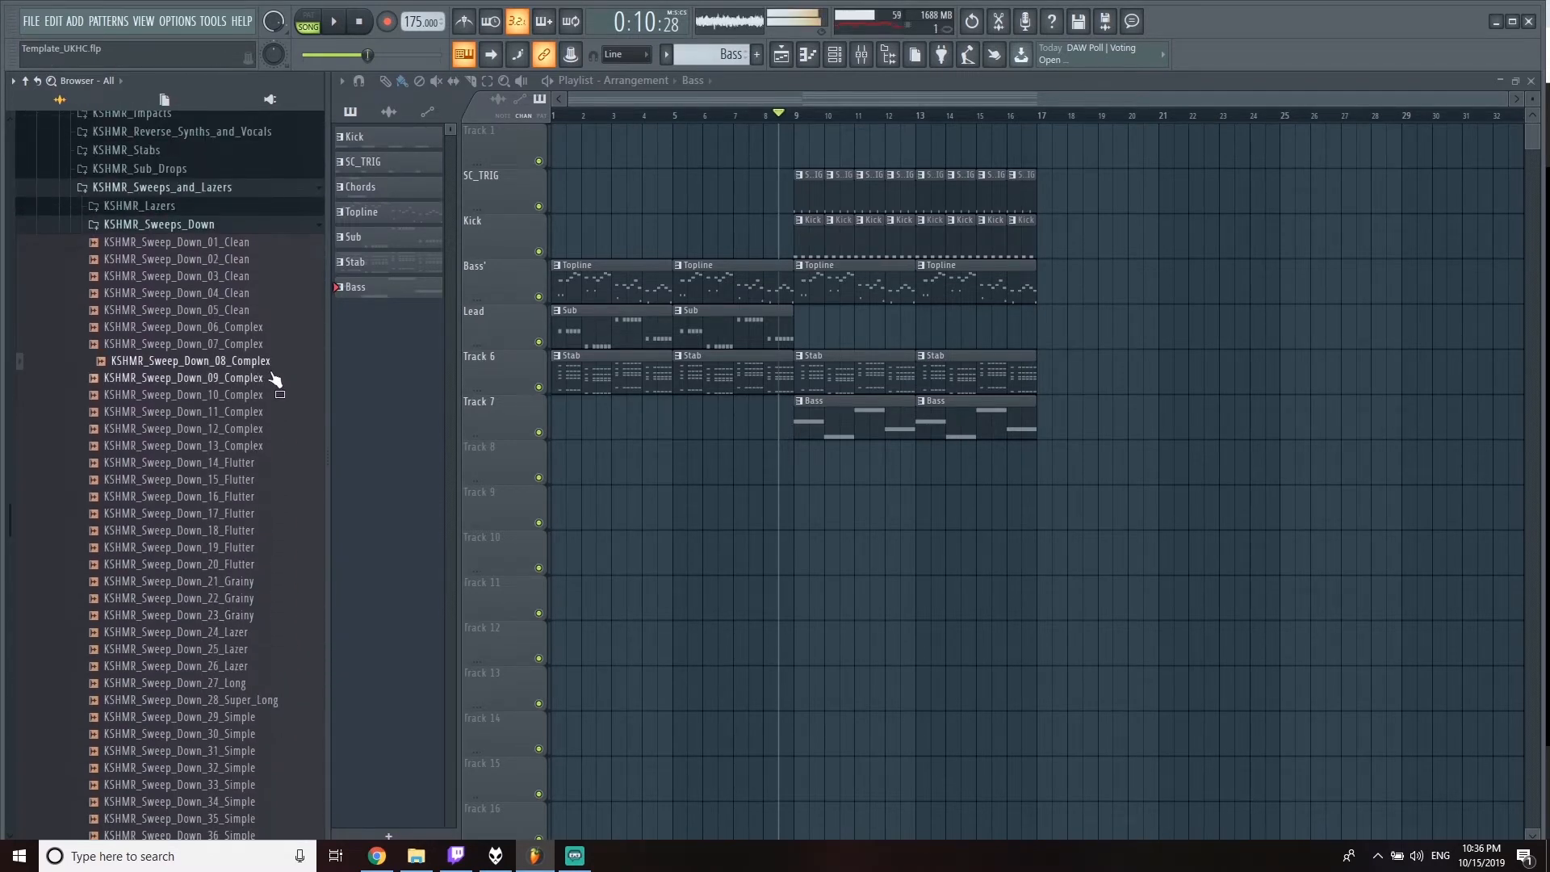
left_click_drag(255, 367, 817, 469)
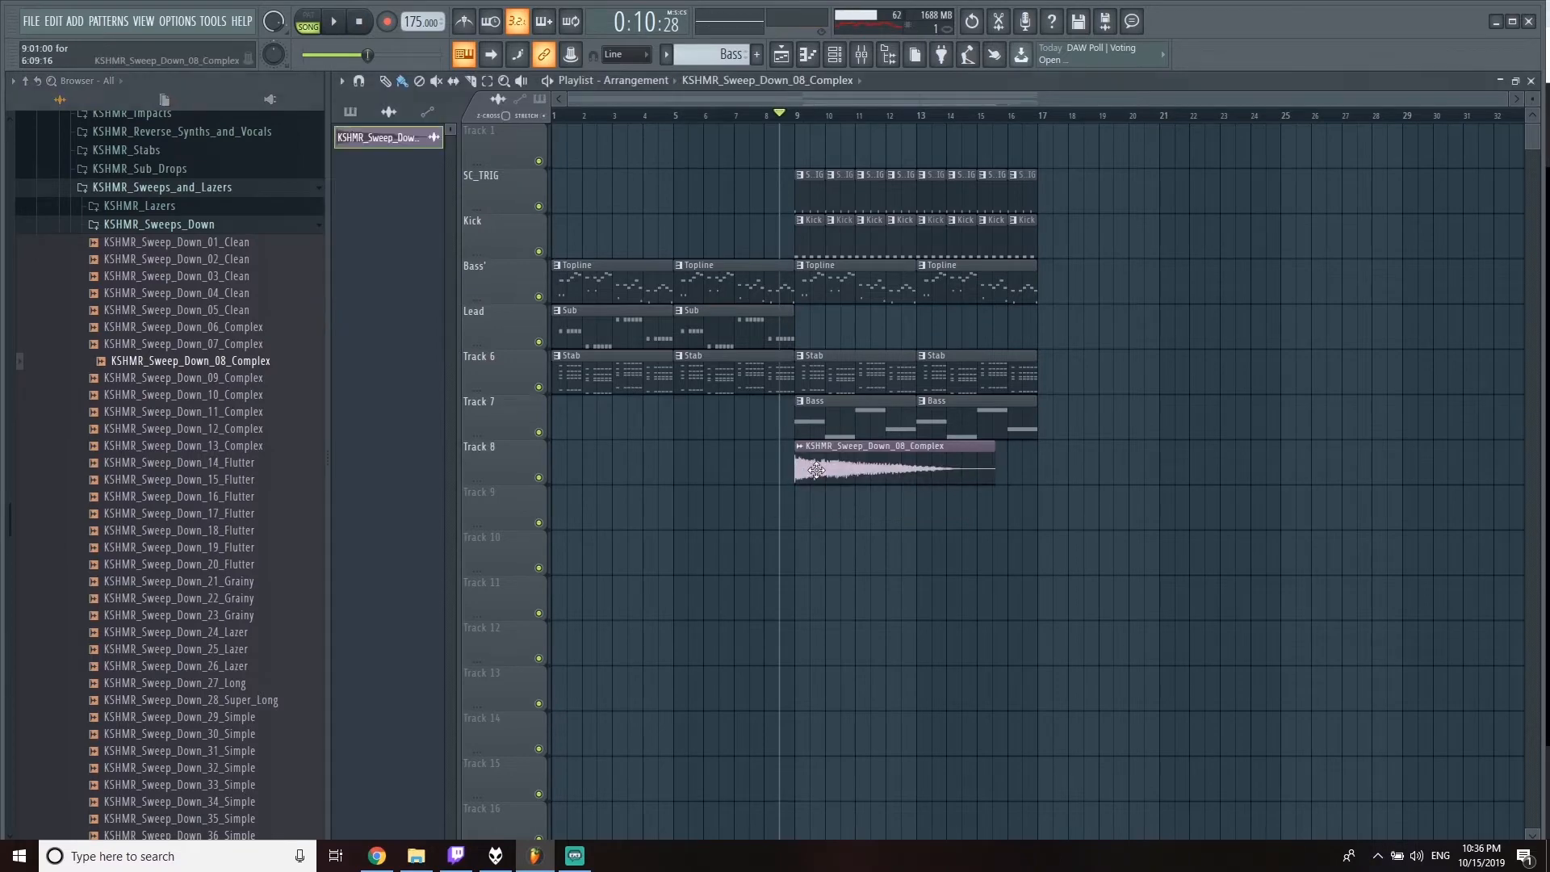
double_click(828, 469)
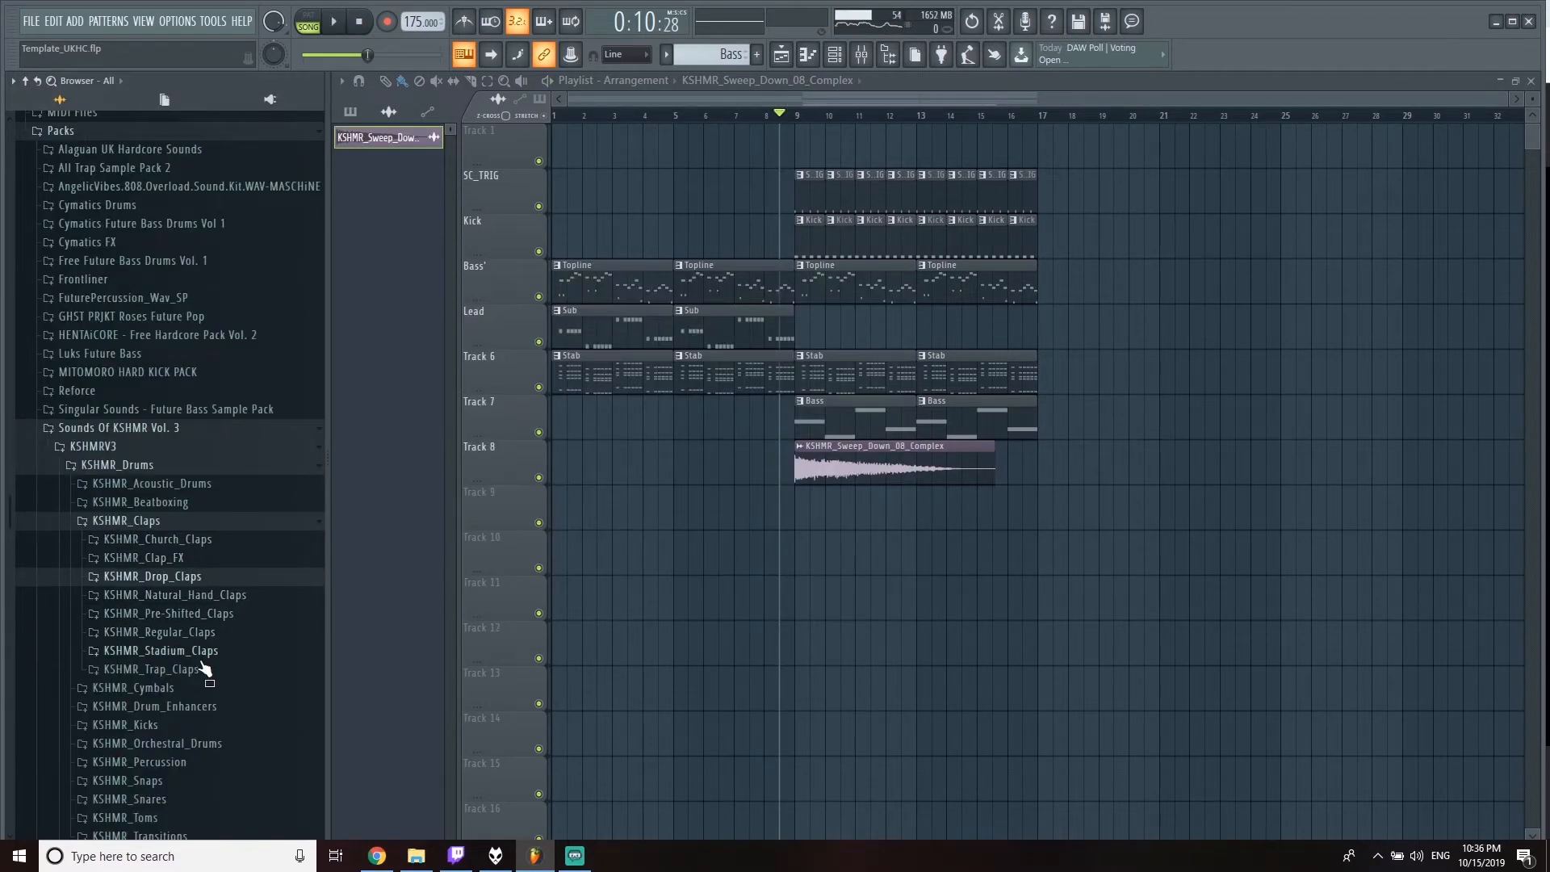
Step: Open the KSHMR_Regular_Claps folder and preview the KSHMR_Clap_Hard_01 sample
left_click(200, 638)
left_click(212, 665)
left_click(221, 569)
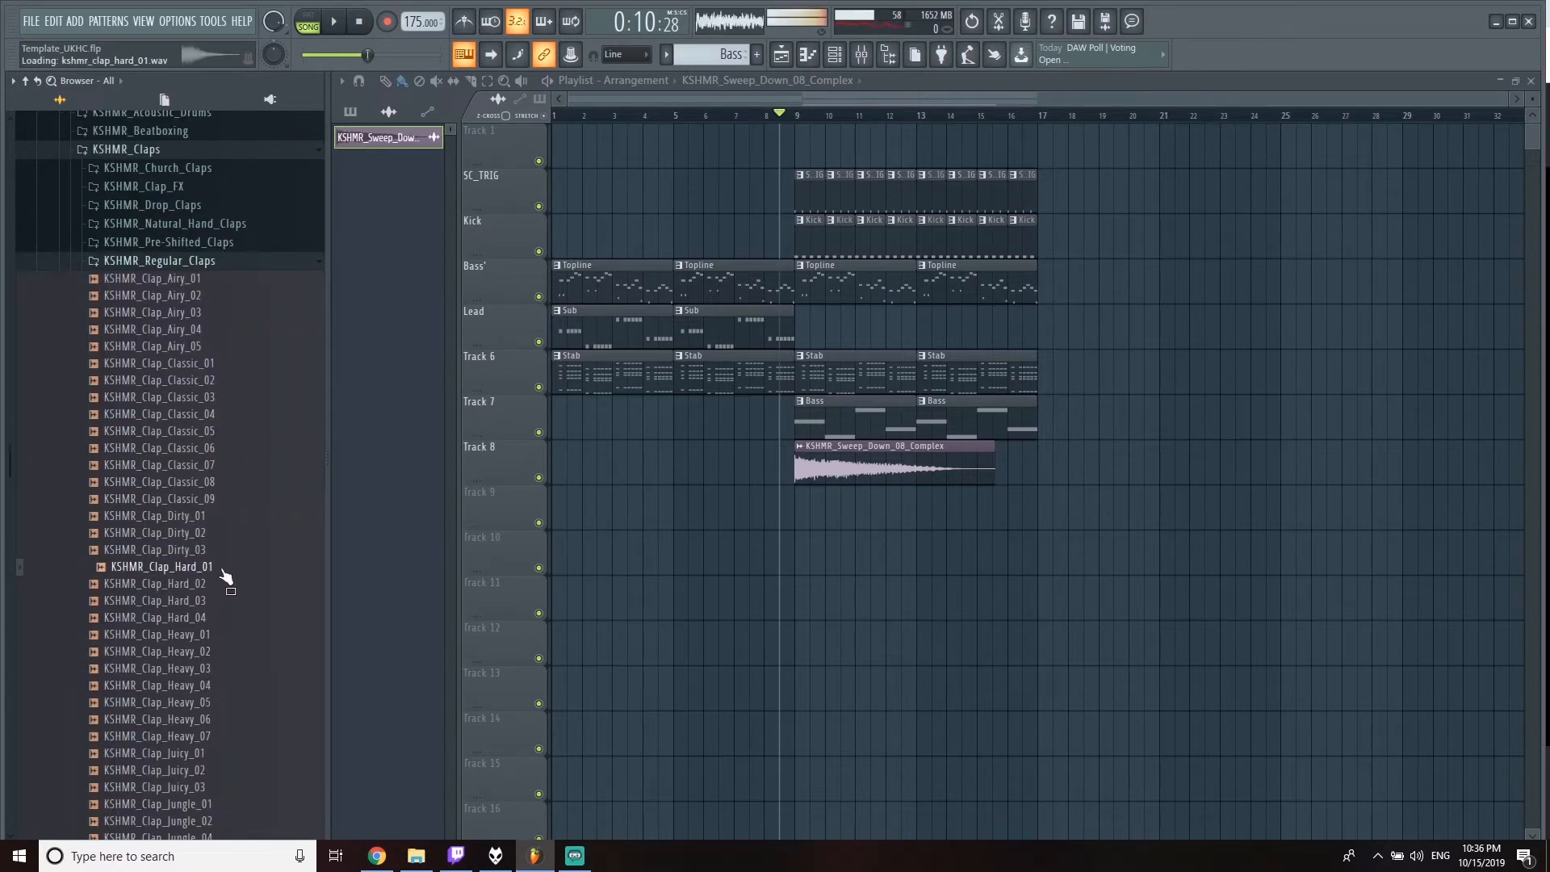
Step: Create a new pattern named Clap and hide the playlist
left_click(757, 58)
type("Clap")
key("Return")
key("F5")
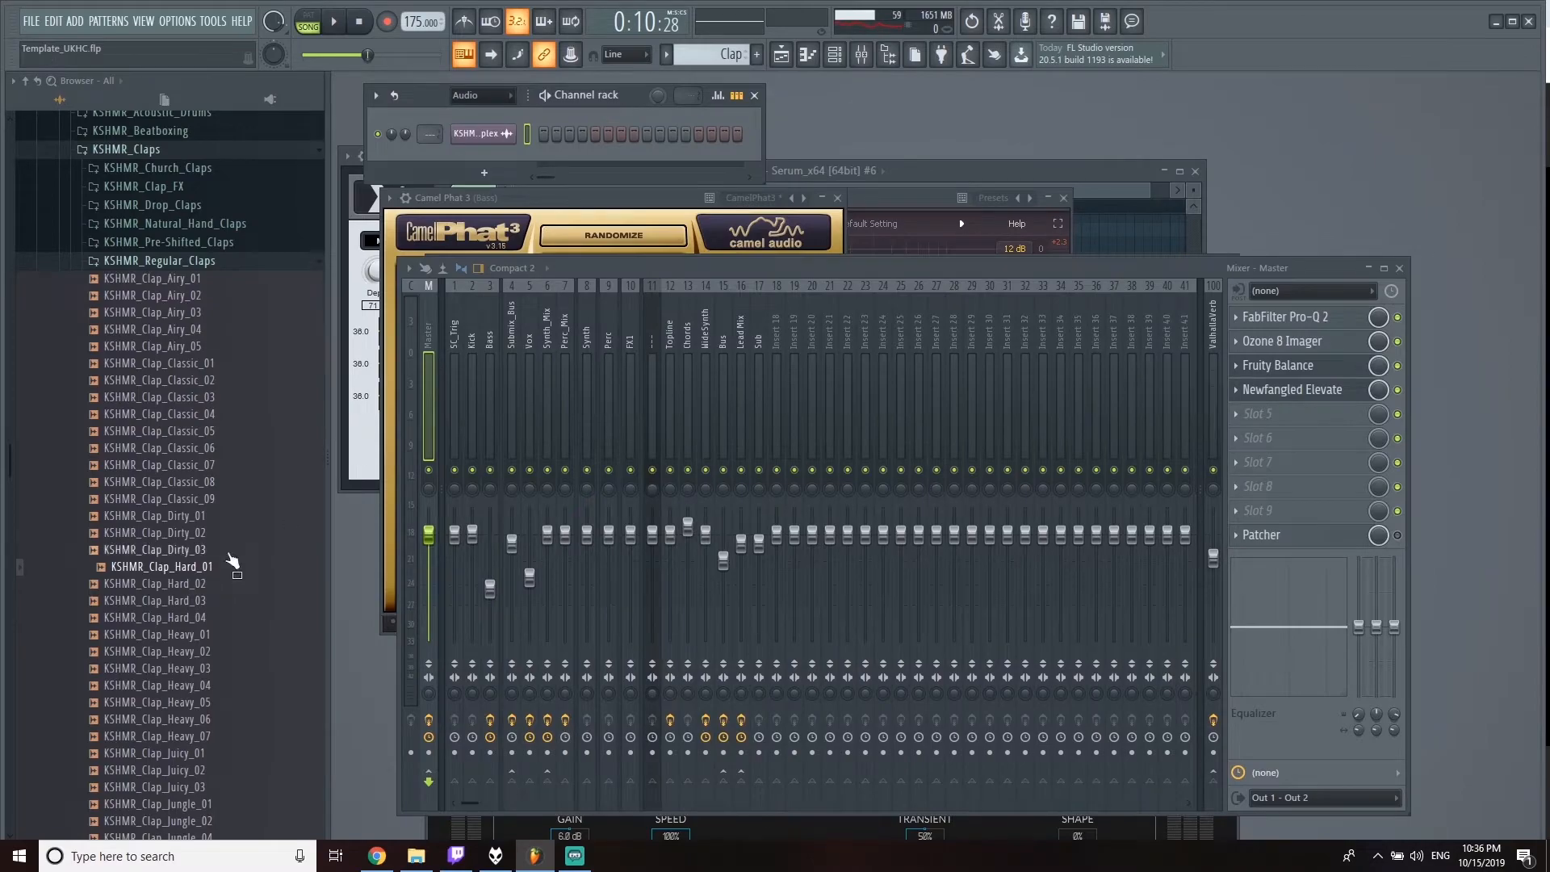
Step: Load KSHMR_Clap_Hard_01 as a new channel and route it to mixer Insert 20, keeping the pattern name Clap
left_click_drag(233, 562, 749, 109)
left_click_drag(429, 328, 439, 147)
key("F2")
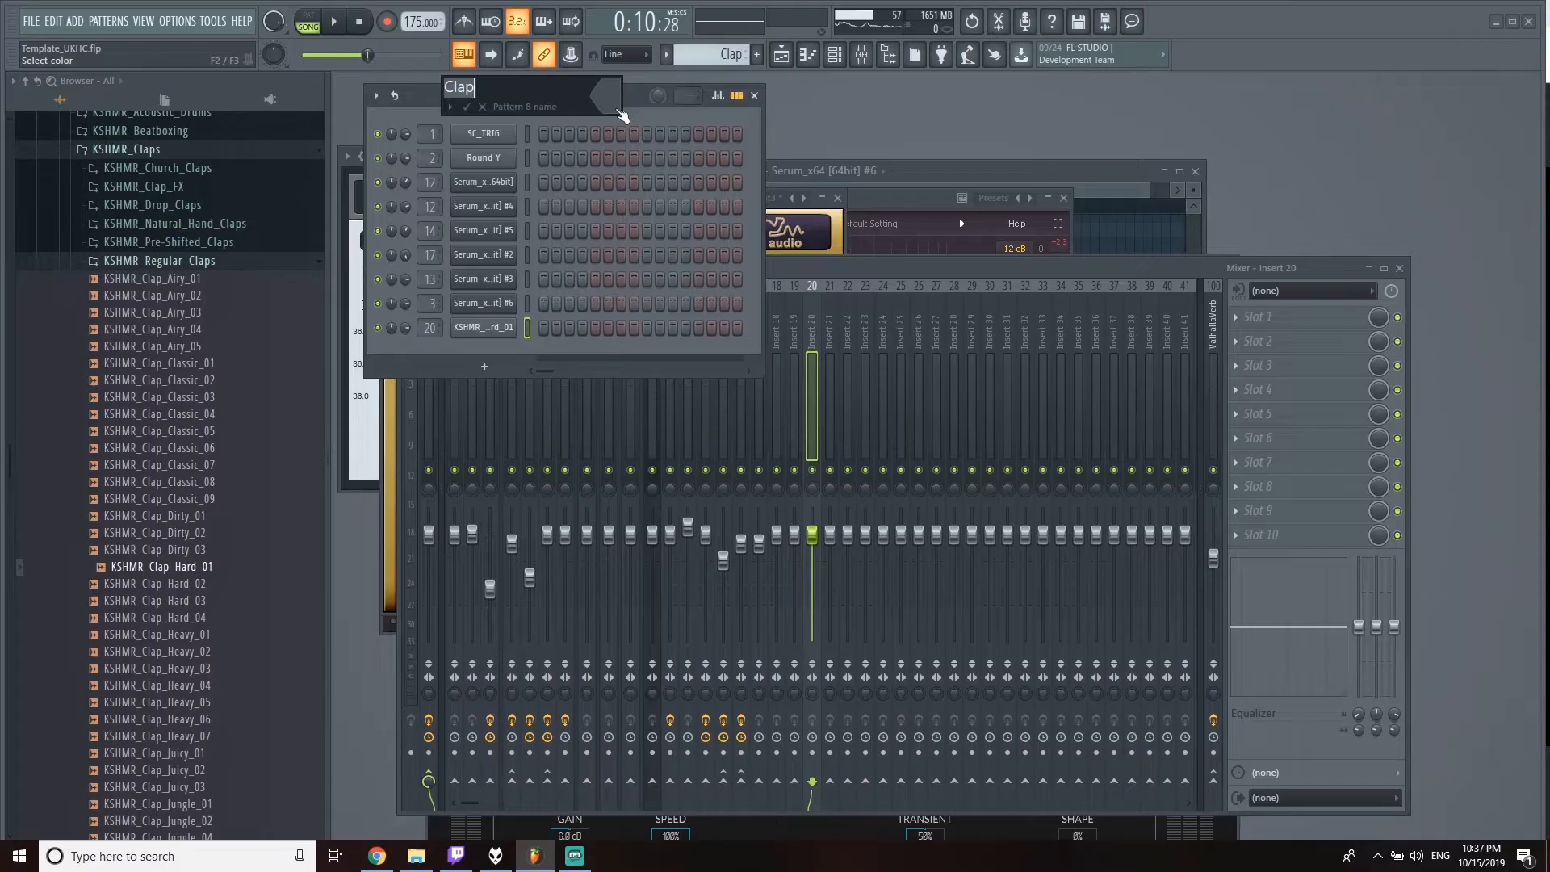
key("Return")
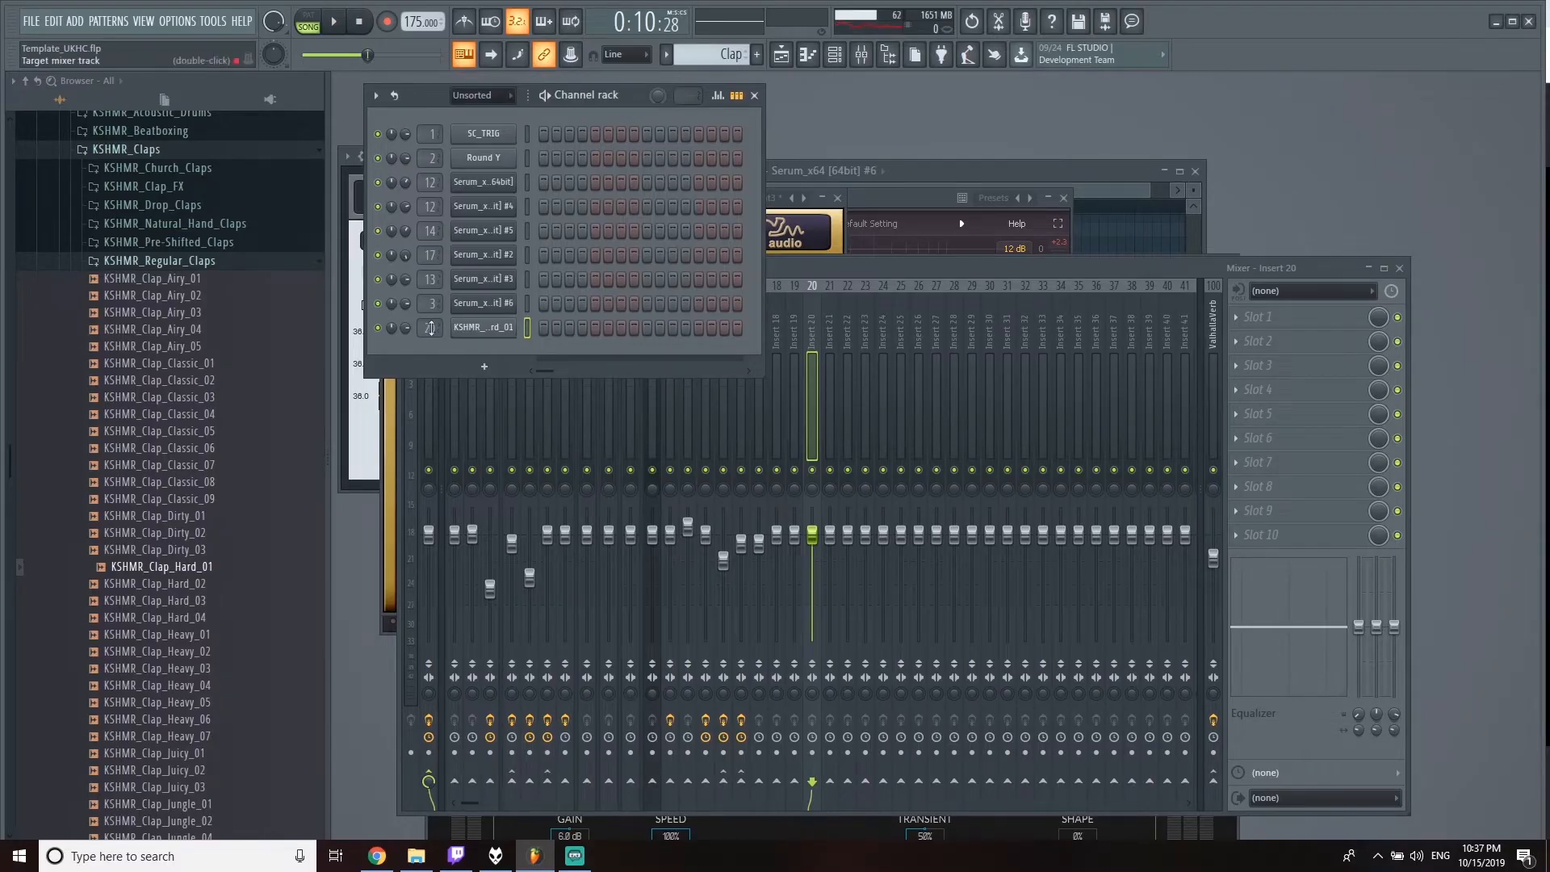
Step: Insert ValhallaRoom in the first effect slot of Insert 20 and reduce the slot's mix level
left_click(1246, 319)
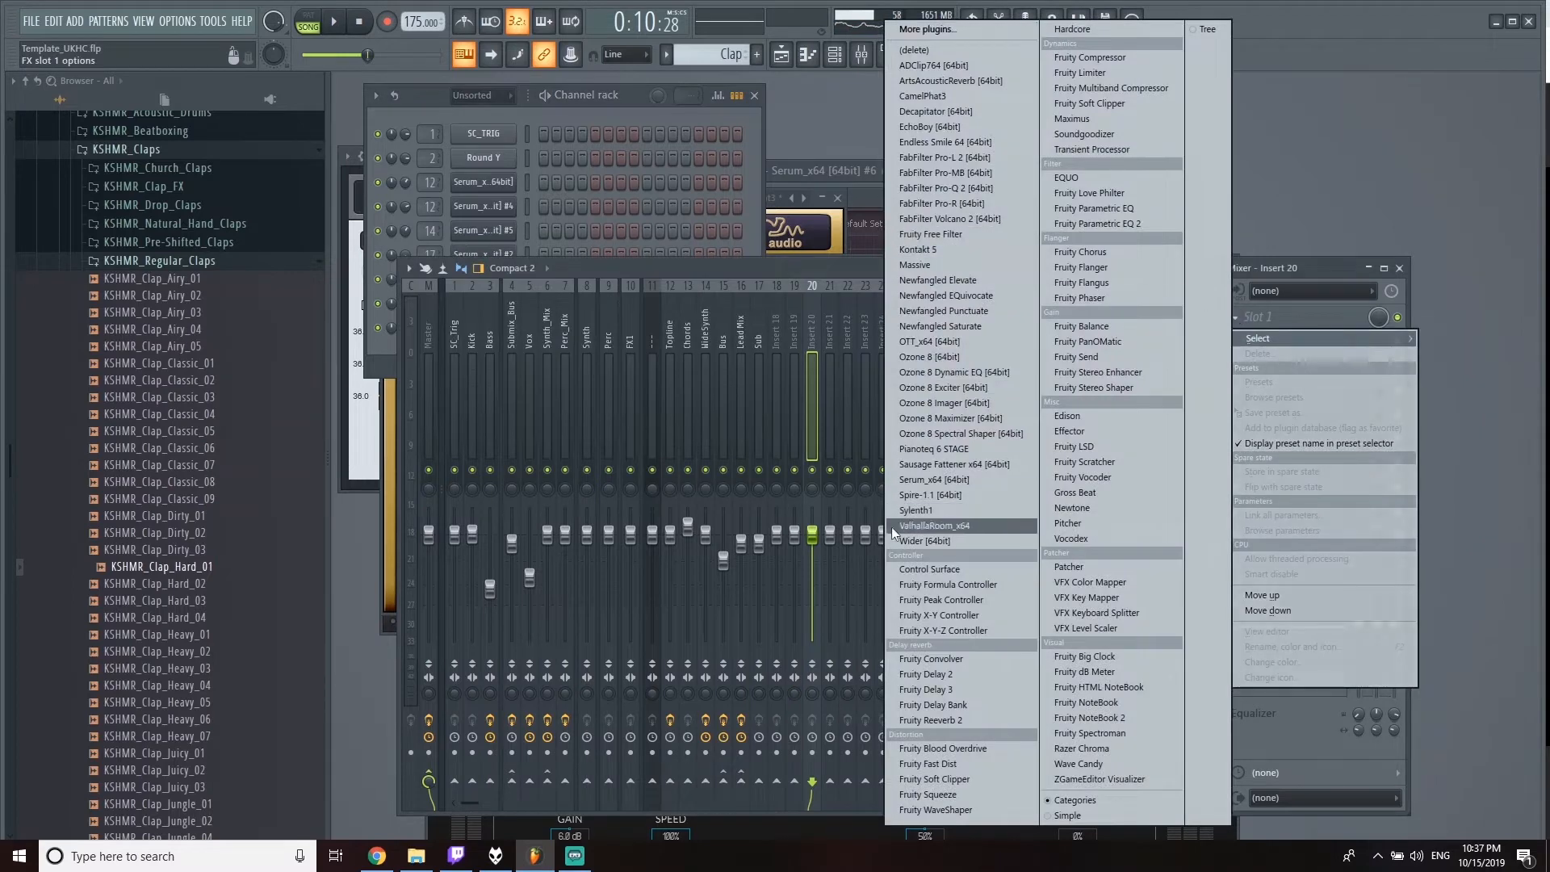
left_click(960, 531)
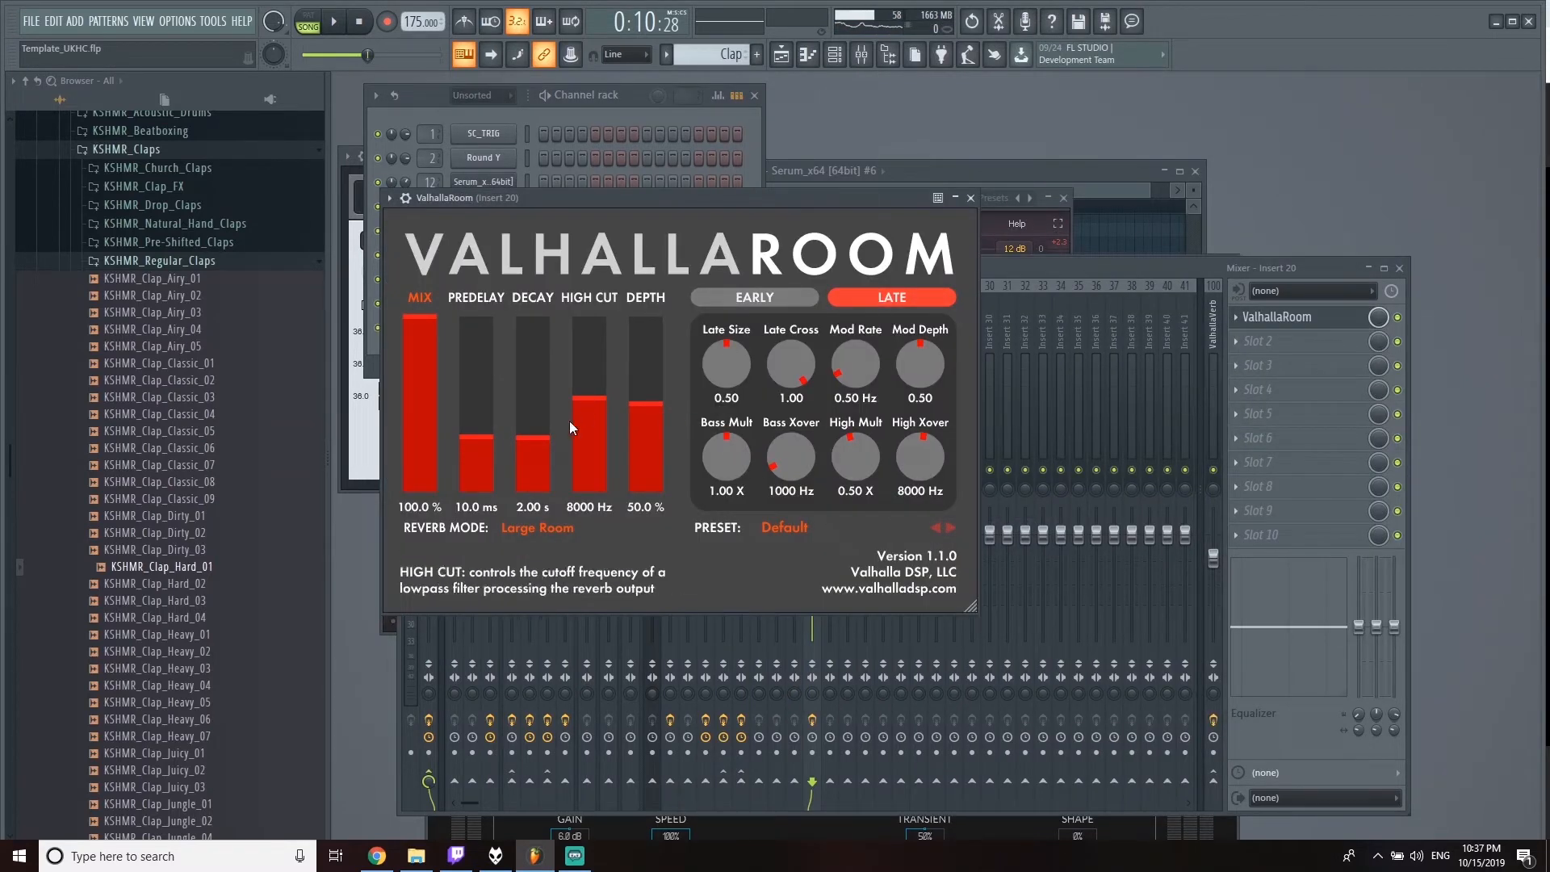
left_click_drag(1377, 320, 1377, 333)
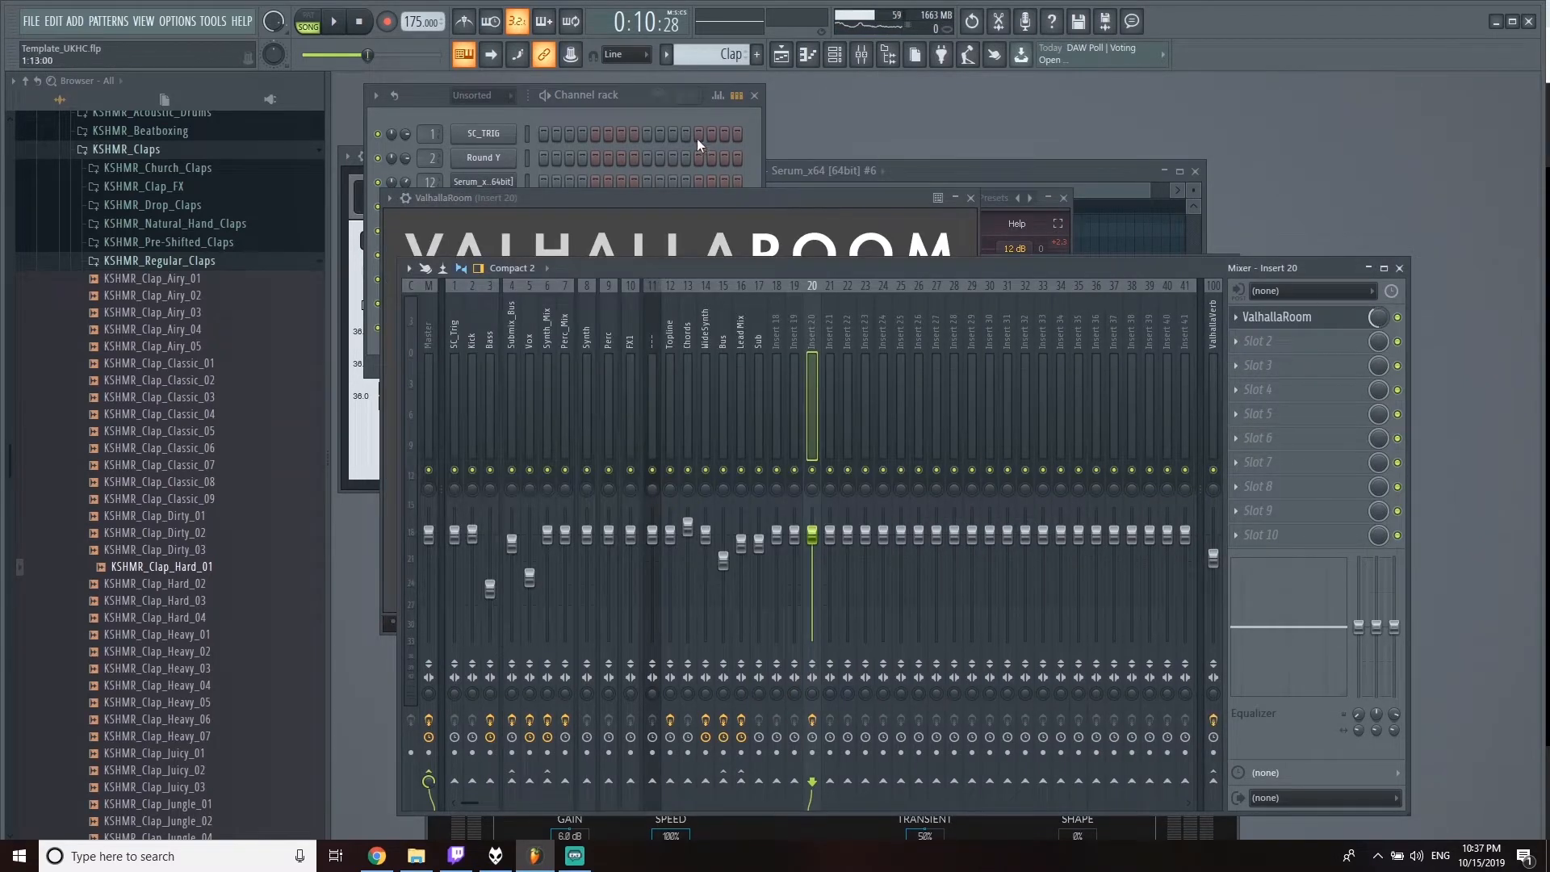
Step: Program clap hits on steps 1, 5 and 9 of the Clap pattern and return to the playlist
key("space")
left_click(612, 184)
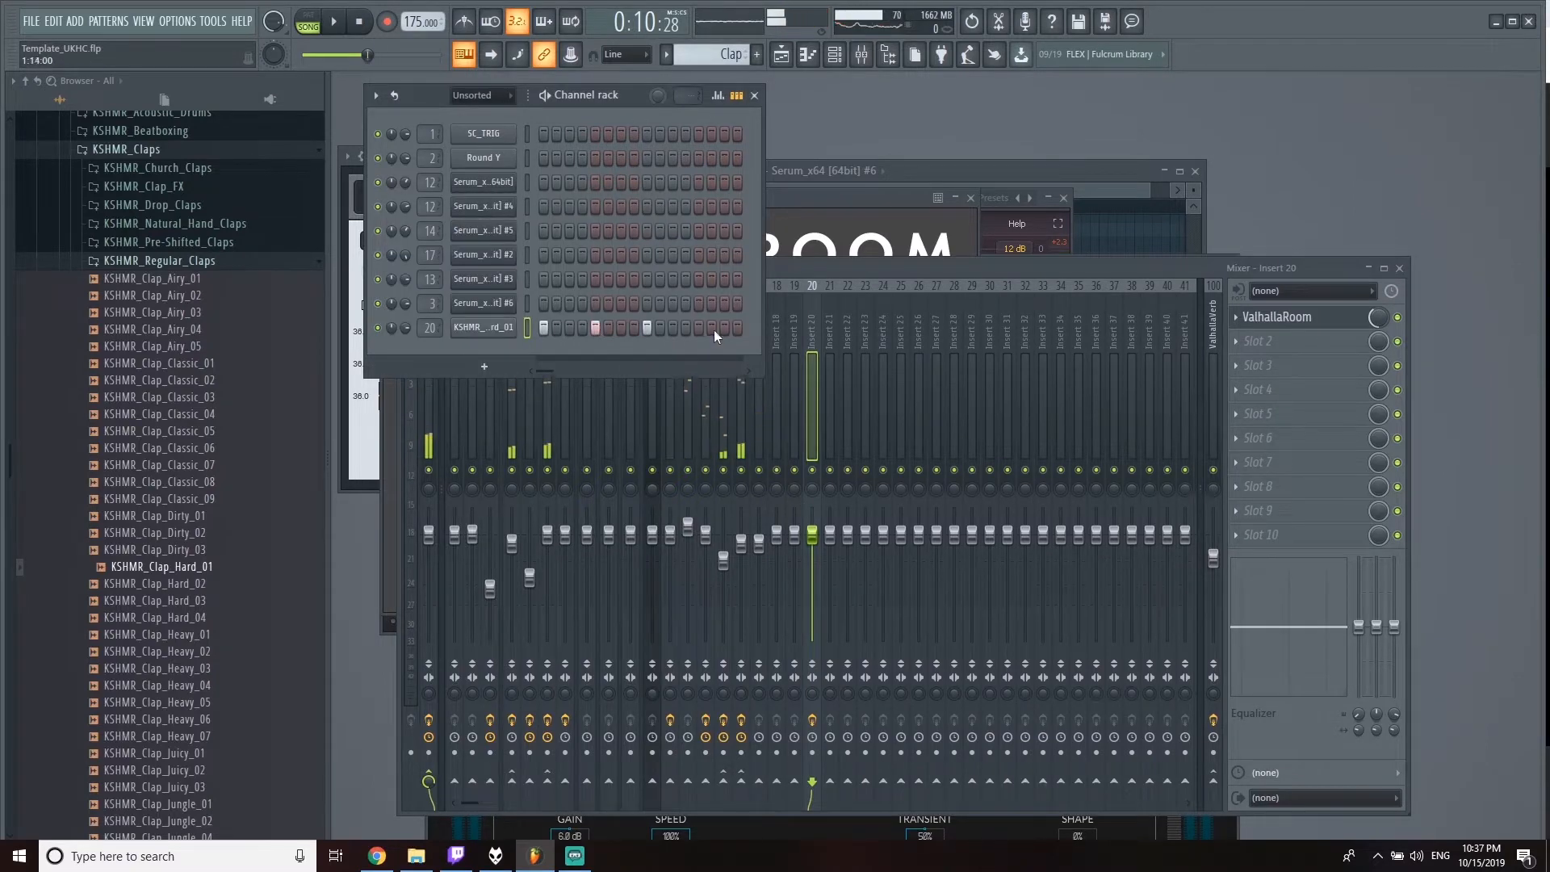
left_click(767, 437)
key("F5")
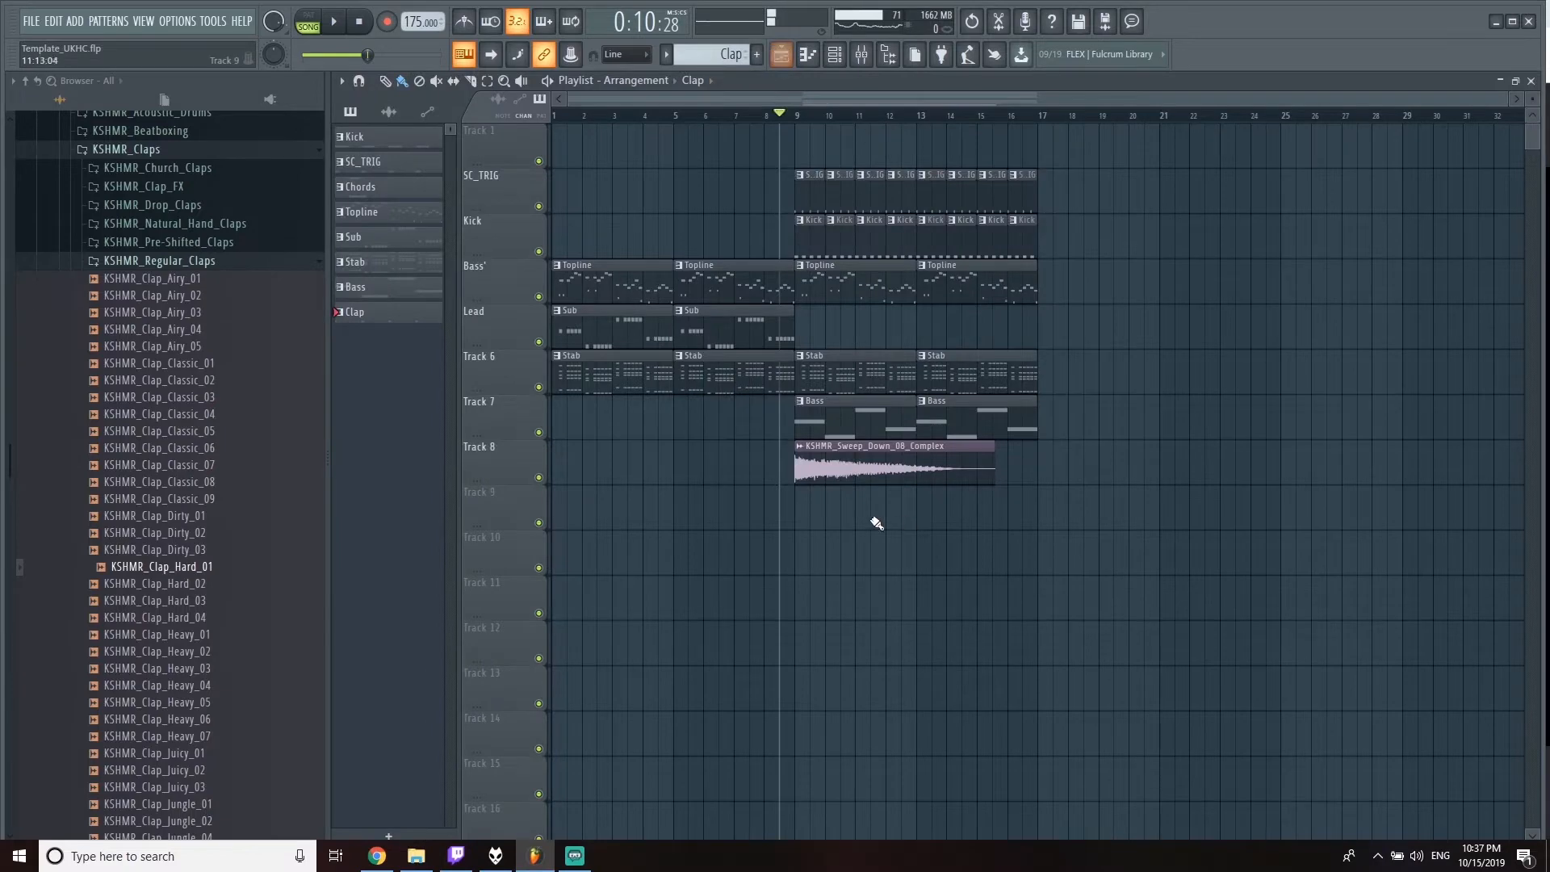
Step: Paint the Clap pattern across bars 9 to 16 on Track 9 and lower the Insert 20 fader to about -3.6 dB during playback
left_click_drag(804, 513, 1042, 509)
key("space")
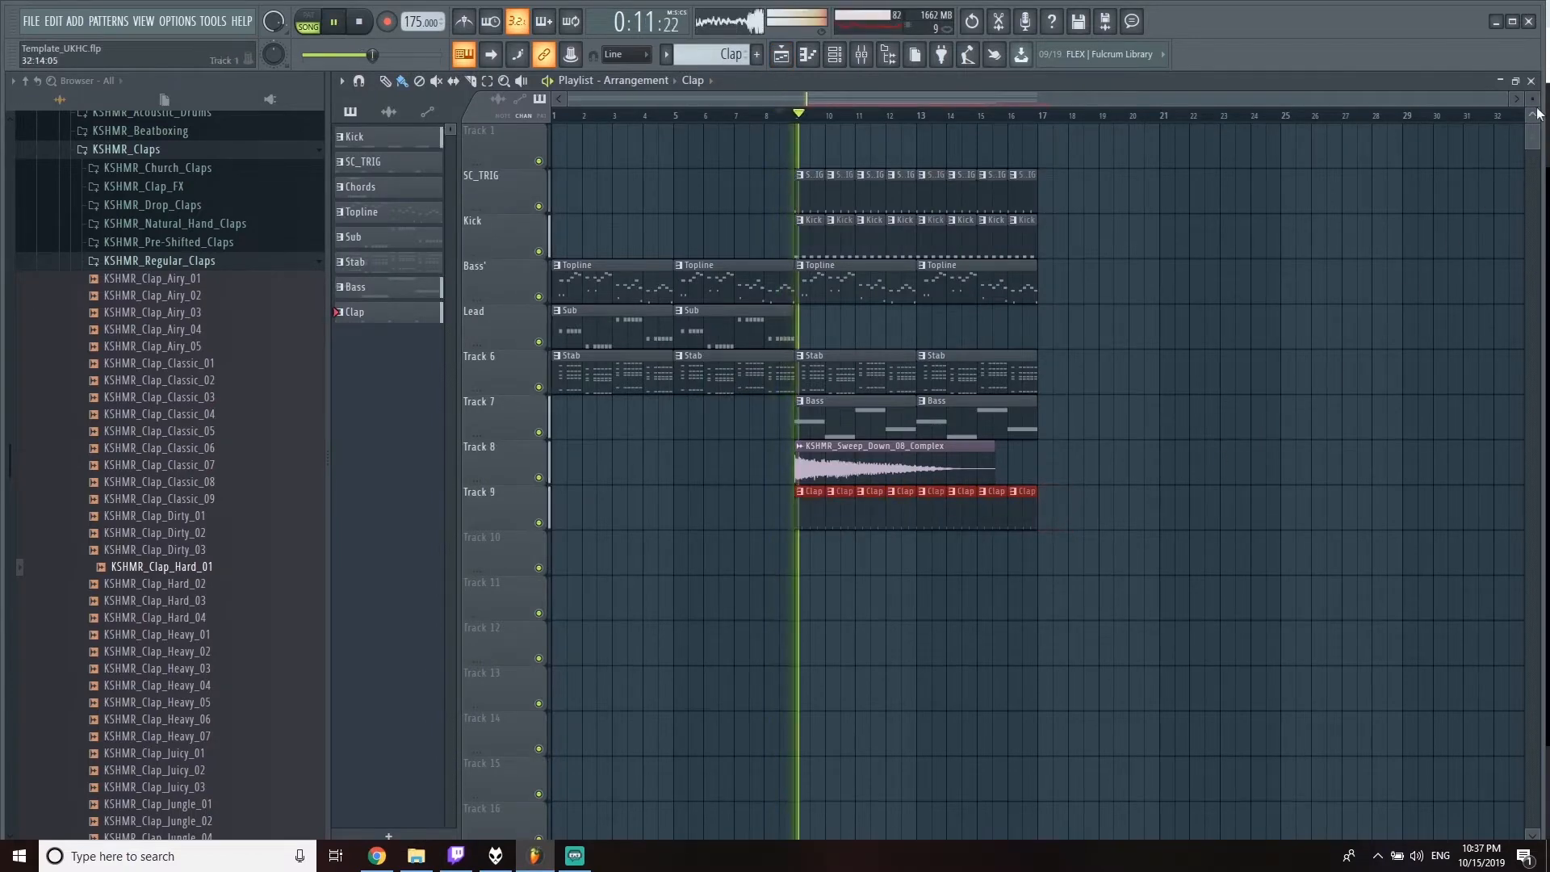
left_click(1530, 80)
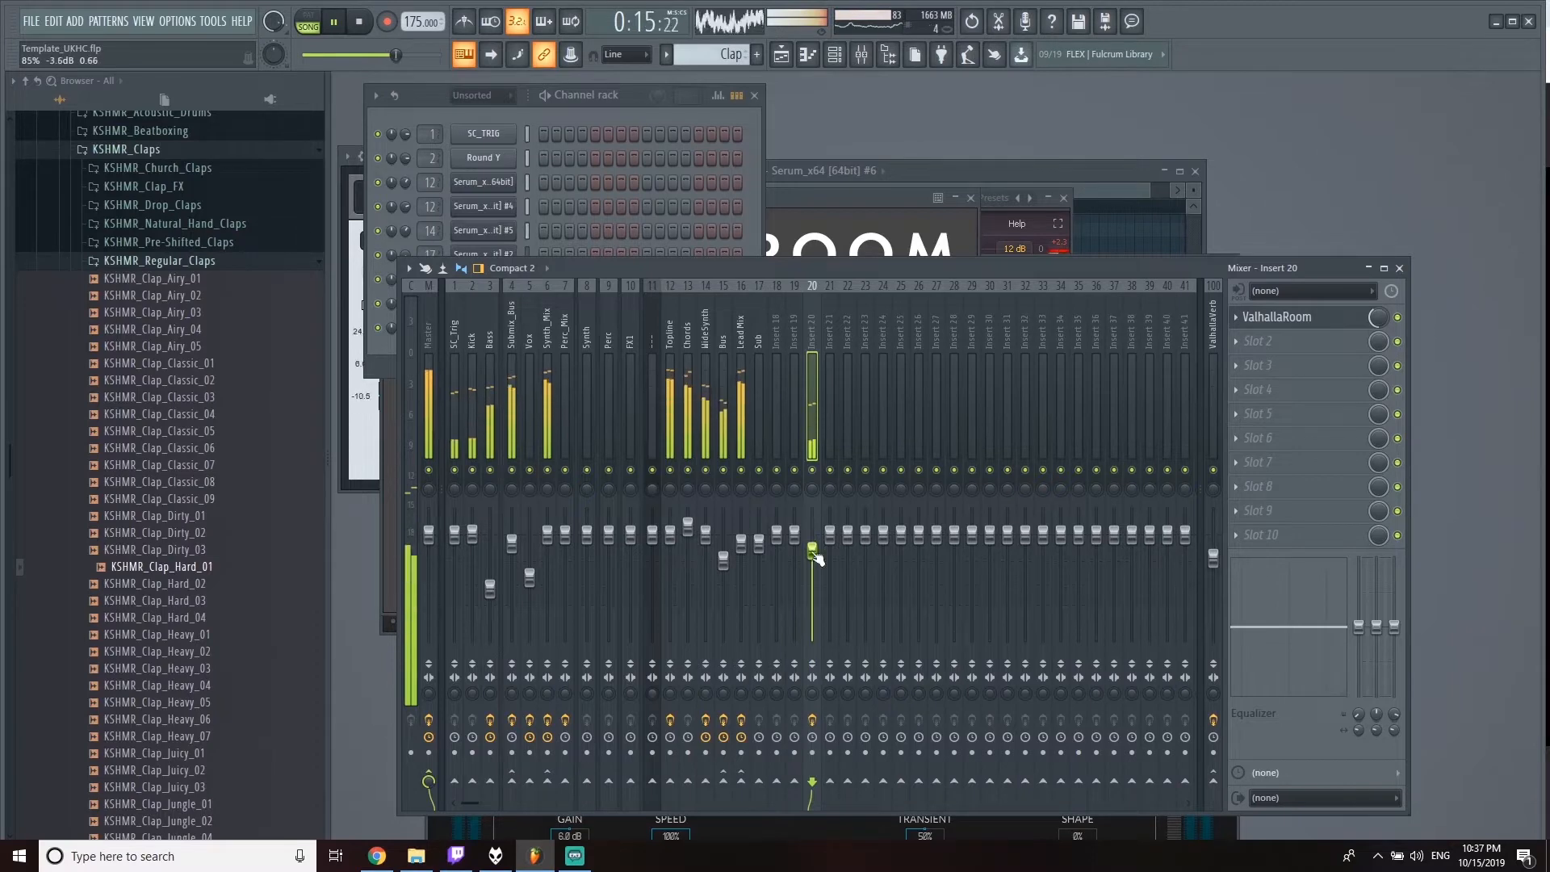
key("space")
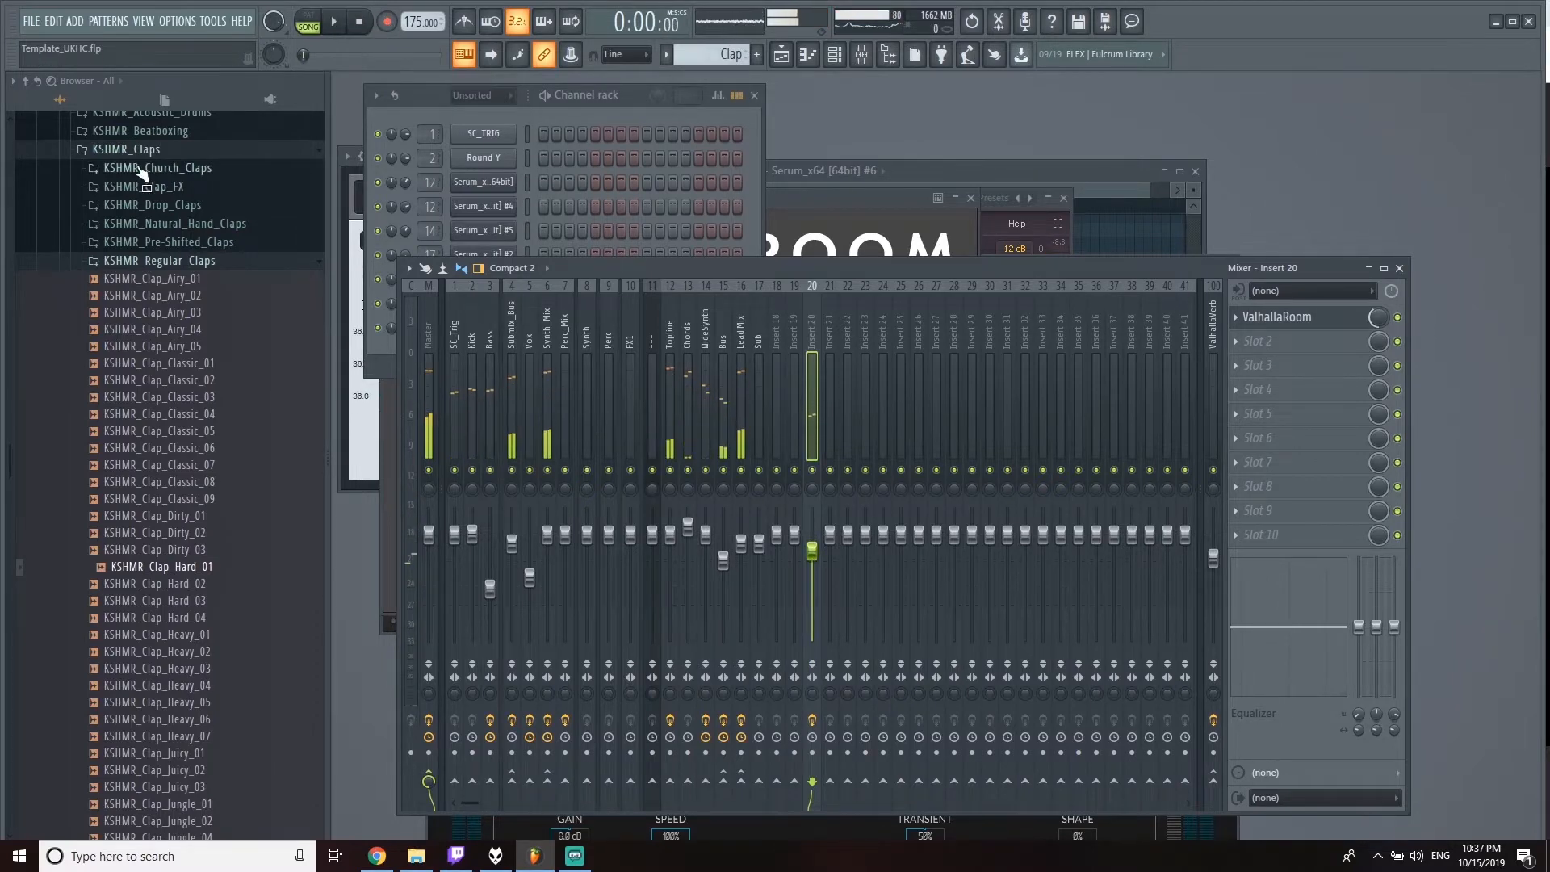
Step: Place the KSHMR_Crash_09 sample at bar 9 on Track 10 and play the arrangement
left_click_drag(147, 489, 789, 565)
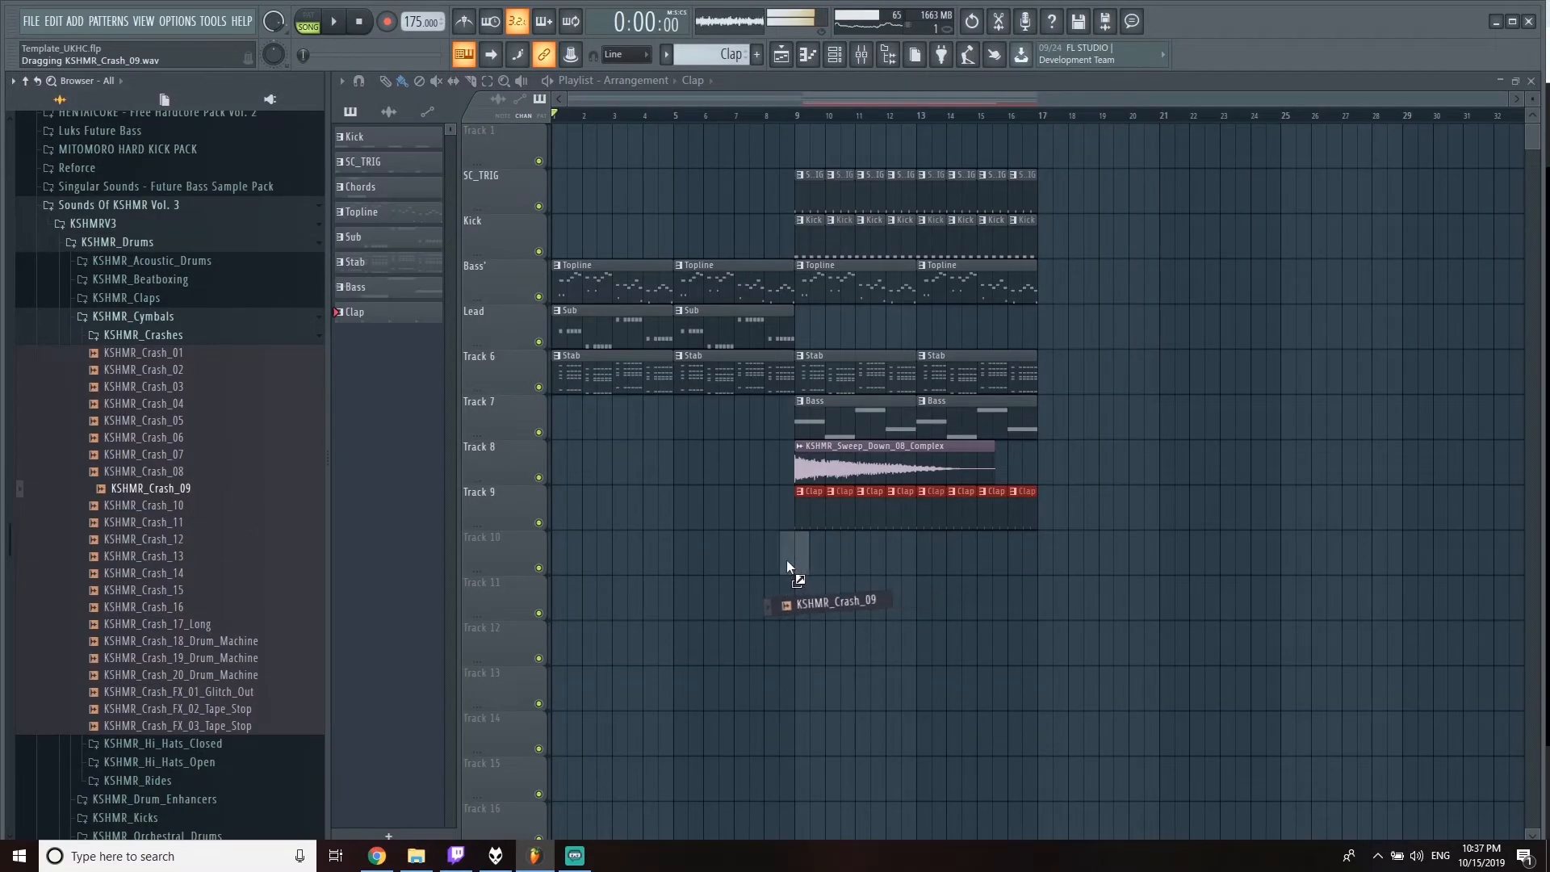
key("space")
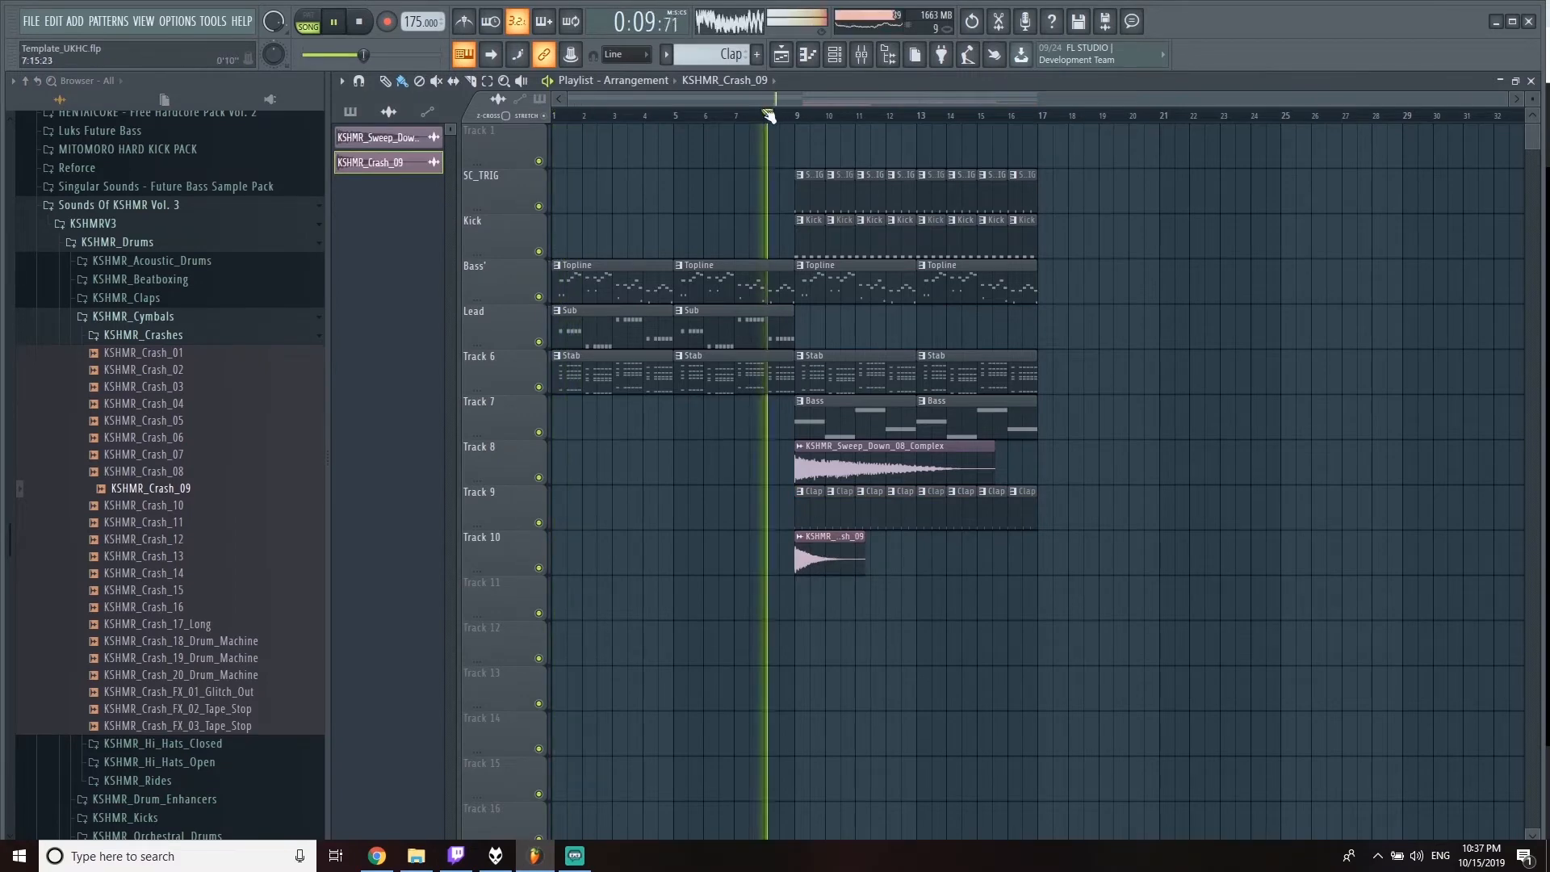
Step: Select all playlist clips in bars 9 to 16 and move them together to start at bar 17
left_click_drag(1170, 655, 803, 206)
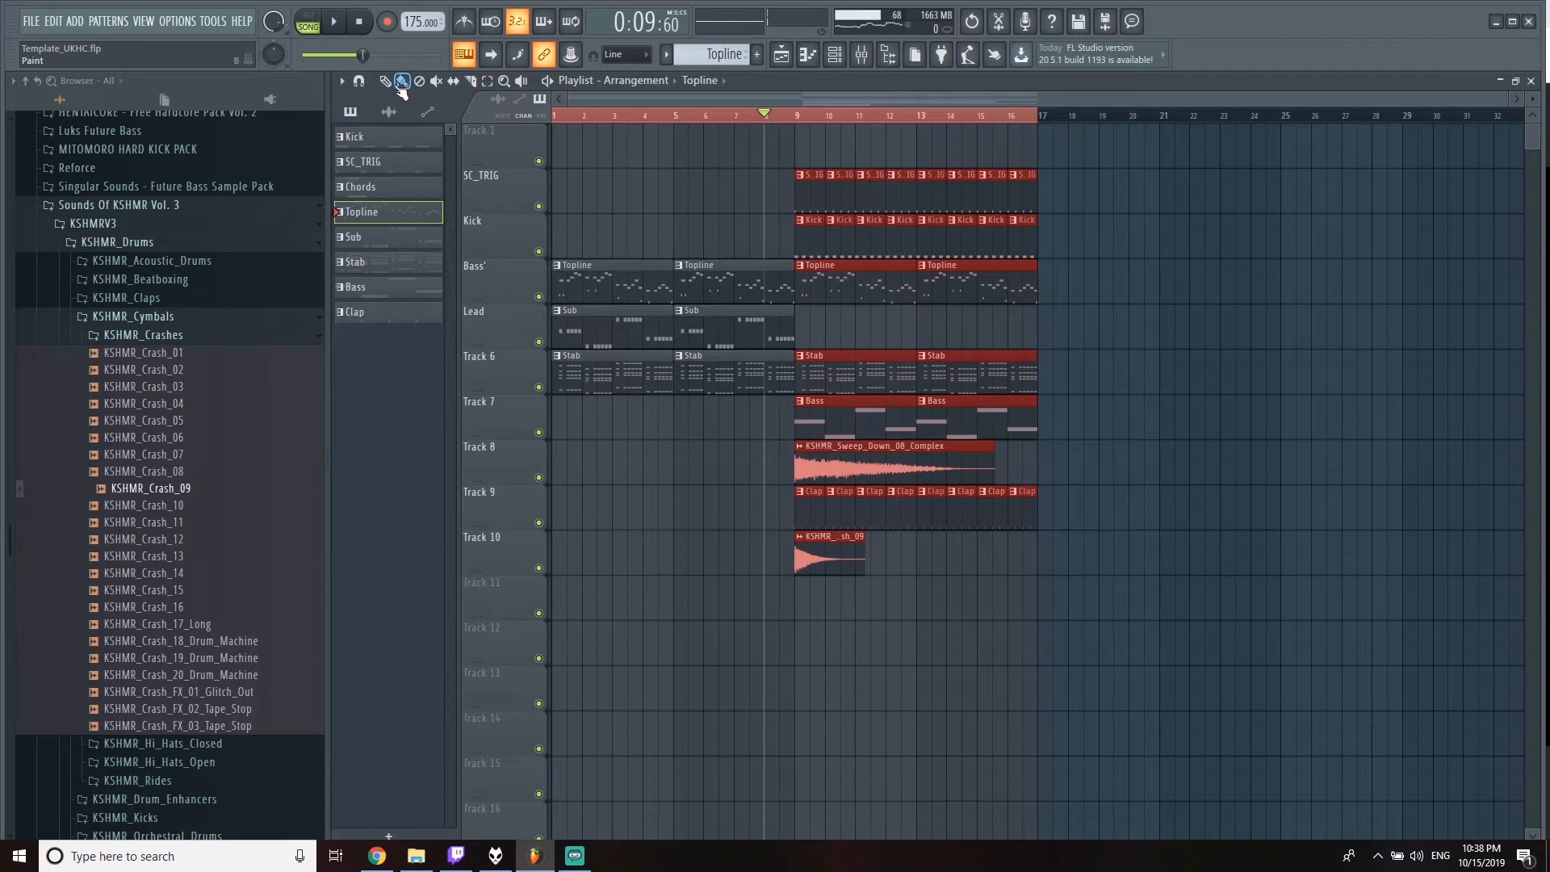
left_click_drag(817, 233, 1062, 222)
left_click(939, 330, "ctrl")
Step: Duplicate the intro's Topline, Sub and Stab clips into bars 9 to 16
left_click_drag(882, 213, 595, 367)
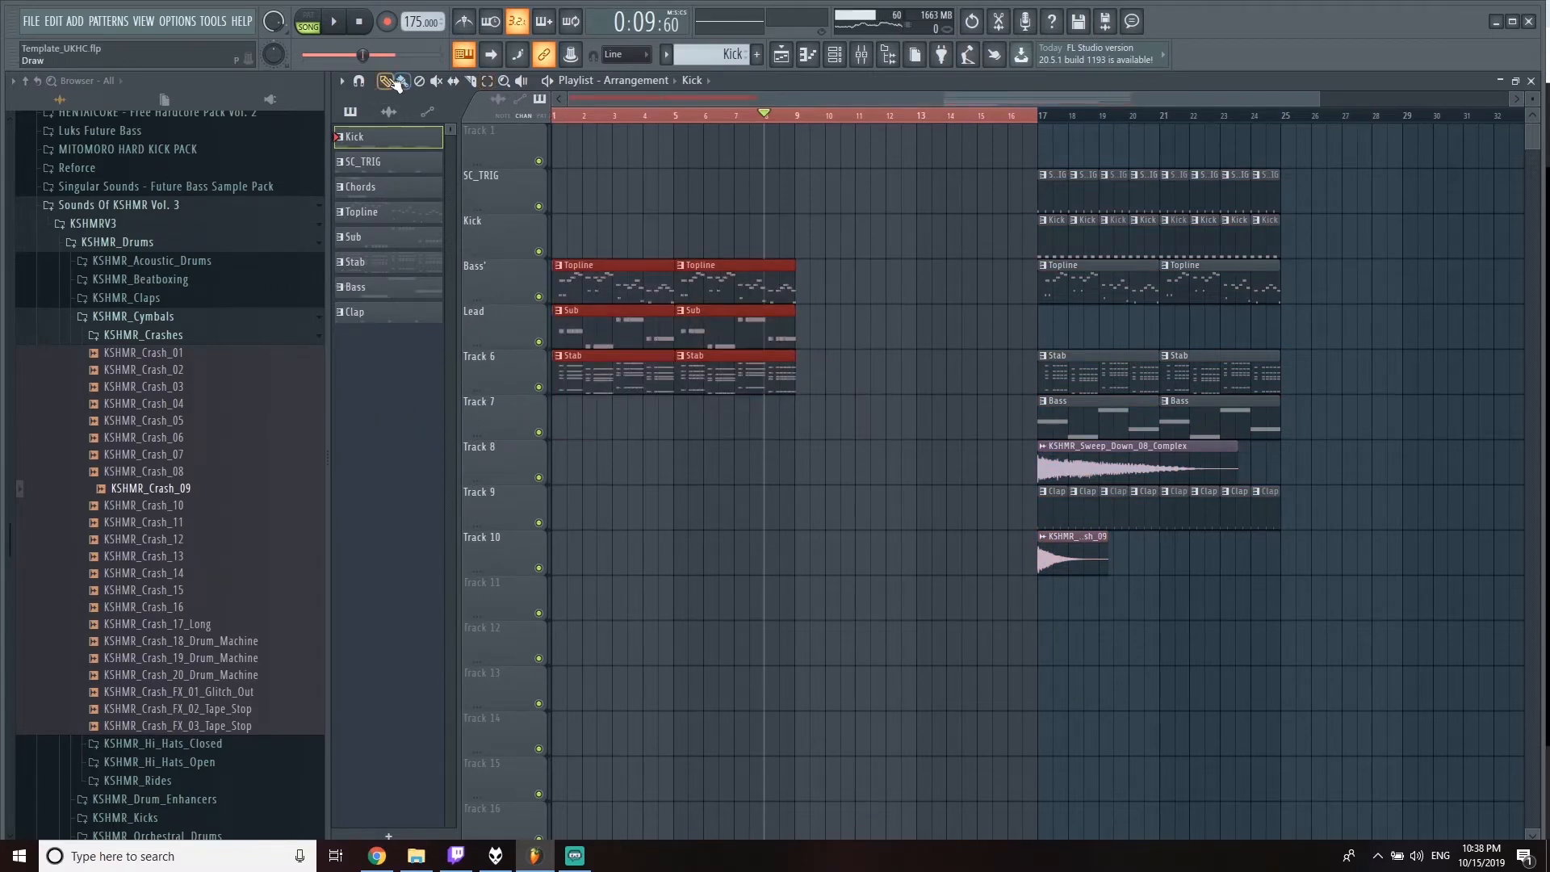
left_click_drag(586, 291, 874, 305)
left_click_drag(874, 305, 829, 304)
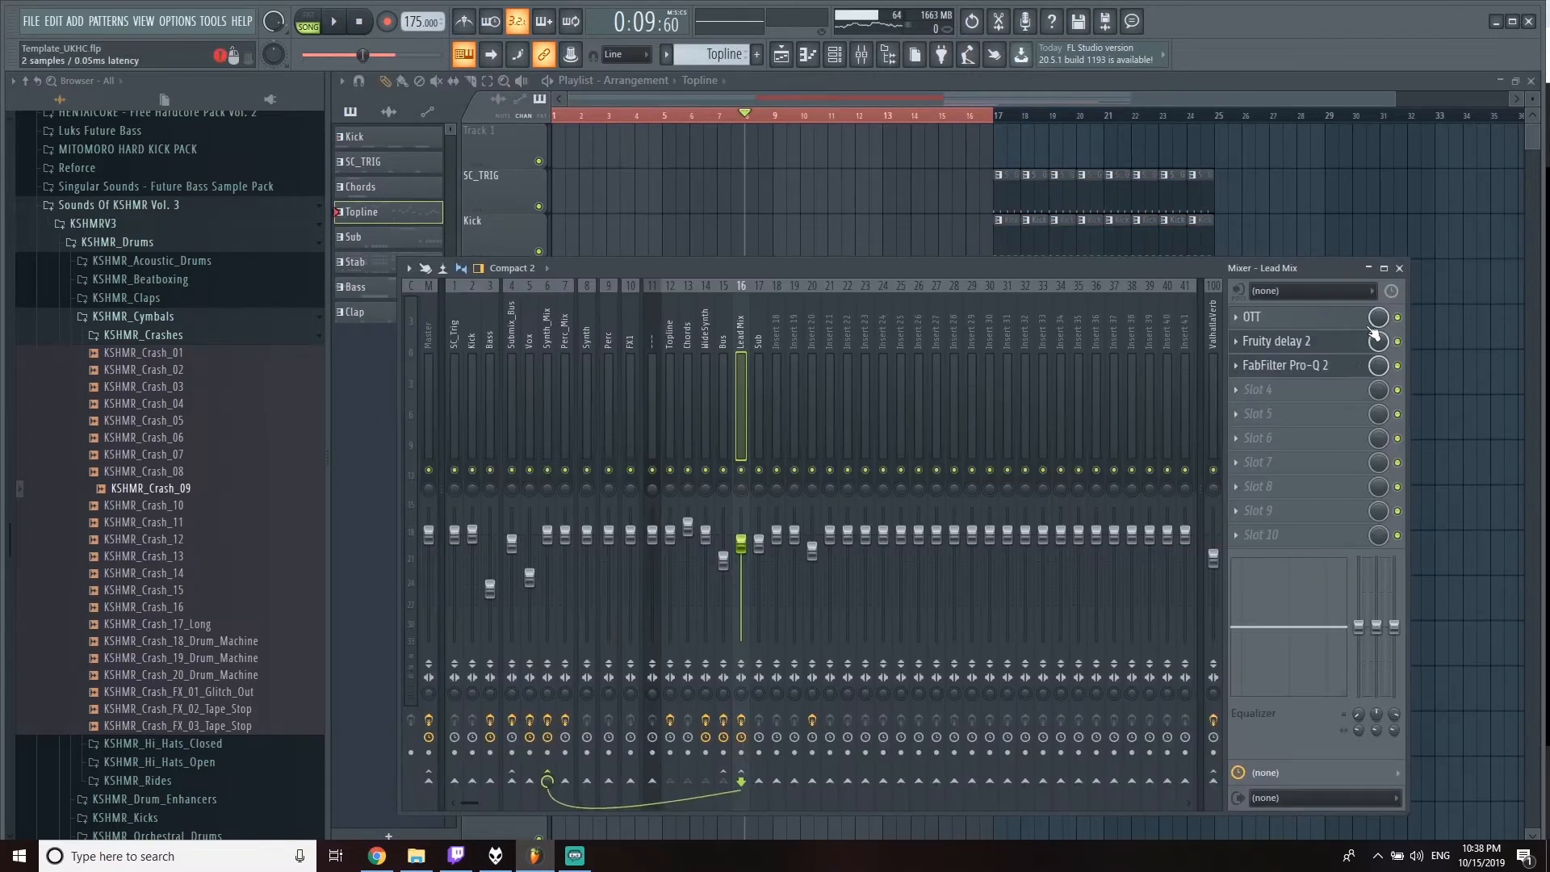
Step: Create an automation clip for Band 1 Frequency of the FabFilter Pro-Q 2 on the Lead Mix track
left_click(1331, 370)
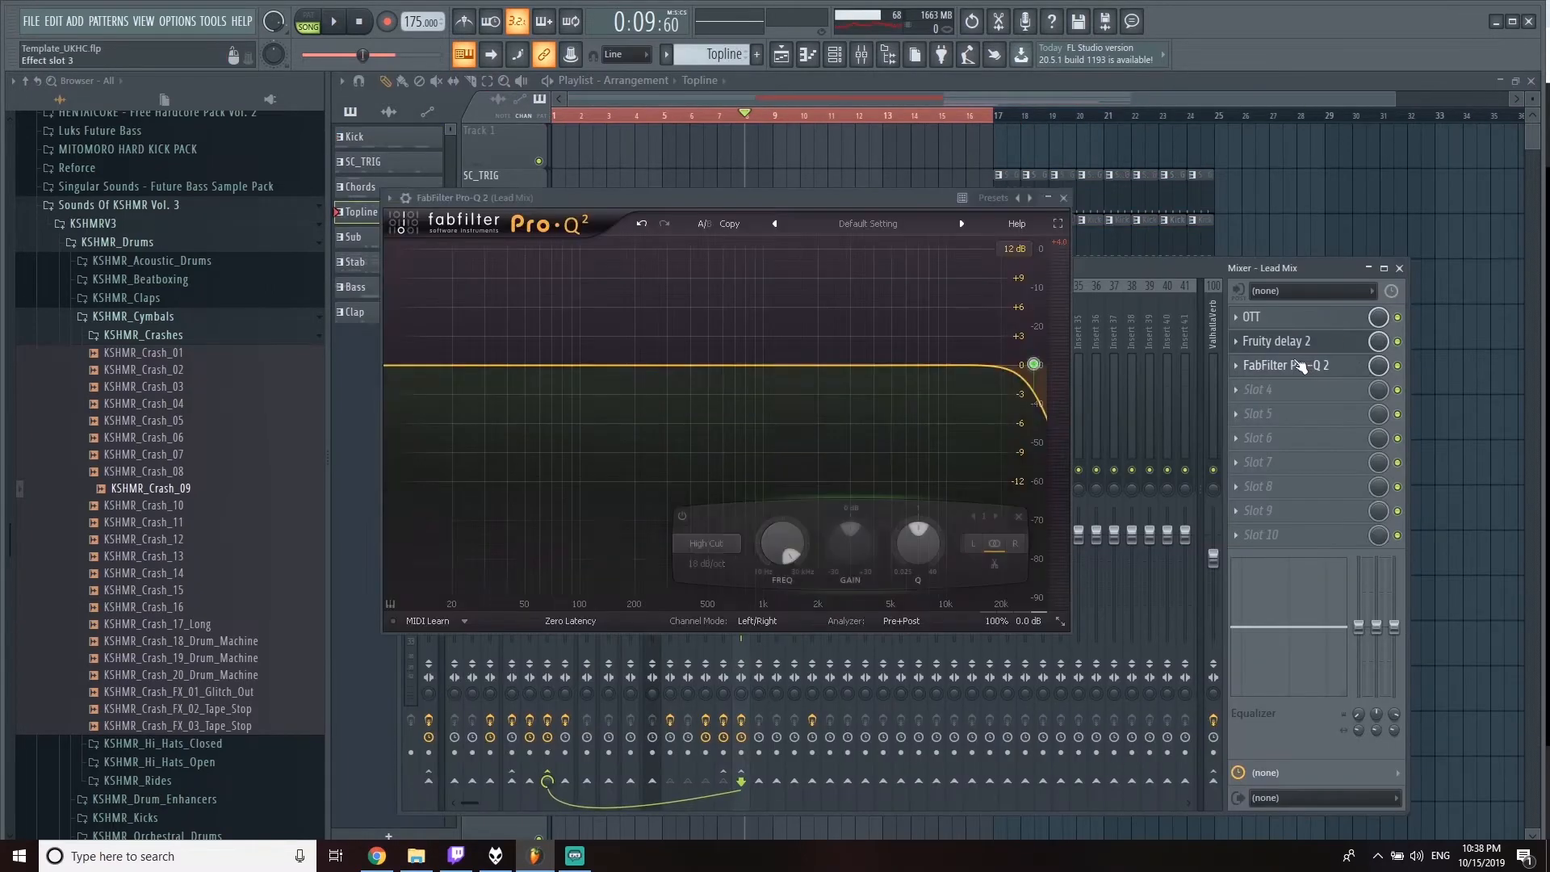
left_click(390, 198)
mouse_move(484, 263)
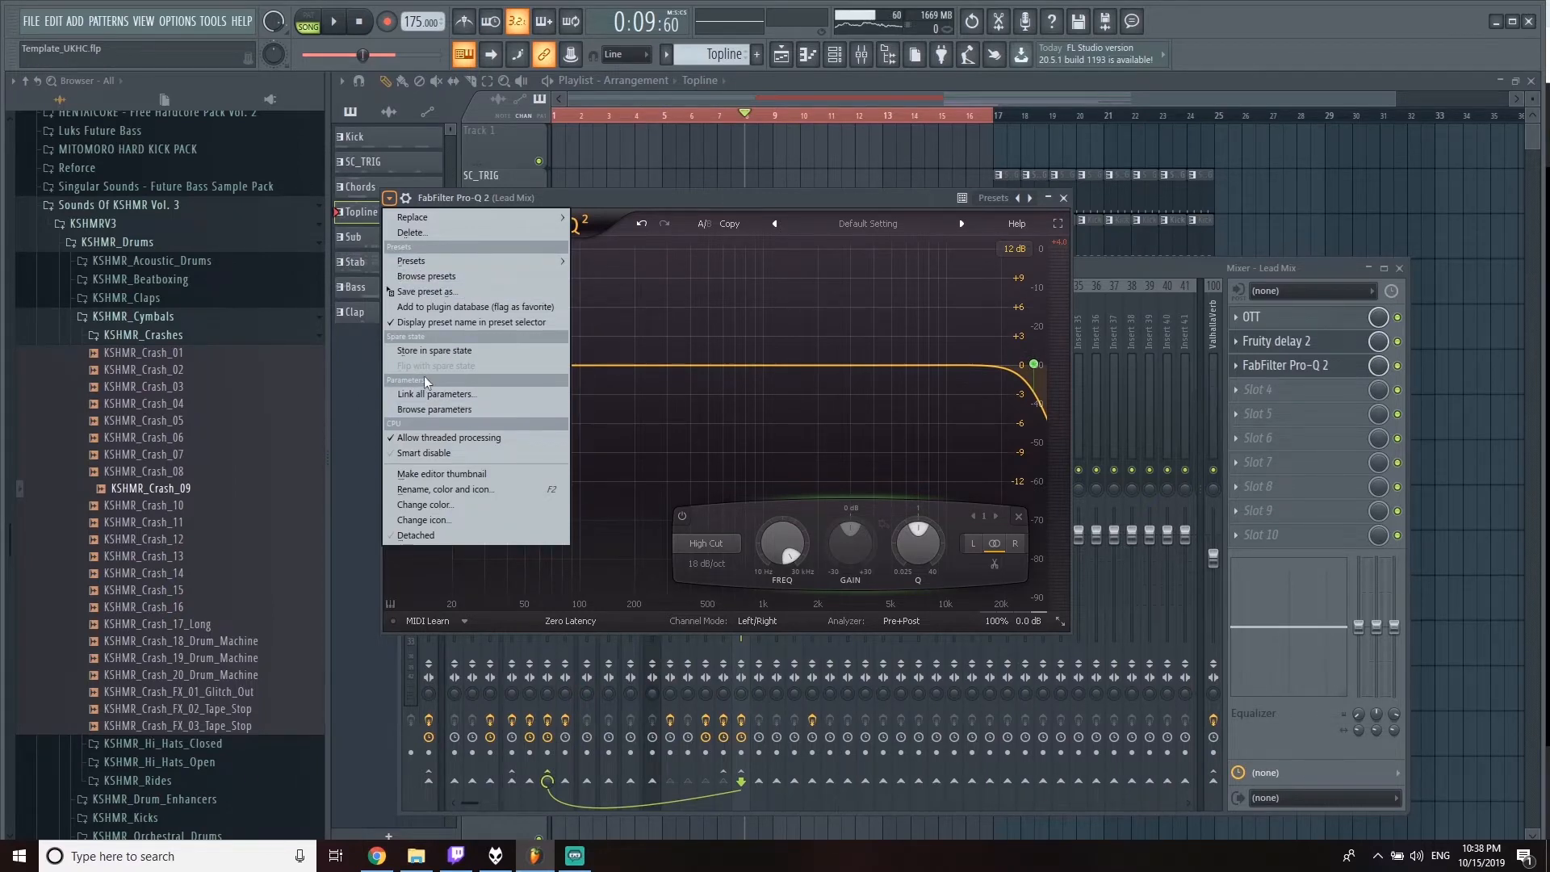
left_click(438, 409)
scroll(161, 646, "down", 5)
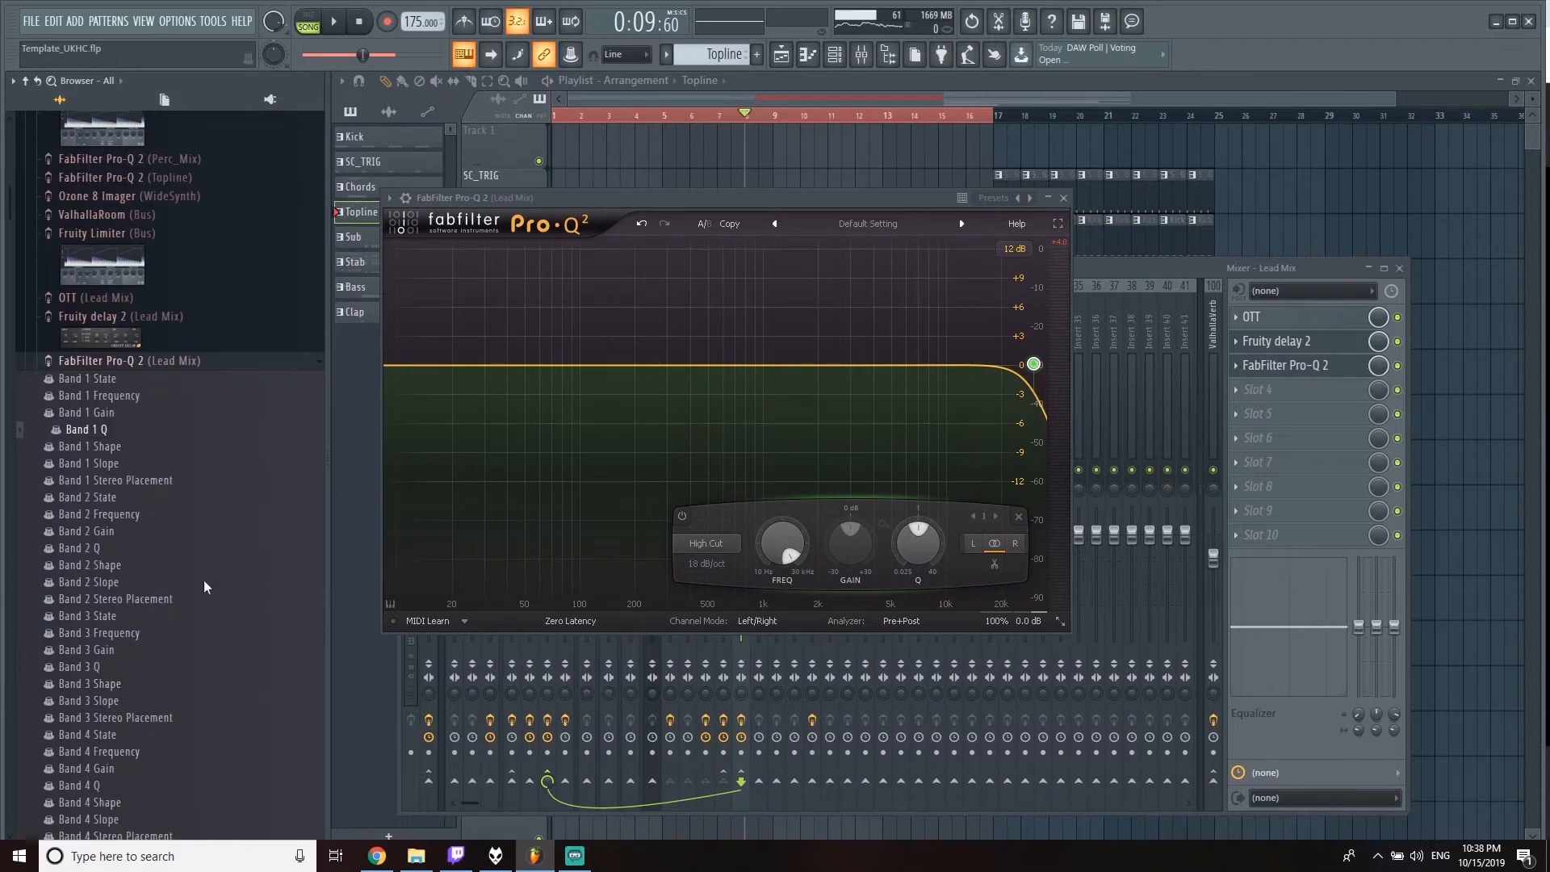
right_click(115, 394)
left_click(223, 461)
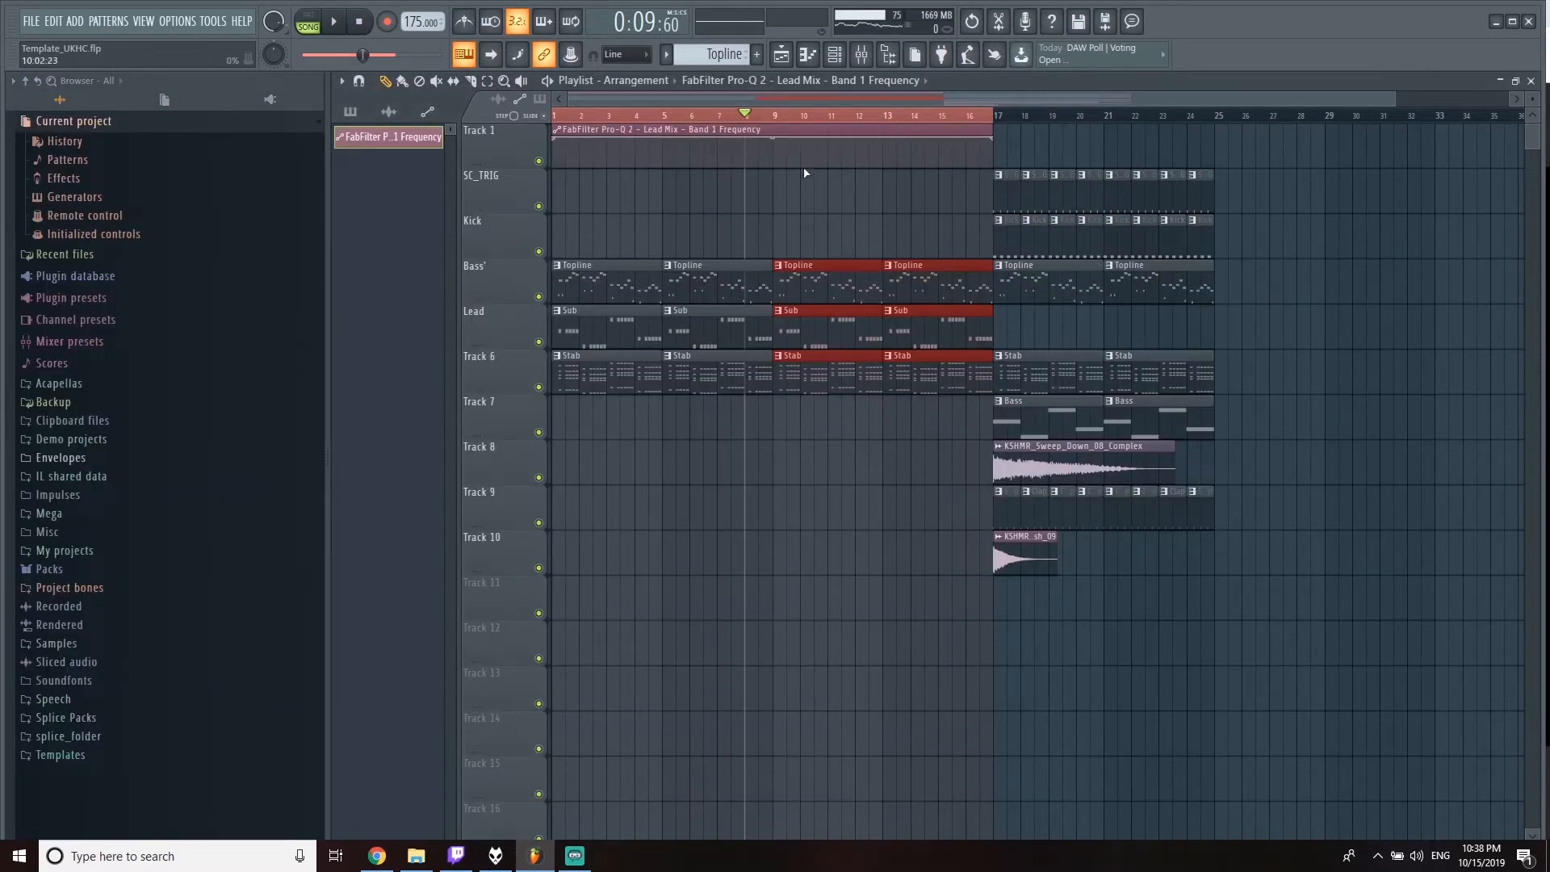
Step: Shape the Band 1 Frequency automation to dip at bar 9 and curve gradually upward to bar 17, checking it in playback
left_click(762, 138)
left_click(771, 162)
key("space")
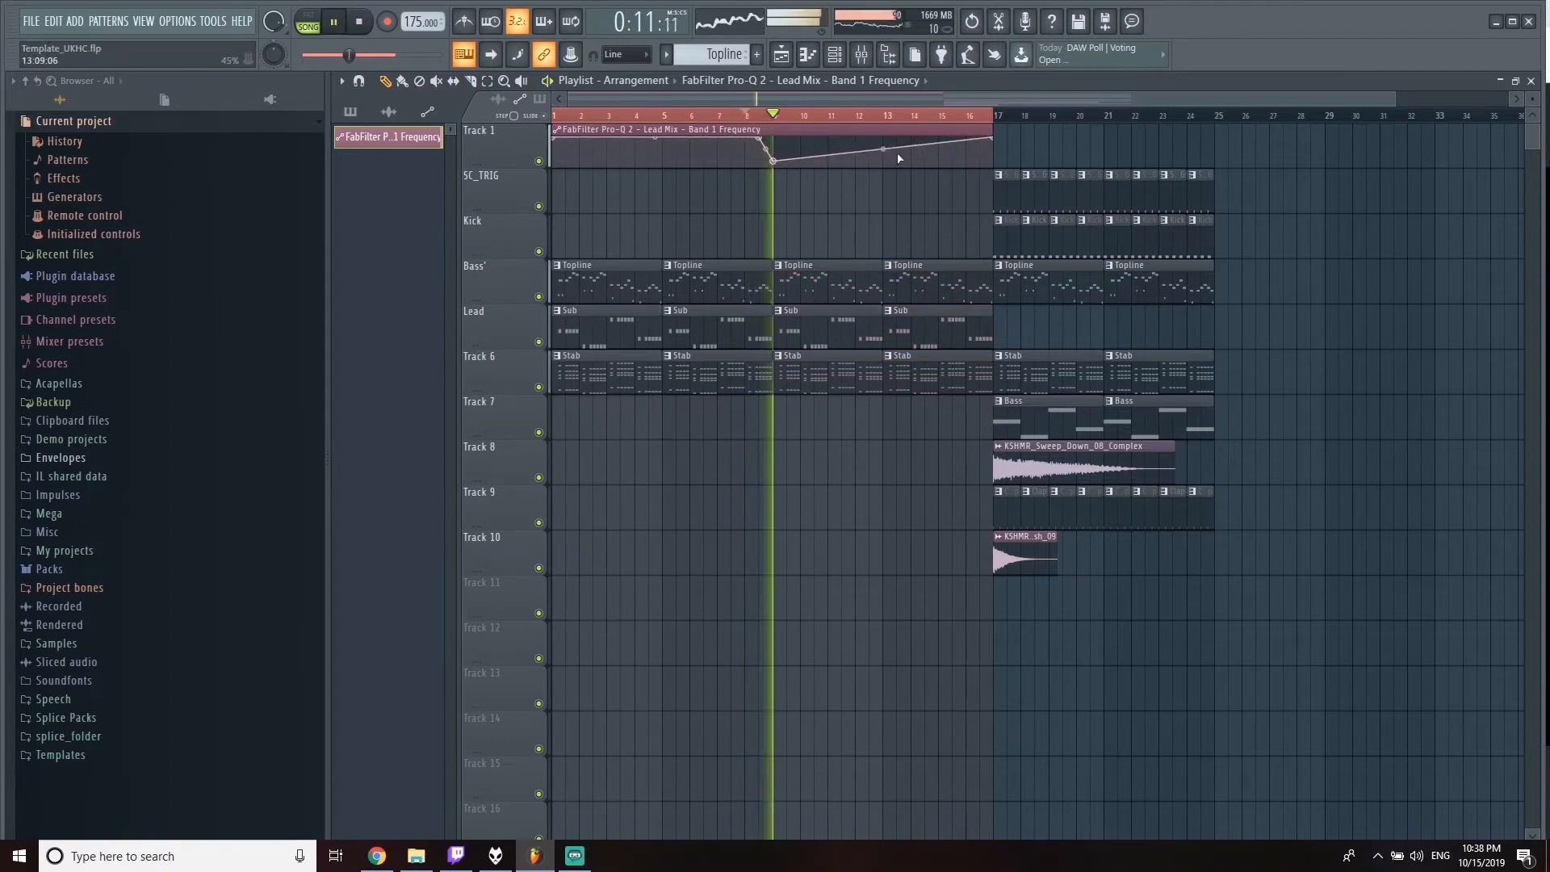
mouse_move(761, 138)
left_mouse_down()
mouse_move(744, 136)
mouse_move(759, 150)
left_mouse_up()
left_click_drag(883, 149, 883, 155)
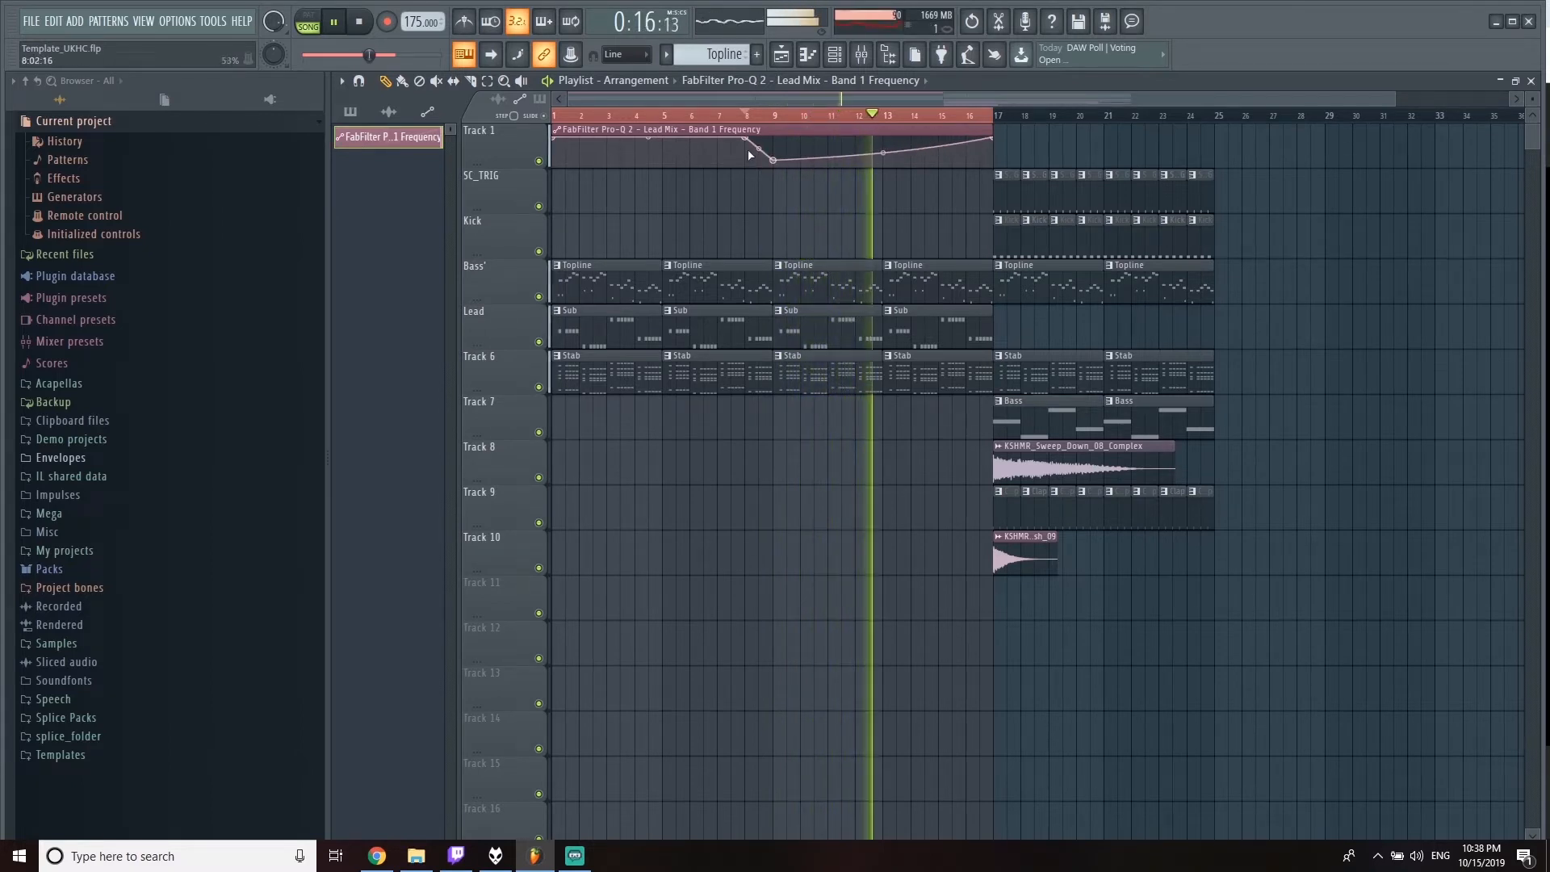
left_click(735, 117)
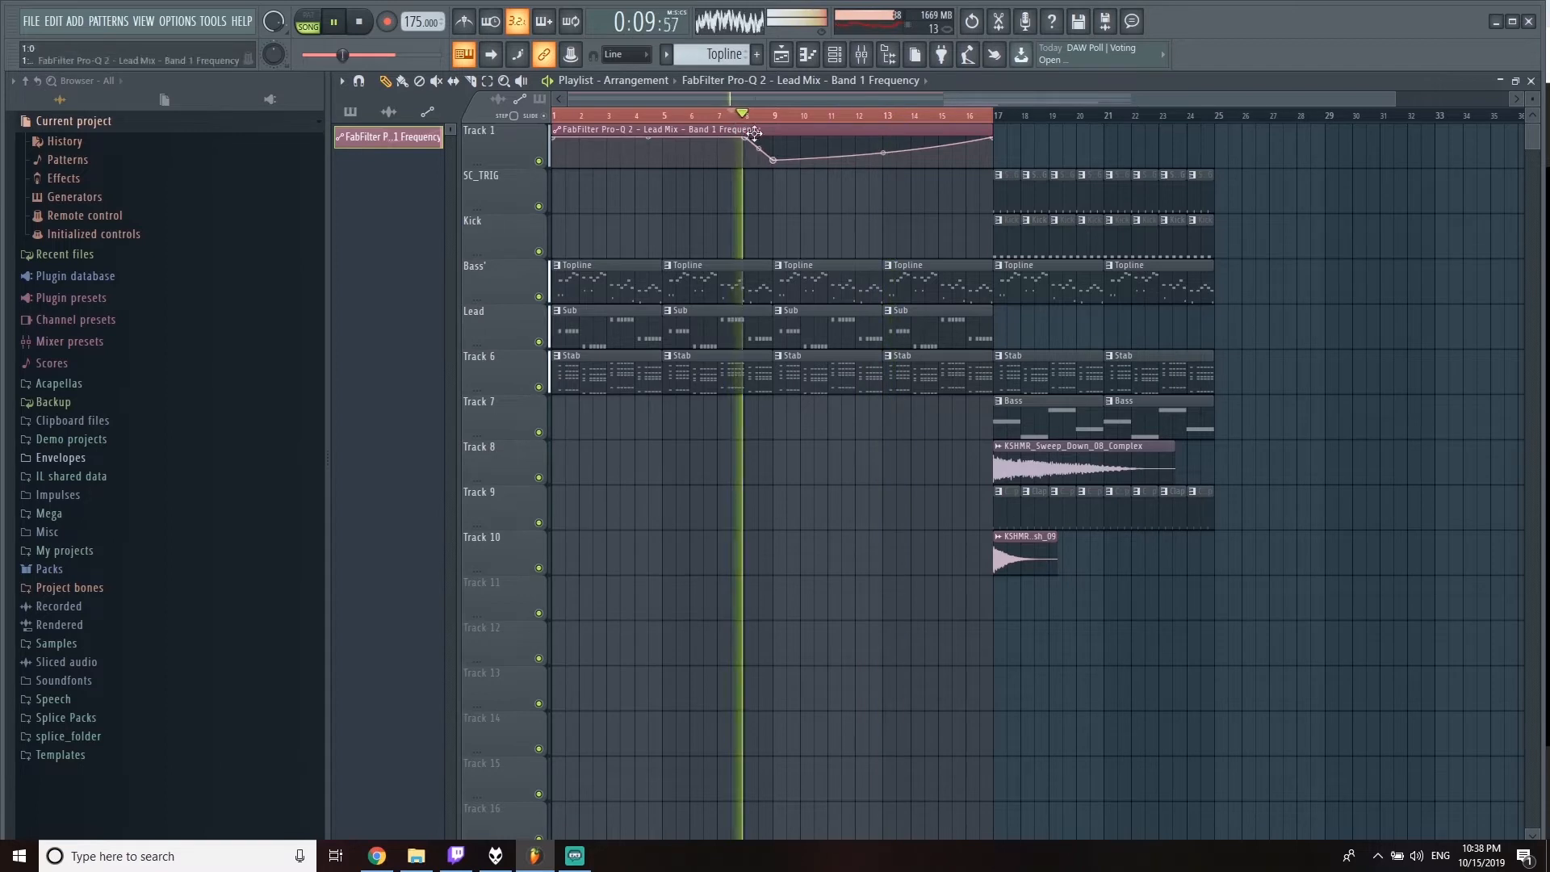
Step: Place KSHMR_Crash_09 on Track 10 and a Kick clip shortened to its first hit on the Kick track, both at bar 9
left_click(1031, 549)
left_click(777, 549)
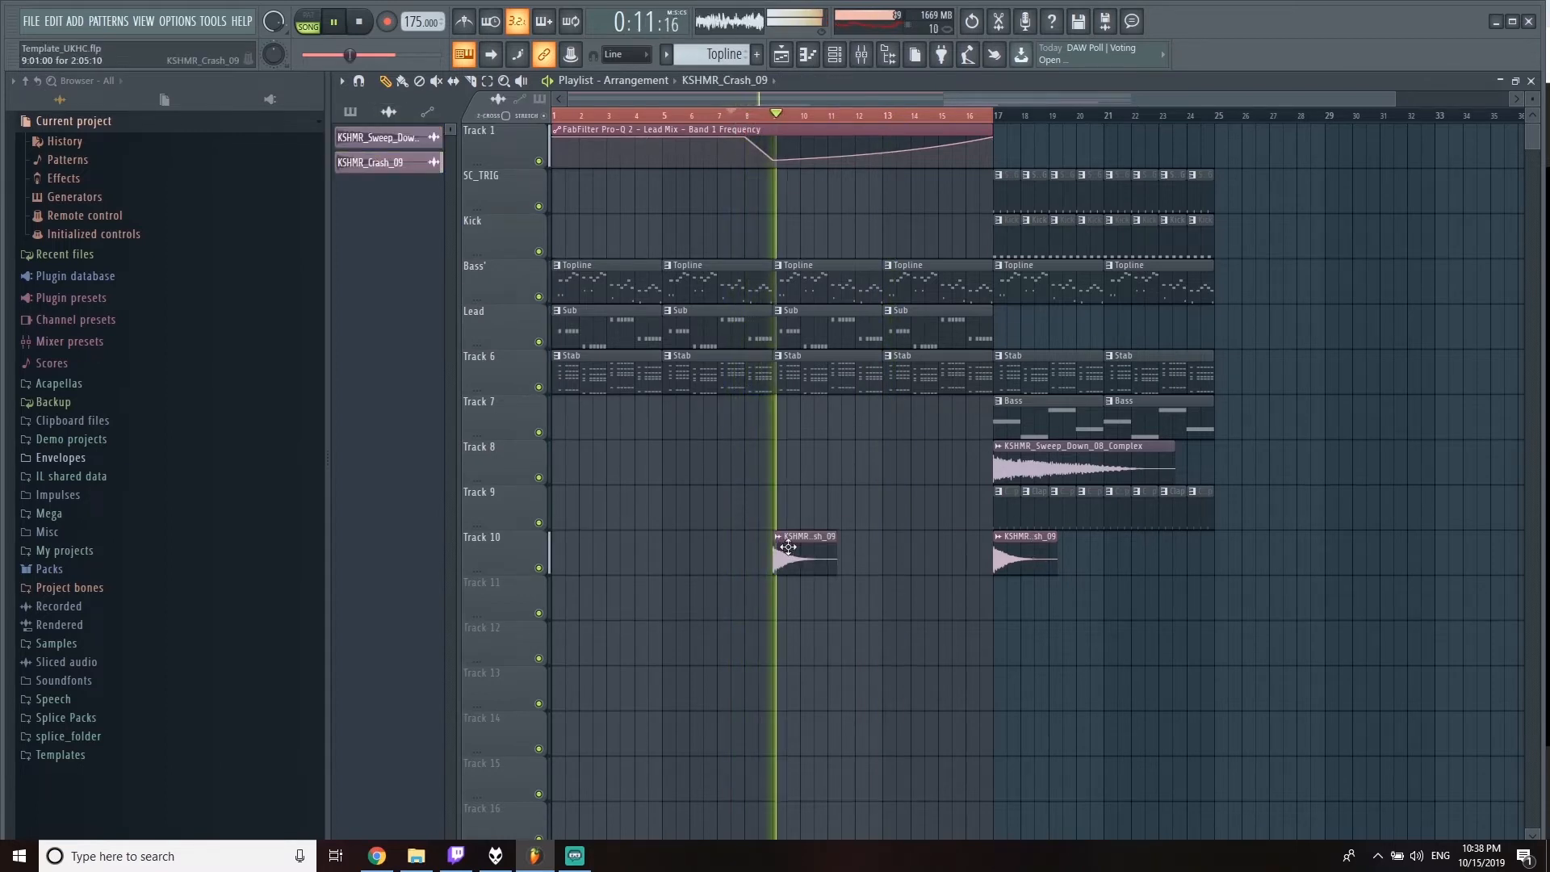
left_click(800, 245)
left_click(801, 245)
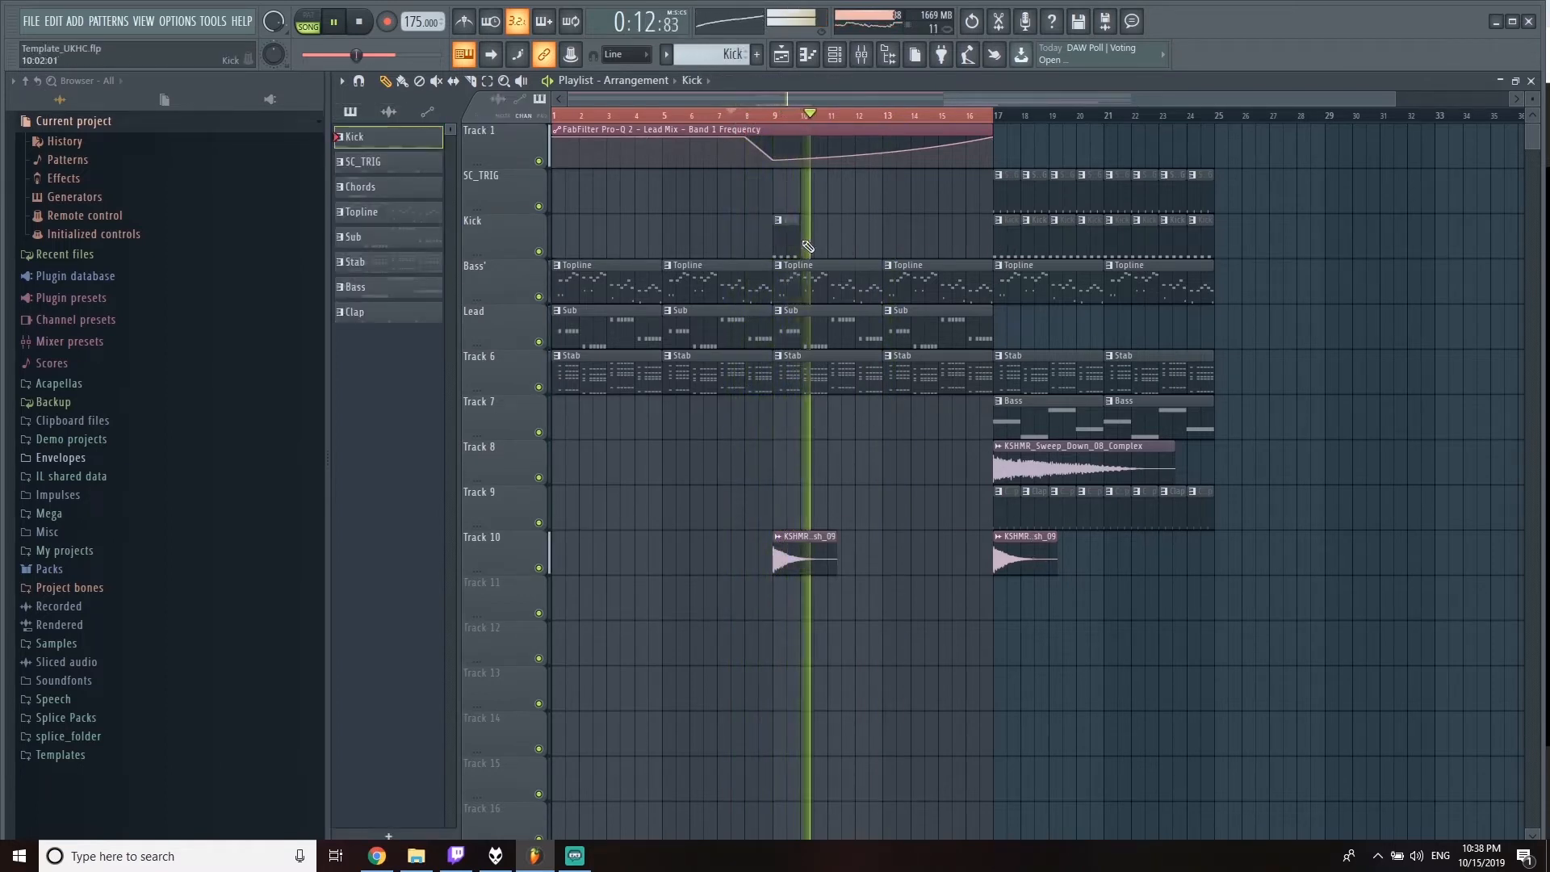
scroll(792, 243, "up", 2)
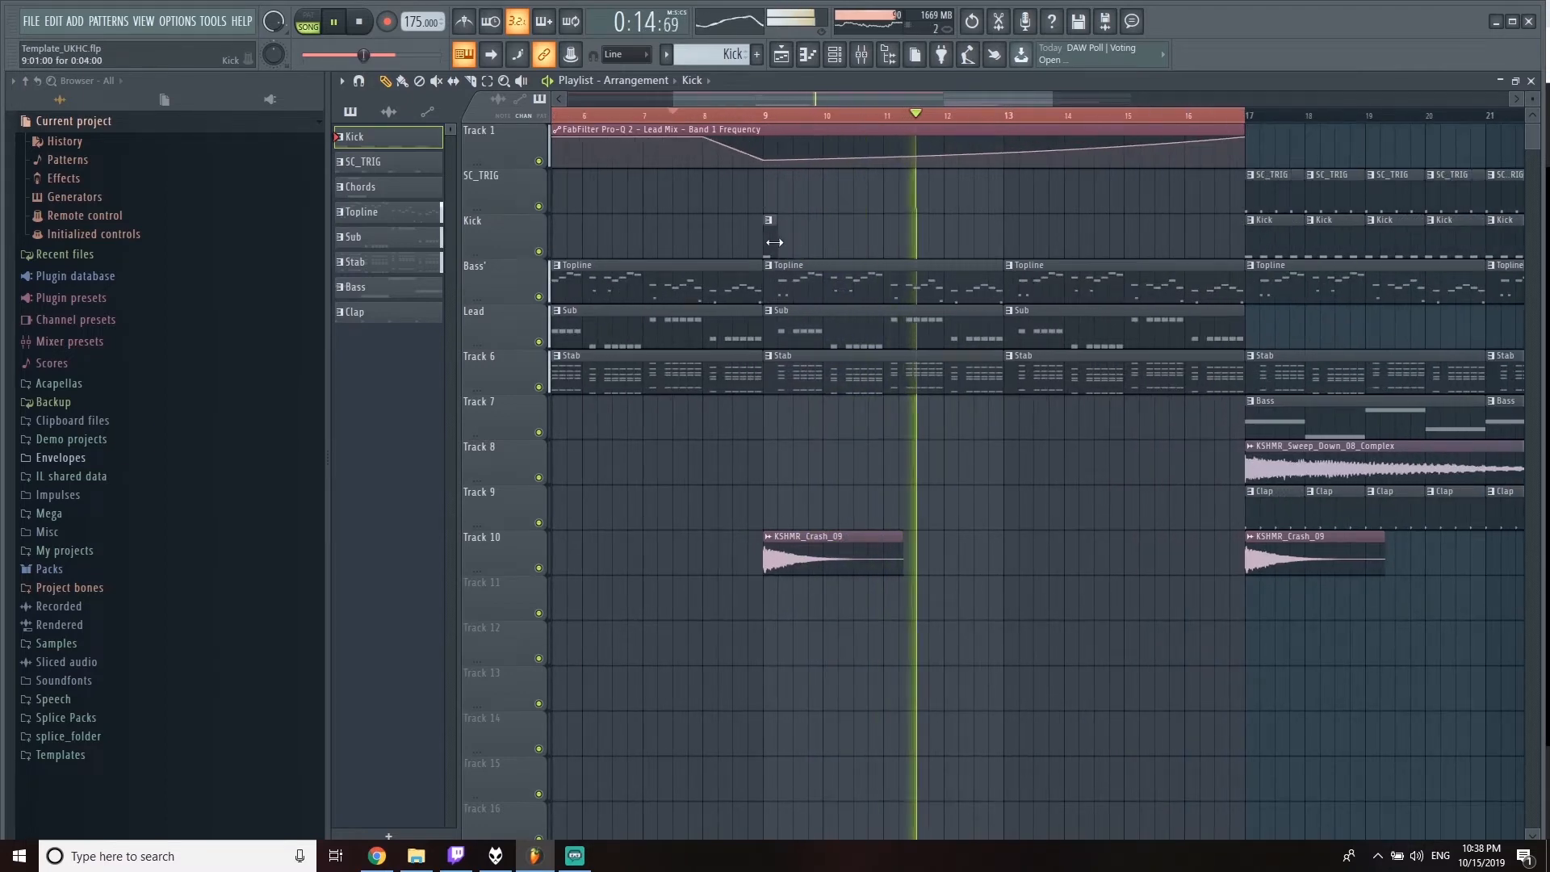
scroll(791, 243, "down", 3)
key("space")
key("space")
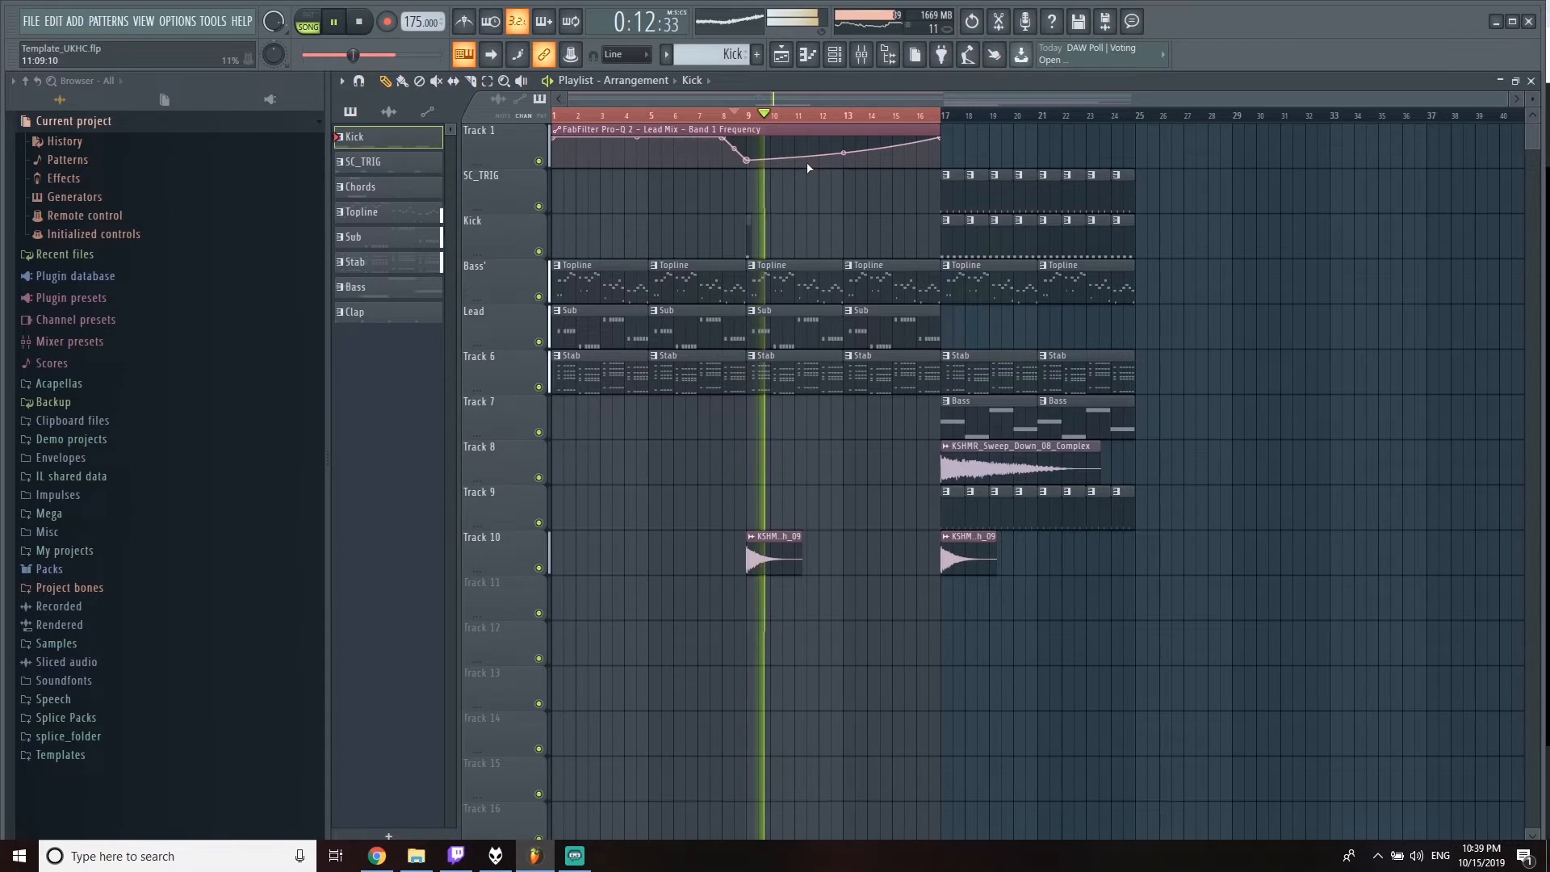
Step: Delete the two Sub clips in bars 9 to 16 from the Lead track and stop playback
right_click(808, 342)
right_click(888, 337)
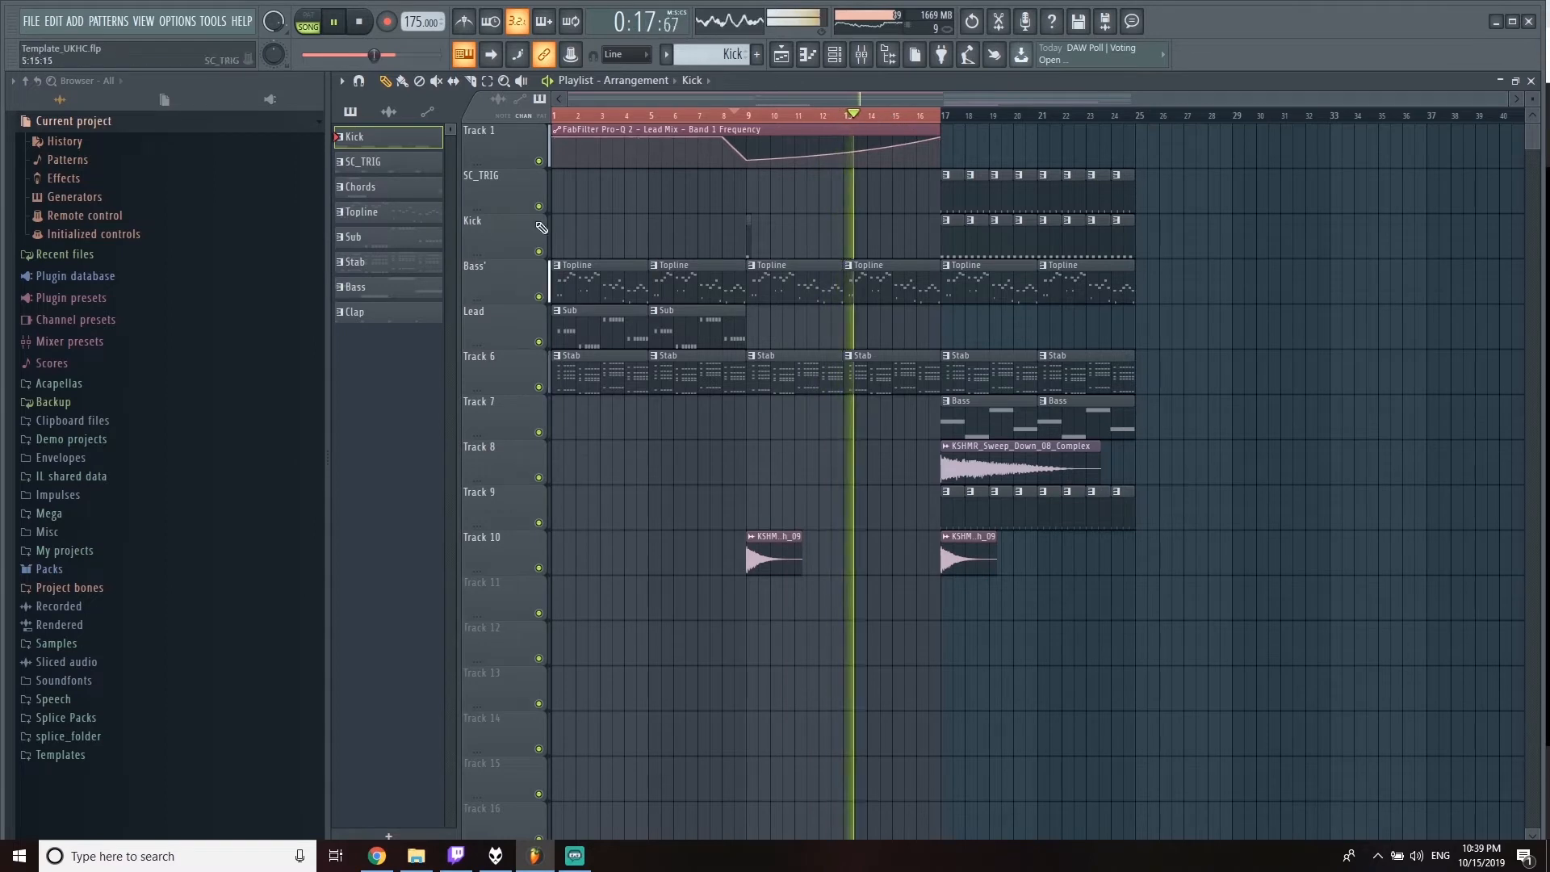
key("space")
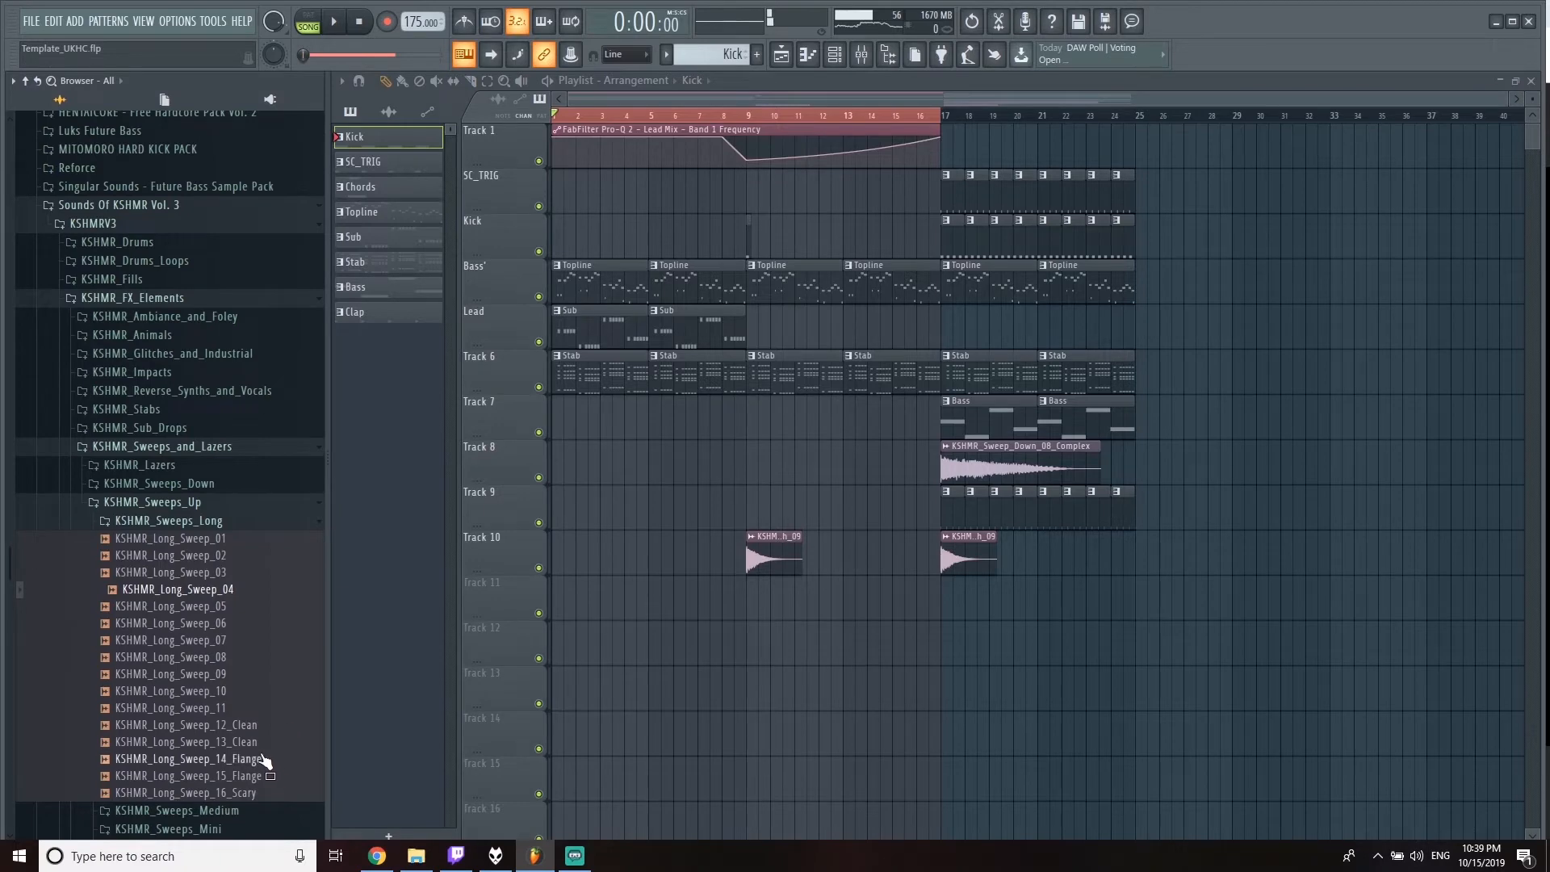
Step: Audition the long up-sweep samples and place KSHMR_Long_Sweep_09 on Track 11 leading up to bar 17
left_click(253, 725)
left_click(210, 675)
left_click_drag(868, 650, 678, 597)
scroll(953, 630, "up", 5)
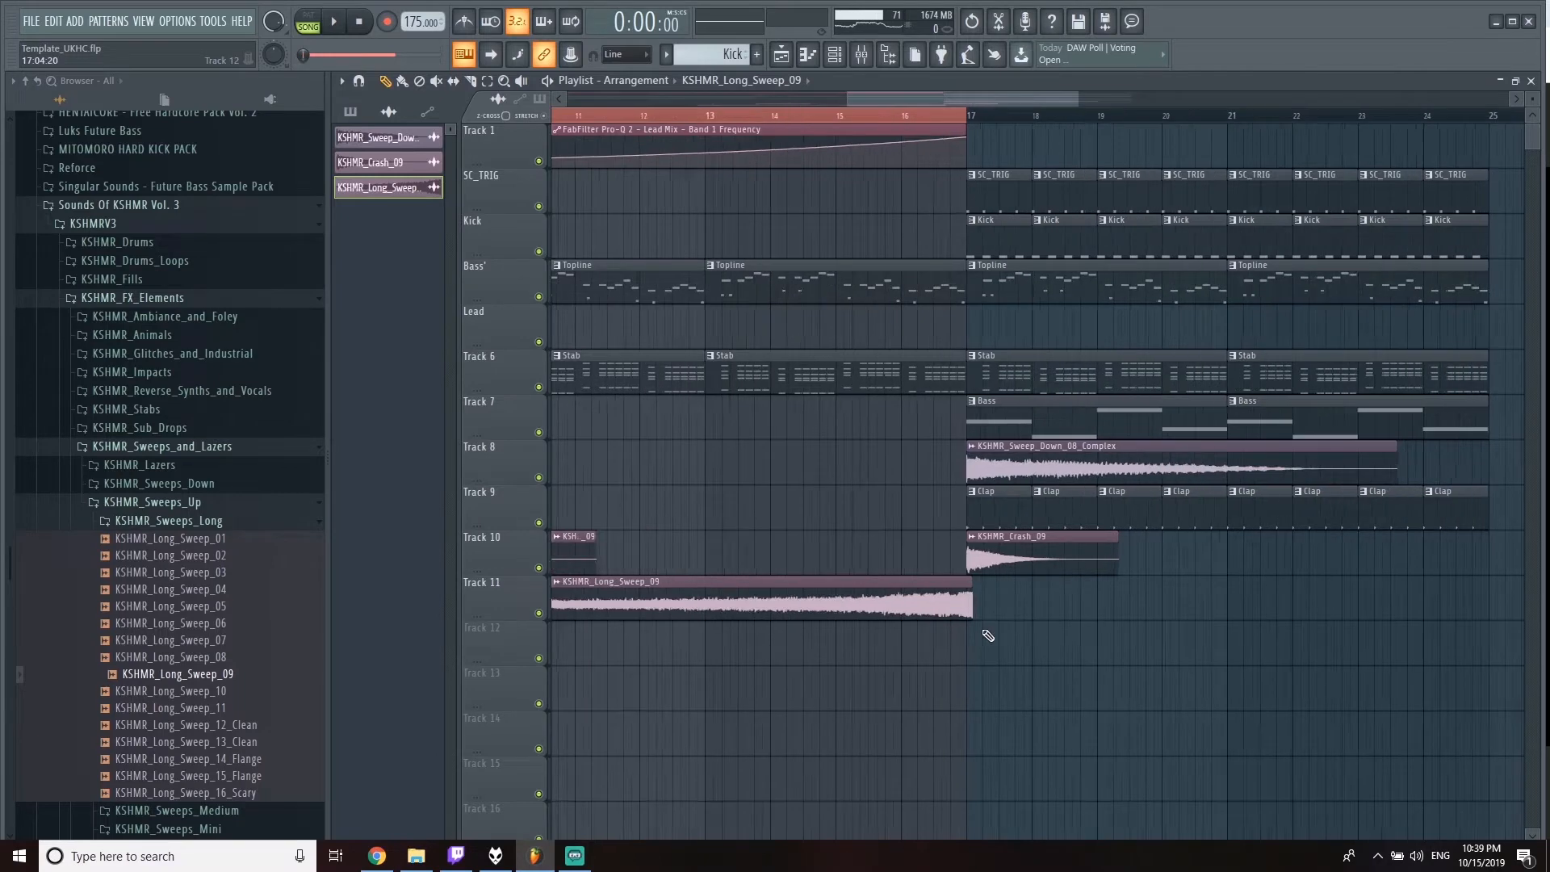
scroll(937, 614, "up", 5)
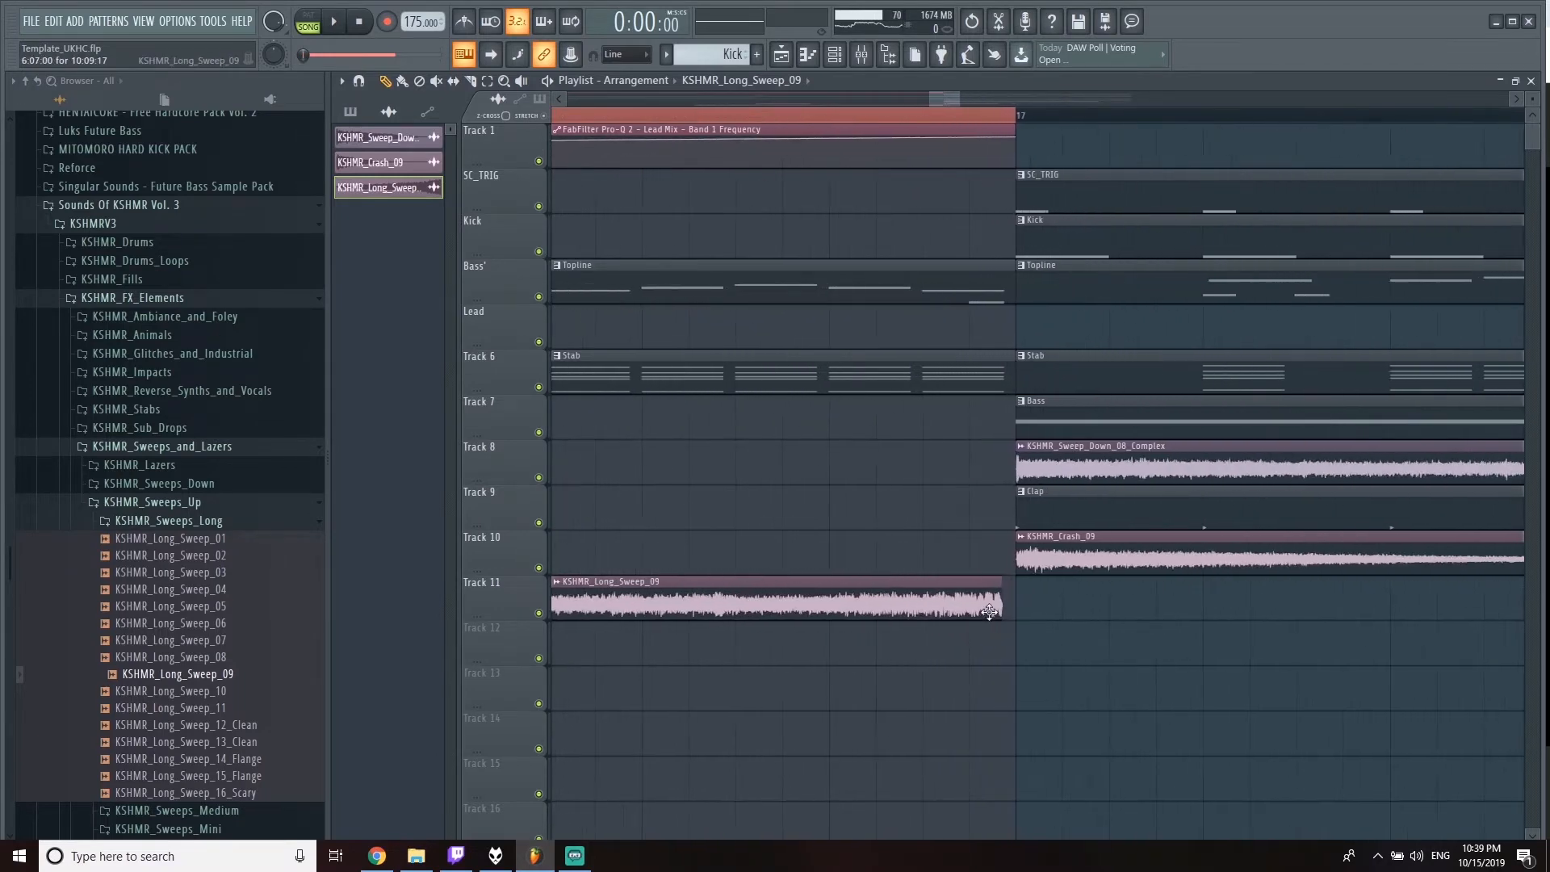
Step: Set the main snap to (none) and move the KSHMR_Long_Sweep_09 clip so that it ends exactly at bar 17
left_click(643, 54)
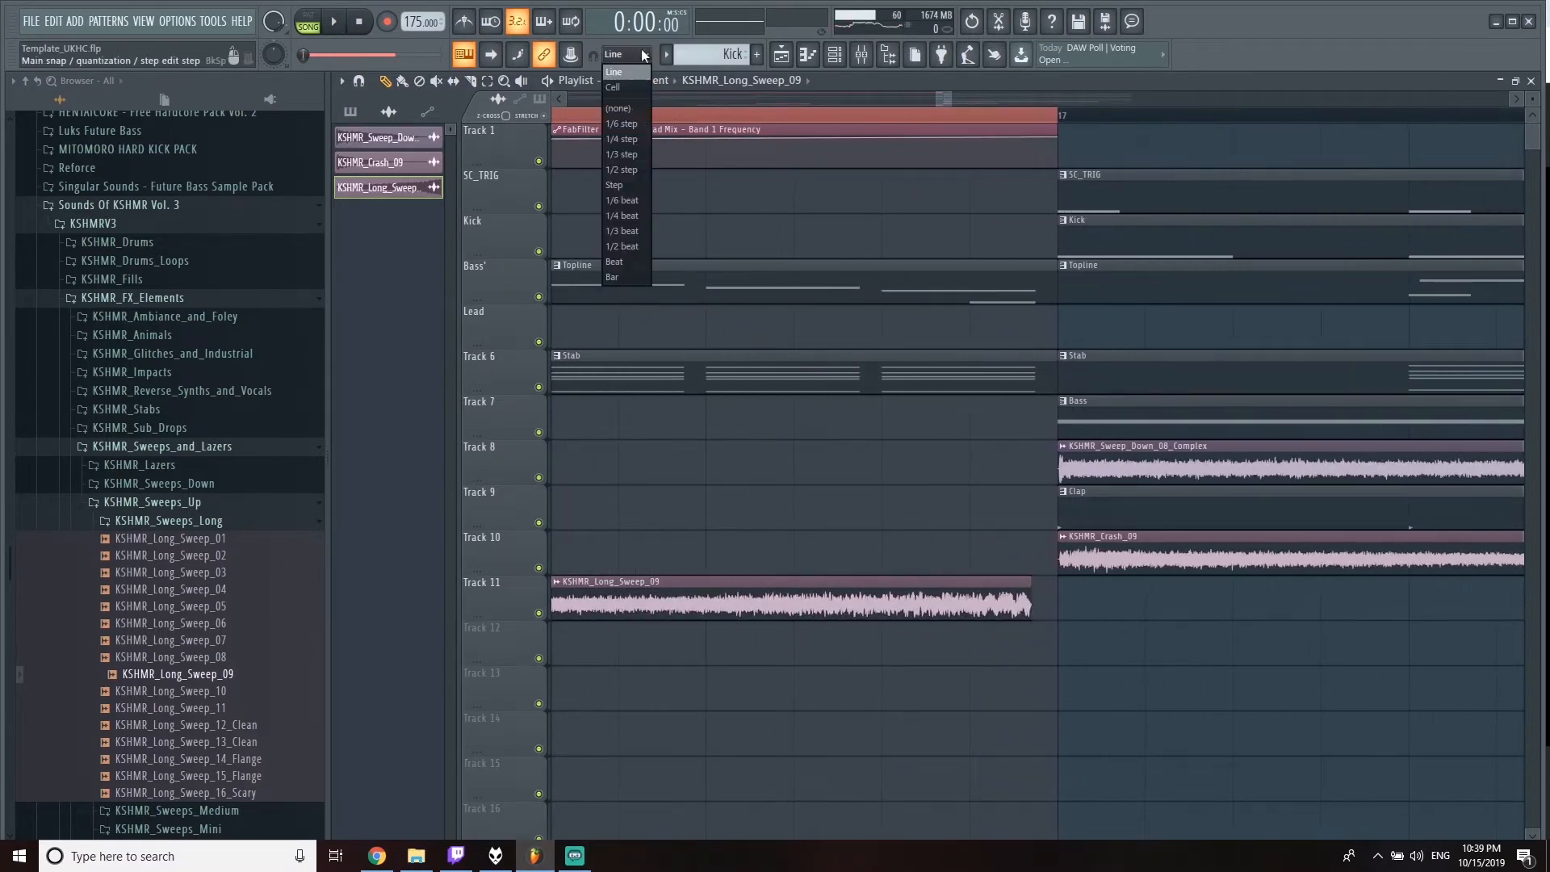
left_click(635, 108)
left_click_drag(965, 588, 991, 586)
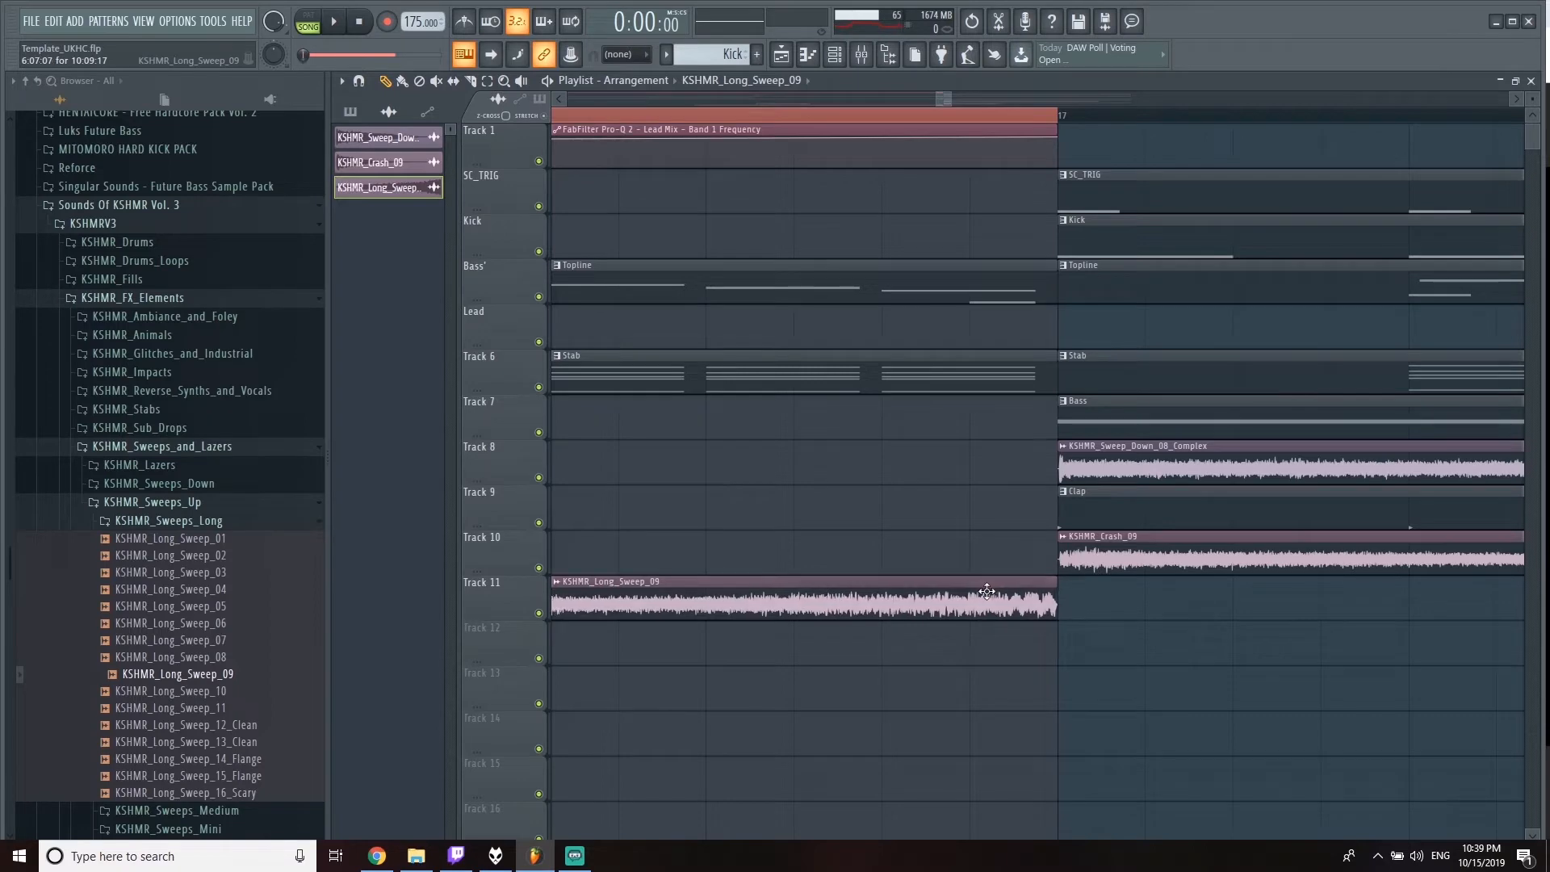
double_click(986, 592)
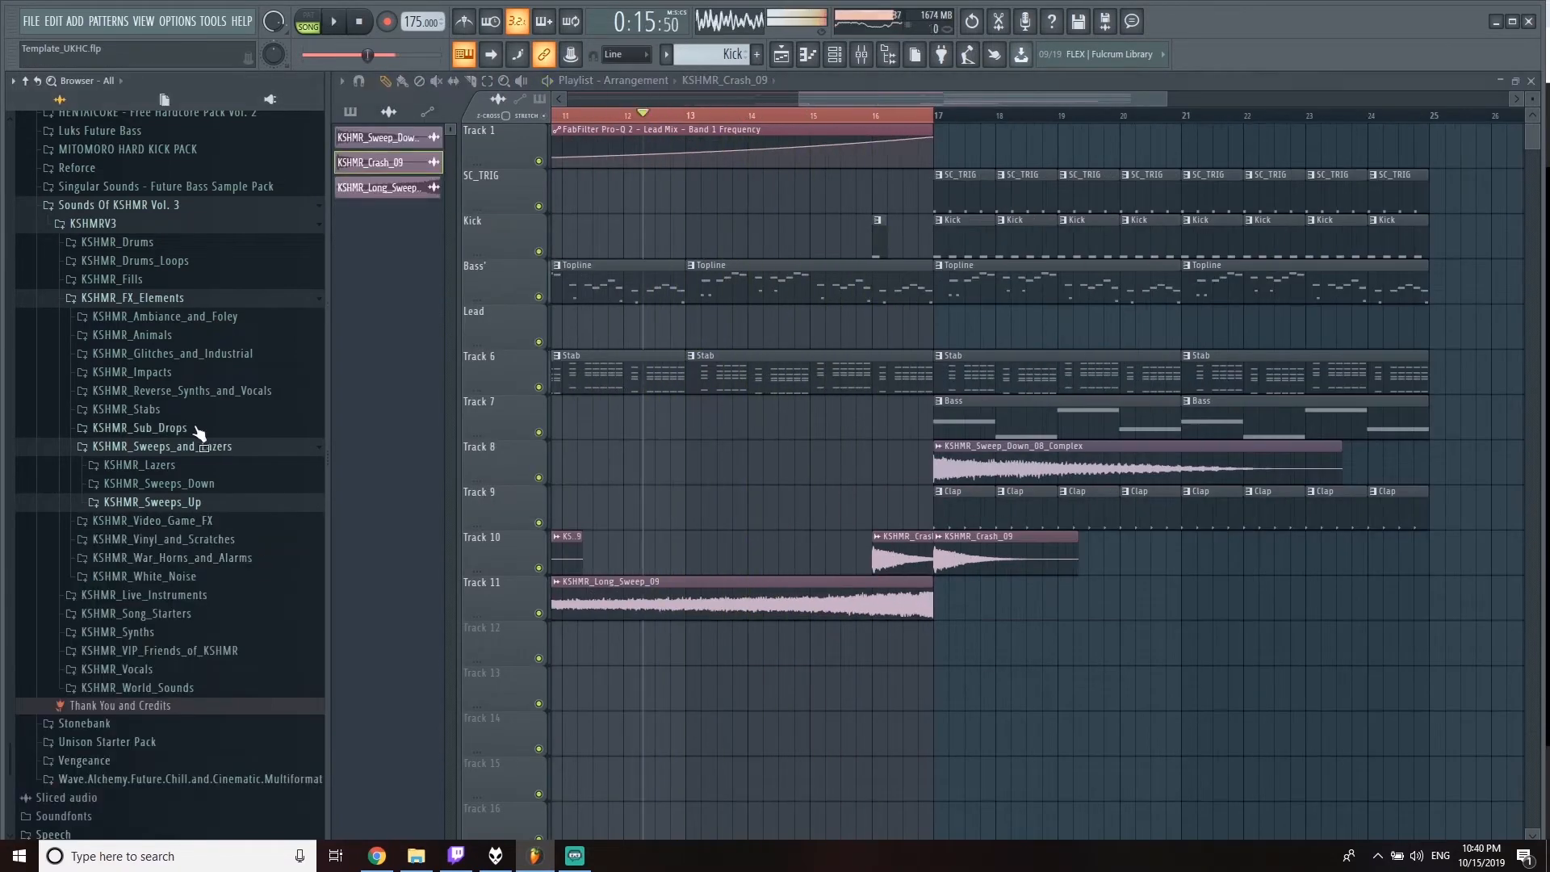
Step: Browse the KSHMR_Fills sample folders and check the KSHMR_Short_Fills_130-160 samples for a suitable fill
left_click(194, 443)
left_click(146, 296)
left_click(172, 497)
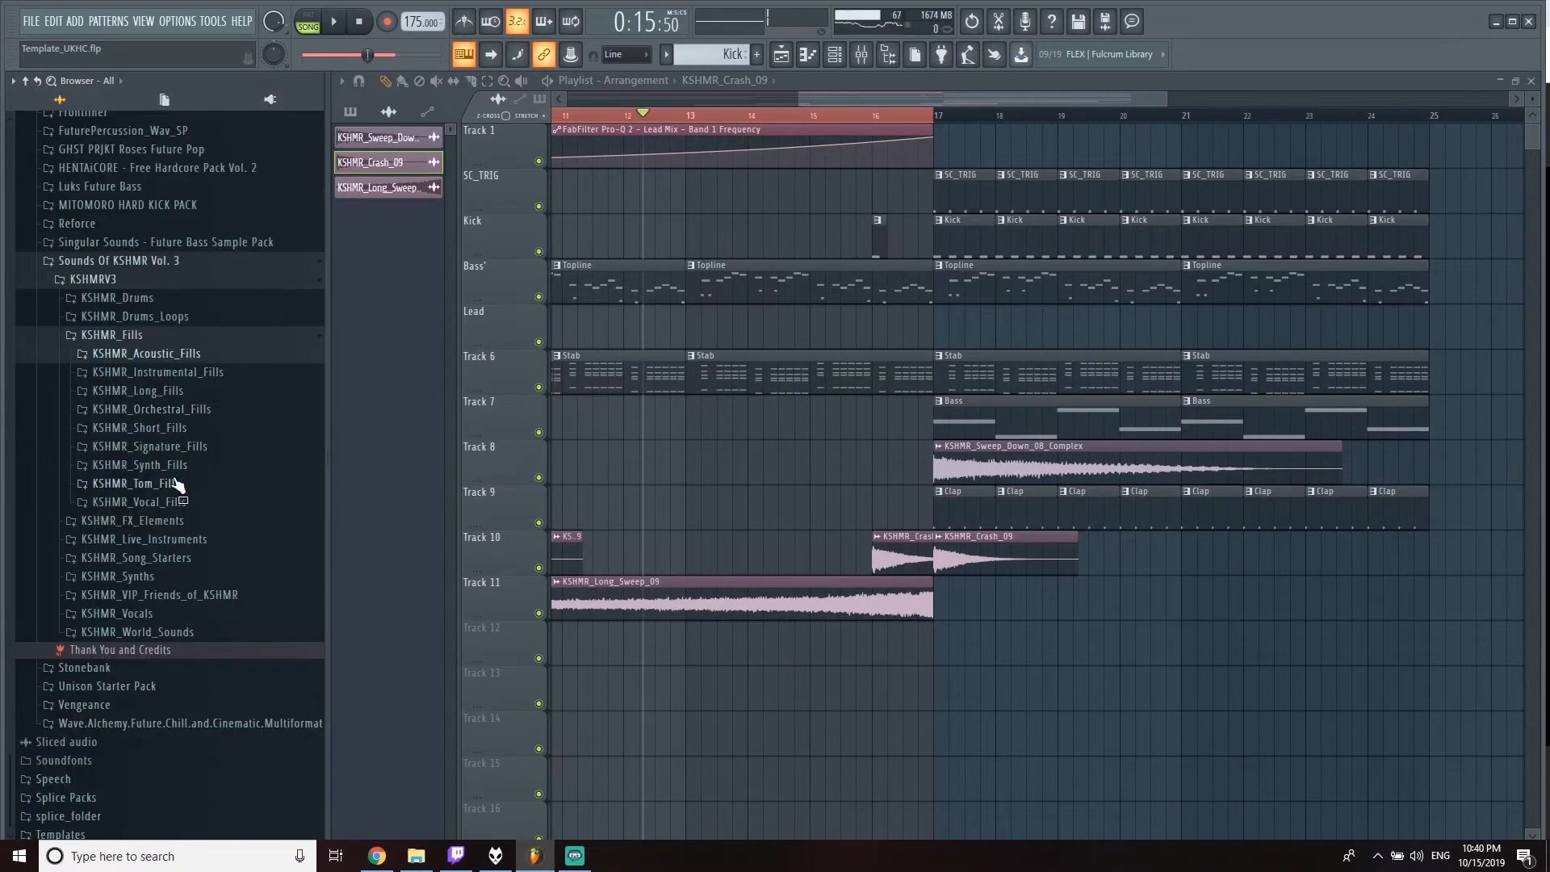
left_click(172, 486)
left_click(175, 488)
left_click(176, 498)
left_click(206, 428)
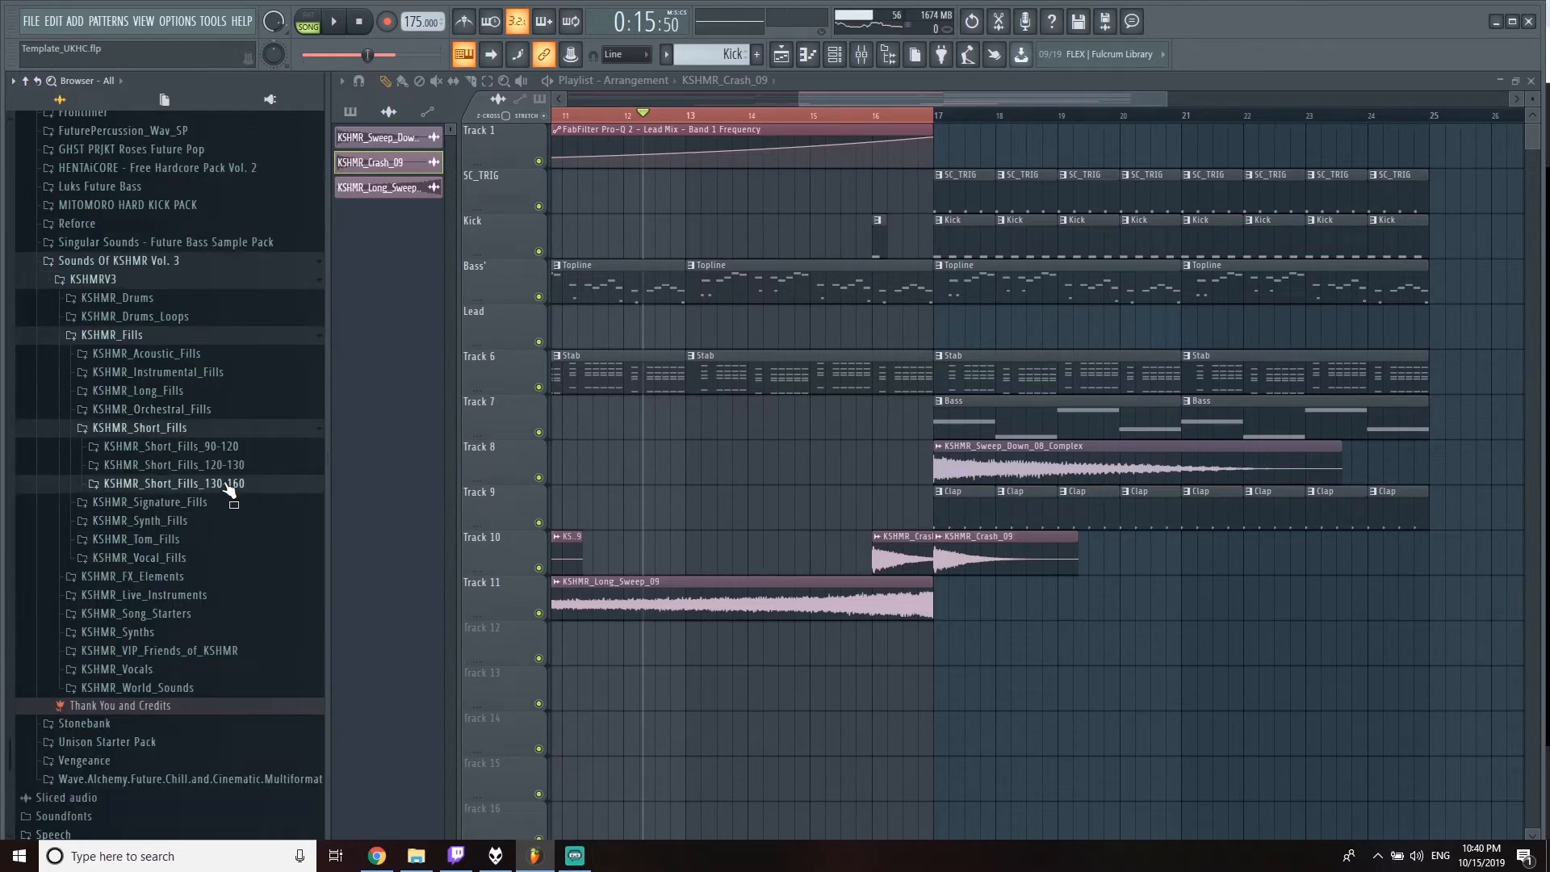
left_click(227, 485)
scroll(230, 452, "down", 3)
left_click(220, 415)
scroll(220, 415, "up", 2)
left_click(236, 400)
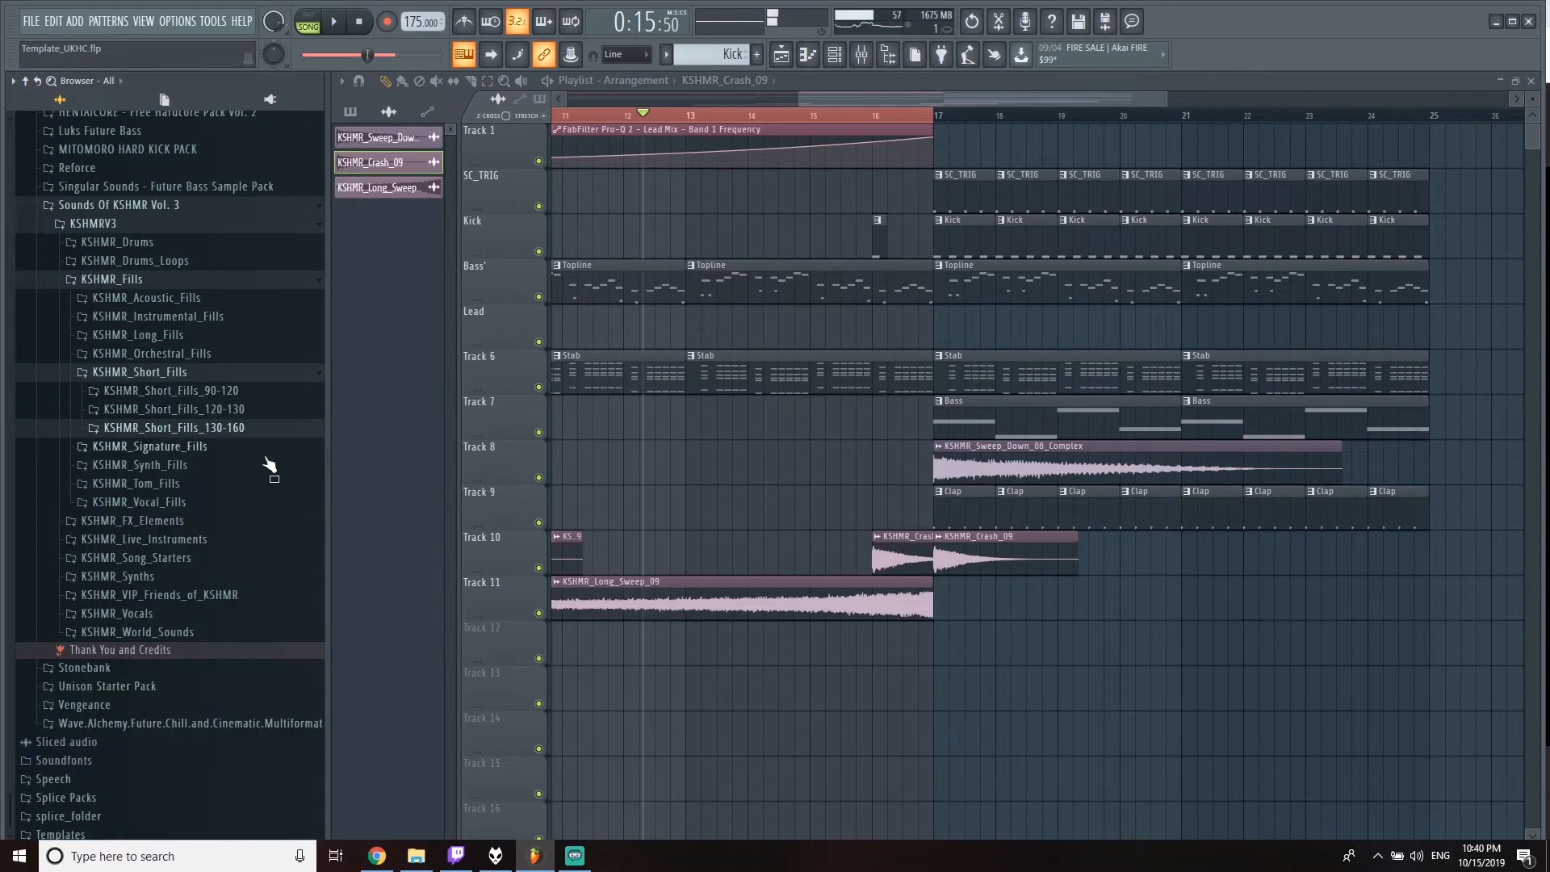
Step: Audition the KSHMR_Signature_Fills samples and place KSHMR_Signature_Fill_23_Mandala_1_128 on Track 8 just after bar 14
left_click(194, 445)
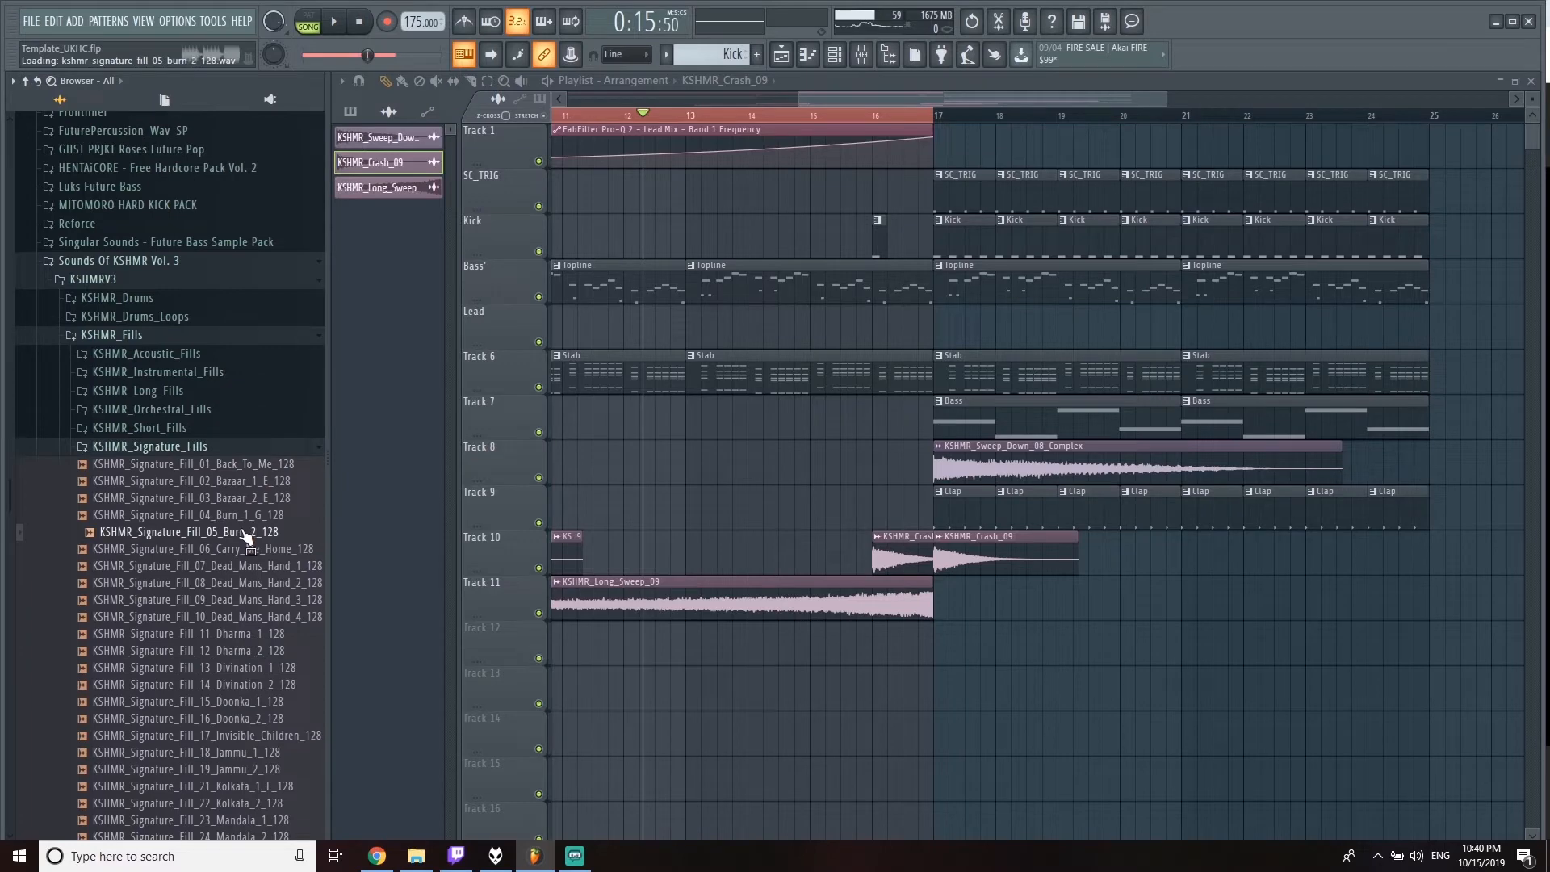
scroll(251, 420, "down", 5)
left_click(254, 413)
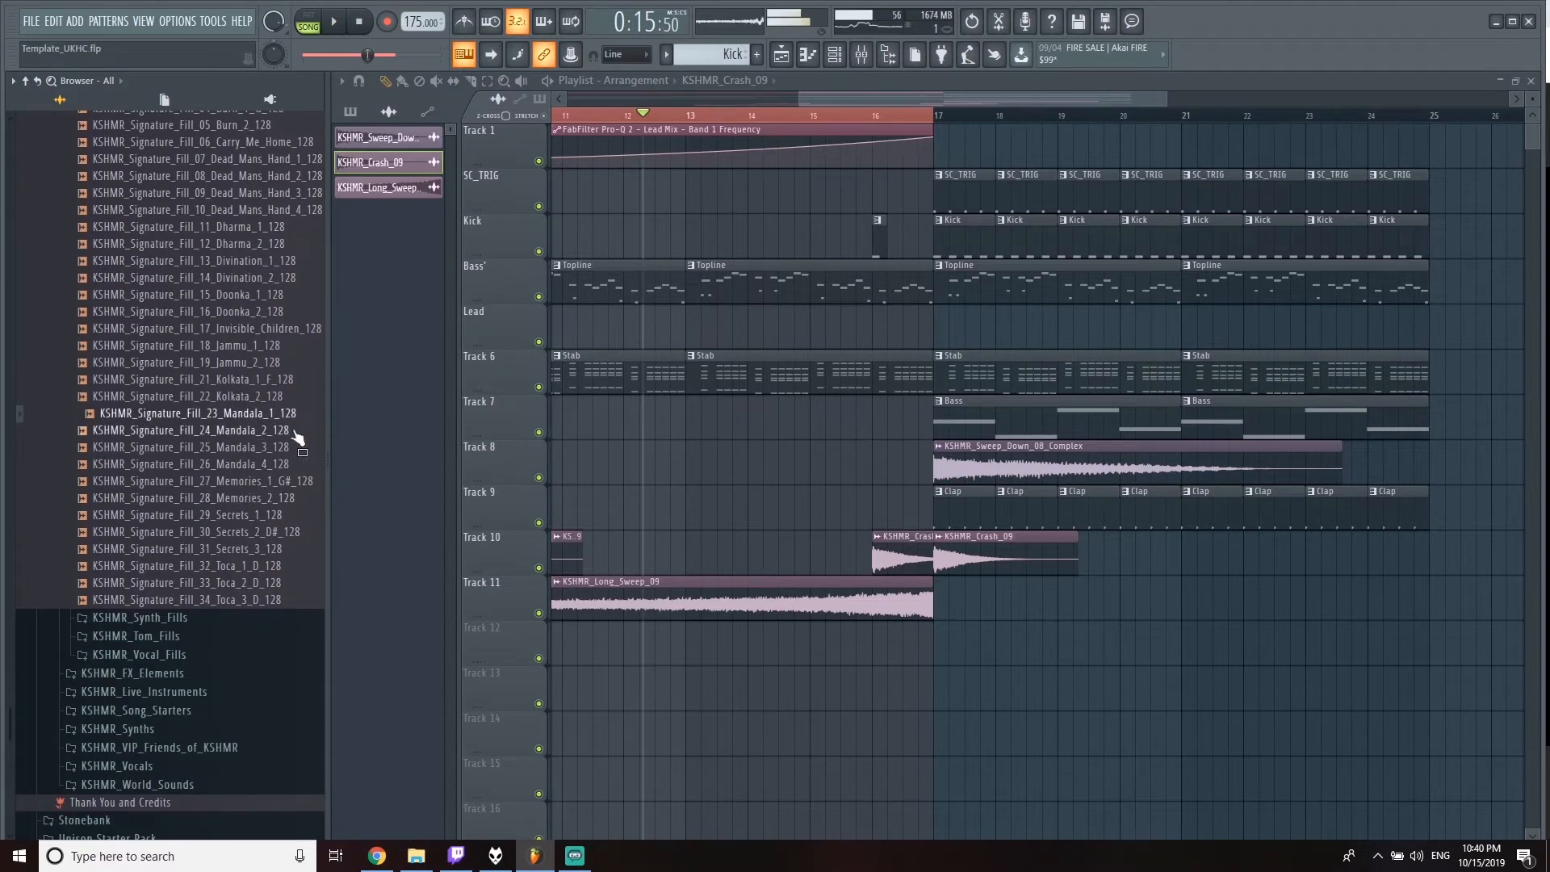
left_click_drag(228, 418, 796, 465)
Step: Fit the Mandala fill clip to the project tempo from 128 BPM, move it to bar 16 on Track 8, and play the arrangement
right_click(788, 454)
mouse_move(880, 475)
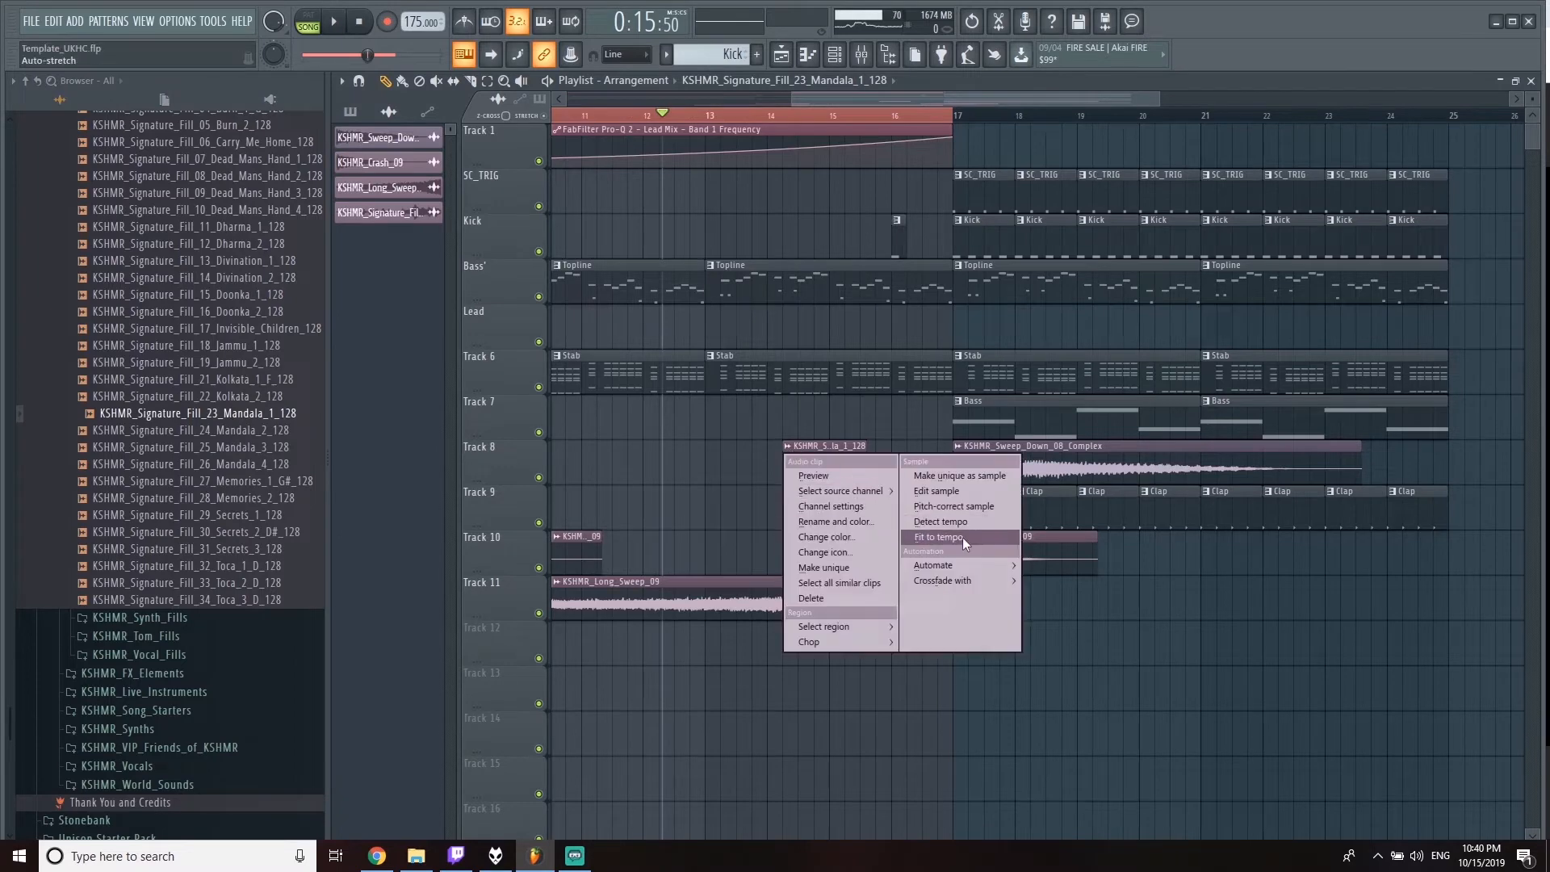
left_click(962, 536)
left_click(802, 595)
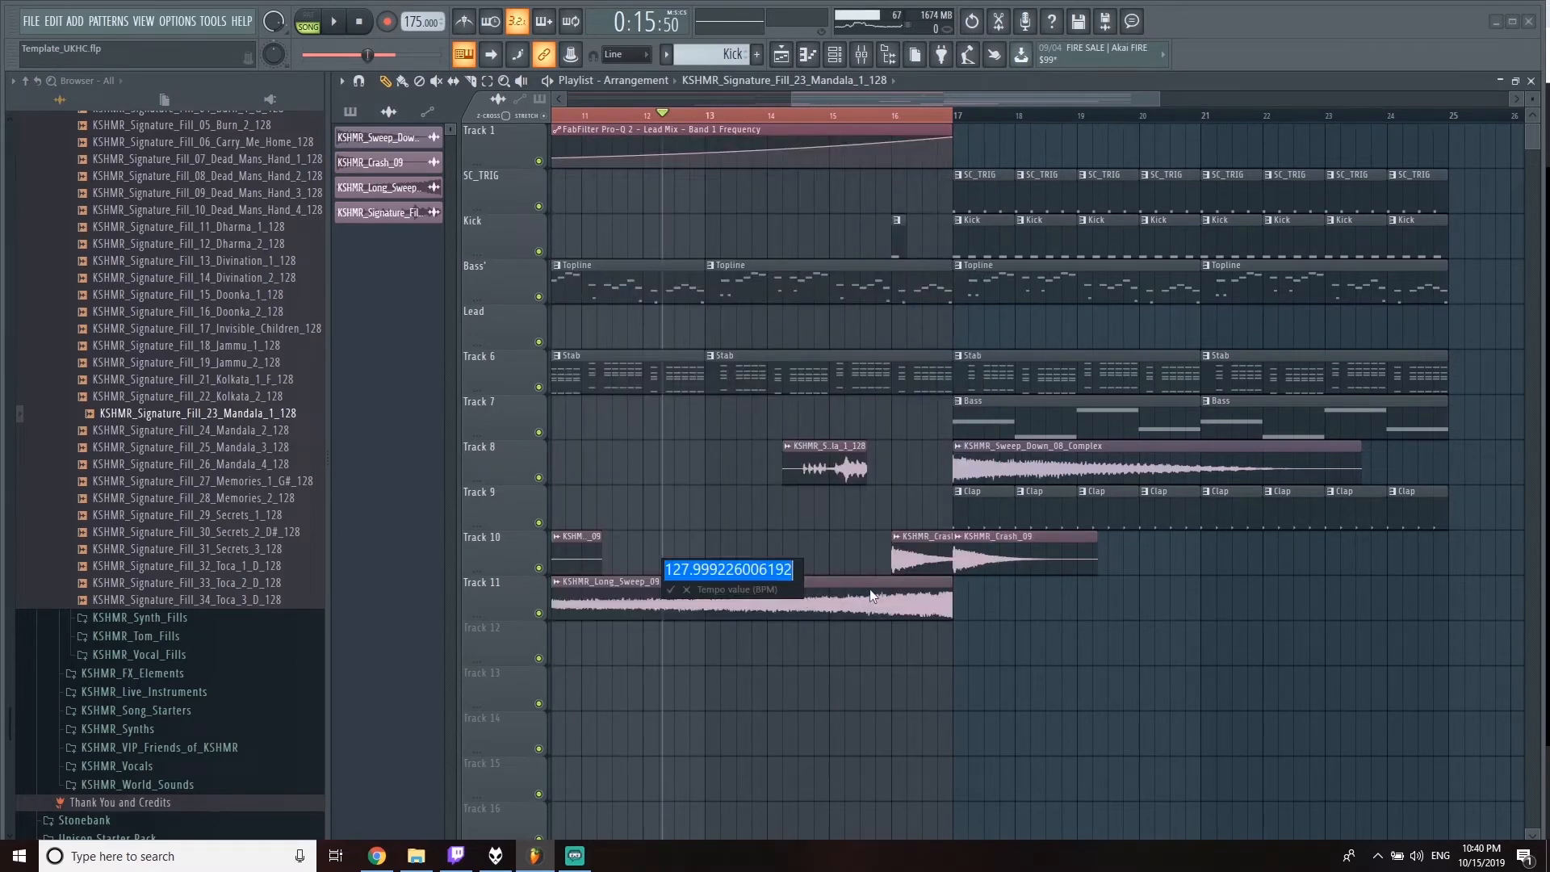
type("128")
key("Return")
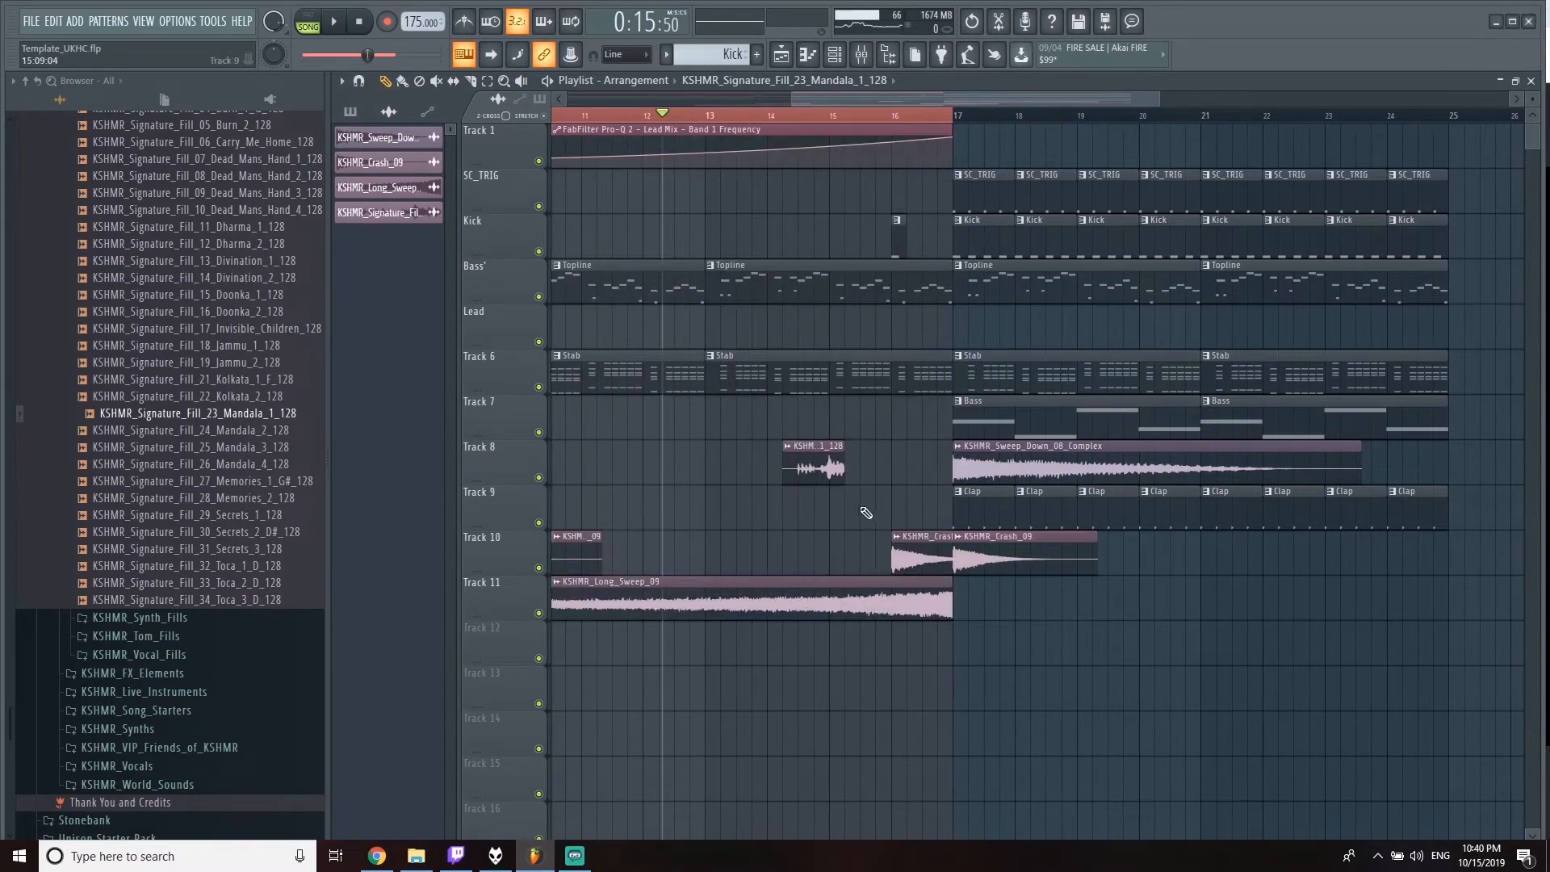
left_click_drag(828, 477, 931, 476)
key("space")
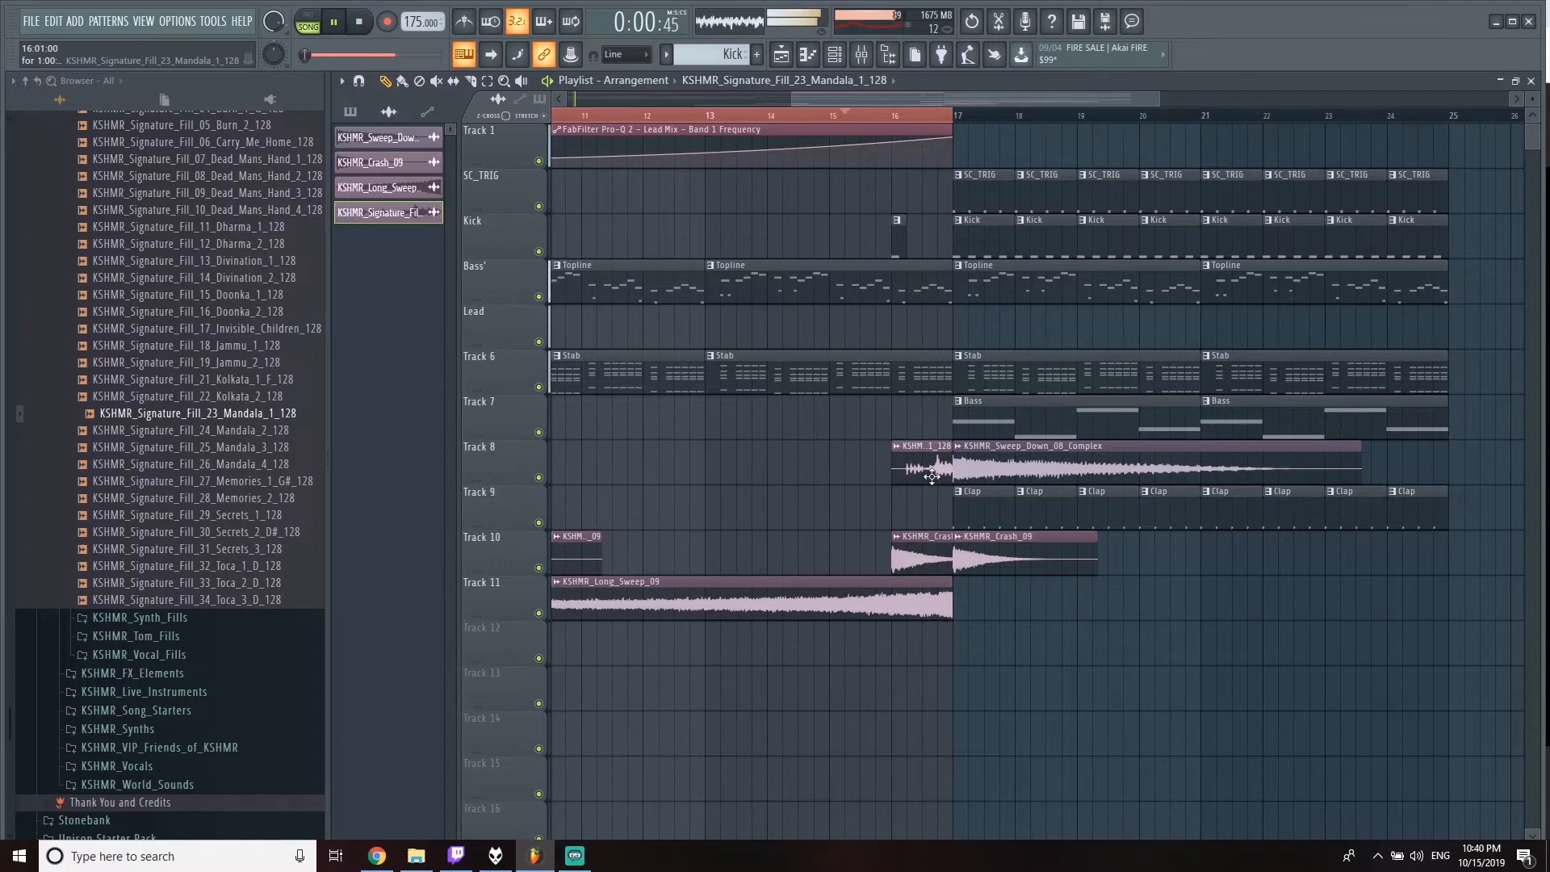
Step: Play the build-up from around bar 14 and lower the Lead Mix mixer fader slightly
double_click(901, 474)
left_click(848, 218)
key("ctrl+d")
scroll(737, 460, "down", 4)
left_click(872, 115)
key("F9")
left_click_drag(742, 549, 742, 556)
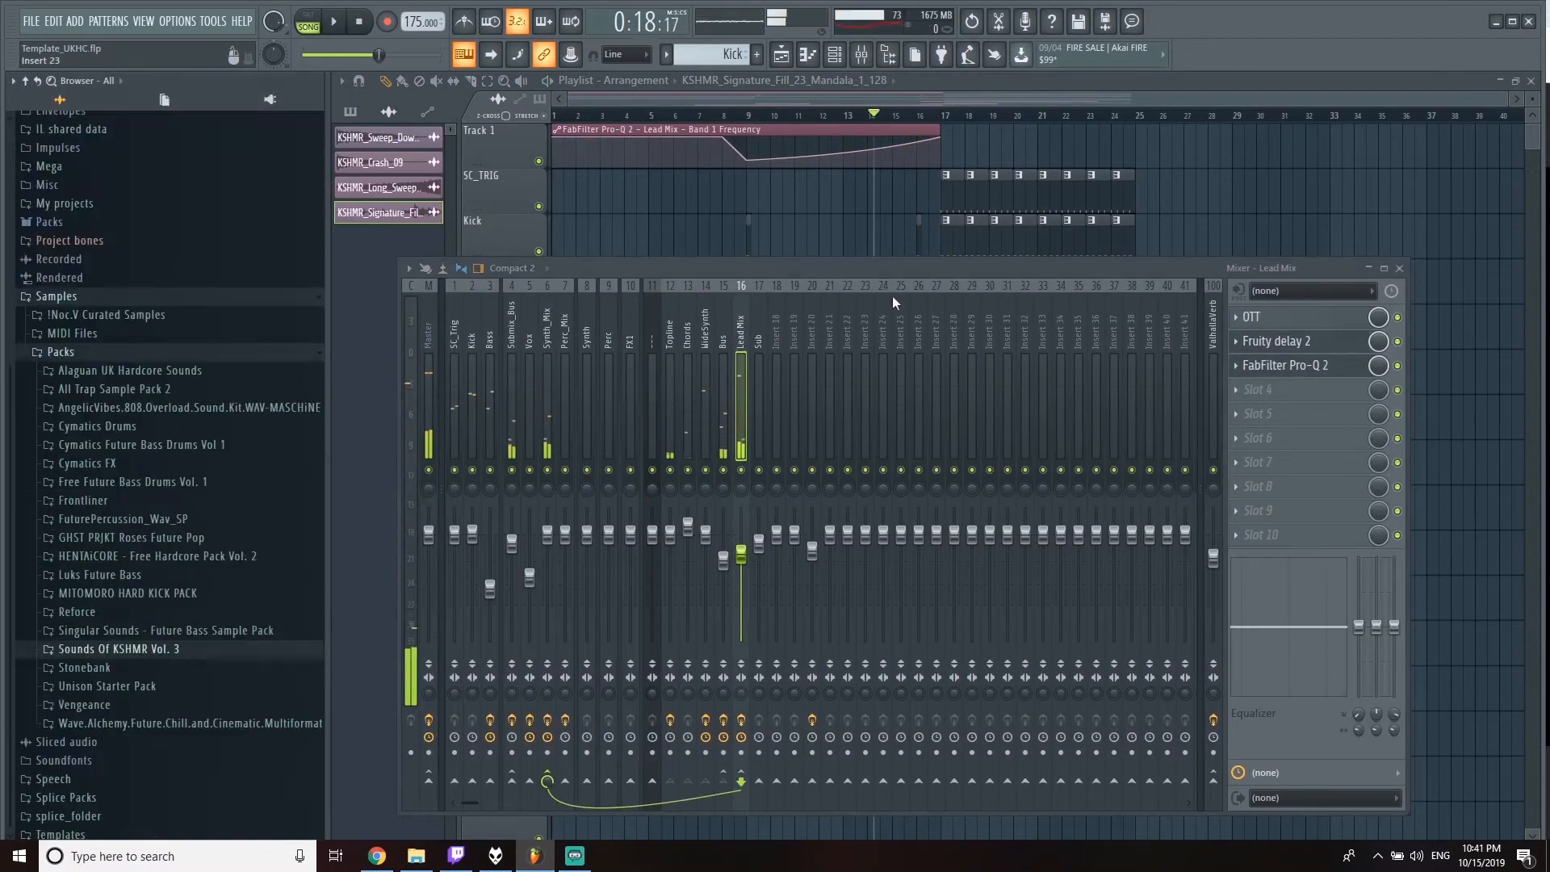
Step: Copy the KSHMR_Sweep_Down_08_Complex clip from the drop to bar 1 on Track 8 and play the intro
key("F9")
left_click(1001, 468)
left_click_drag(583, 468, 468, 472)
key("space")
key("space")
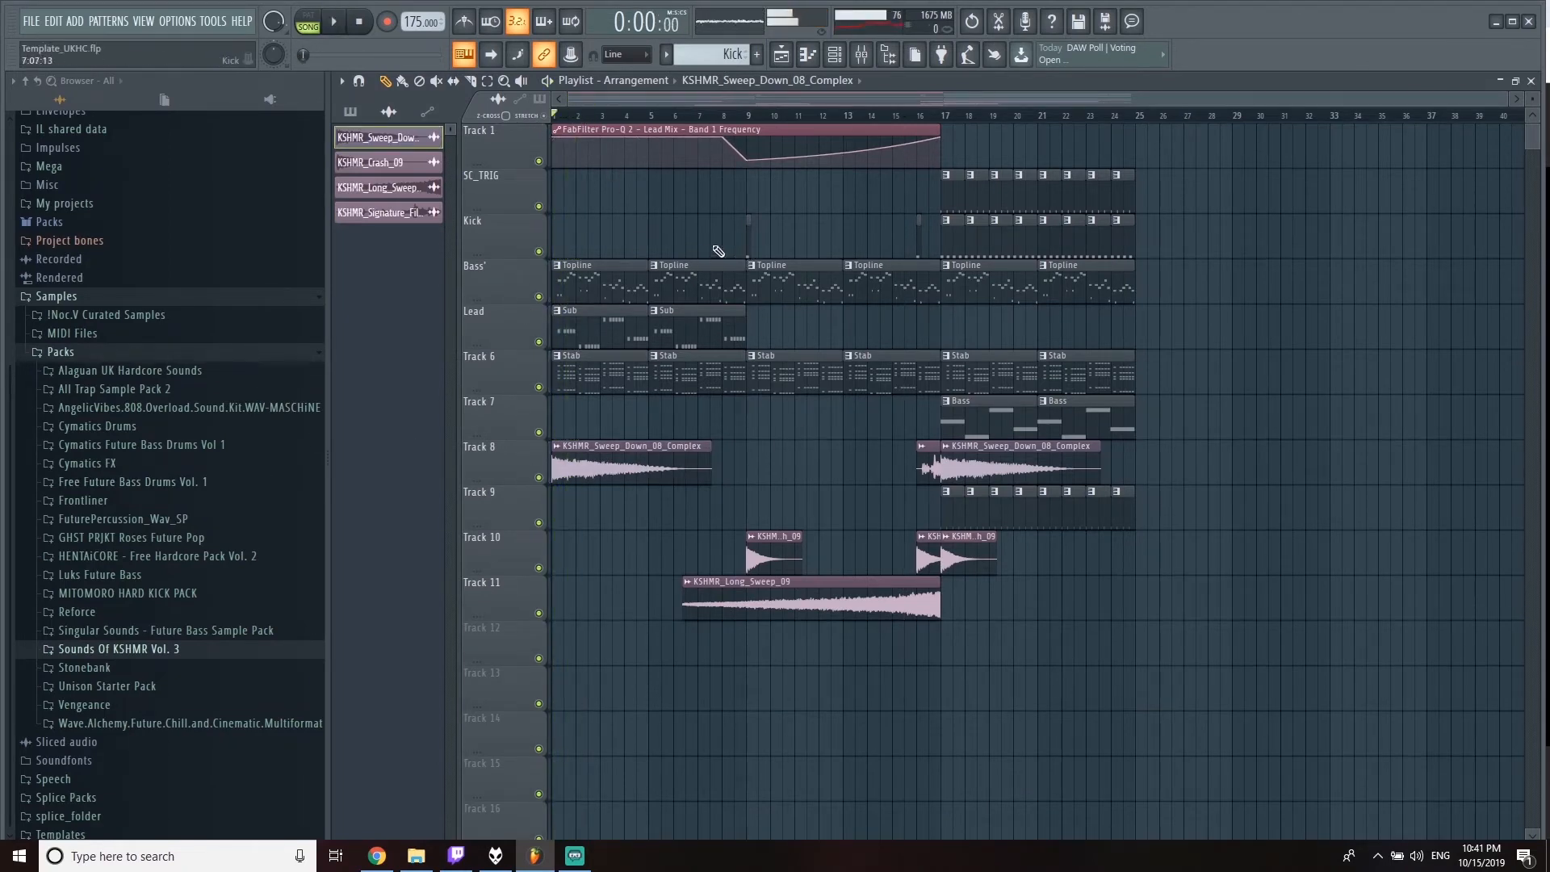
Step: Copy the single kick hit and the KSHMR_Crash_09 clip from bar 9 to bar 1, and check them in playback
left_click(748, 244)
left_click_drag(777, 550, 511, 546)
key("space")
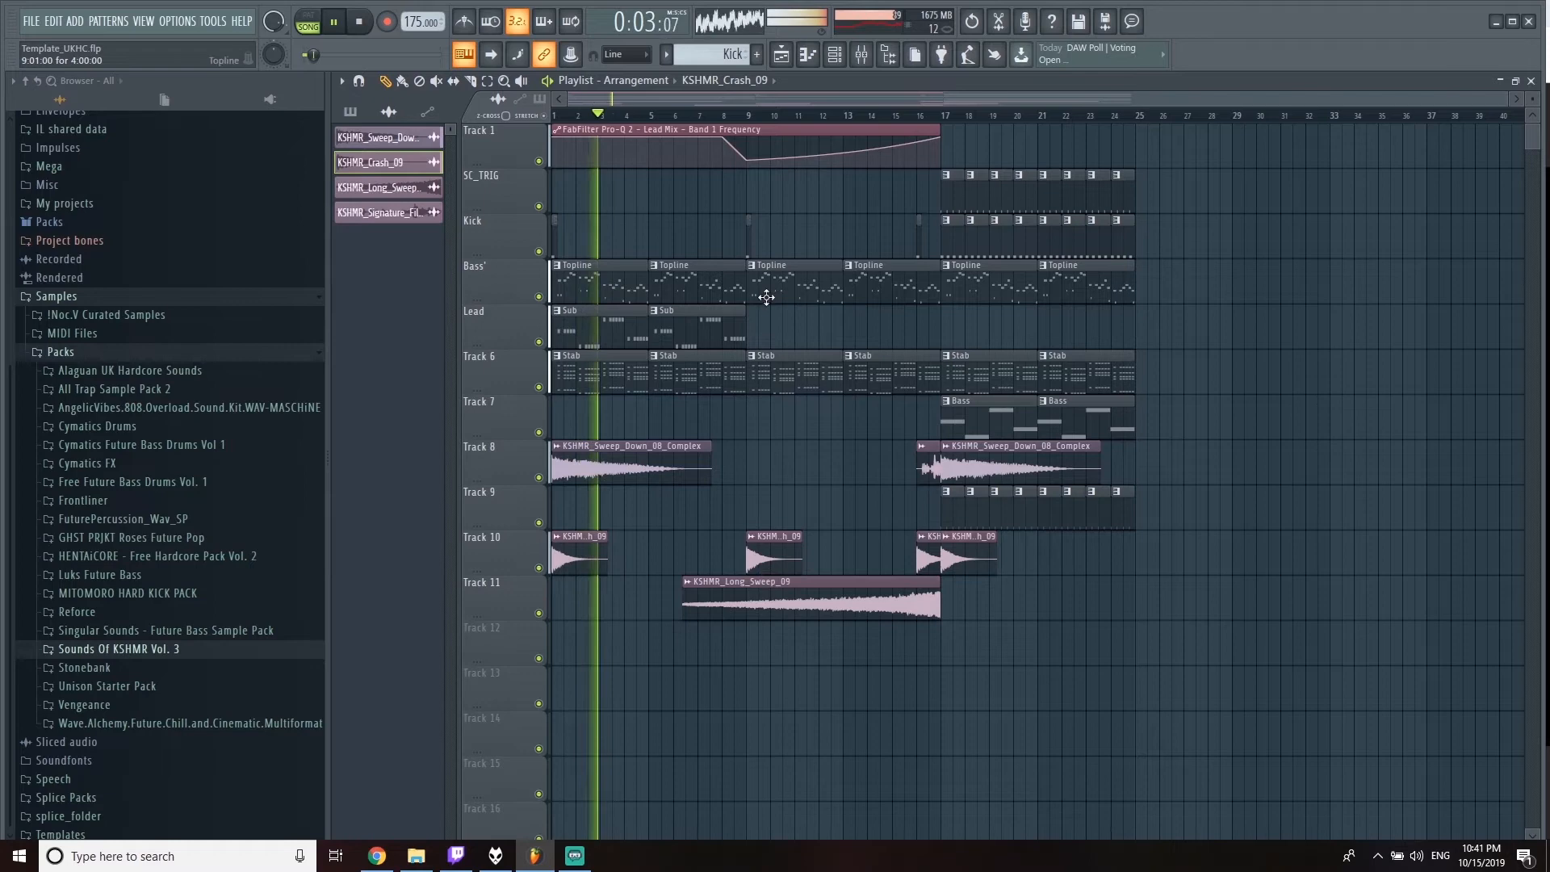
left_click(724, 115)
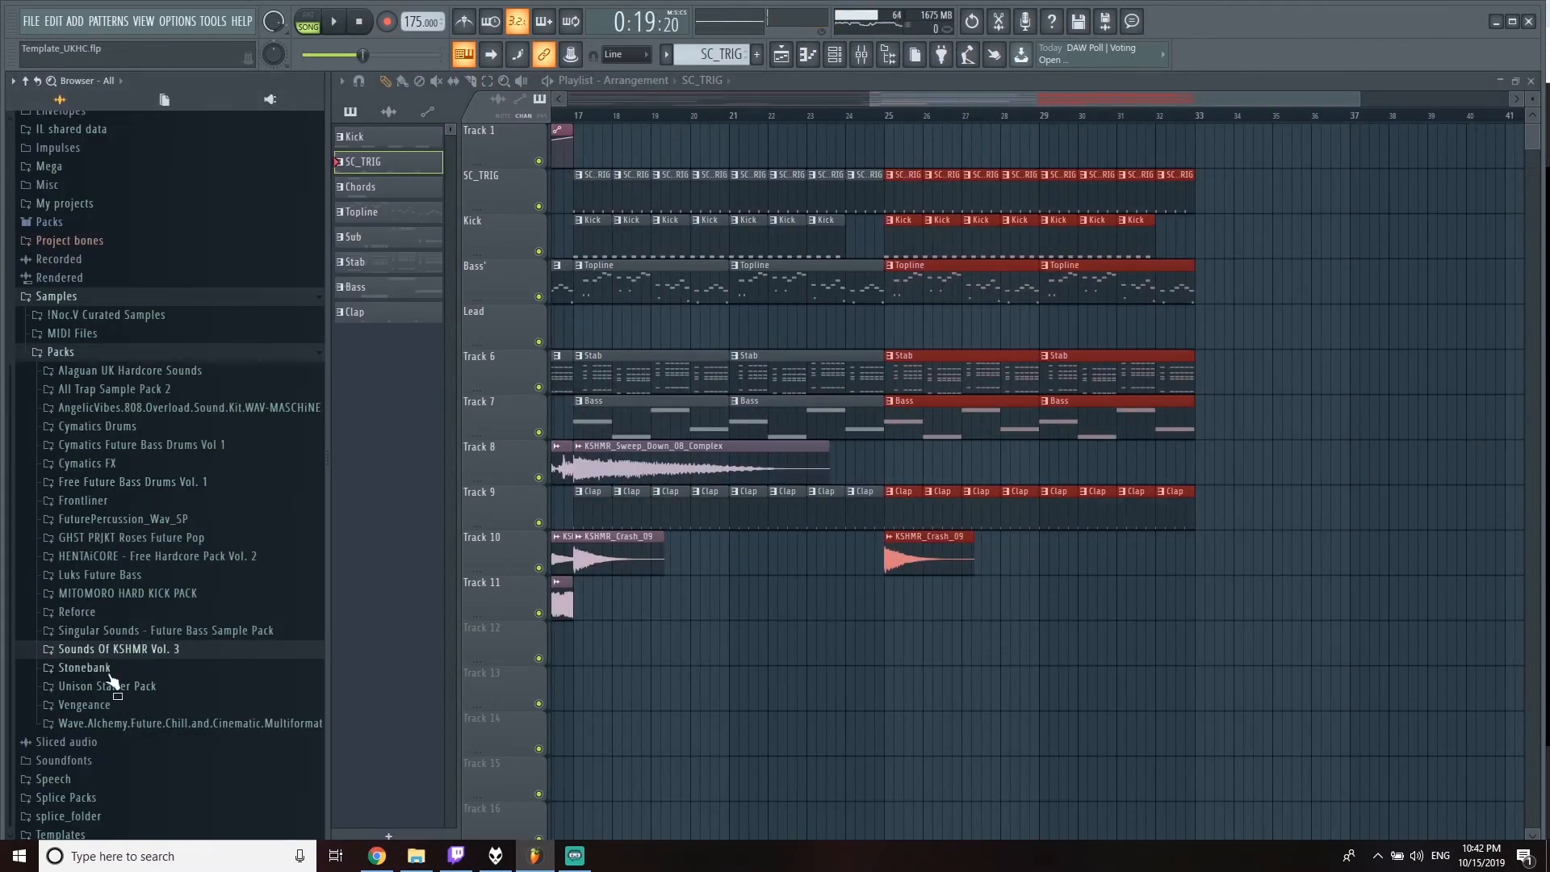
Step: Create a pattern named Ride and load VEC5 Rides 29 as a new channel with hits on steps 1, 5, 9 and 13
left_click(114, 685)
left_click(190, 578)
left_click(758, 55)
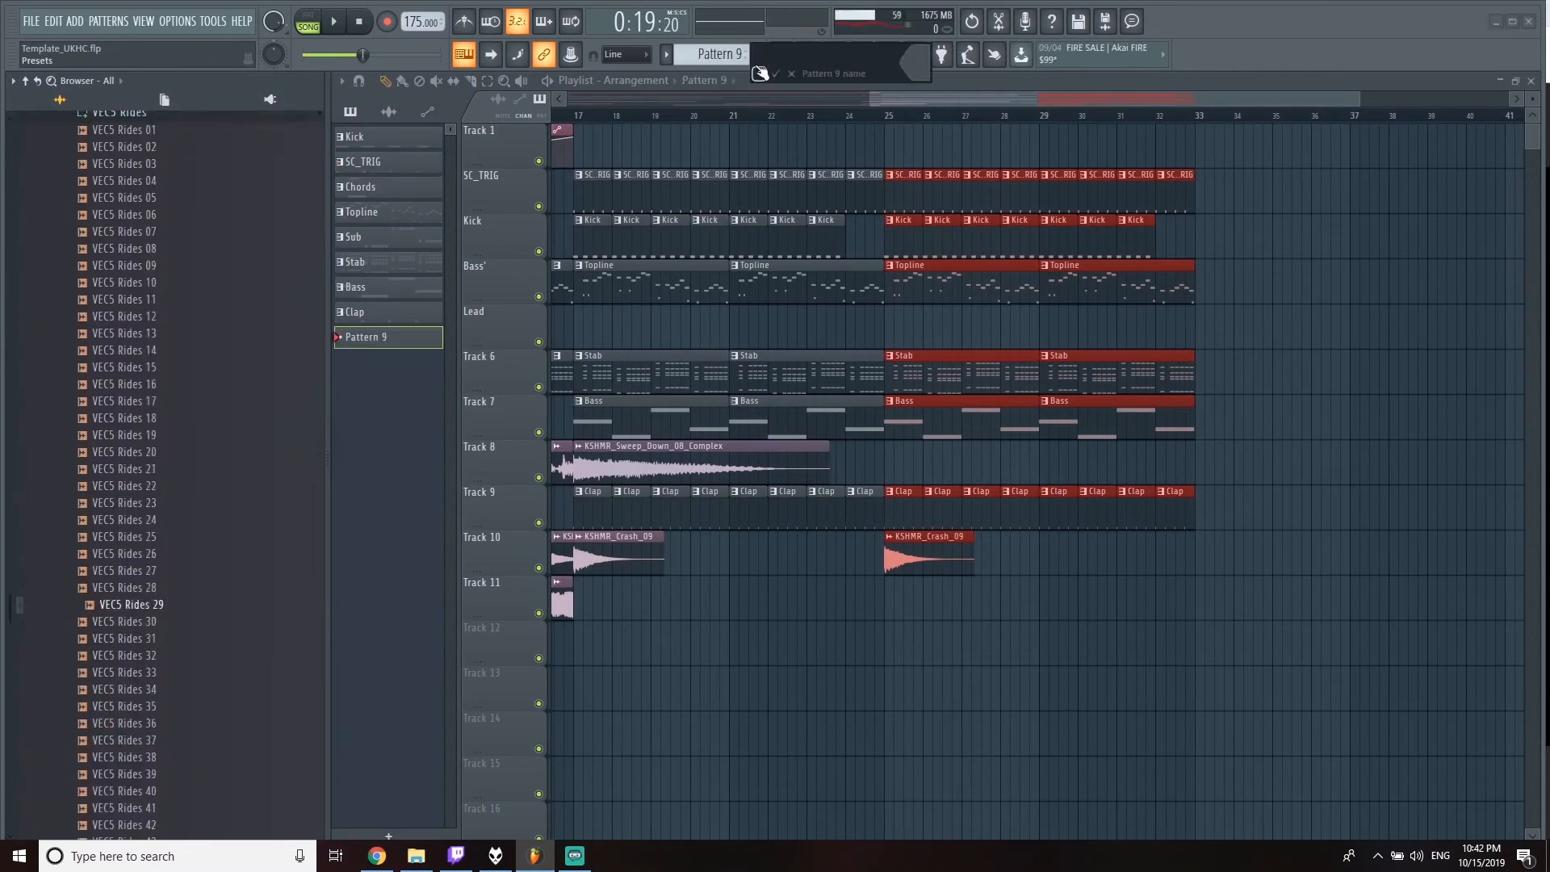
key("F6")
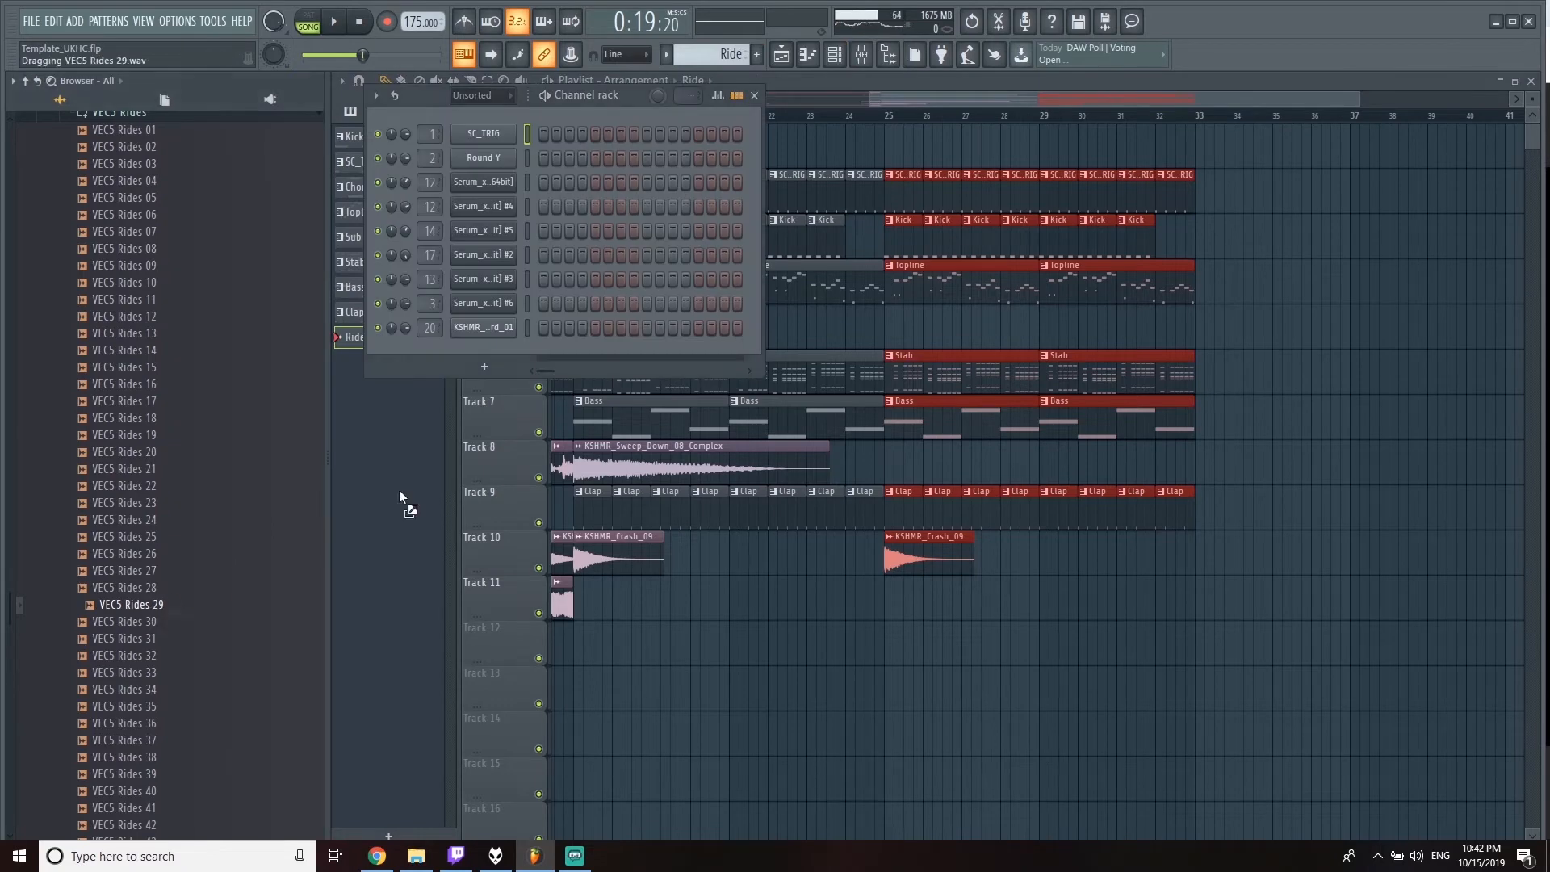
left_click_drag(481, 349, 563, 363)
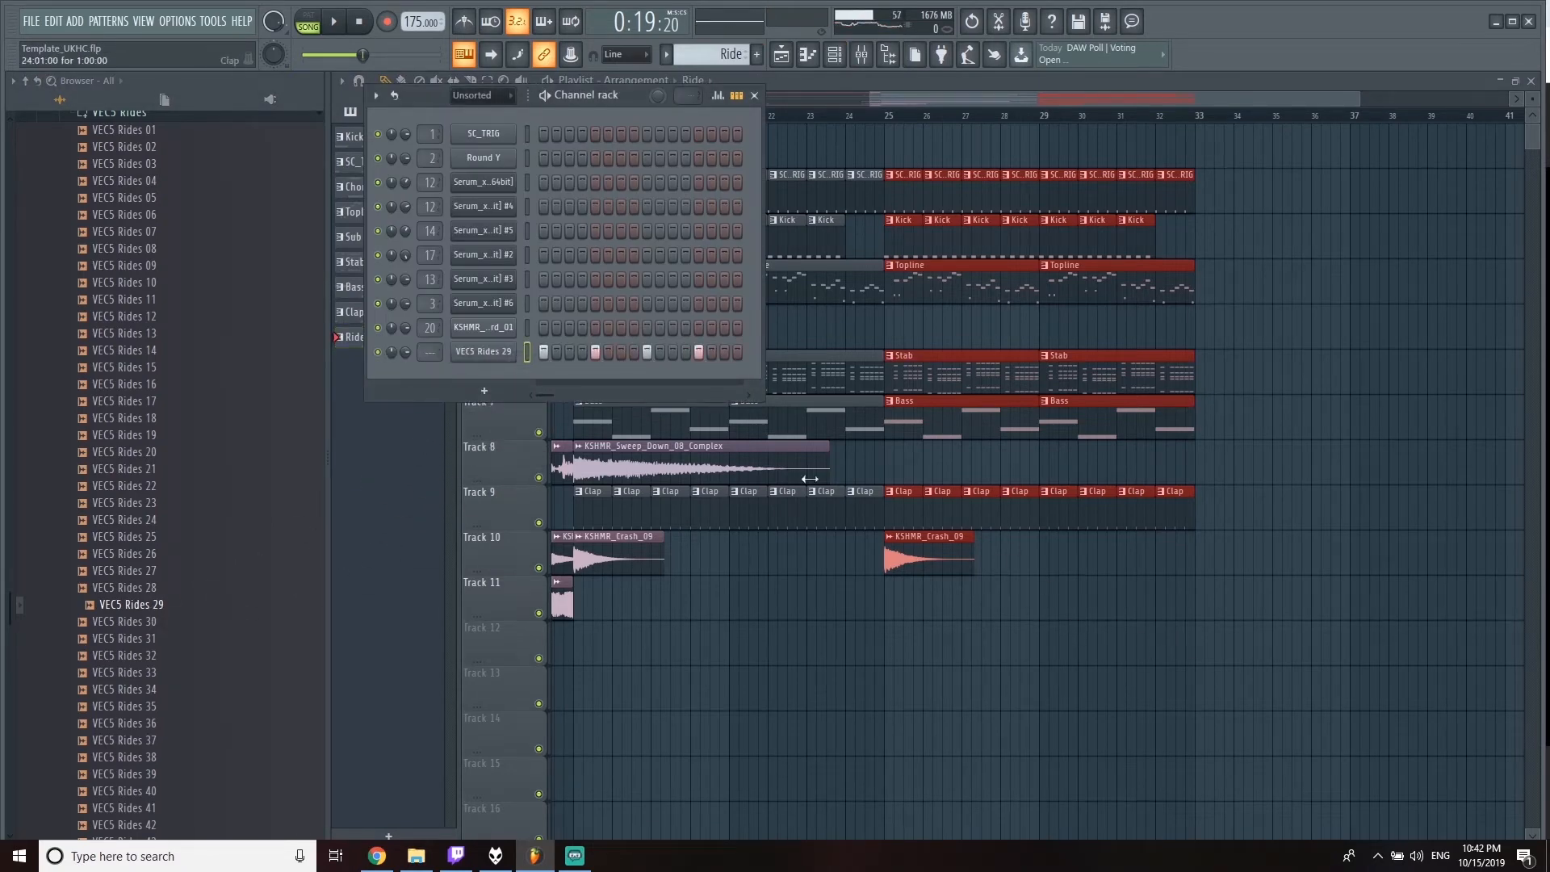
Step: Paint the Ride pattern along Track 12 from bar 17 to bar 33 and play it
key("F6")
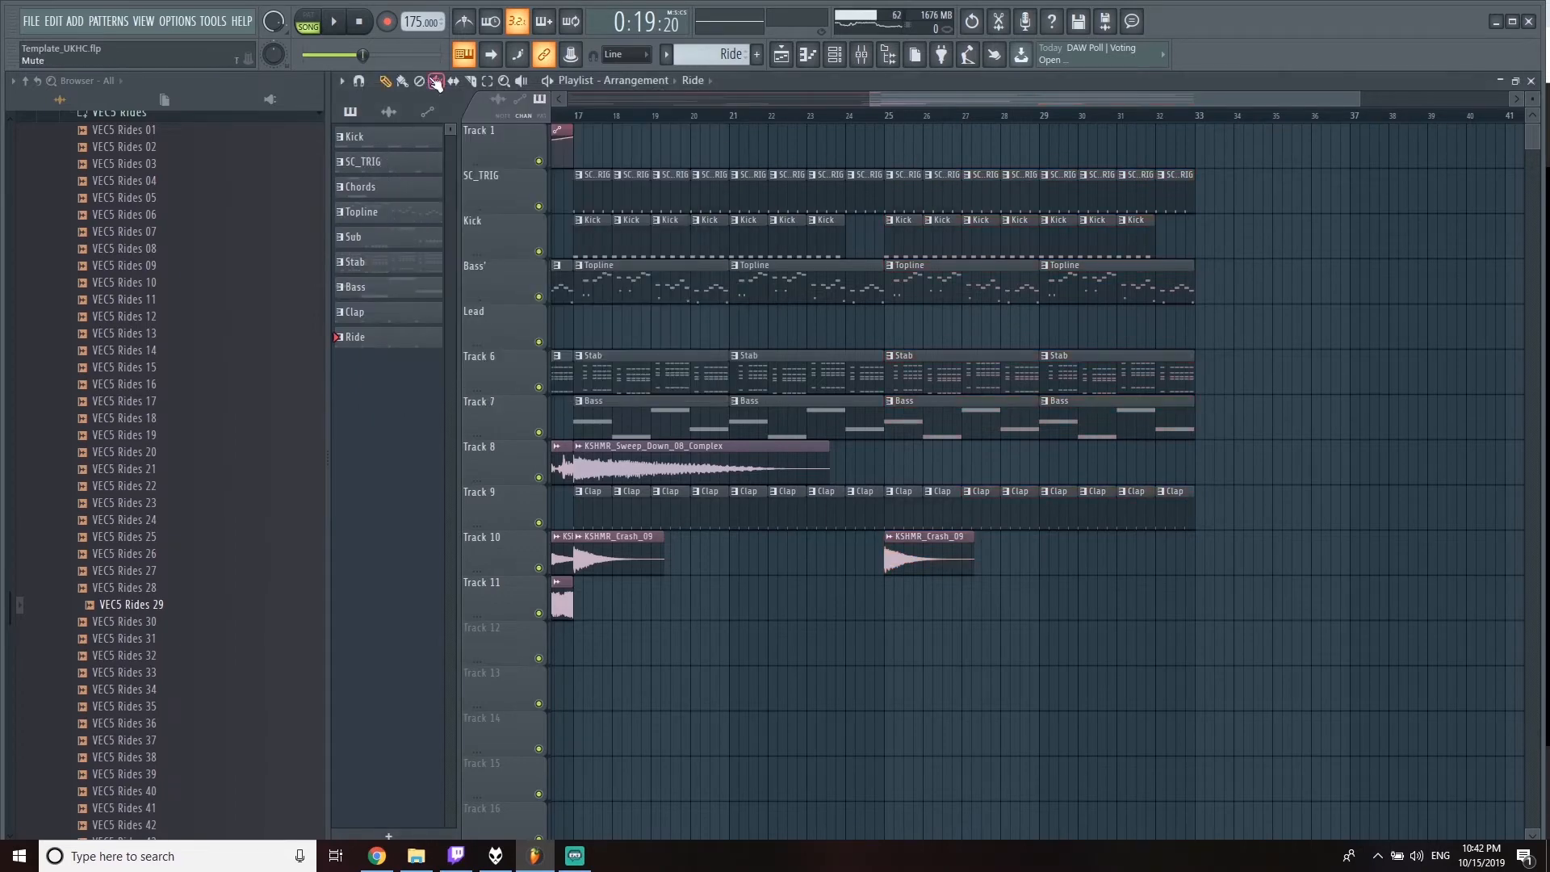
left_click_drag(1166, 636, 595, 650)
key("space")
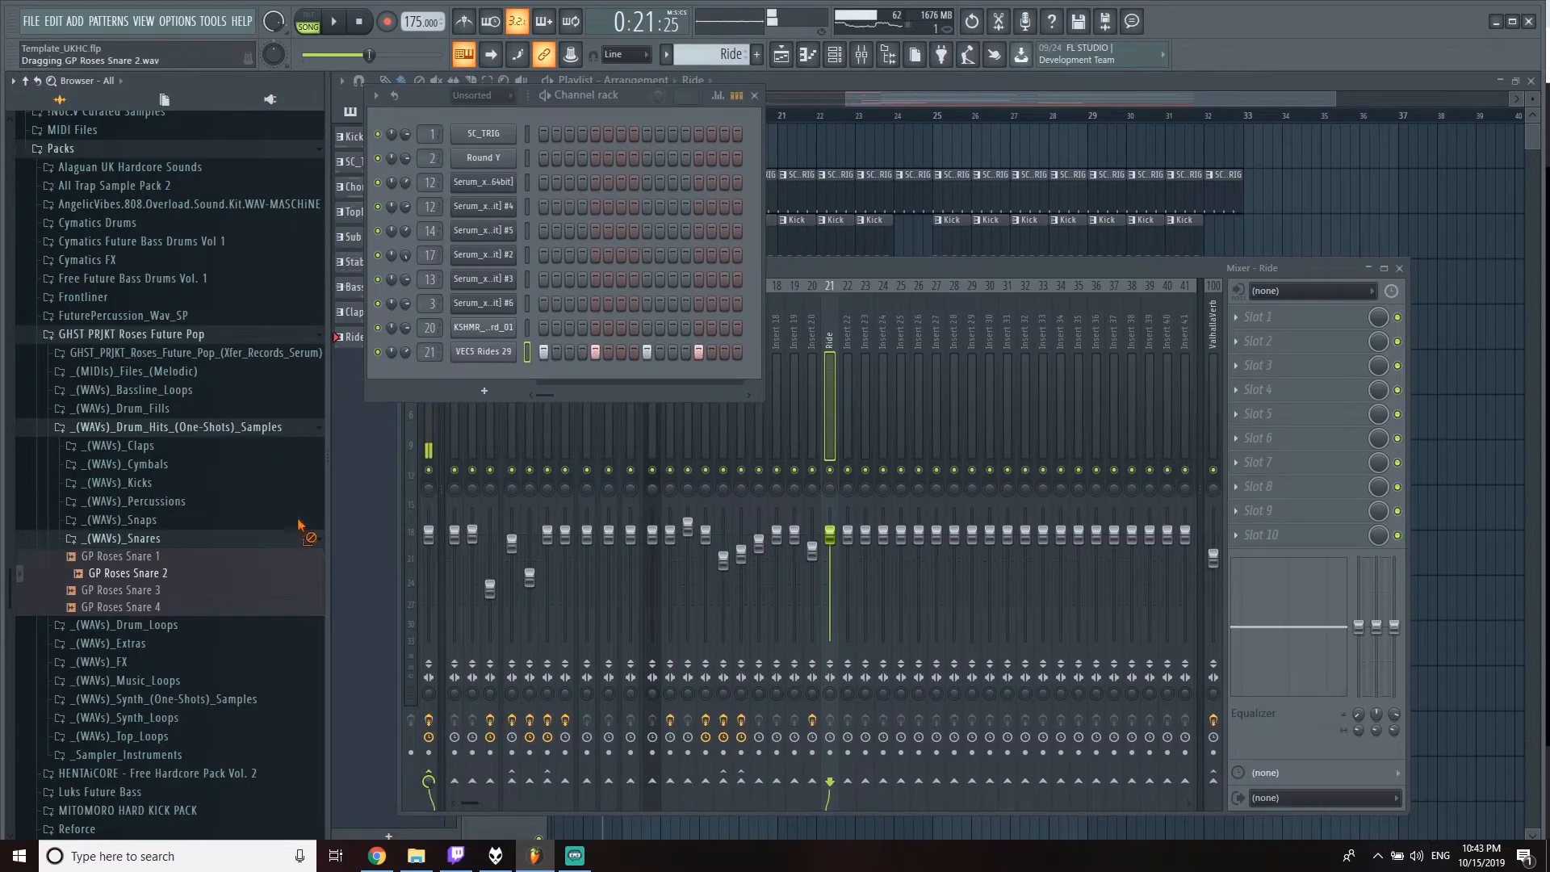
Step: Load GP Roses Snare 2 as a new channel and create a pattern named Snare for it
left_click_drag(299, 525, 477, 370)
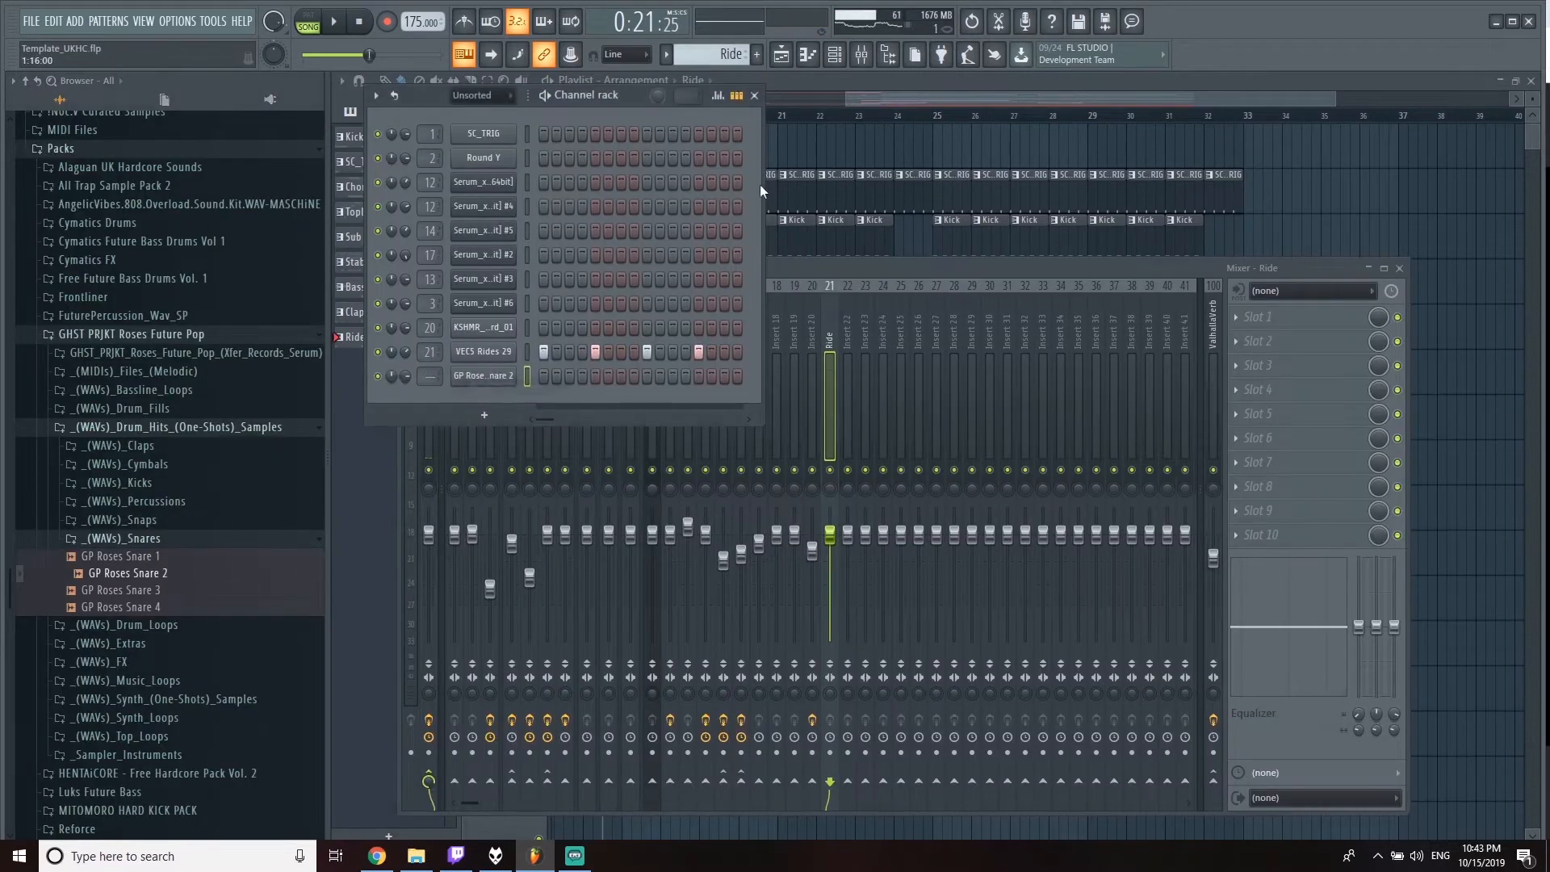
left_click(756, 54)
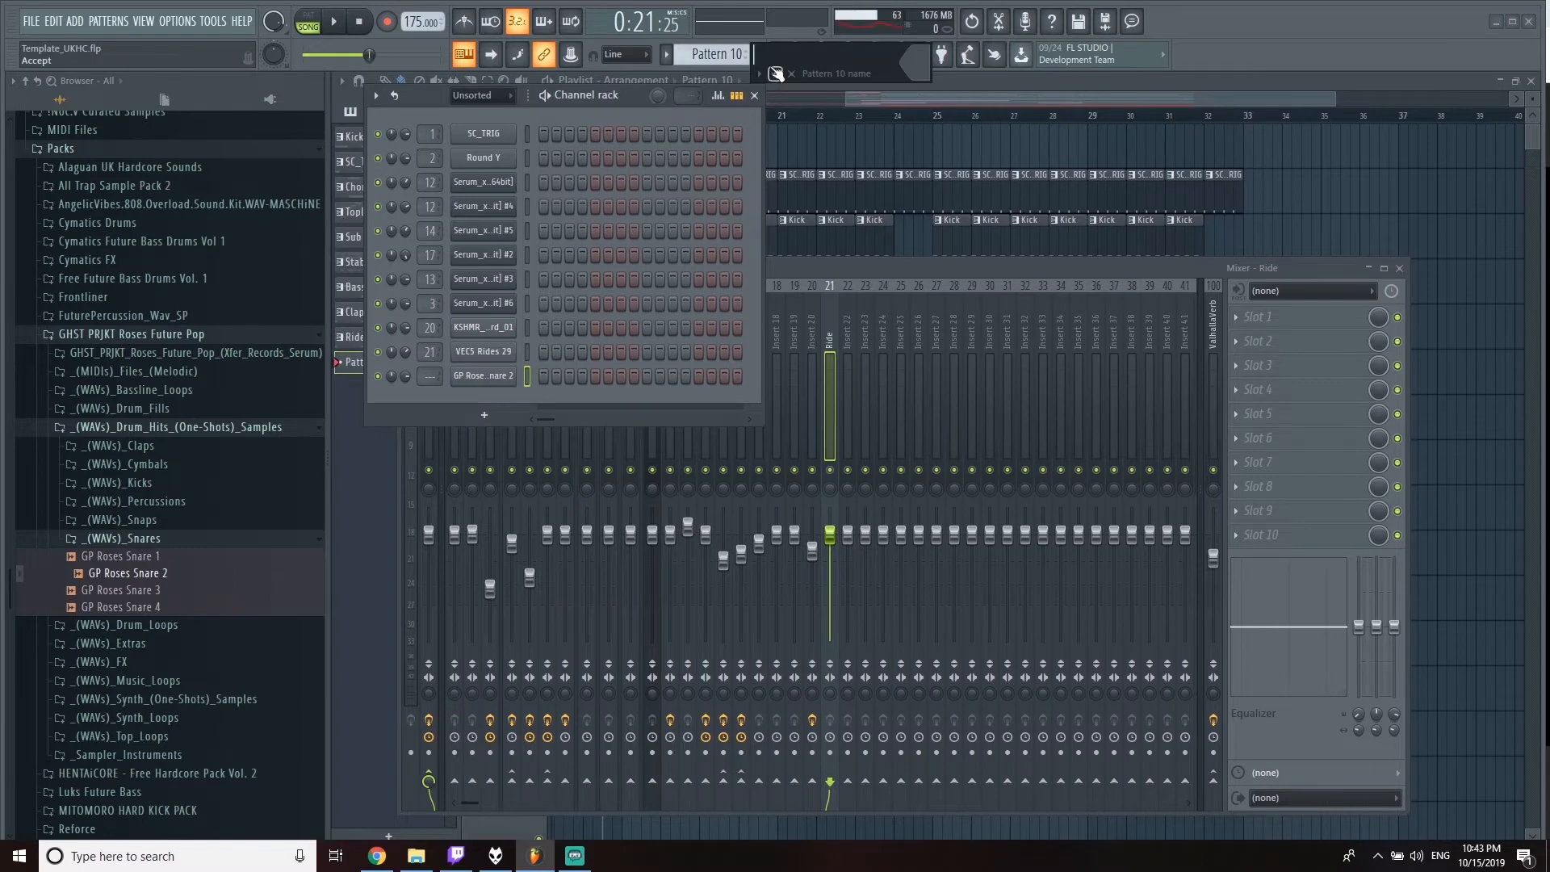
type("Snare")
key("Return")
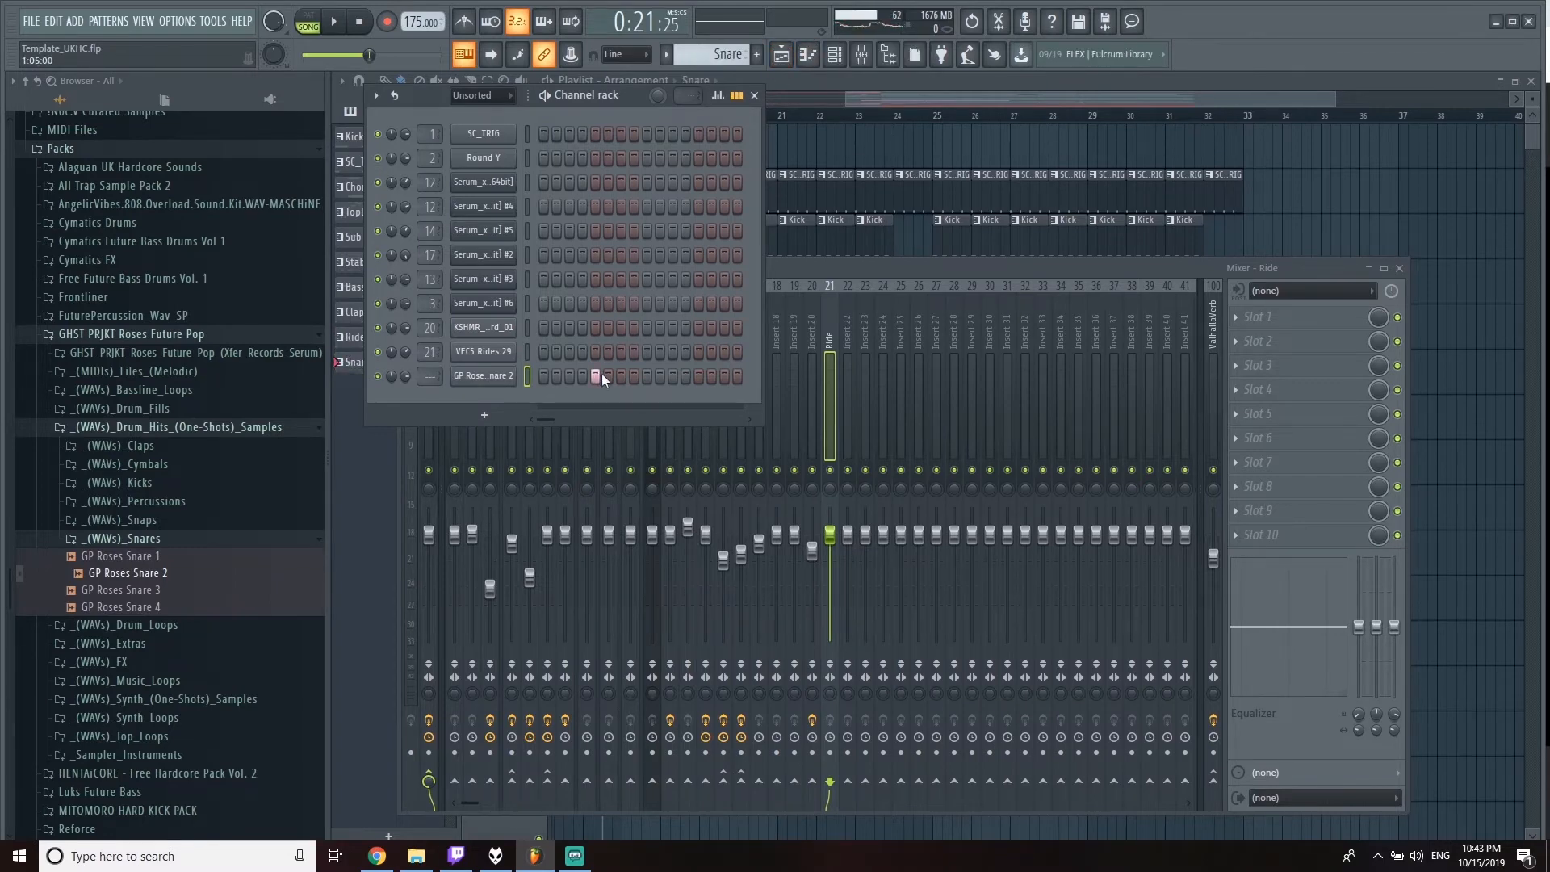
Step: Paint the Snare pattern along Track 13 from bar 17 to bar 33 and lower mixer insert 22 to -5.0 dB during playback
left_click(940, 213)
left_click_drag(686, 699, 1201, 689)
key("space")
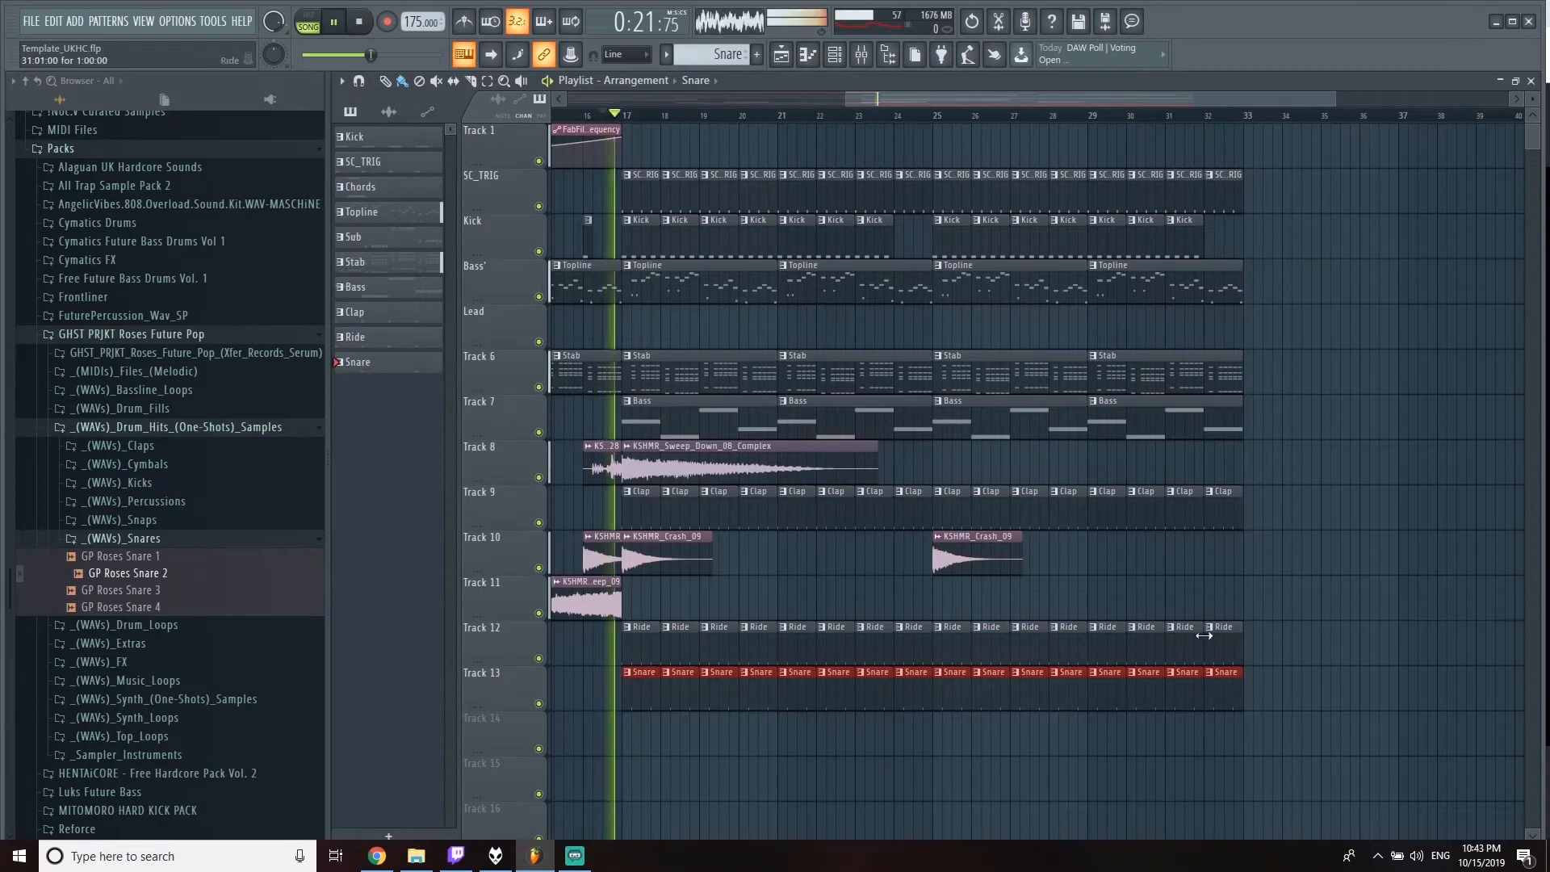
left_click(1531, 81)
left_click_drag(849, 536, 852, 559)
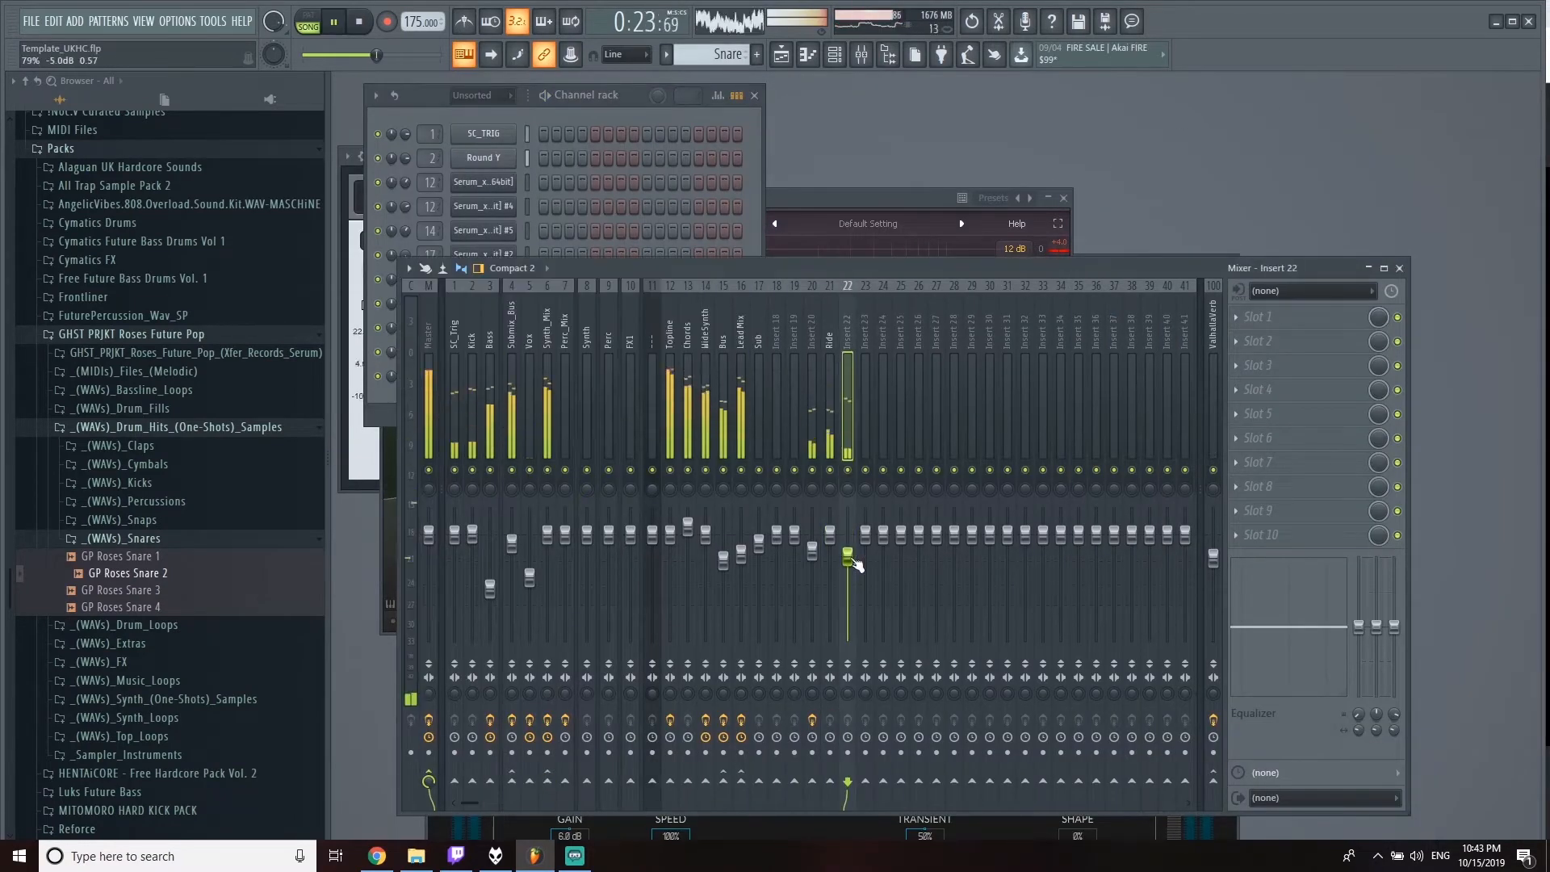
Step: Audition snares in the Free Future Bass Drums and Luks Future Bass packs and replace GP Roses Snare 2 with Luks Snare 01
left_click(172, 412)
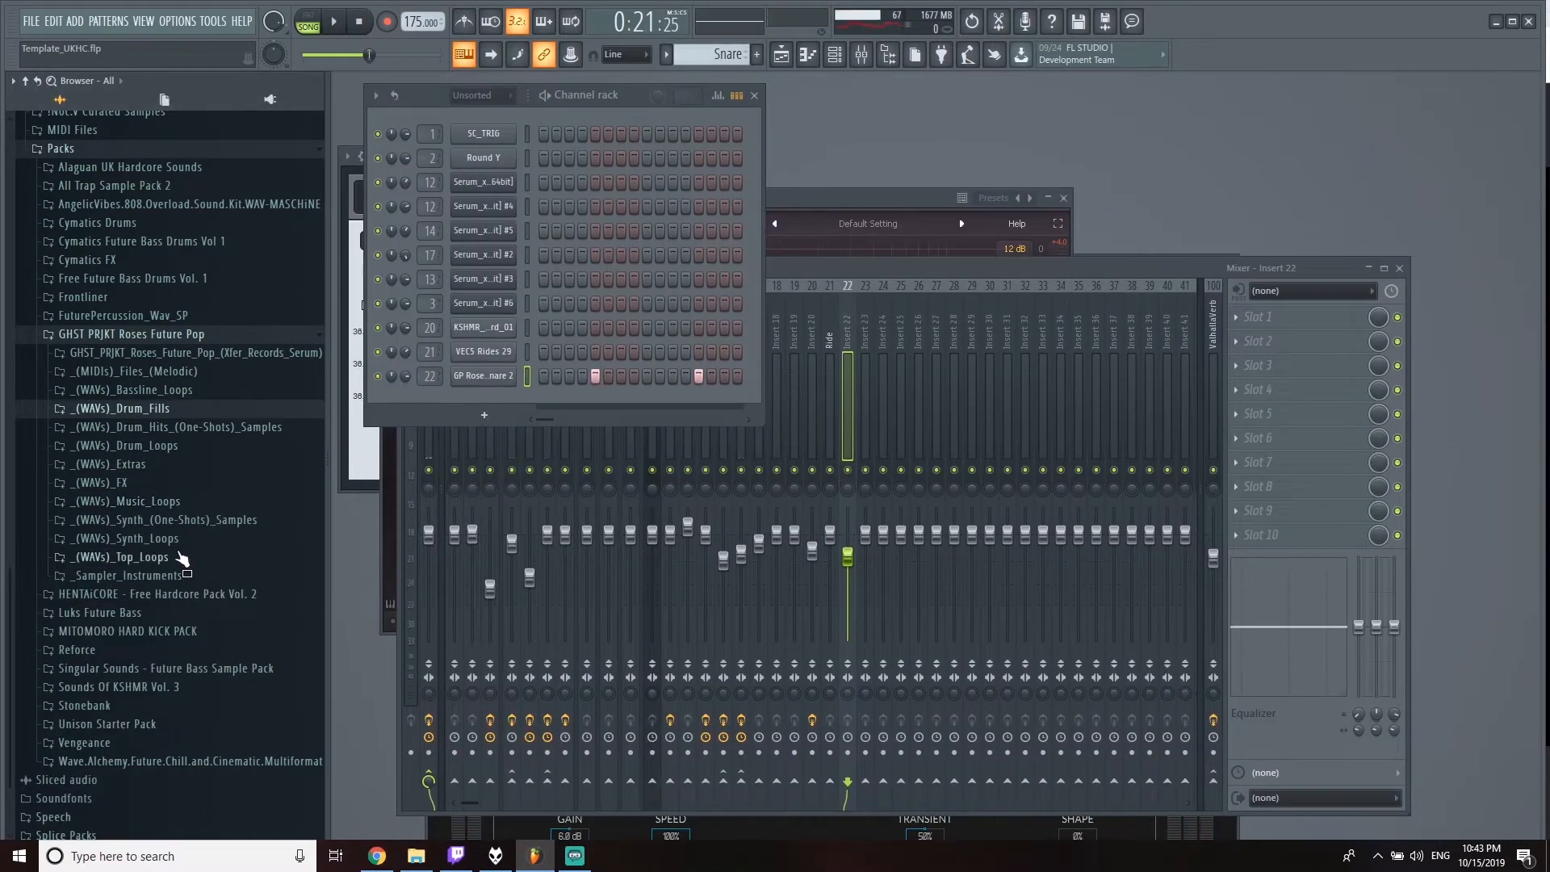
left_click(169, 335)
left_click(145, 482)
left_click(129, 630)
left_click(140, 342)
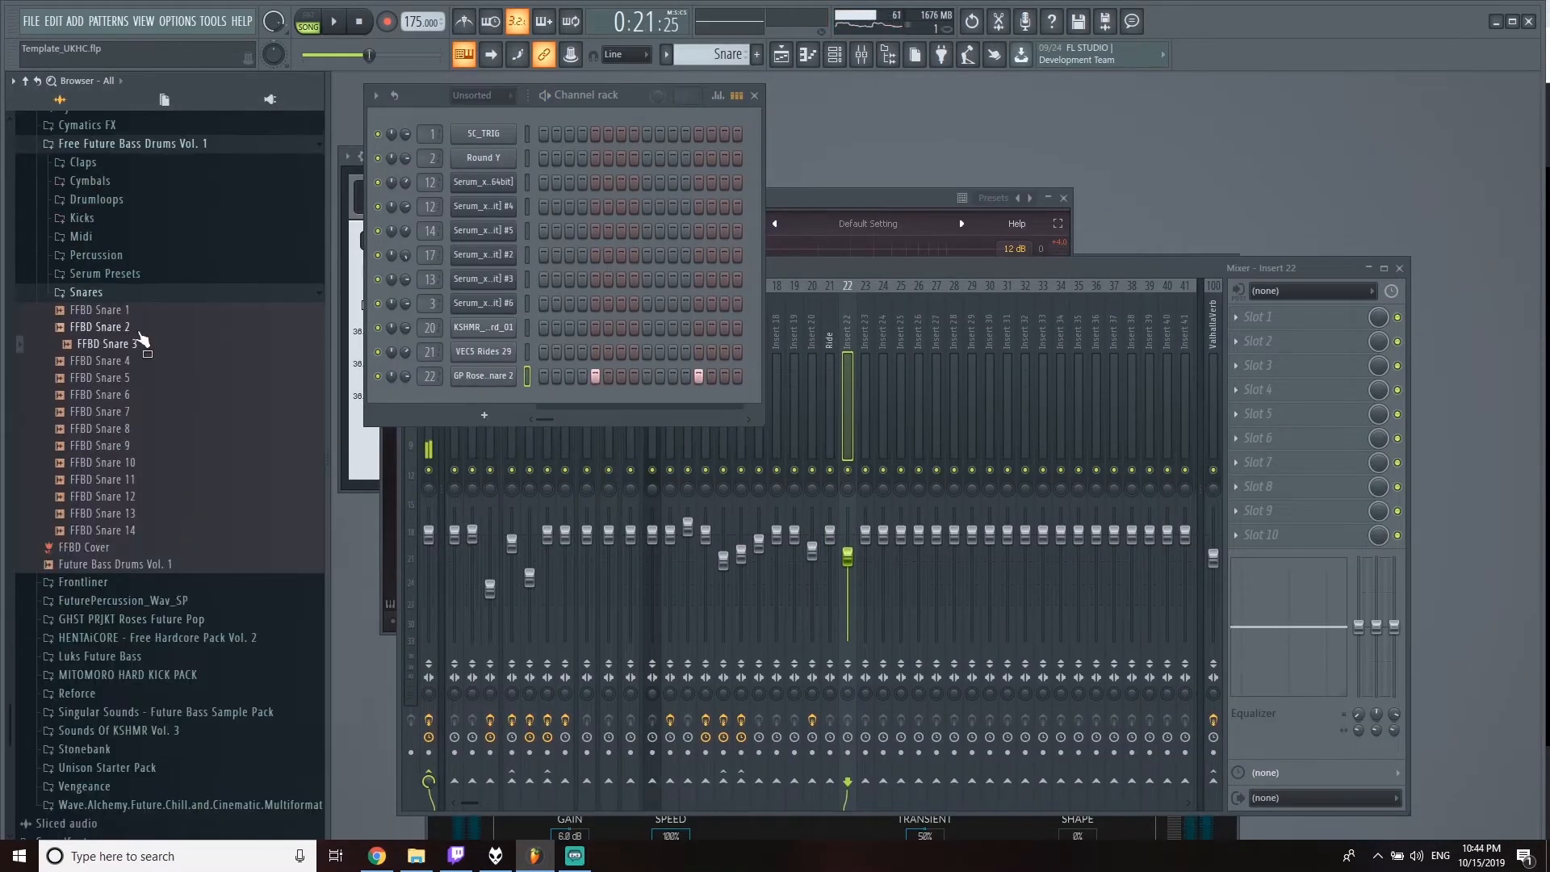
left_click(150, 143)
left_click(185, 575)
left_click(181, 594)
left_click(162, 747)
left_click(165, 763)
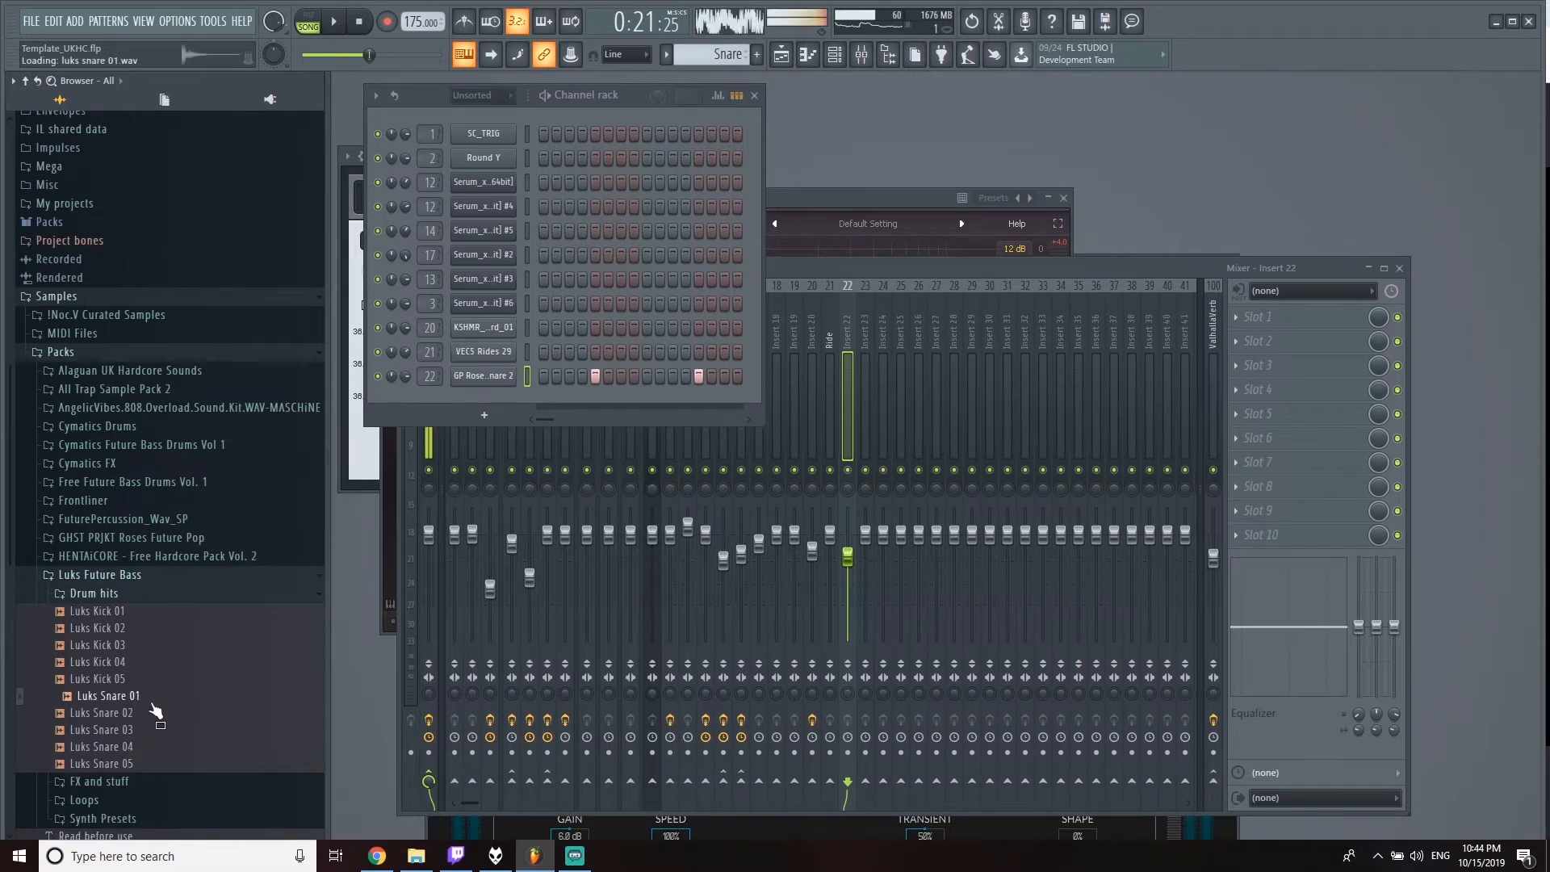
left_click_drag(472, 376, 476, 378)
Step: Play the drop and set the snare's mixer fader on insert 22 to -6.4 dB
key("space")
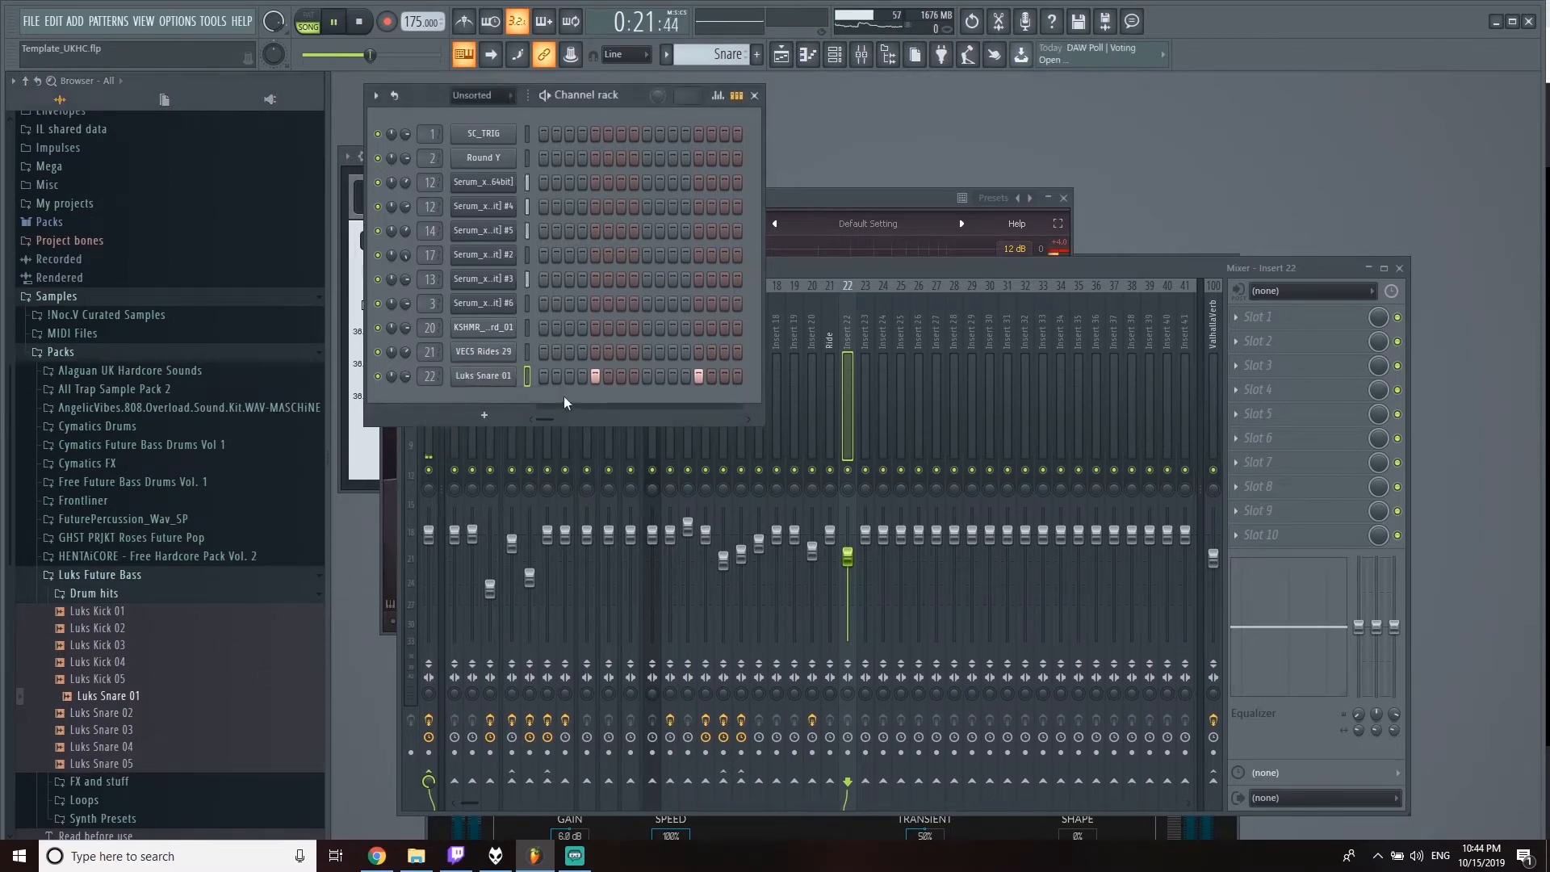
left_click_drag(850, 567, 854, 557)
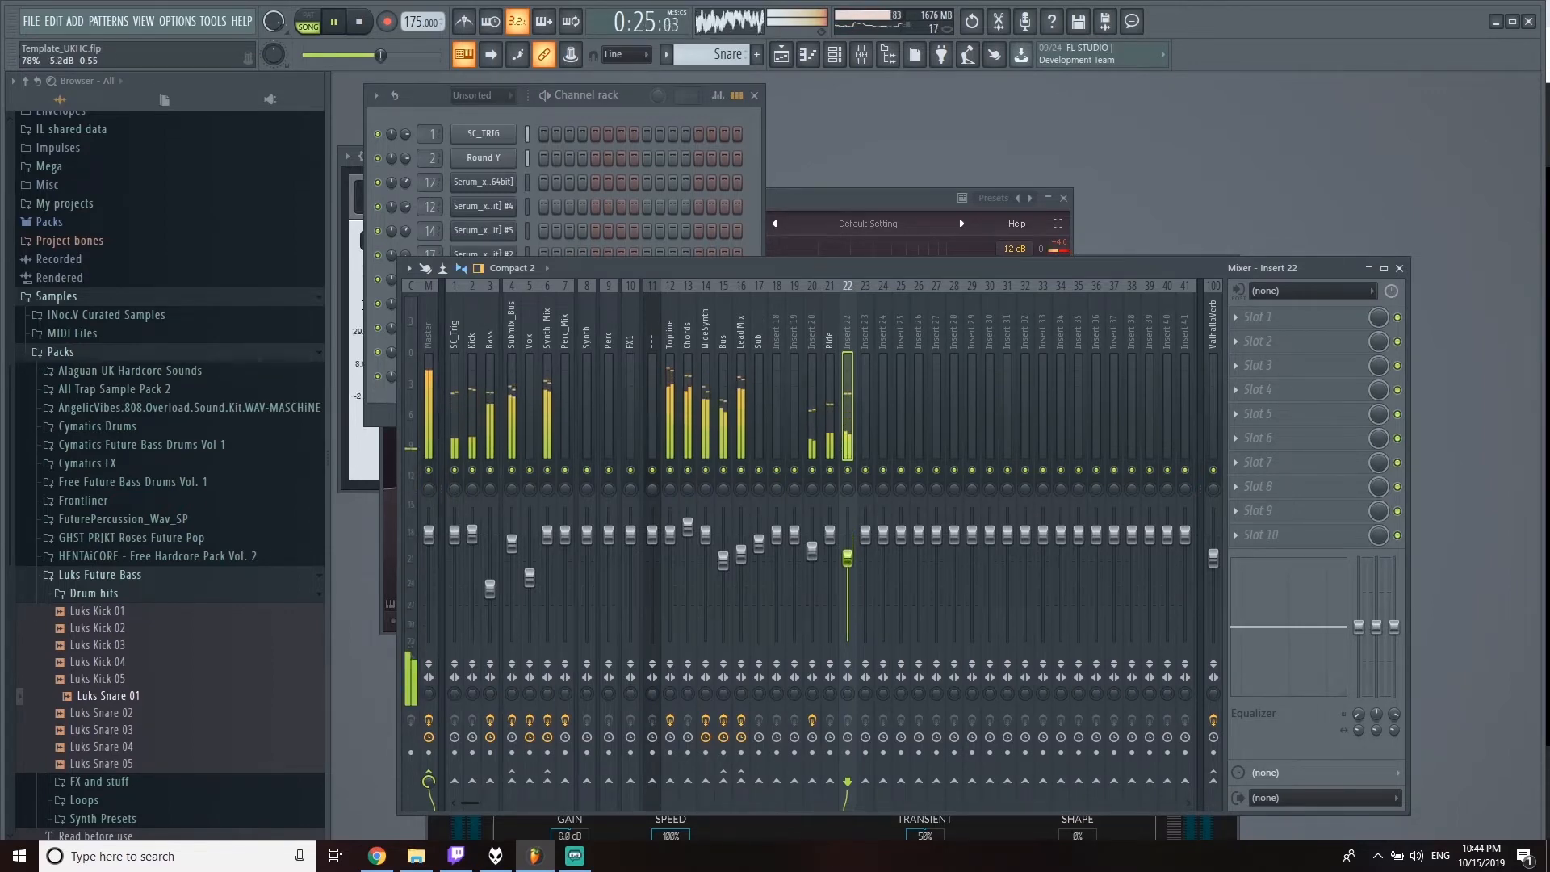
left_click_drag(853, 565, 854, 569)
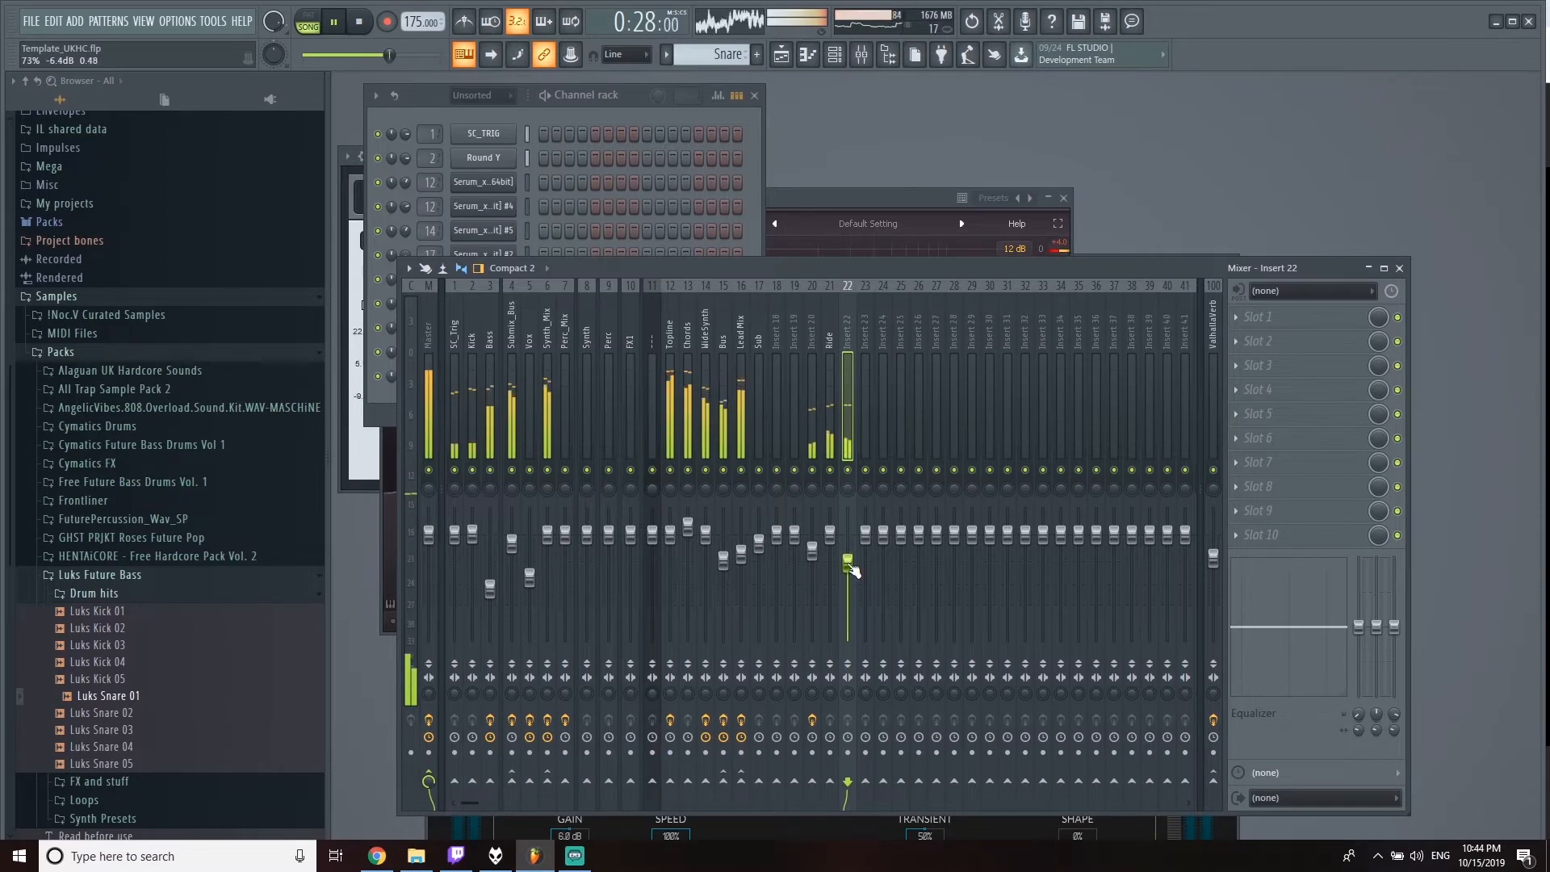
Step: Add FabFilter Pro-Q 2 to insert 22 and boost the snare with a bell band of about +7.75 dB at 175 Hz
left_click(1257, 317)
left_click(983, 191)
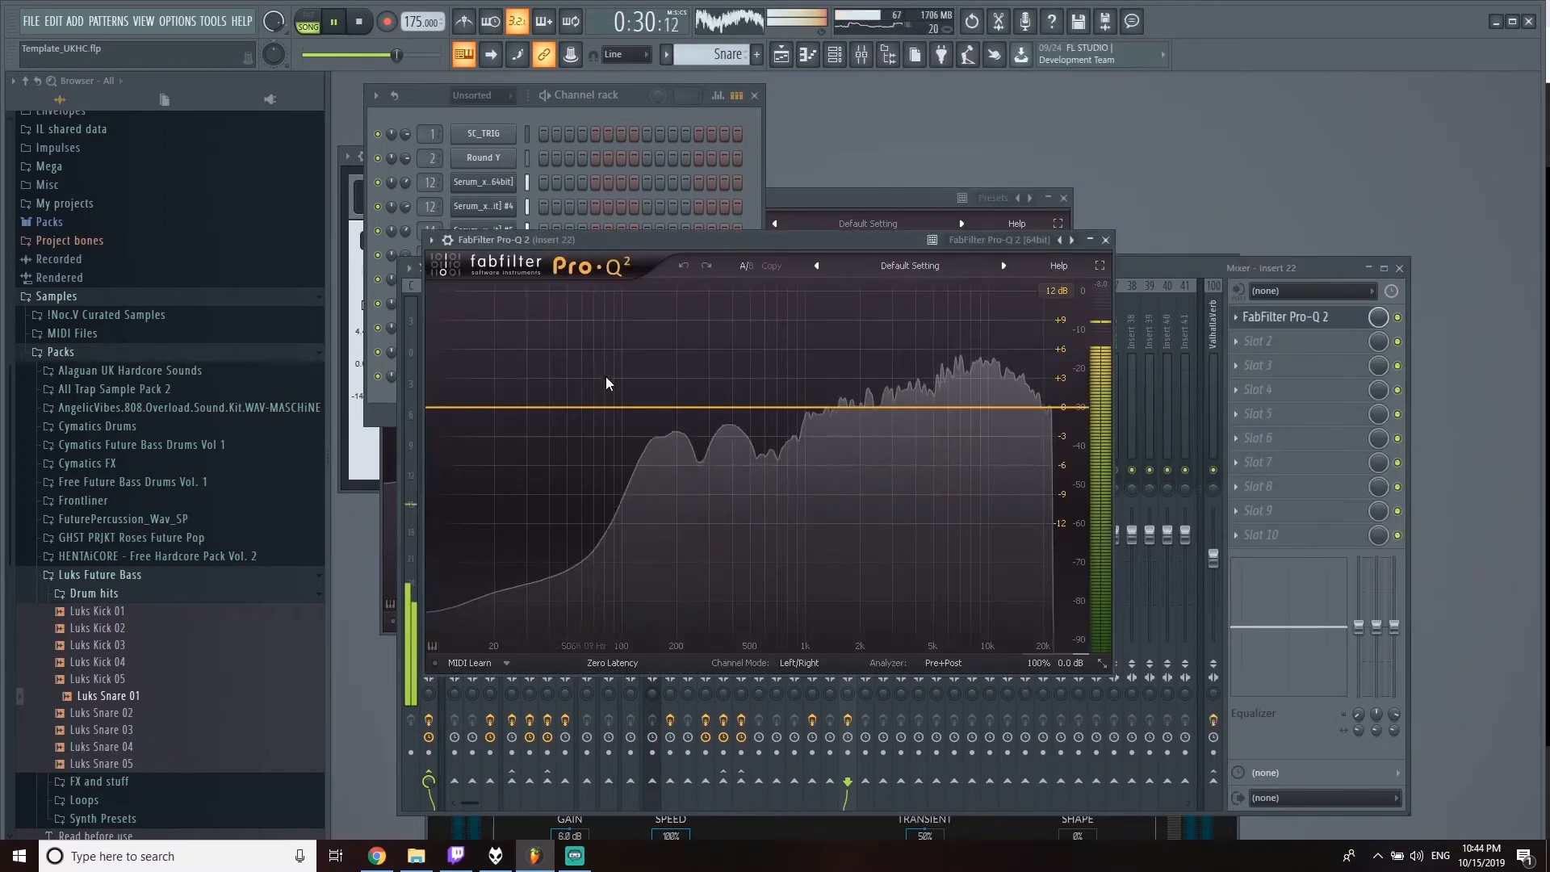
left_click_drag(690, 408, 673, 339)
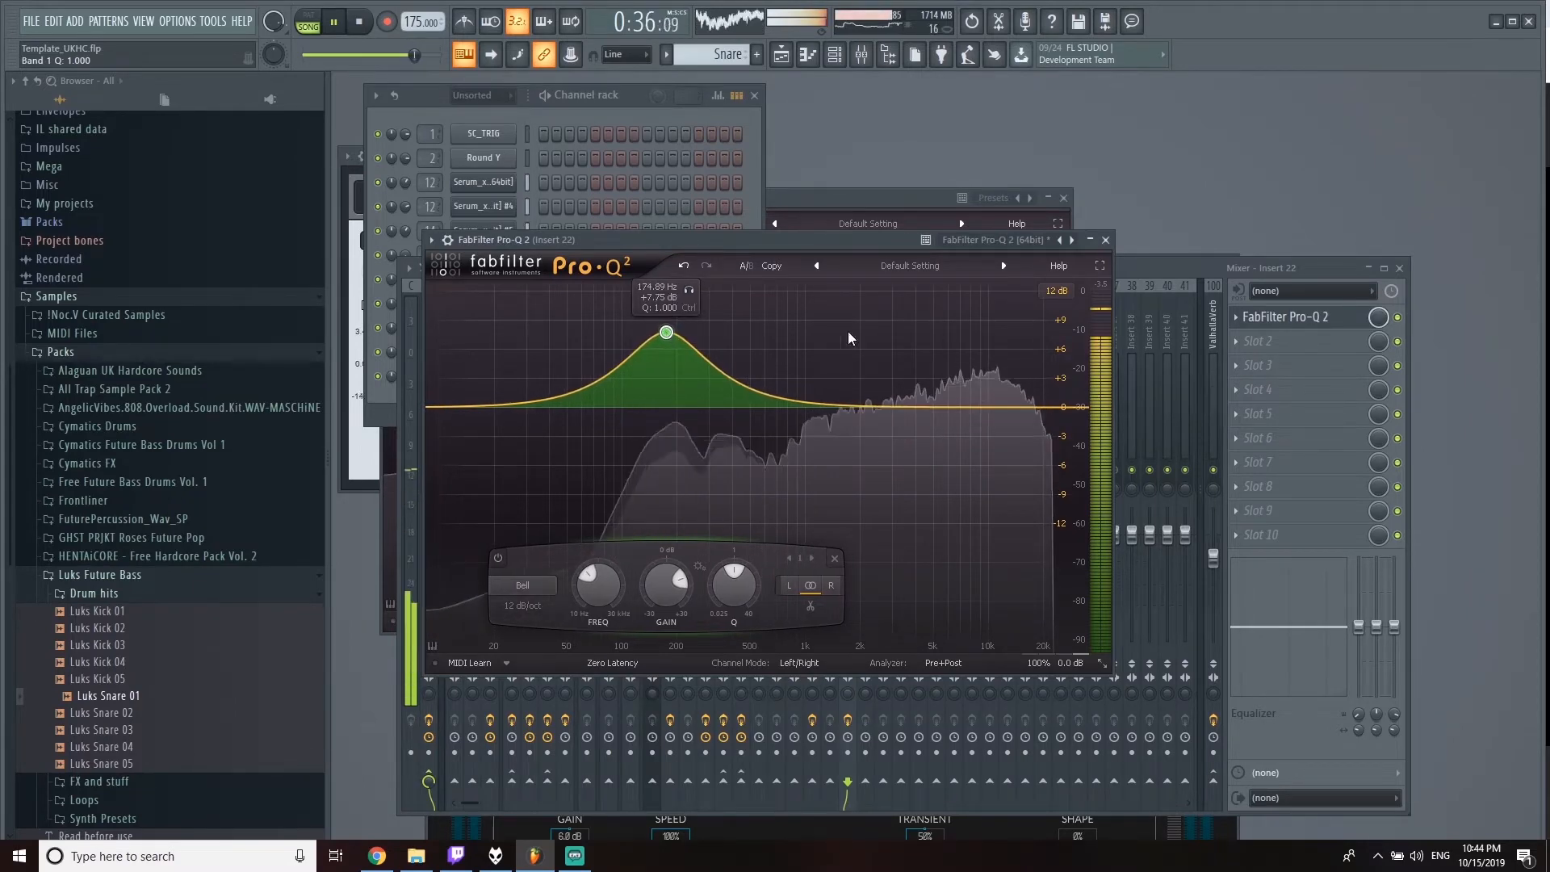
left_click(1160, 265)
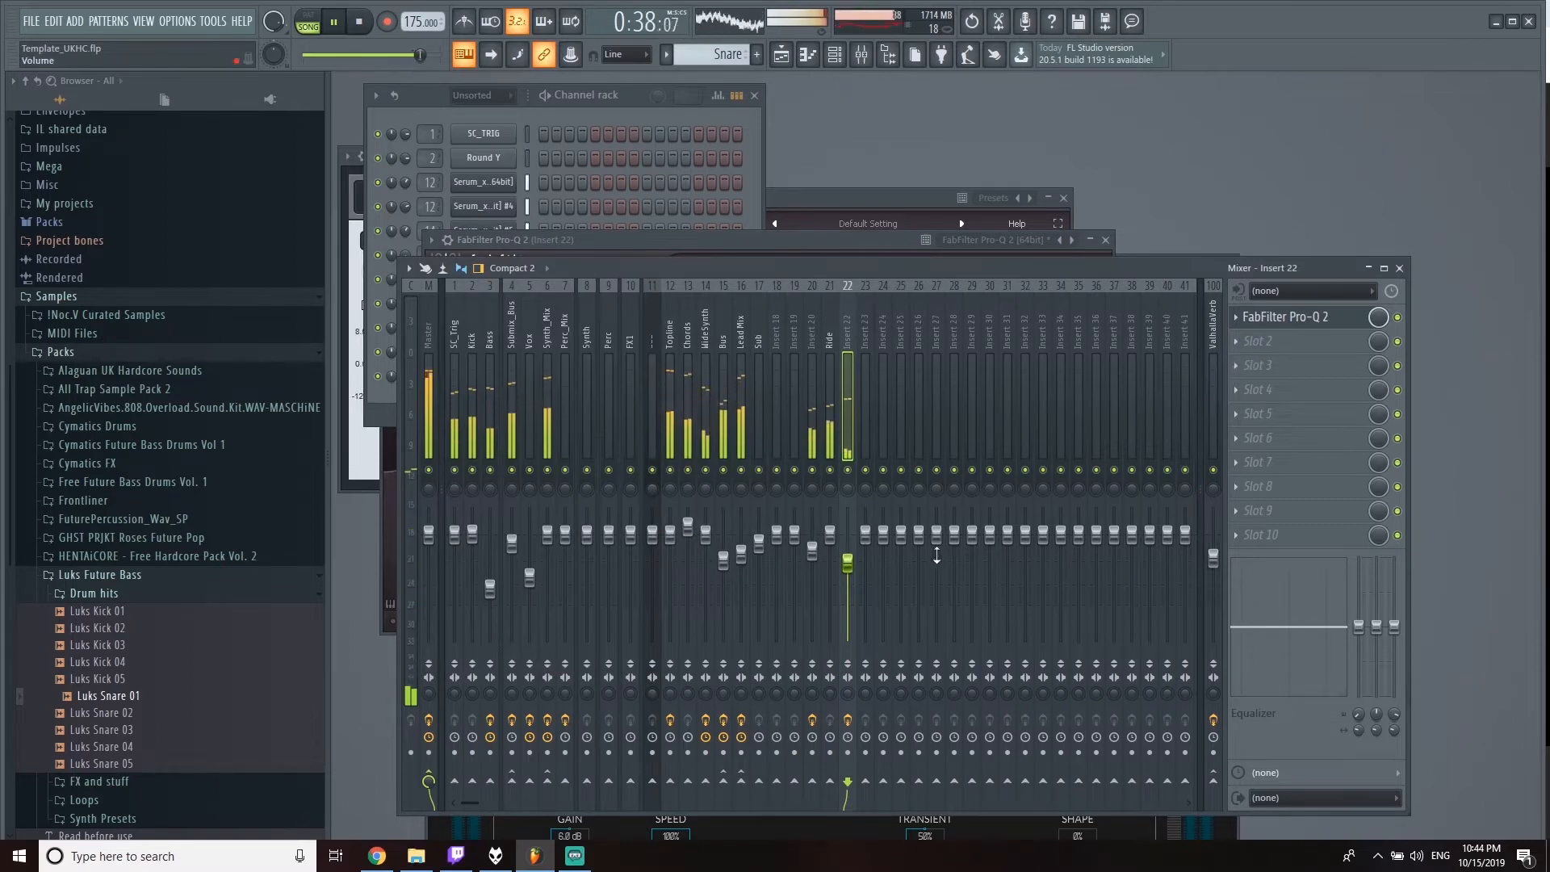
Step: Lower the snare's fader on insert 22 a little further, replay the drop and reset playback to the start
key("space")
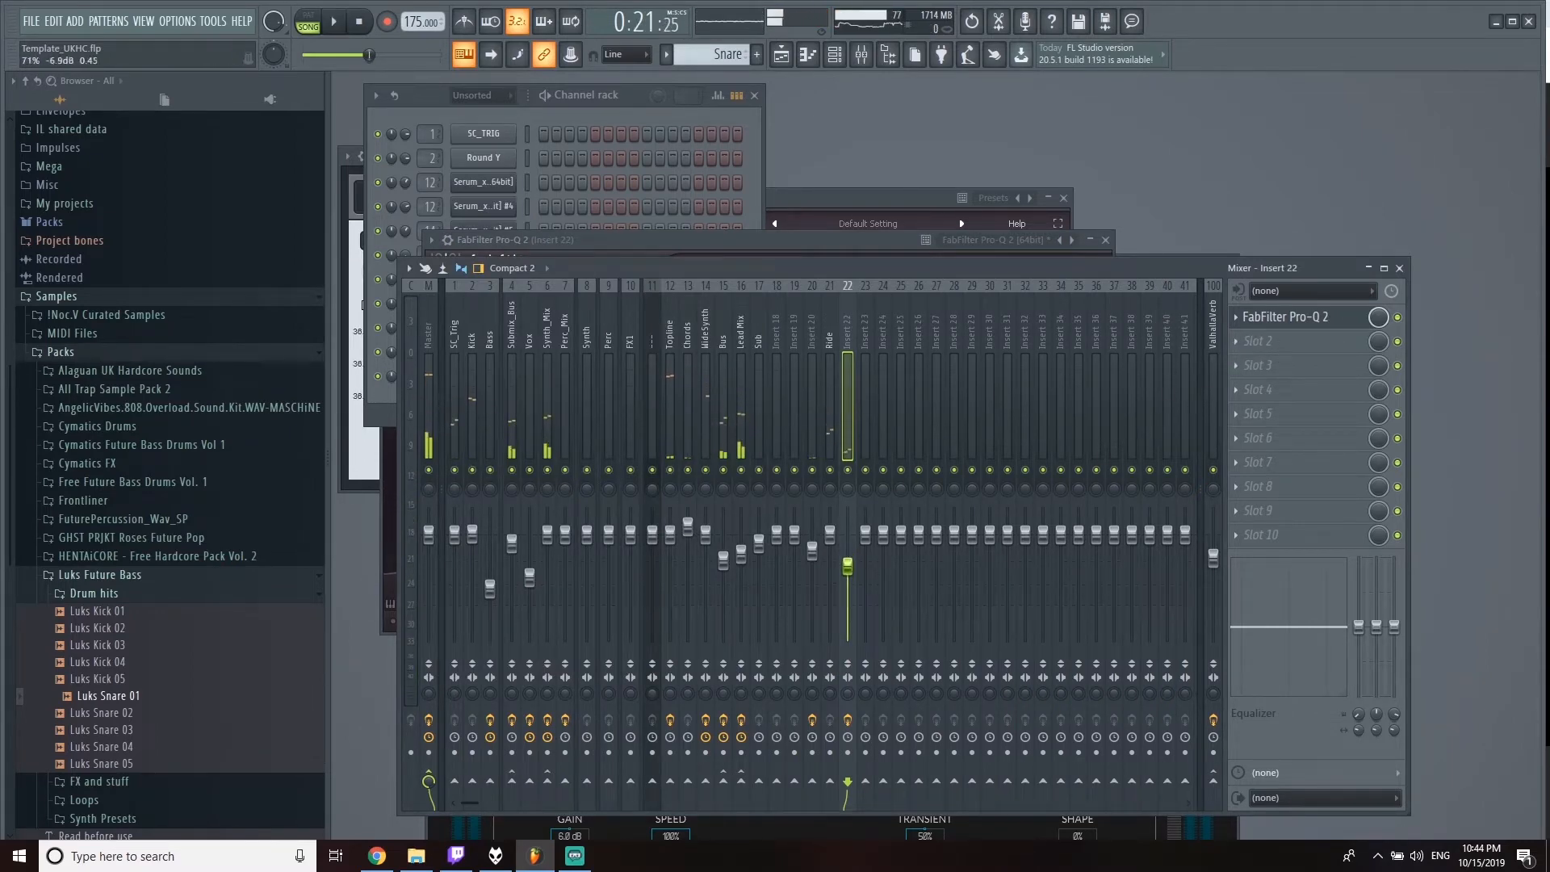
key("space")
left_click(625, 114)
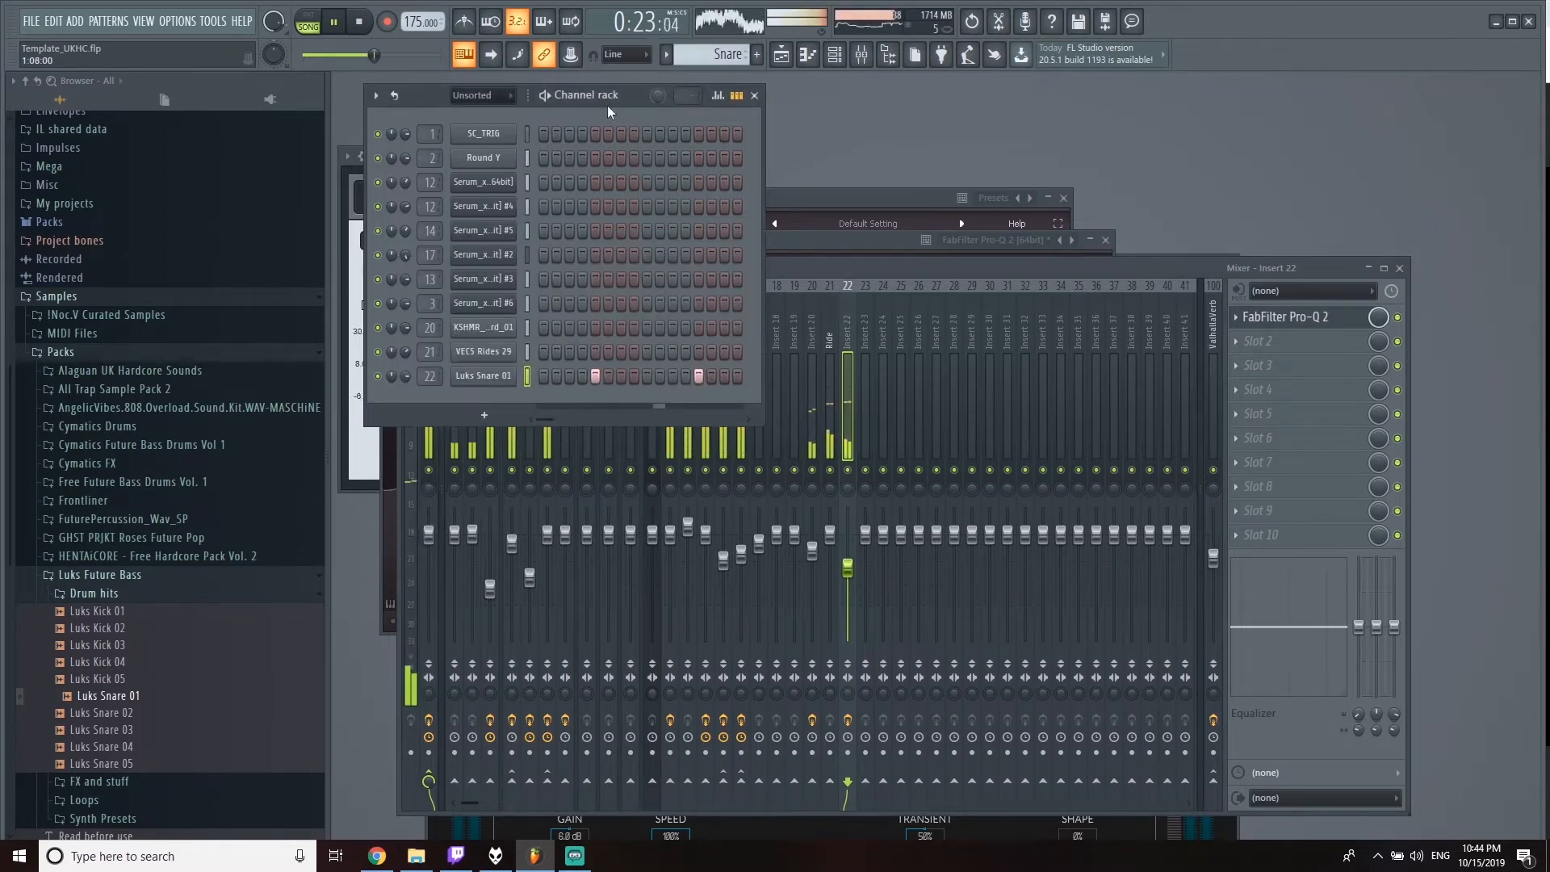
left_click(361, 22)
left_click(361, 23)
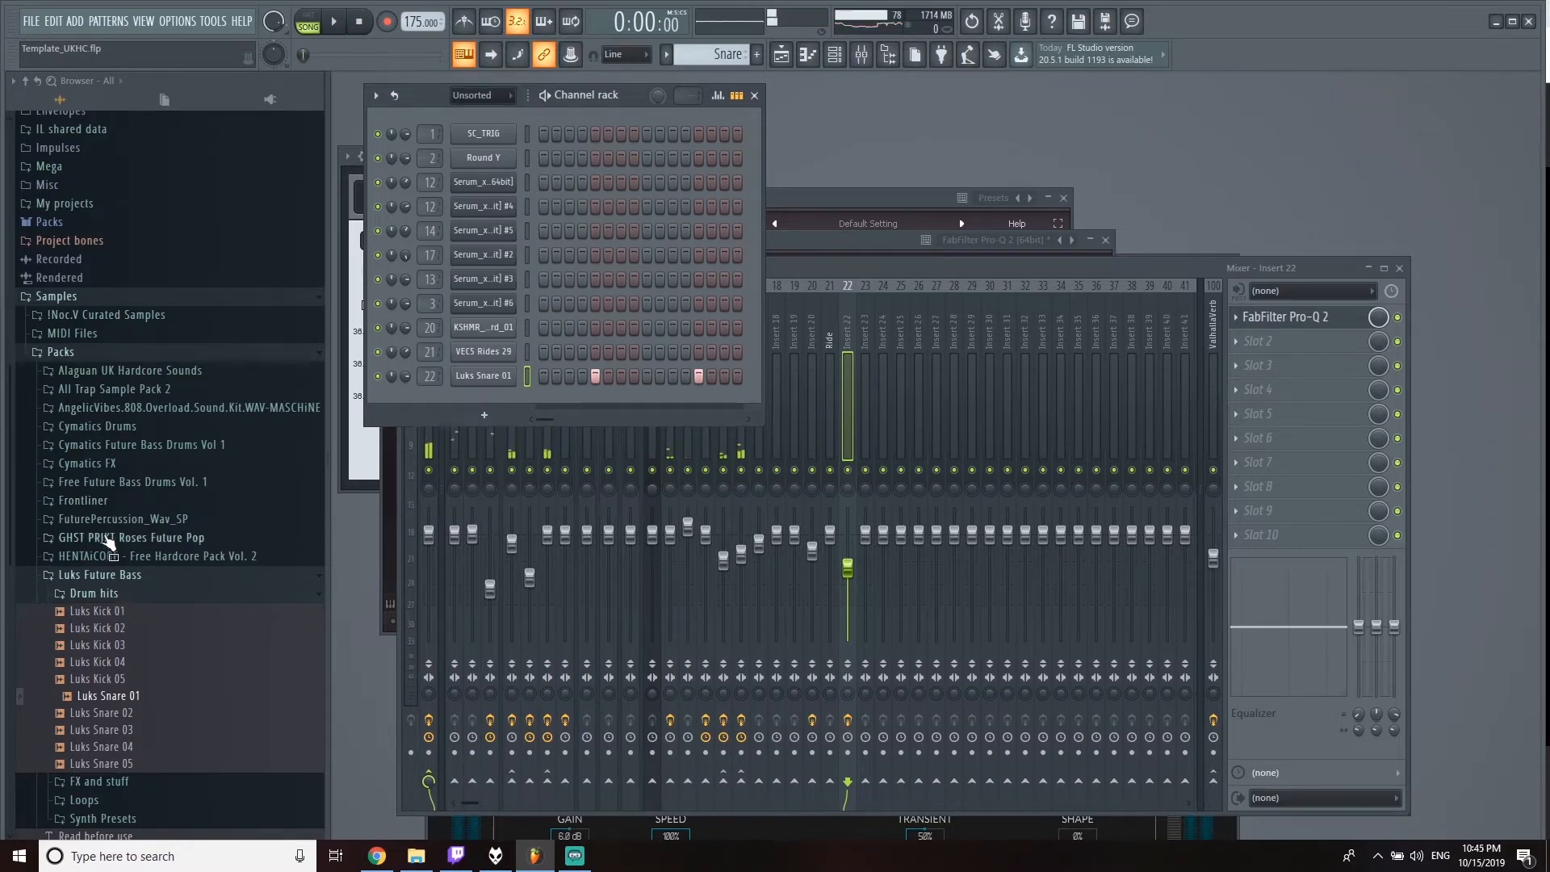
Step: Browse the cymbals of Vengeance Essential Clubsounds Vol. 5 and audition VEC5 Reverse Cymbals 04
scroll(151, 676, "down", 5)
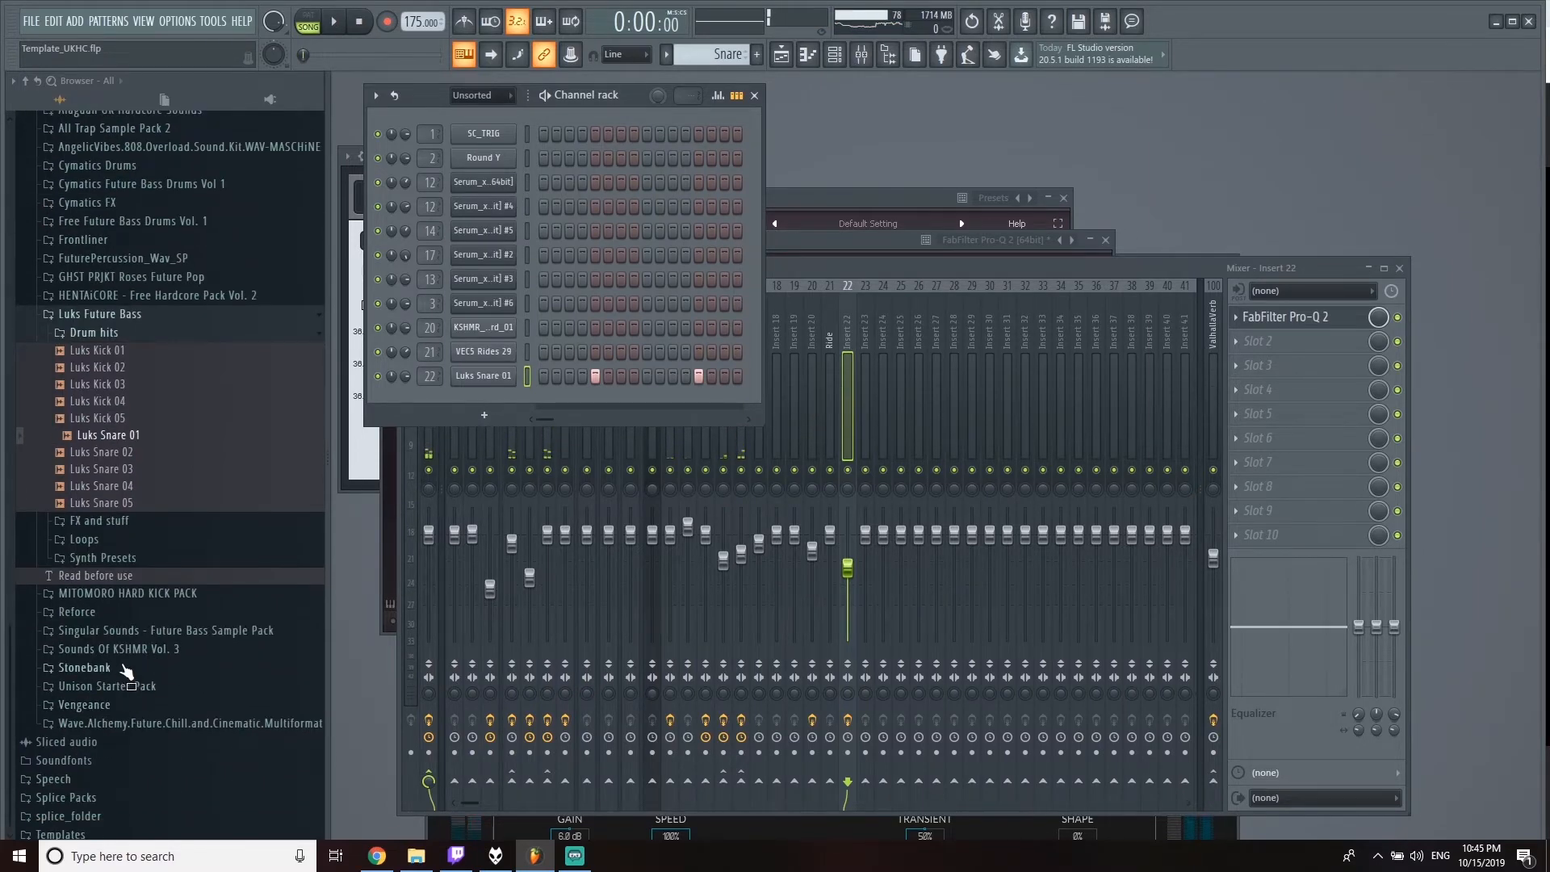
left_click(137, 706)
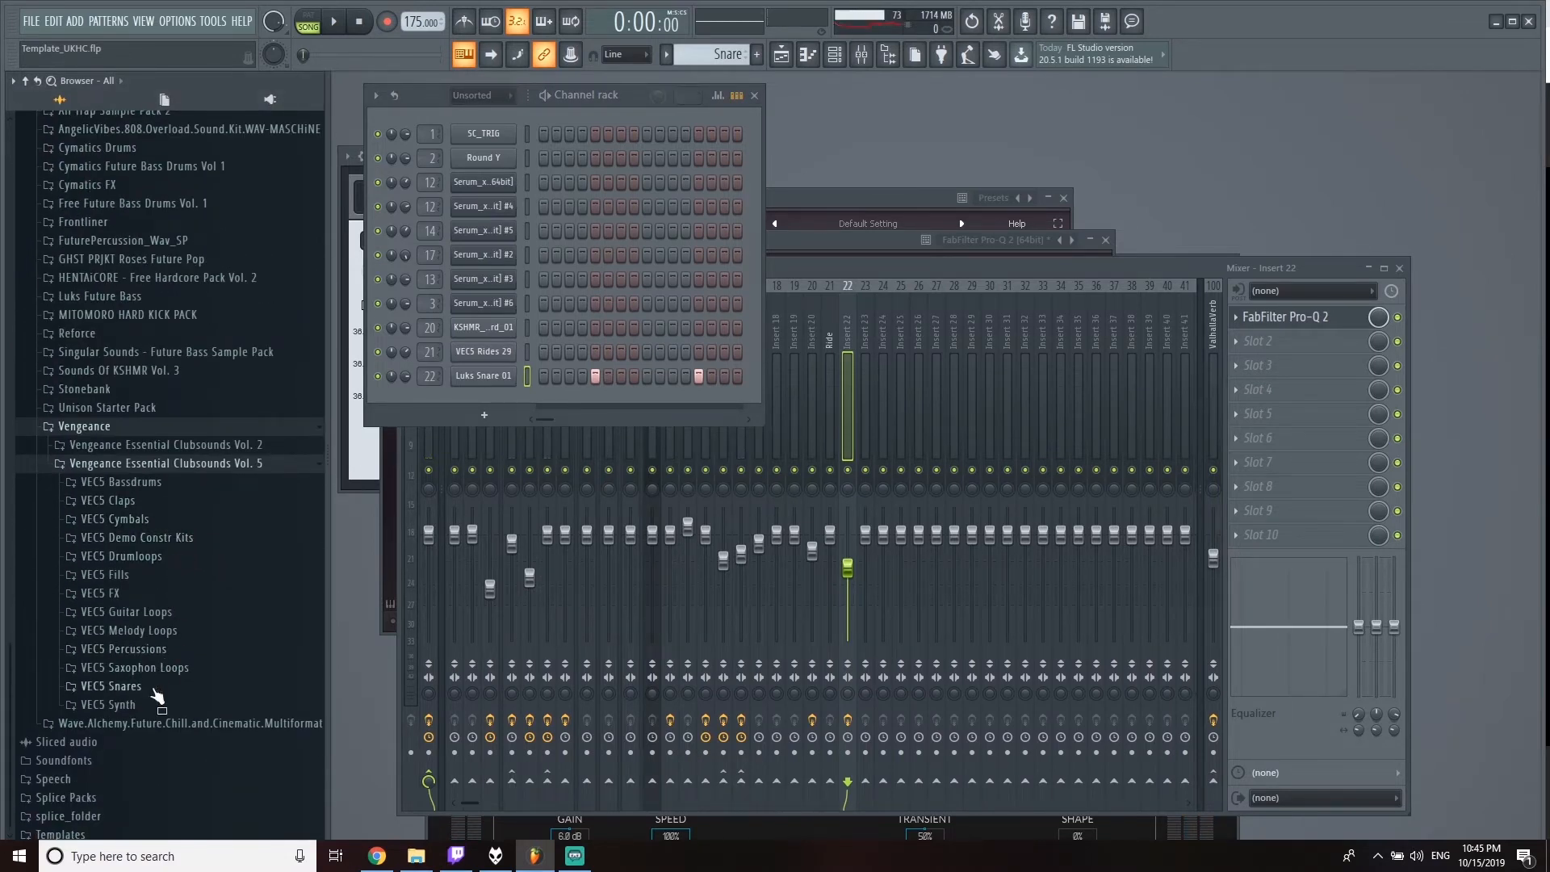
left_click(159, 516)
left_click(166, 593)
scroll(166, 583, "down", 2)
left_click(165, 570)
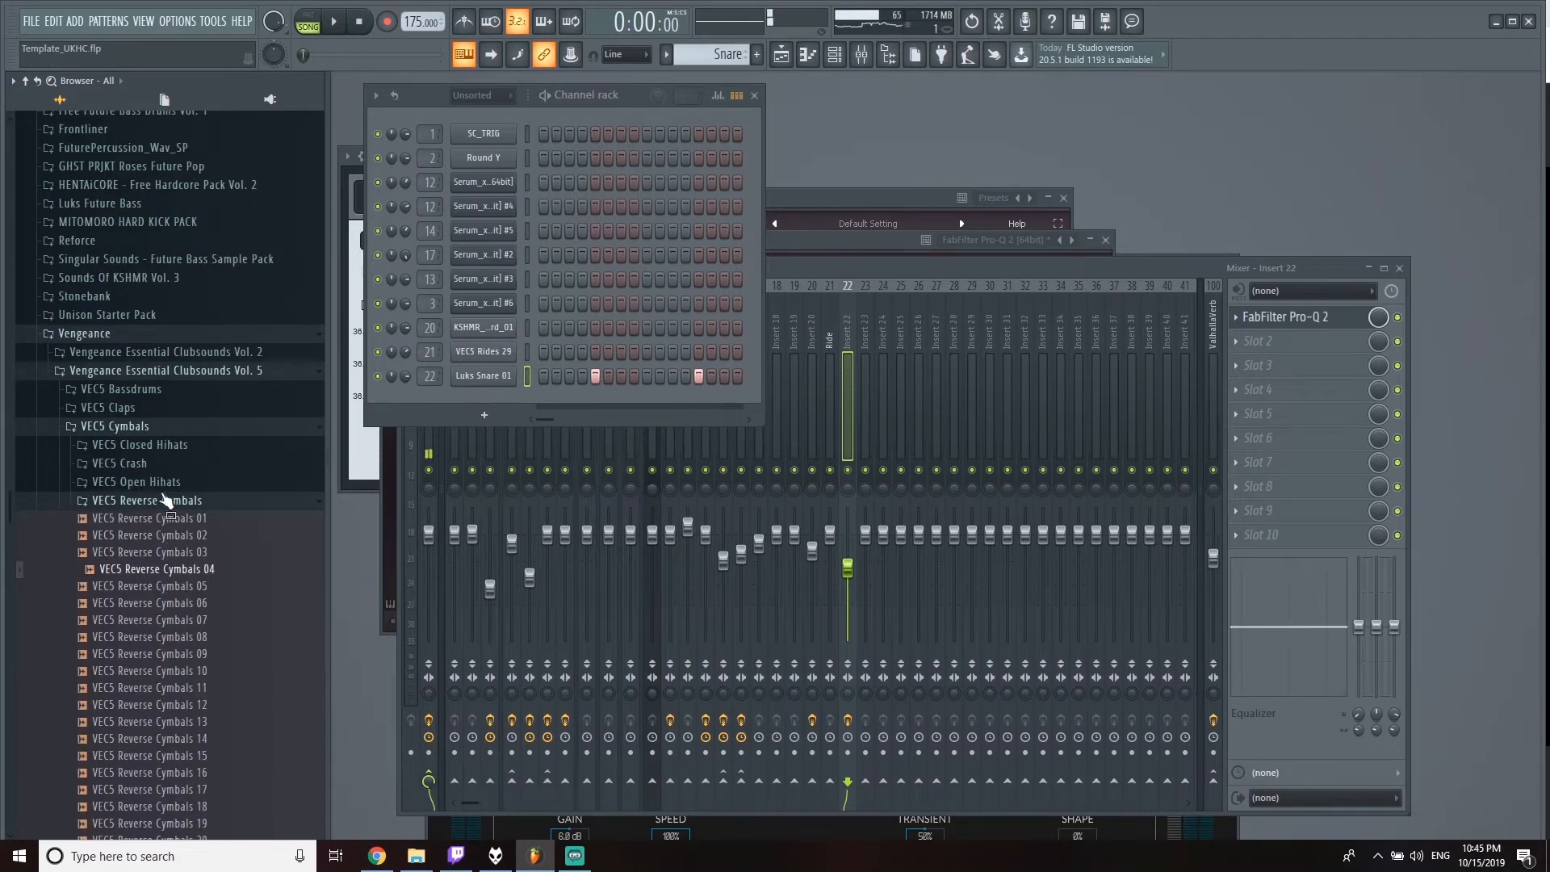
Step: Audition the VEC5 Open Hihats samples through the list as far as VEC5 Open Hihats 89
left_click(162, 482)
left_click(195, 584)
left_click(198, 569)
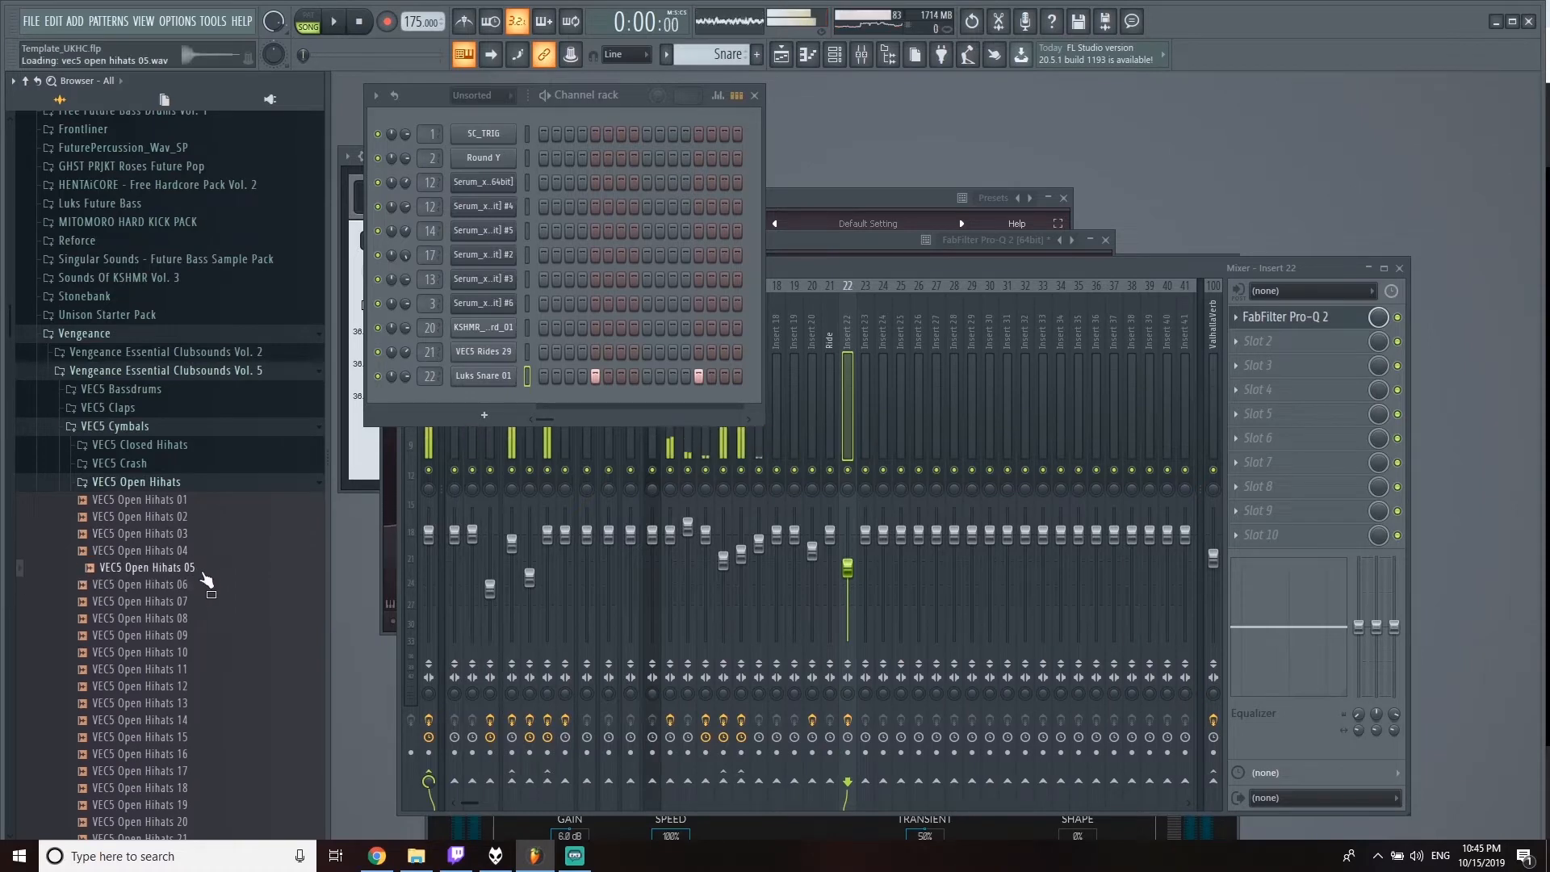
scroll(210, 628, "down", 7)
left_click(183, 502)
left_click(211, 568)
scroll(212, 570, "down", 1)
scroll(209, 565, "down", 6)
left_click(196, 466)
scroll(196, 466, "down", 6)
left_click(196, 465)
scroll(196, 464, "down", 6)
left_click(195, 463)
scroll(196, 462, "down", 3)
scroll(196, 462, "down", 2)
left_click(196, 463)
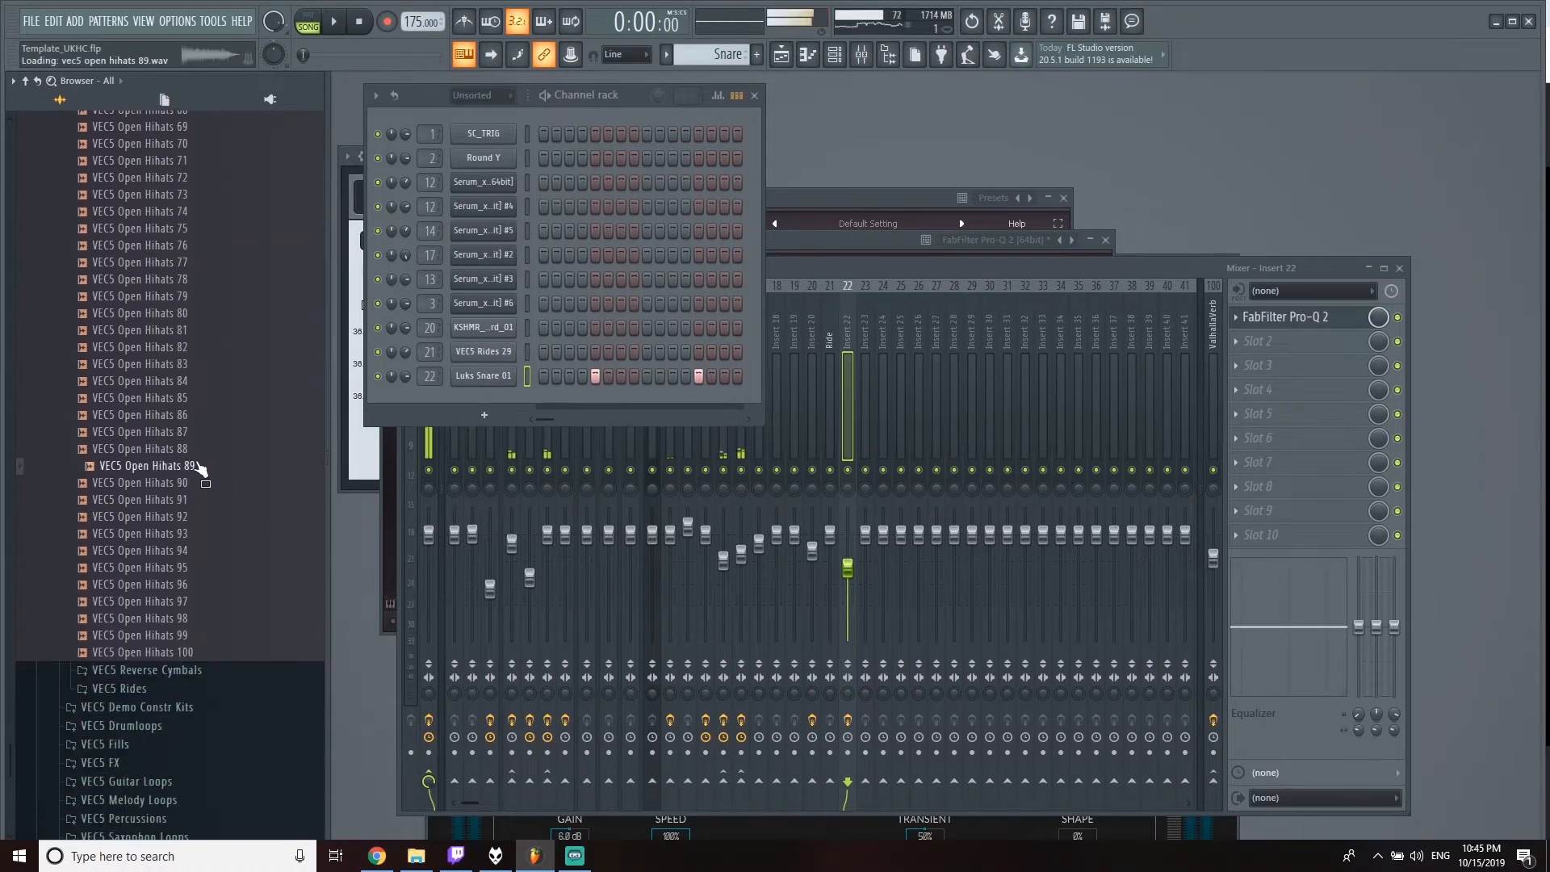
scroll(218, 565, "up", 6)
scroll(224, 593, "down", 3)
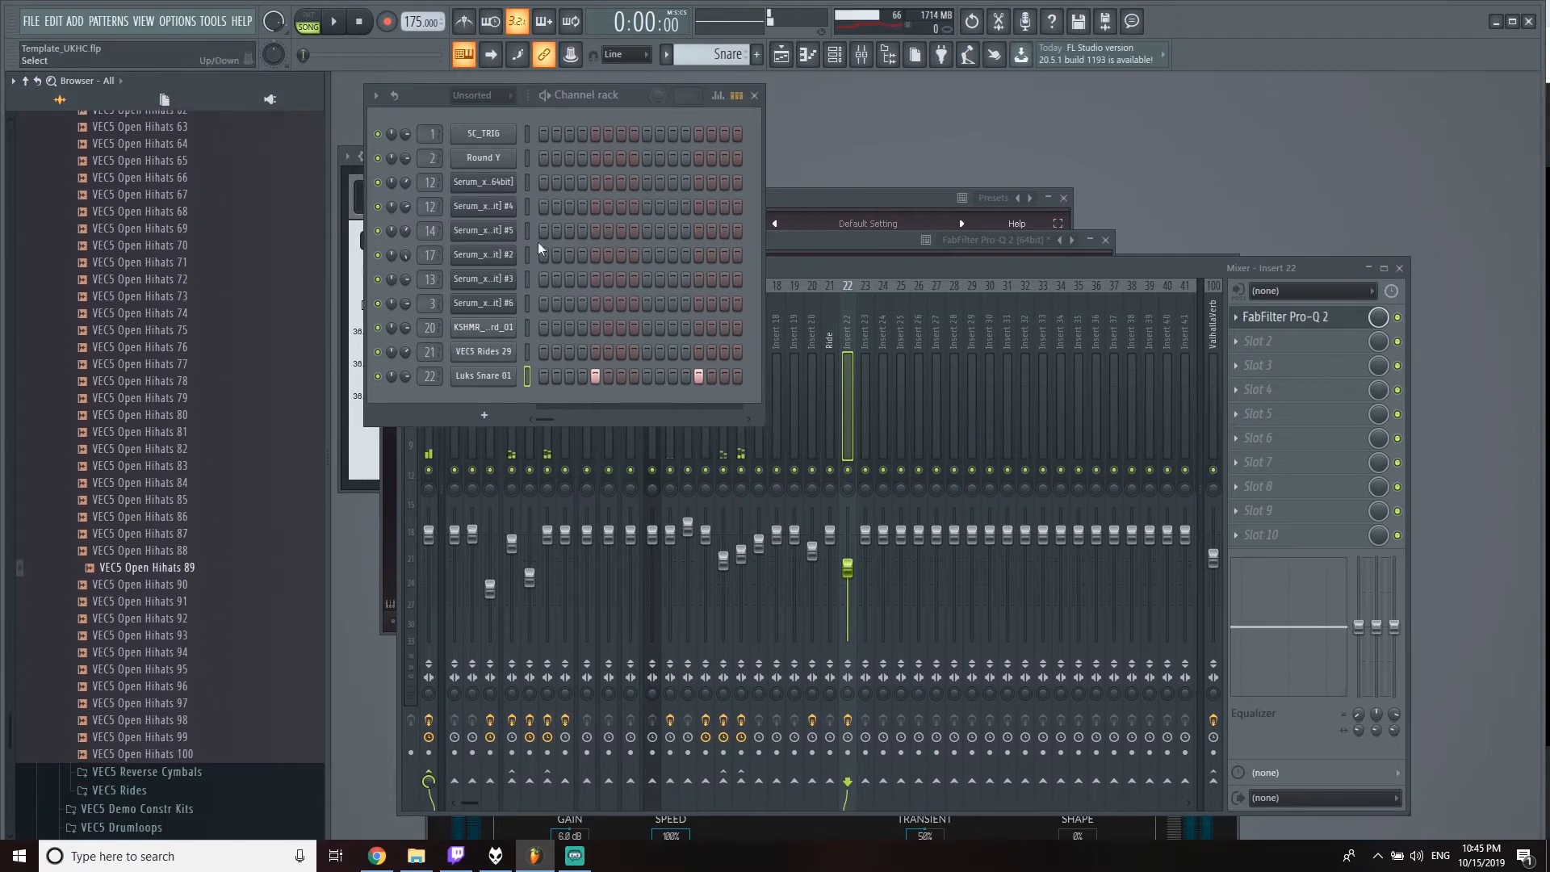
Step: Create a pattern named OHH and load VEC5 Open Hihats 89 as a new channel with off-beat hits on steps 3, 7, 11 and 15
left_click(759, 56)
type("OHH")
left_click(780, 73)
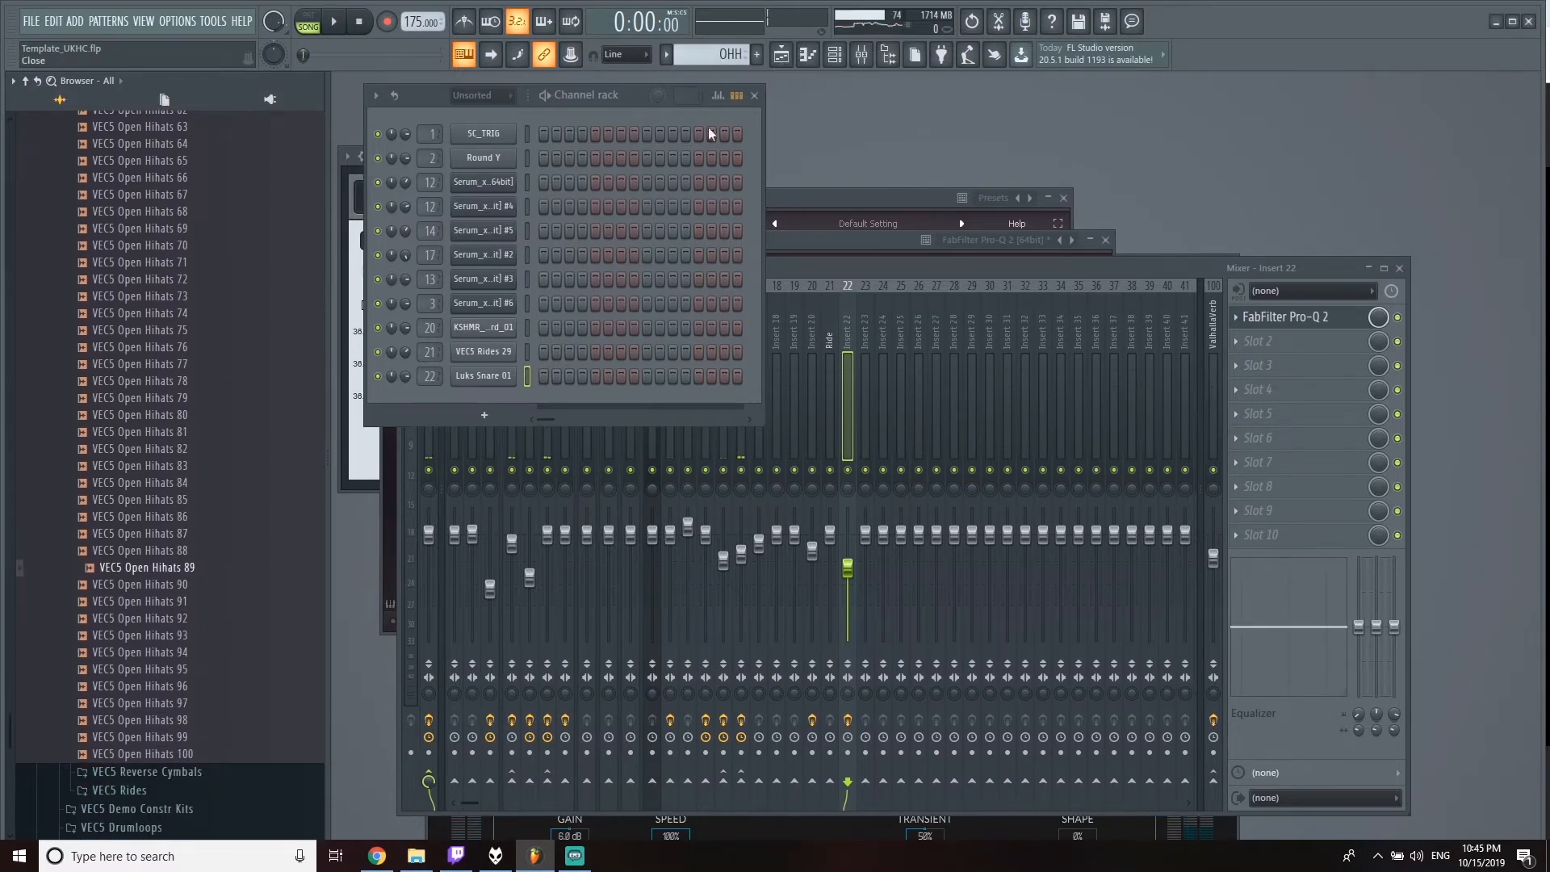
left_click_drag(218, 557, 471, 393)
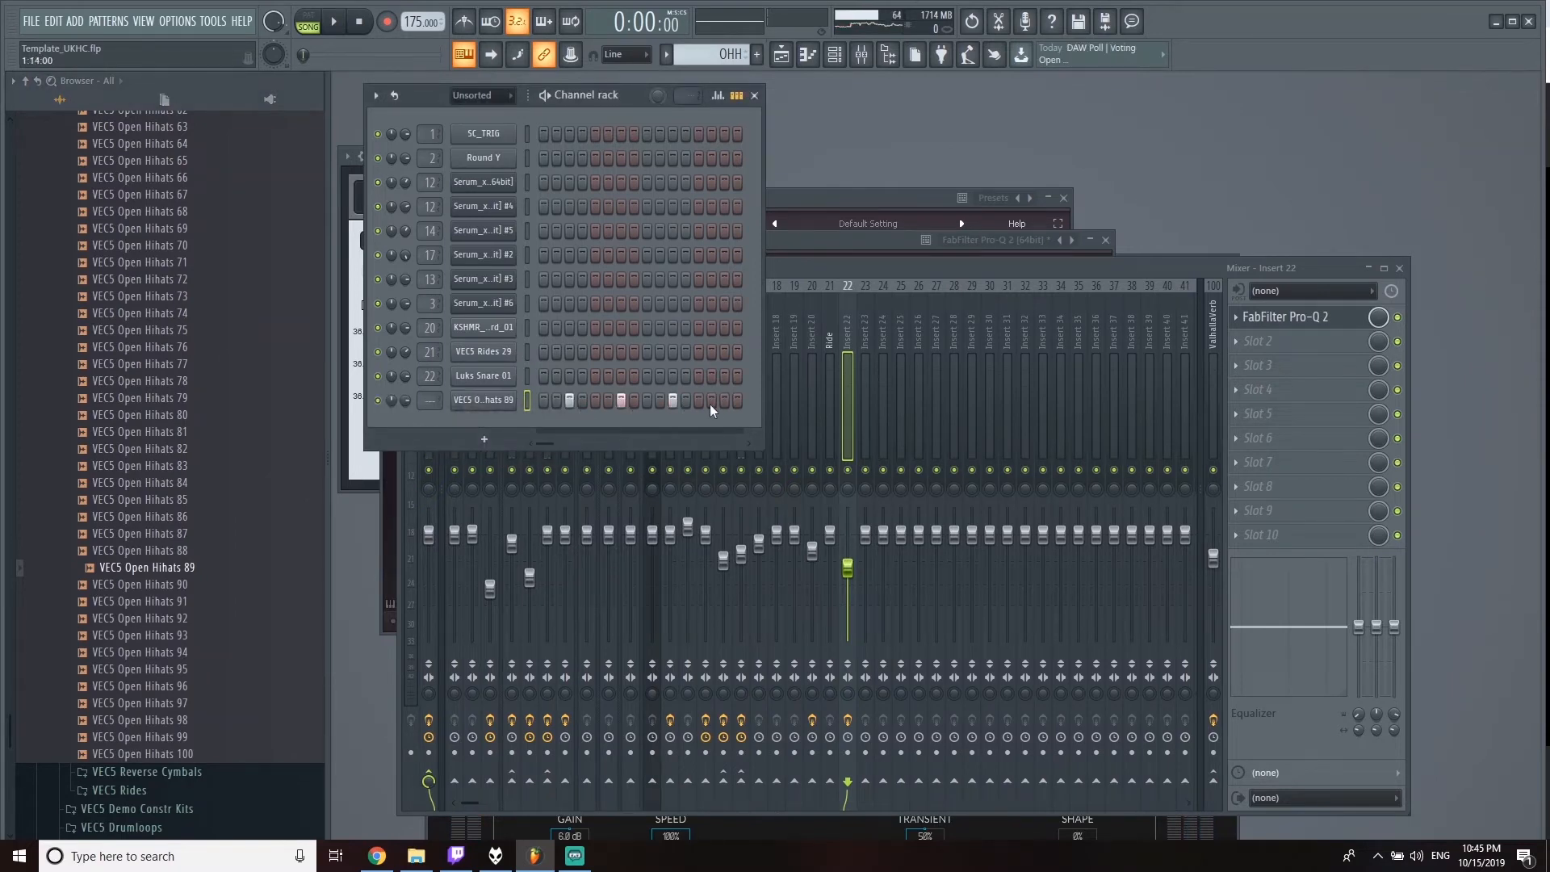
Step: Paint the OHH pattern along Track 14 over the second half of the drop and start playback
key("F5")
left_click(941, 743)
left_click_drag(941, 743, 1218, 719)
key("space")
Step: Play the second half of the drop with the open hi-hats and bring the channel rack back into view
left_click(906, 126)
right_click(927, 141)
key("F9")
key("F9")
key("F5")
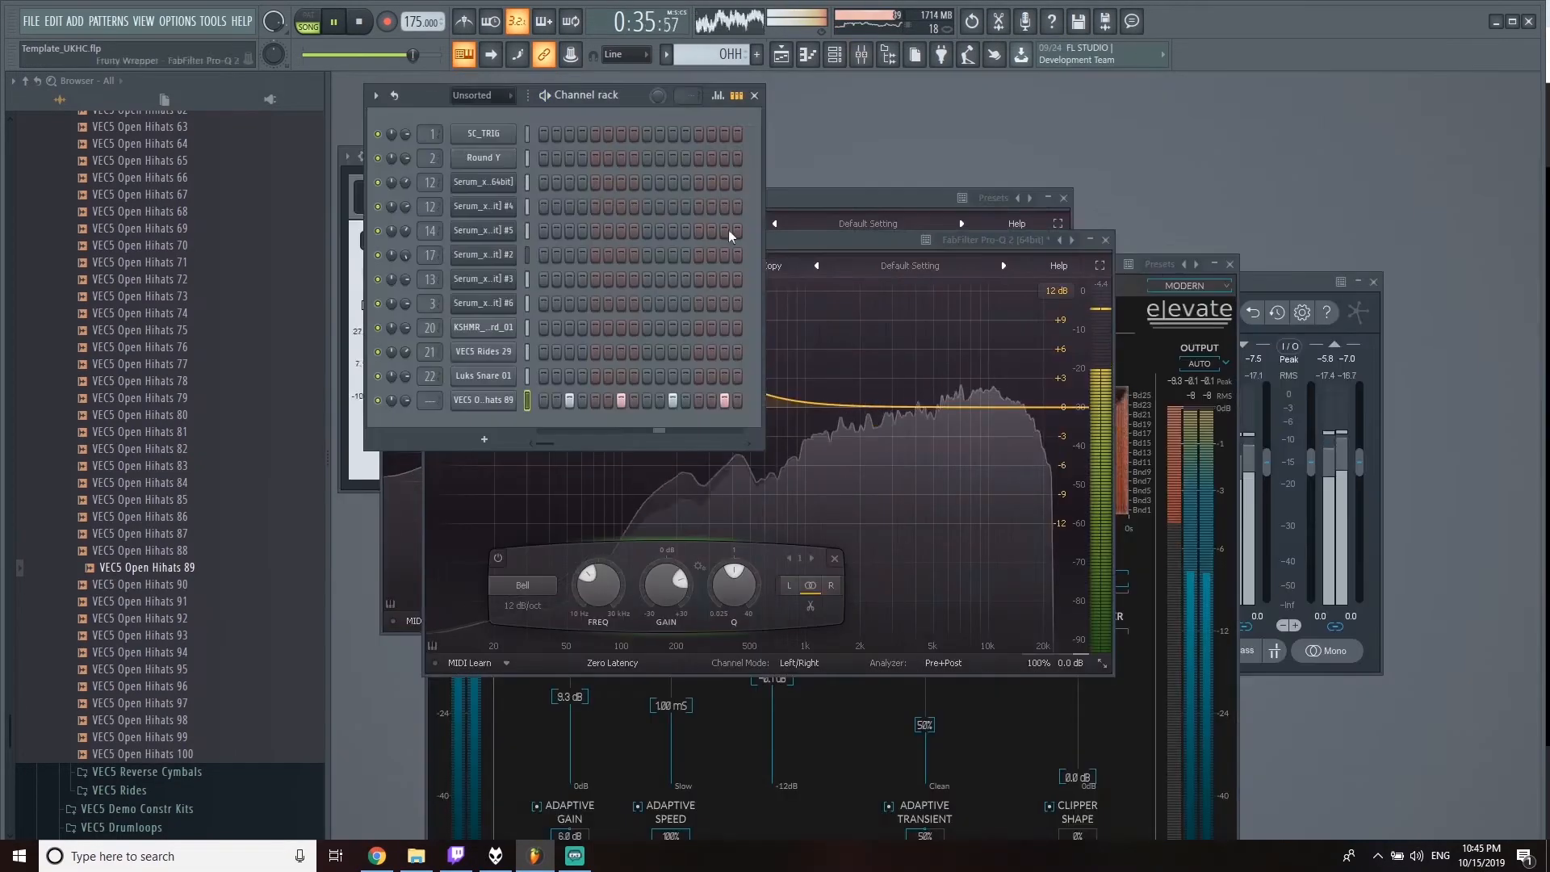
Step: Audition samples further up the VEC5 Open Hihats list and try VEC5 Open Hihats 66 in the open hi-hat channel
scroll(197, 429, "up", 4)
left_click(197, 433)
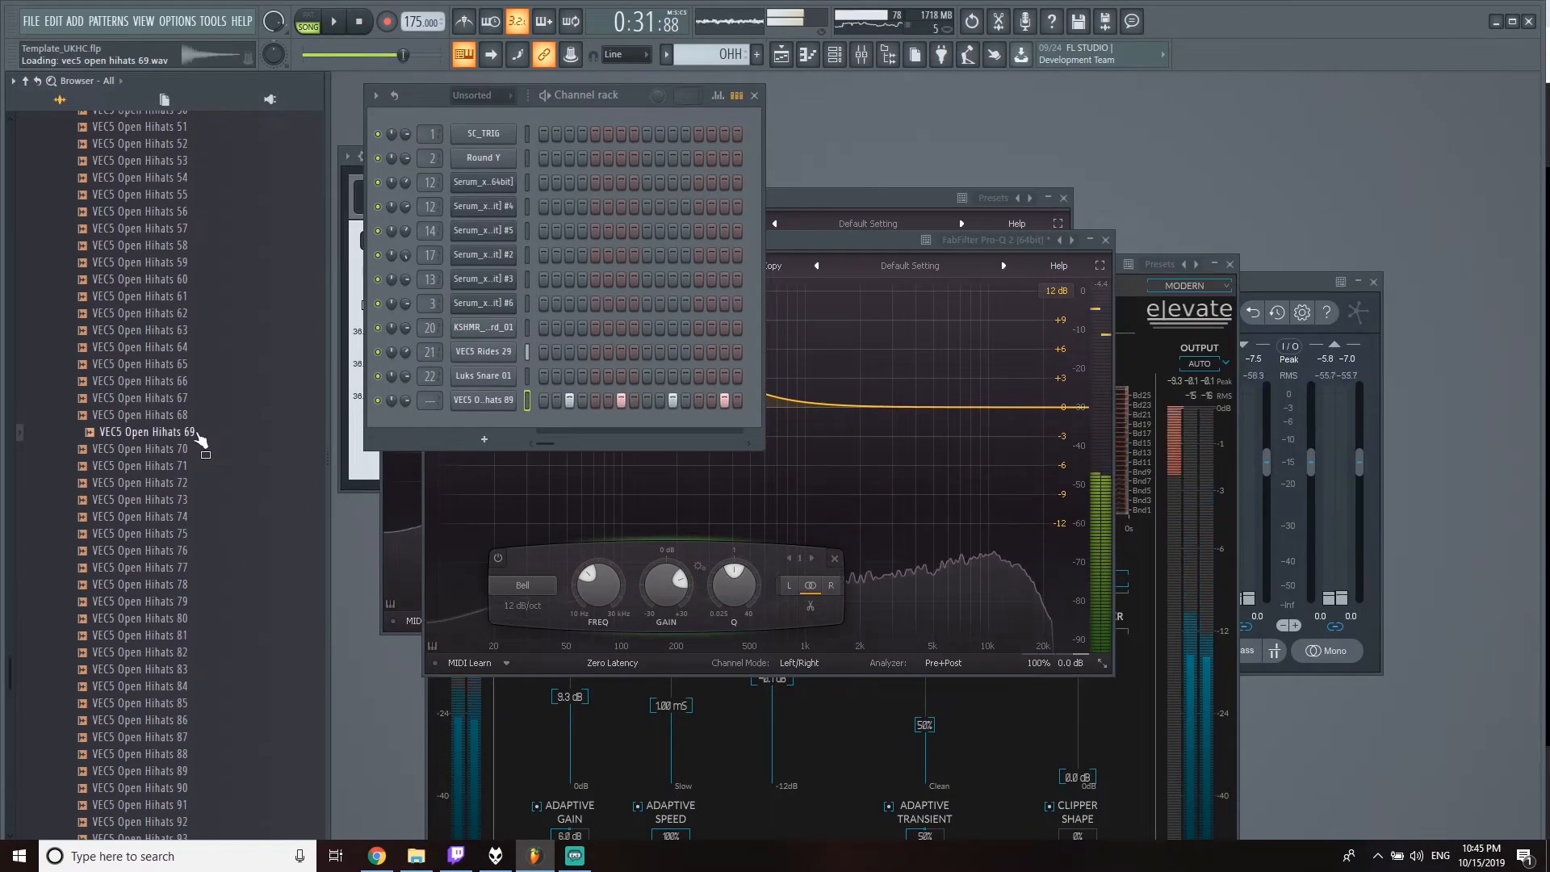
left_click(197, 416)
left_click(193, 400)
left_click(194, 385)
scroll(194, 387, "up", 4)
left_click(193, 382)
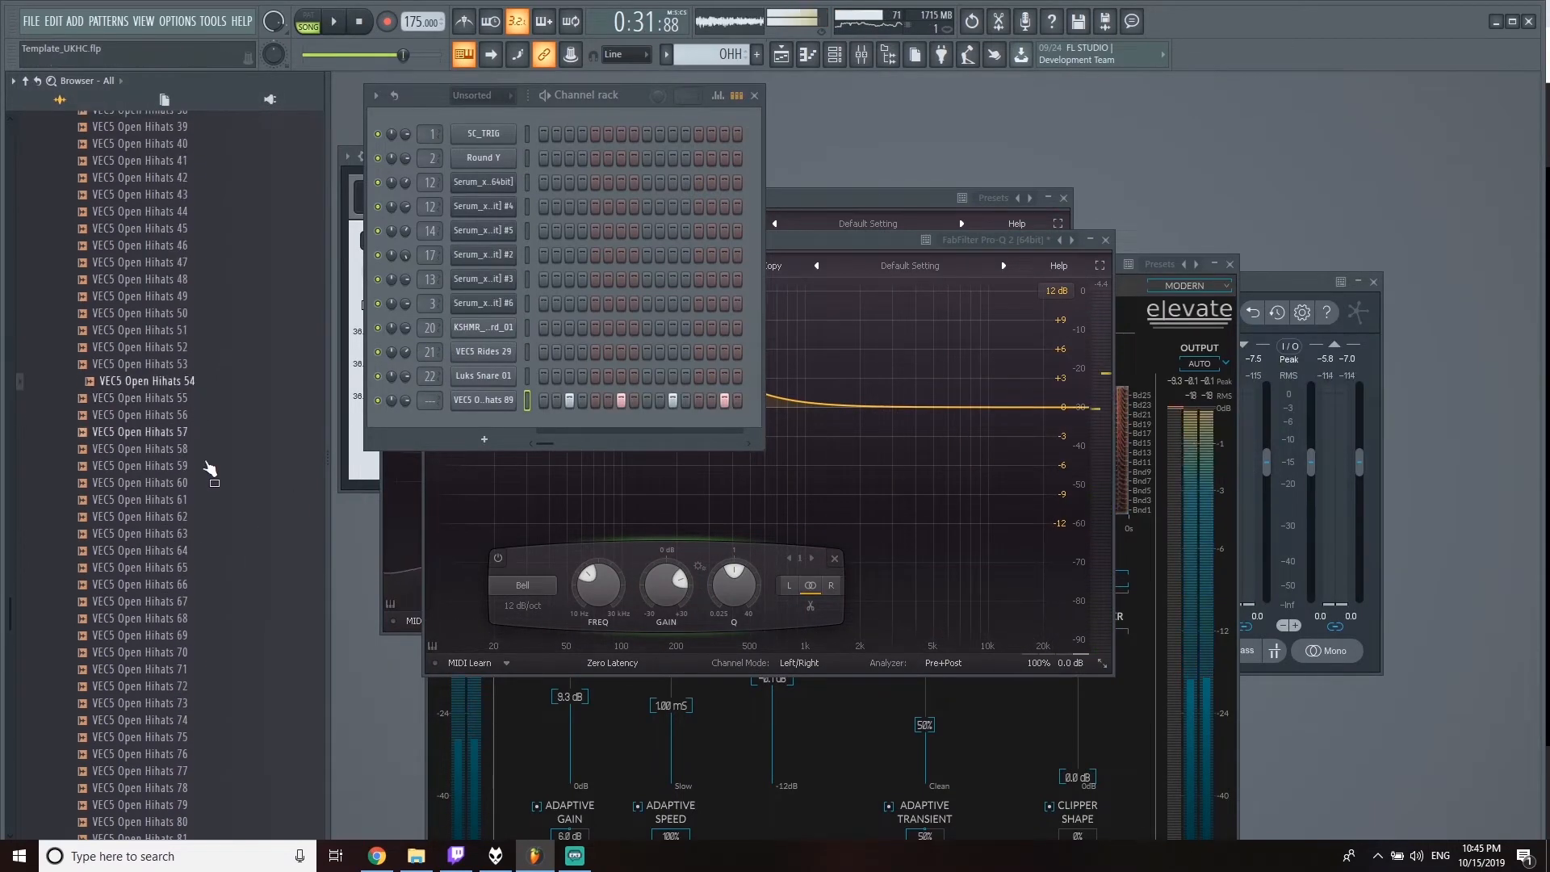
left_click_drag(192, 585, 492, 400)
Step: Audition more VEC5 Open Hihats samples, replace the open hi-hat channel's sample with VEC5 Open Hihats 46 and play the drop
scroll(202, 404, "up", 5)
left_click(198, 408)
scroll(198, 355, "up", 4)
left_click(194, 381)
scroll(193, 266, "up", 10)
left_click(193, 517)
left_click(194, 517)
scroll(214, 424, "down", 10)
left_click(198, 338)
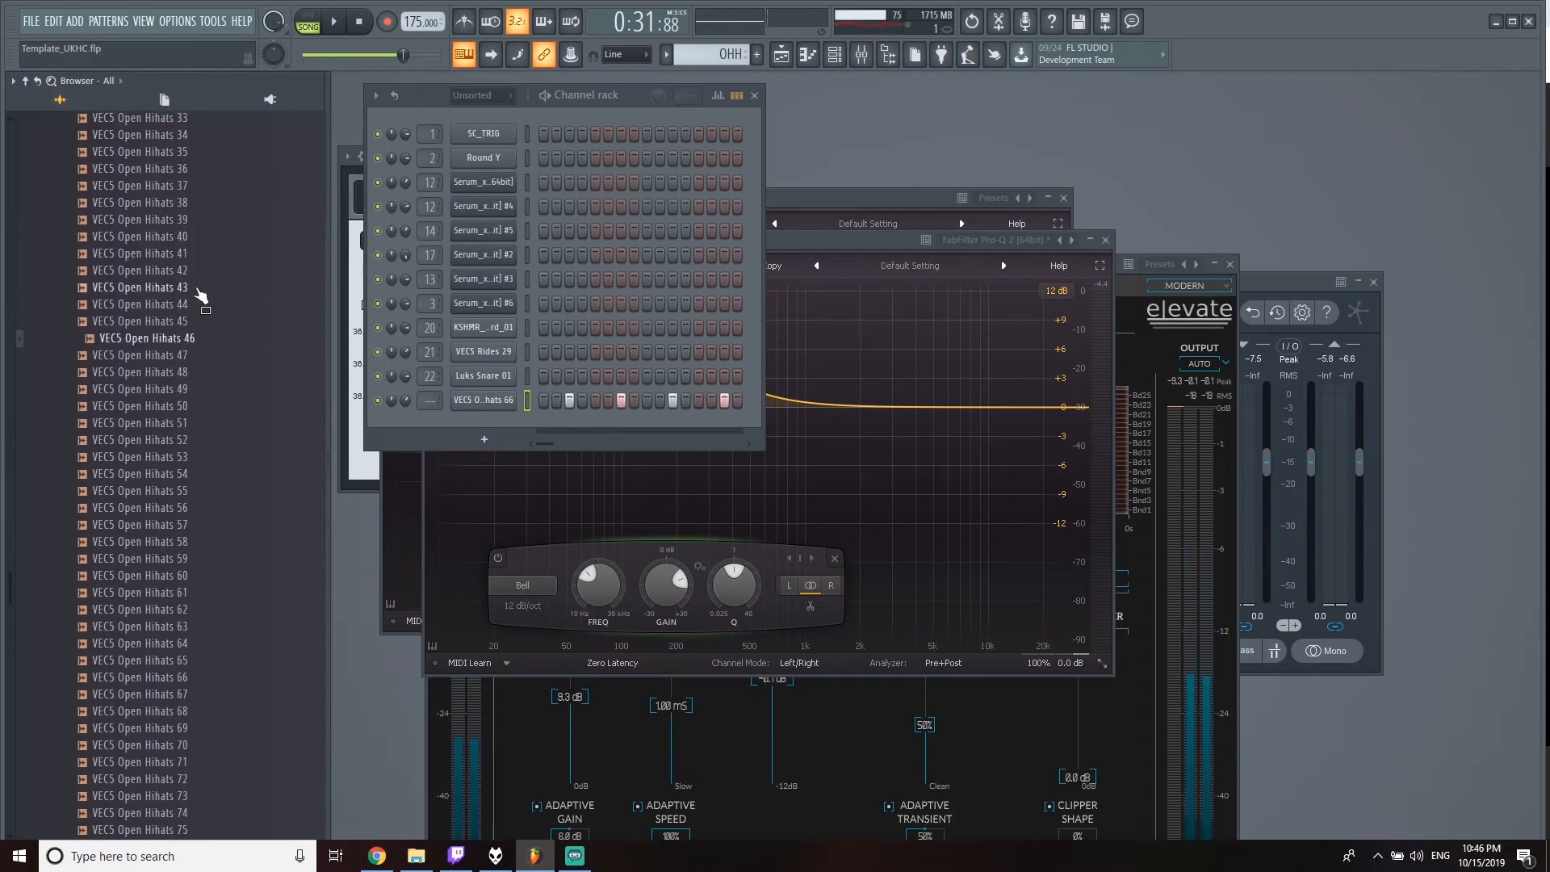
left_click_drag(176, 346, 484, 401)
key("space")
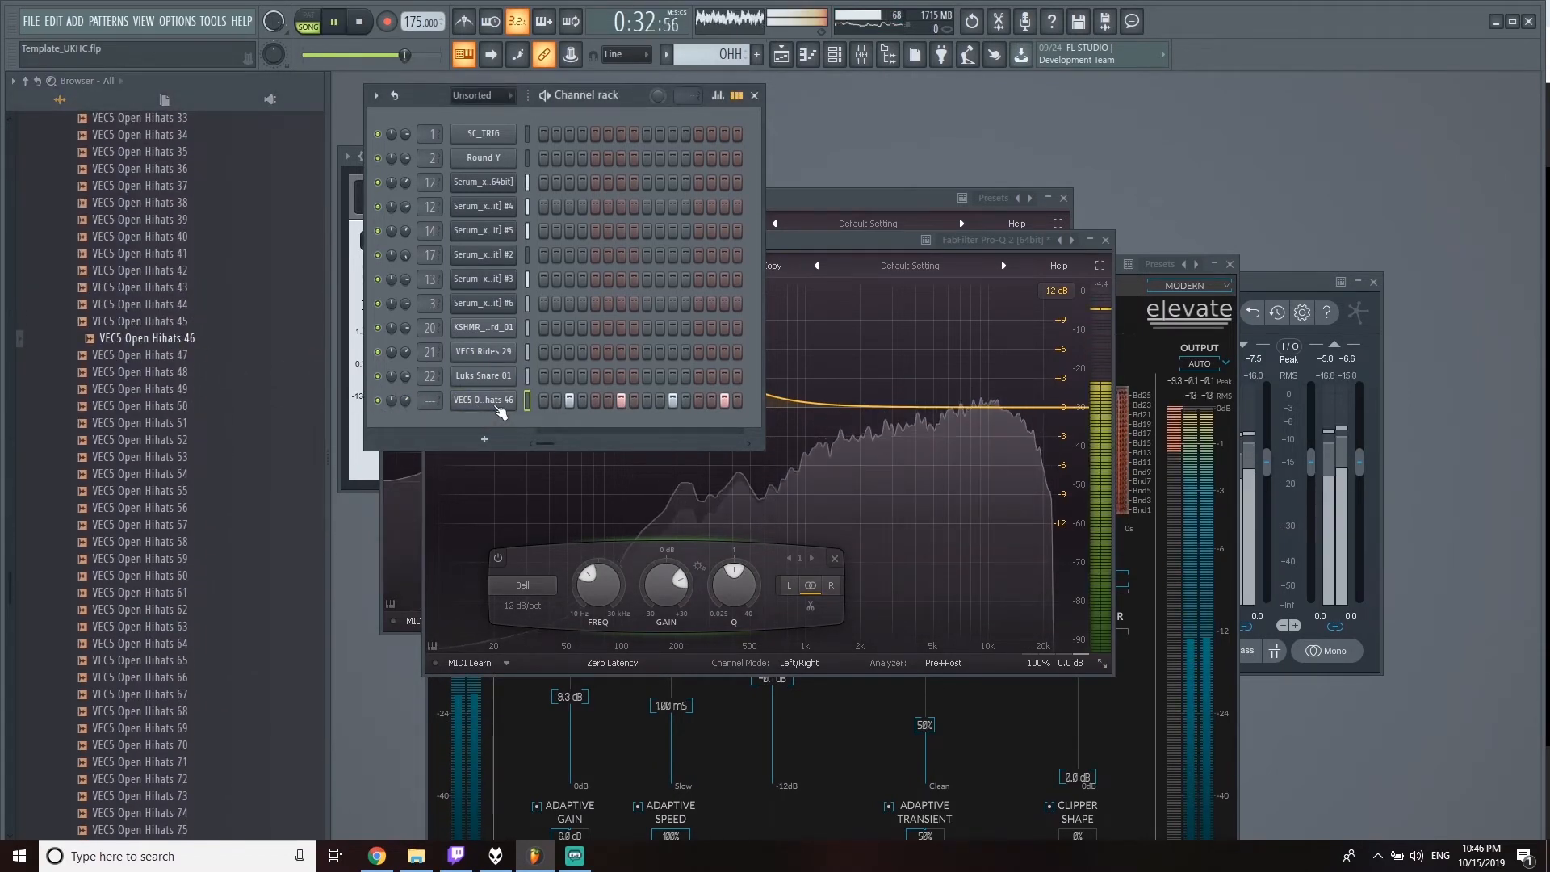
key("F5")
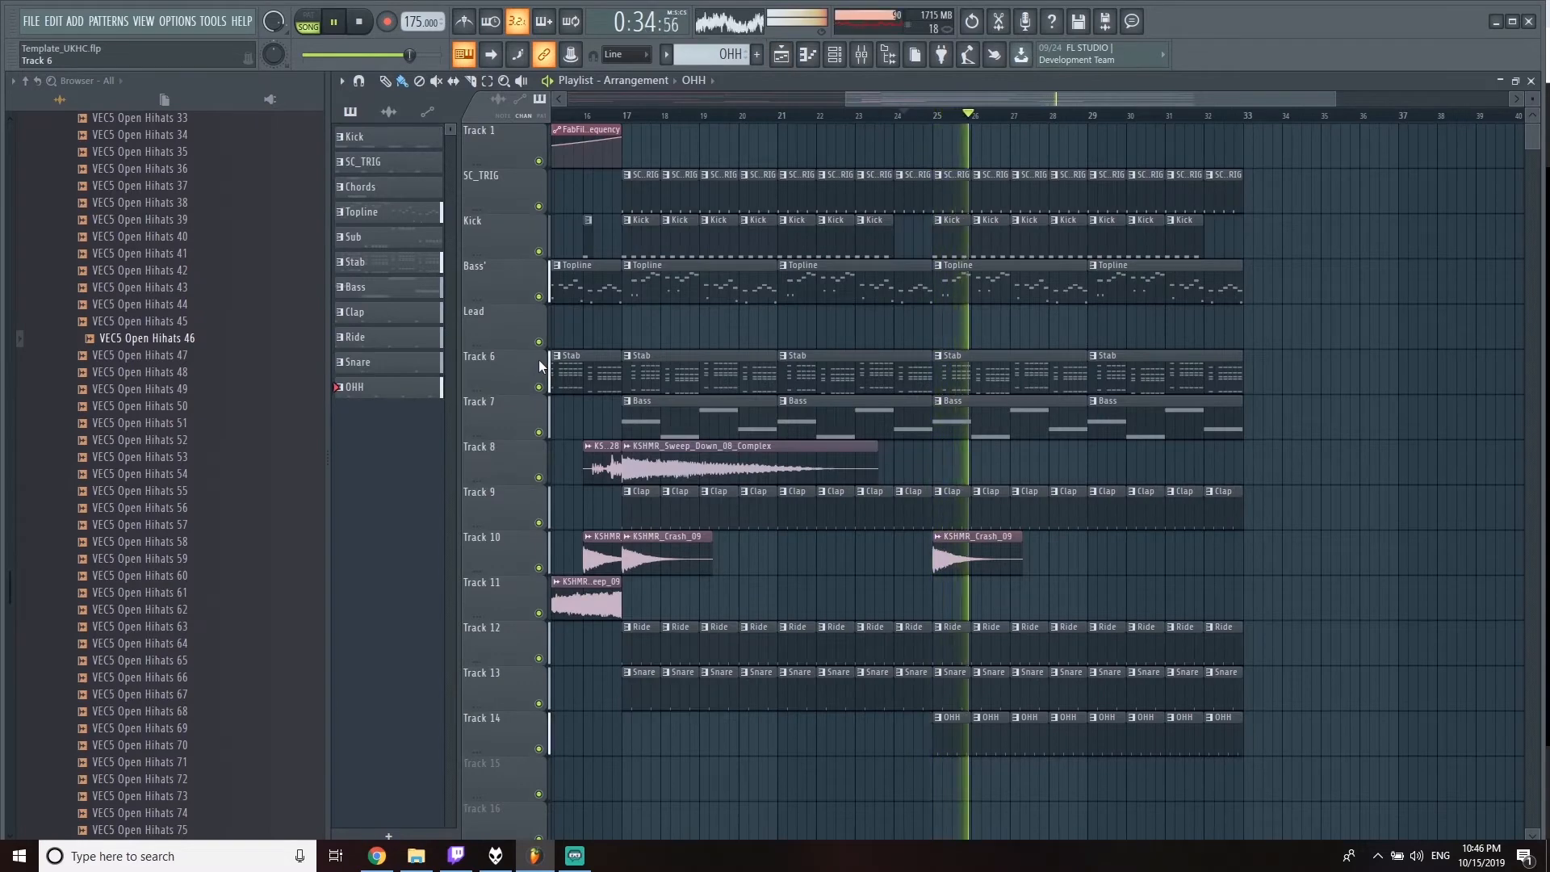
Step: Clone the Kick pattern as Kick #2 and delete the four Round Y notes from the copy
key("F9")
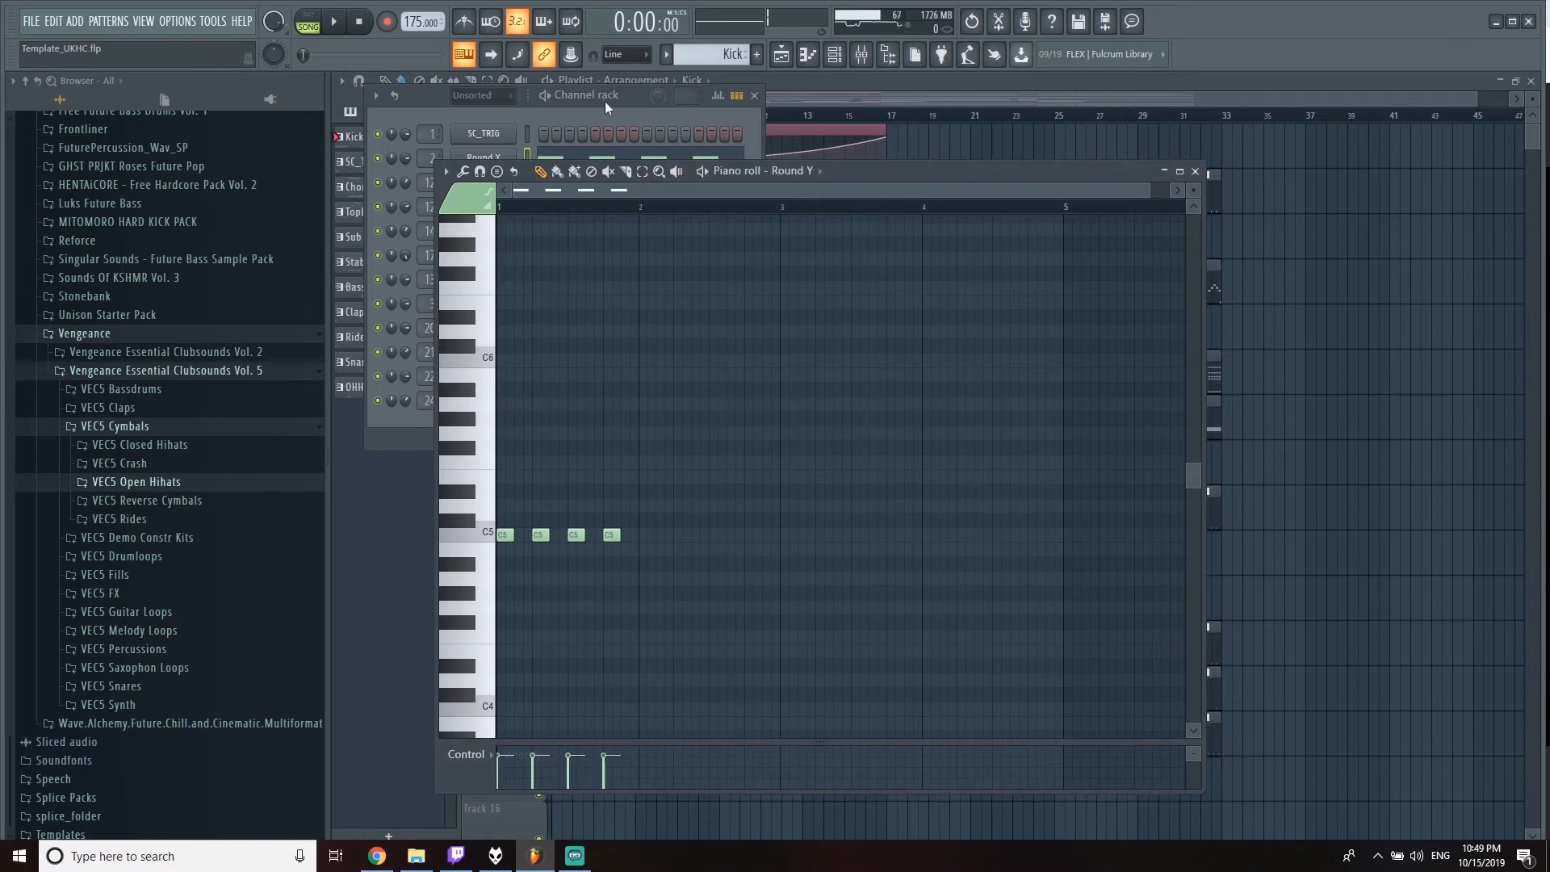
left_click(605, 105)
key("ctrl+shift+c")
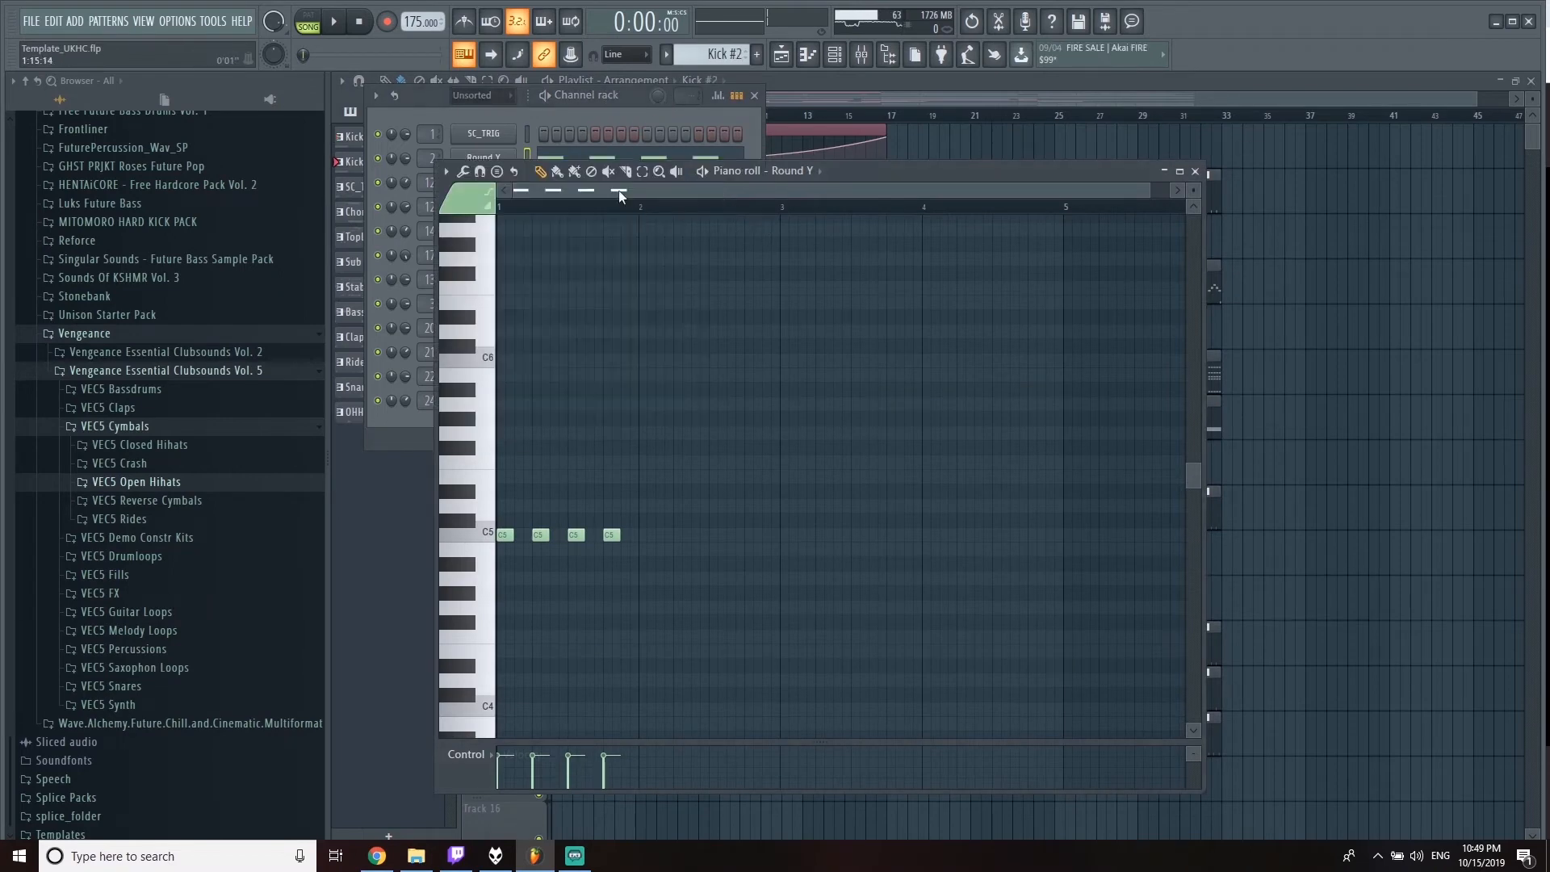
right_click(611, 534)
right_click(575, 535)
right_click(540, 534)
right_click(506, 535)
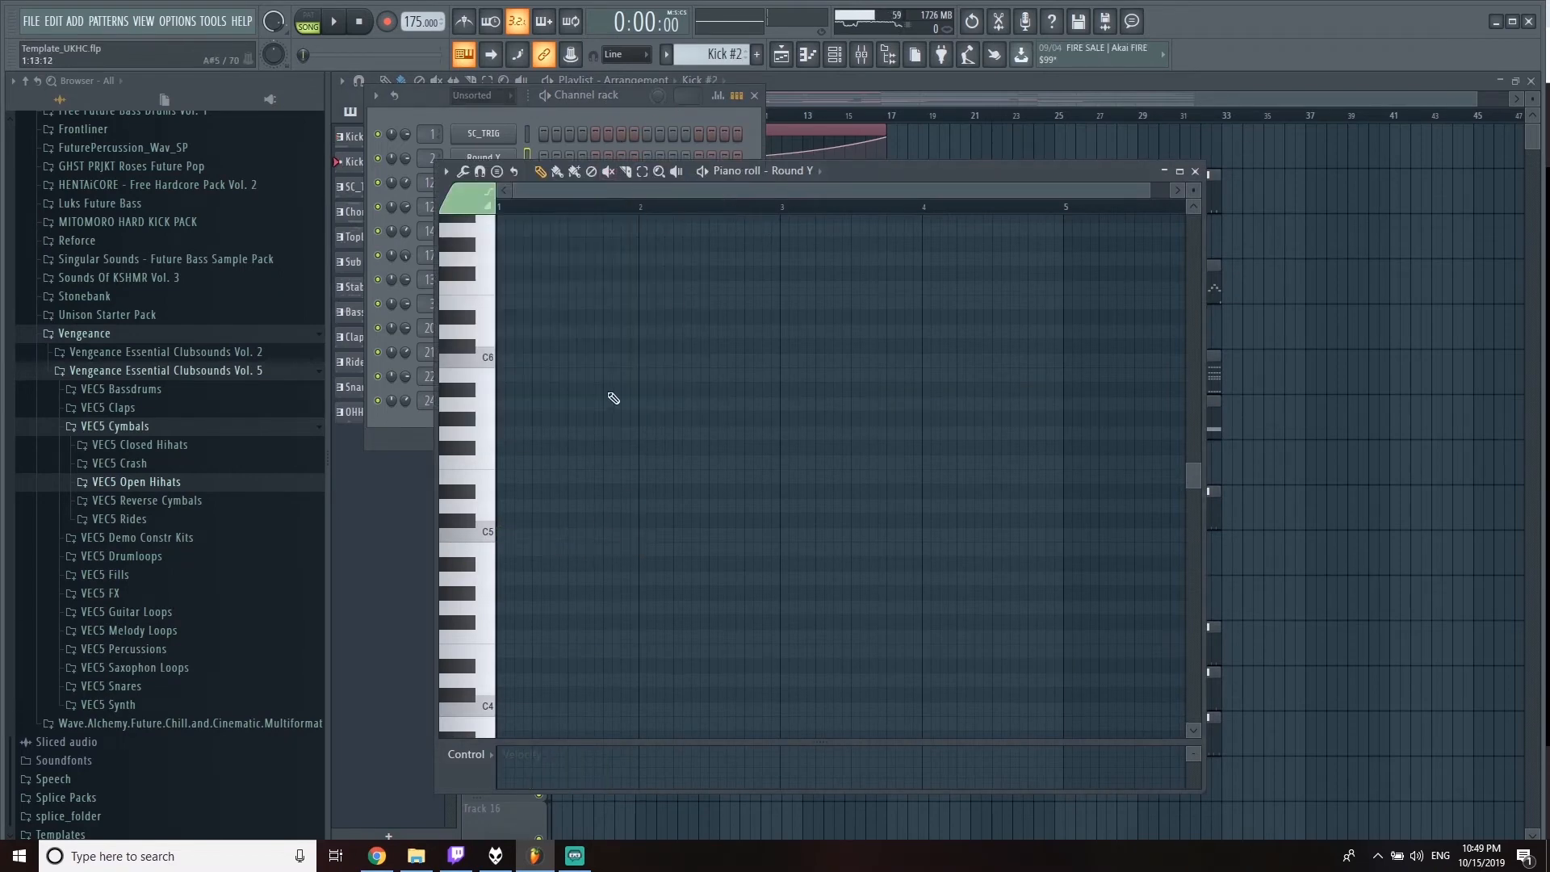
Step: Fill Kick #2 with a continuous run of one-step C5 Round Y notes, duplicating them along the pattern
left_click(533, 537)
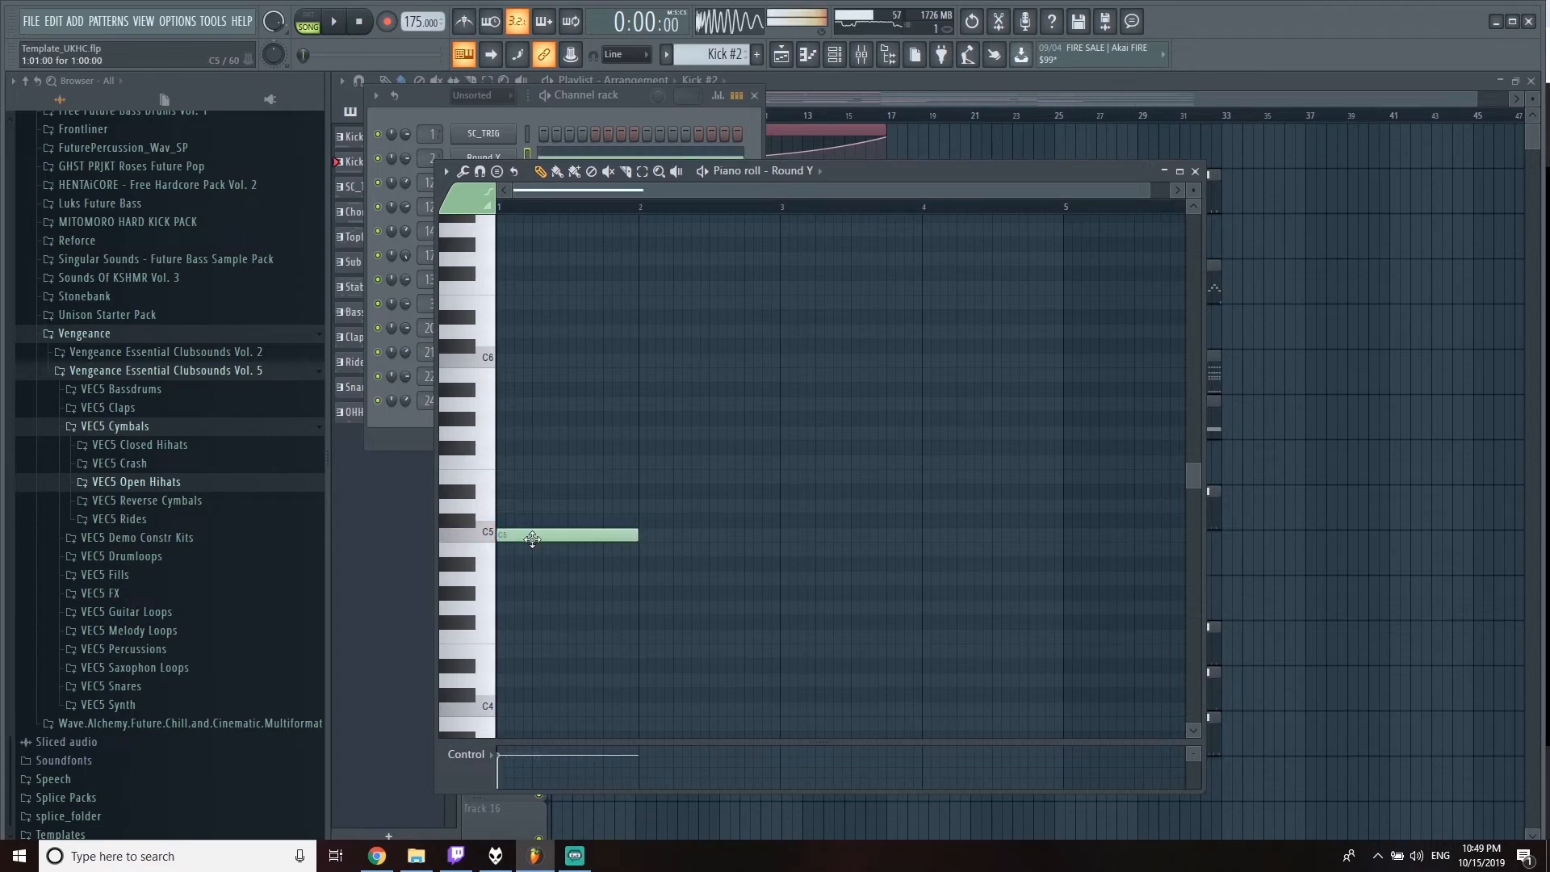
left_click_drag(642, 533, 558, 523)
right_click(663, 536)
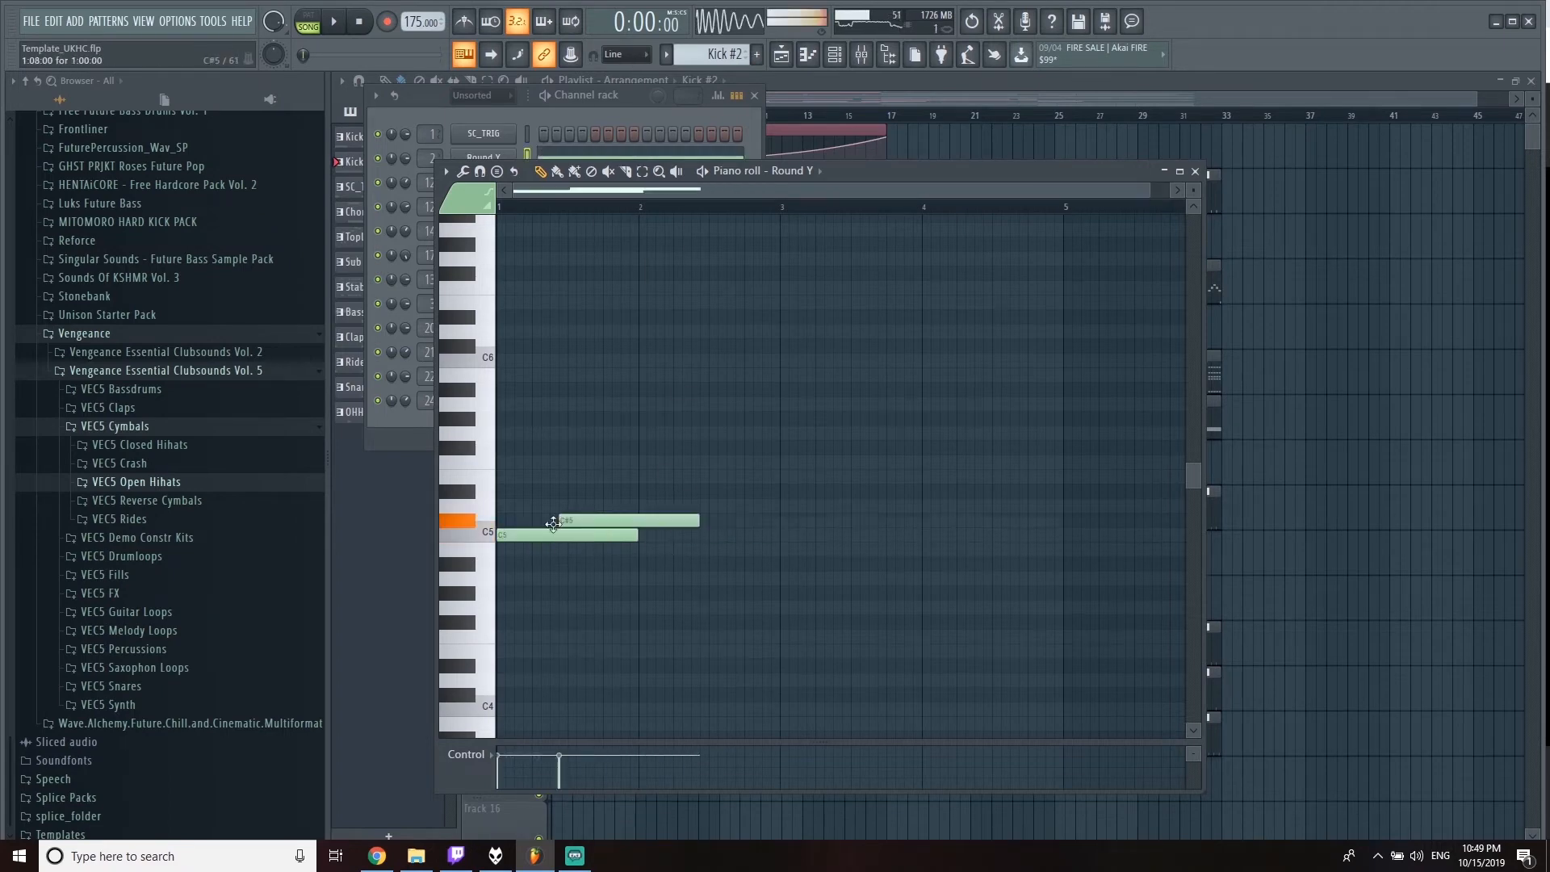
key("ctrl+b")
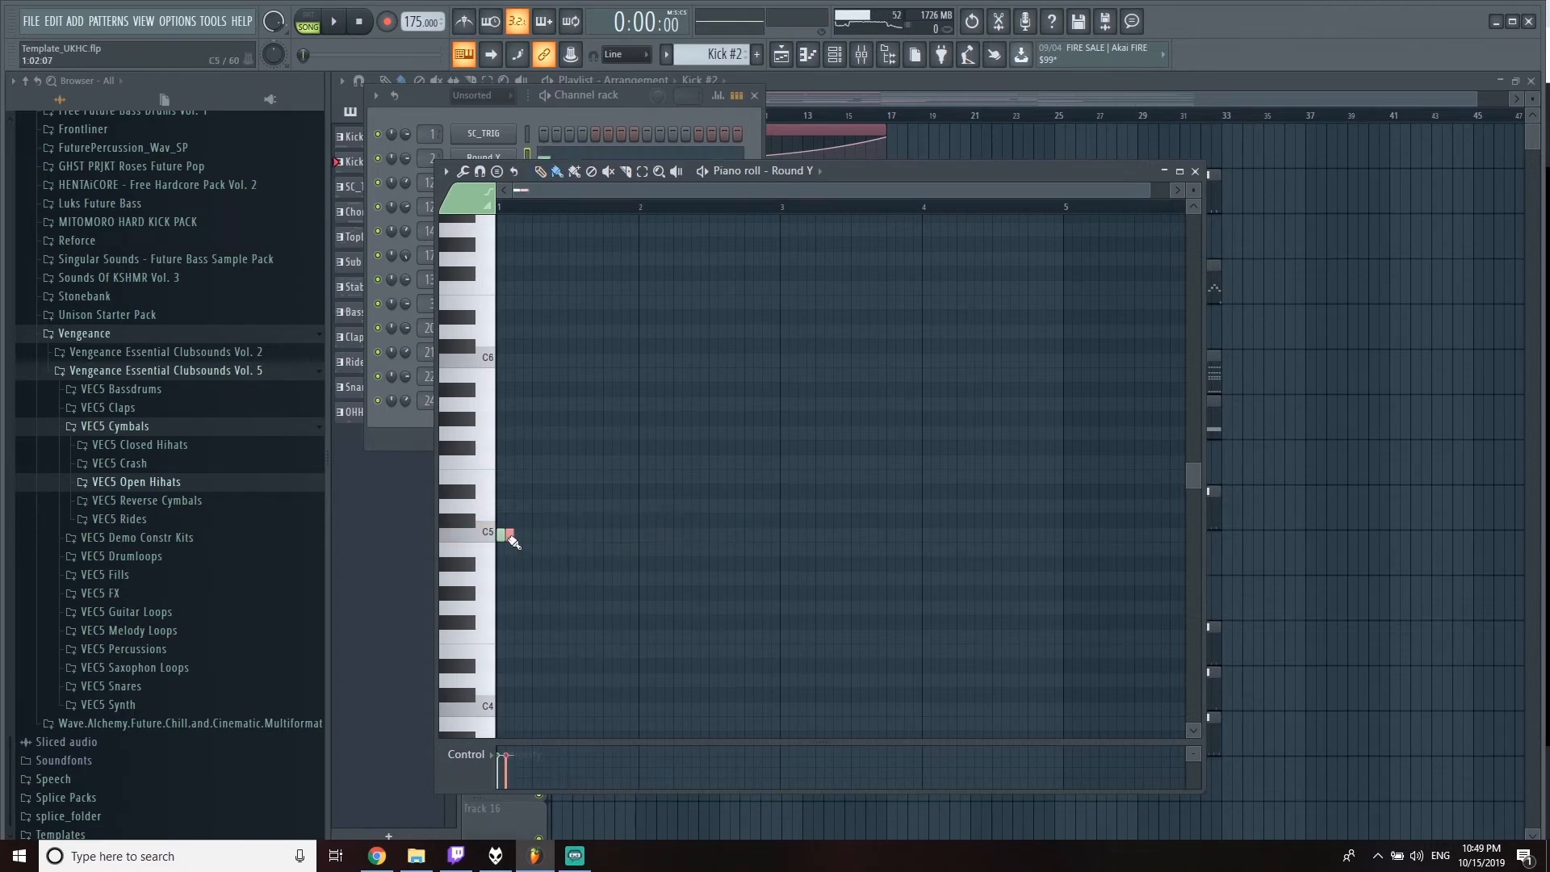
key("ctrl+b")
key("ctrl+b")
key("ctrl+b")
key("ctrl+b")
key("ctrl+b")
key("ctrl+b")
left_click(626, 54)
left_click(927, 491)
key("ctrl+b")
key("ctrl+b")
key("ctrl+b")
key("ctrl+b")
Step: Place the Kick #2 pattern on the SC_TRIG track from bar 9 to bar 16 and play the build-up
key("F7")
key("F6")
left_click_drag(761, 228, 761, 181)
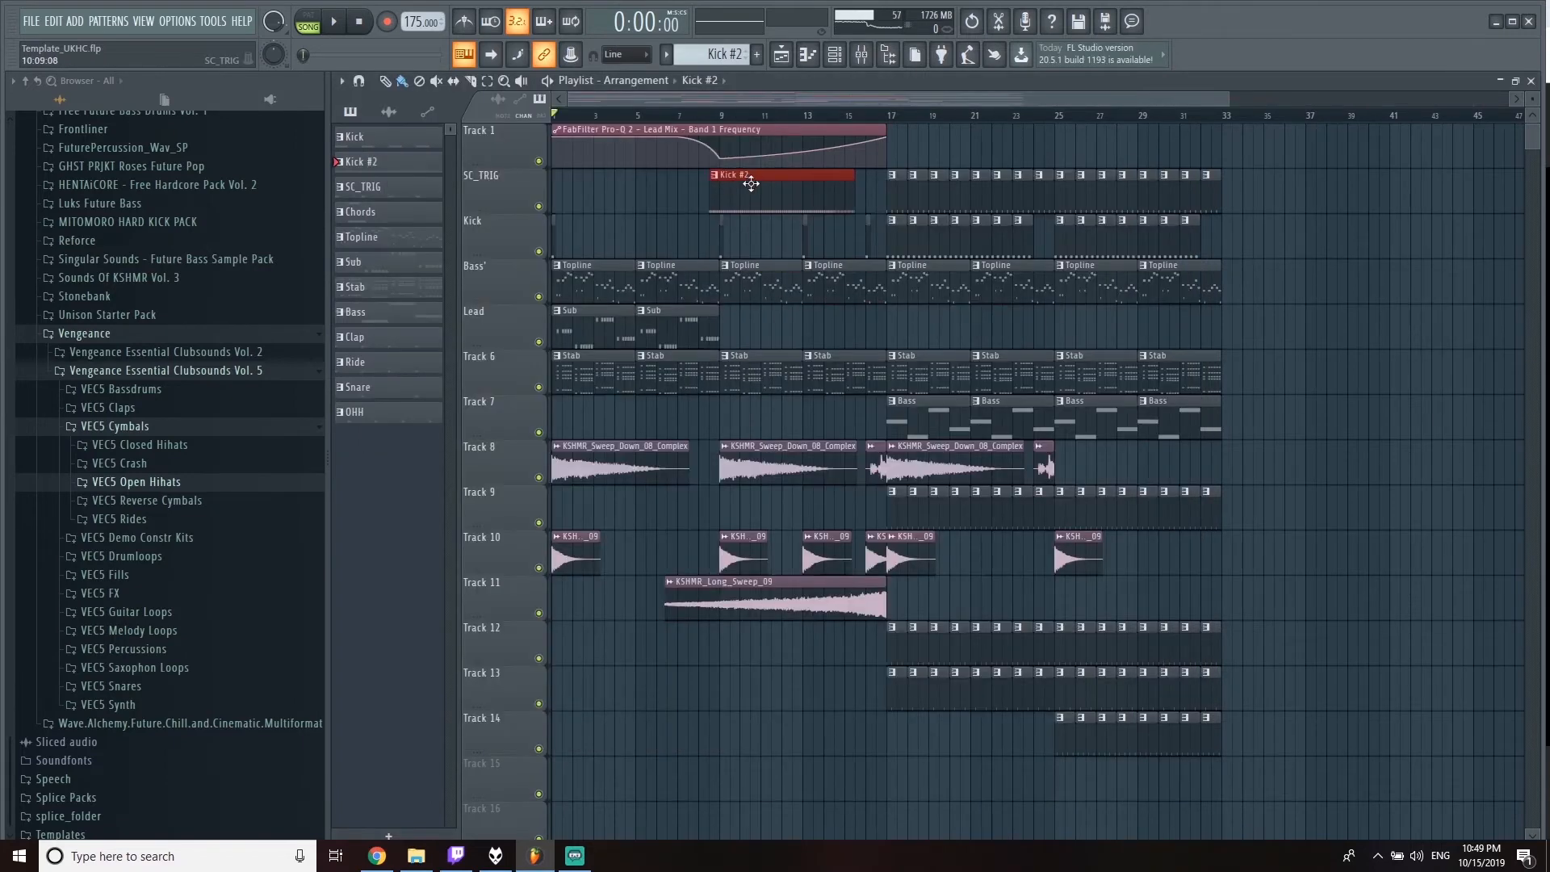
key("space")
left_click(705, 114)
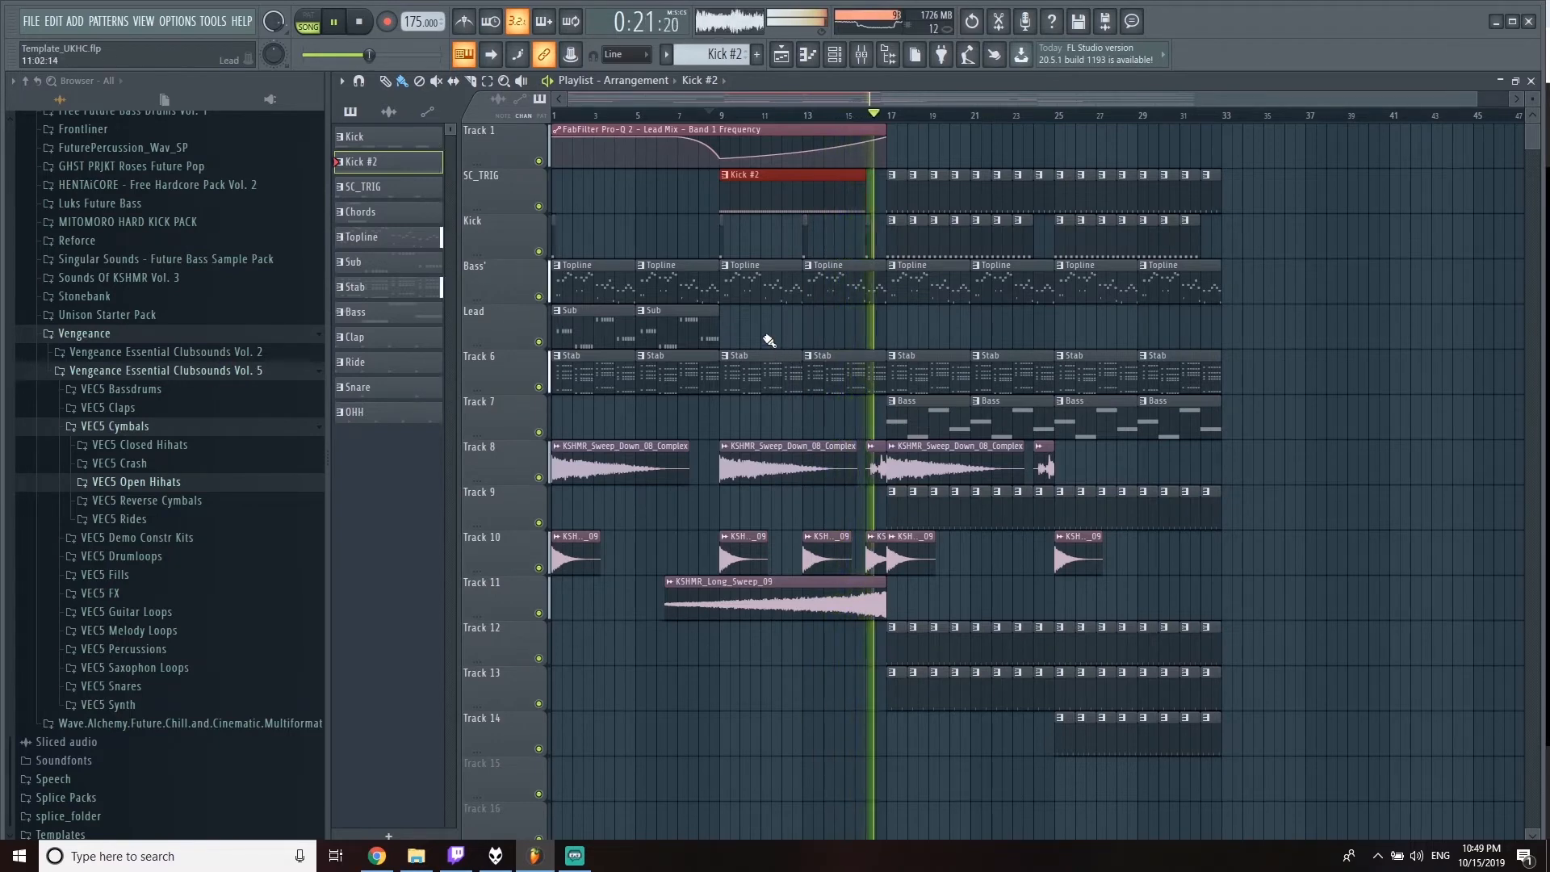
key("space")
Step: Add single kick hits over bars 13 to 15 of the Kick track and a KSHMR_Crash_09 clip at bar 14
scroll(823, 235, "up", 3)
left_click(719, 235)
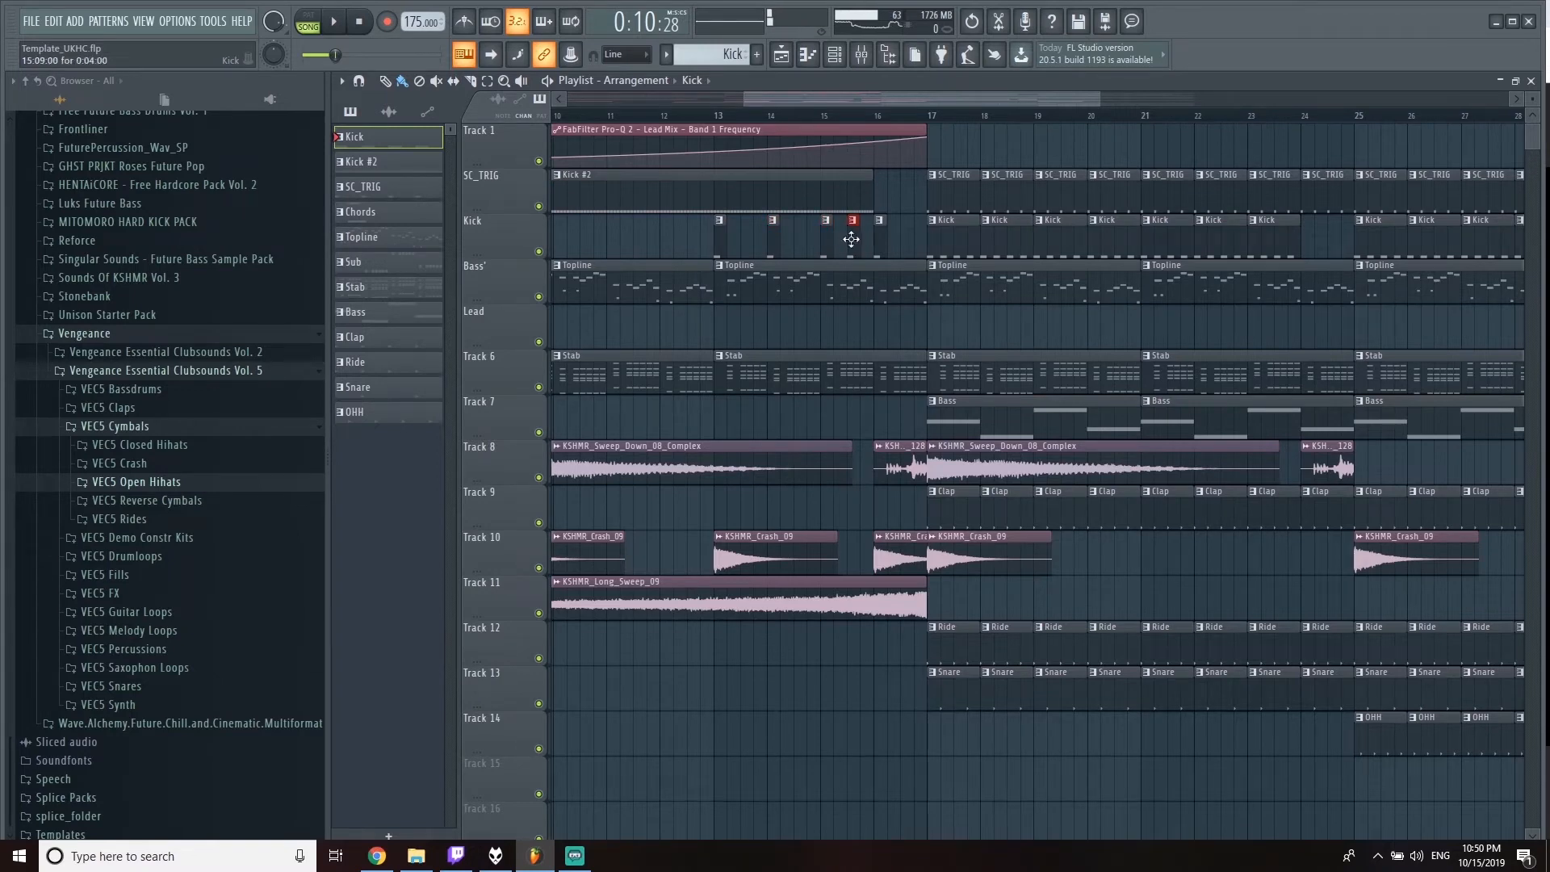
left_click(752, 563)
left_click_drag(785, 696, 789, 553)
Step: Slice a short hit from a KSHMR_Crash_09 copy, repeat it four times across bar 15 on Track 9 and play the build-up
left_click_drag(861, 729, 837, 725)
key("ctrl+z")
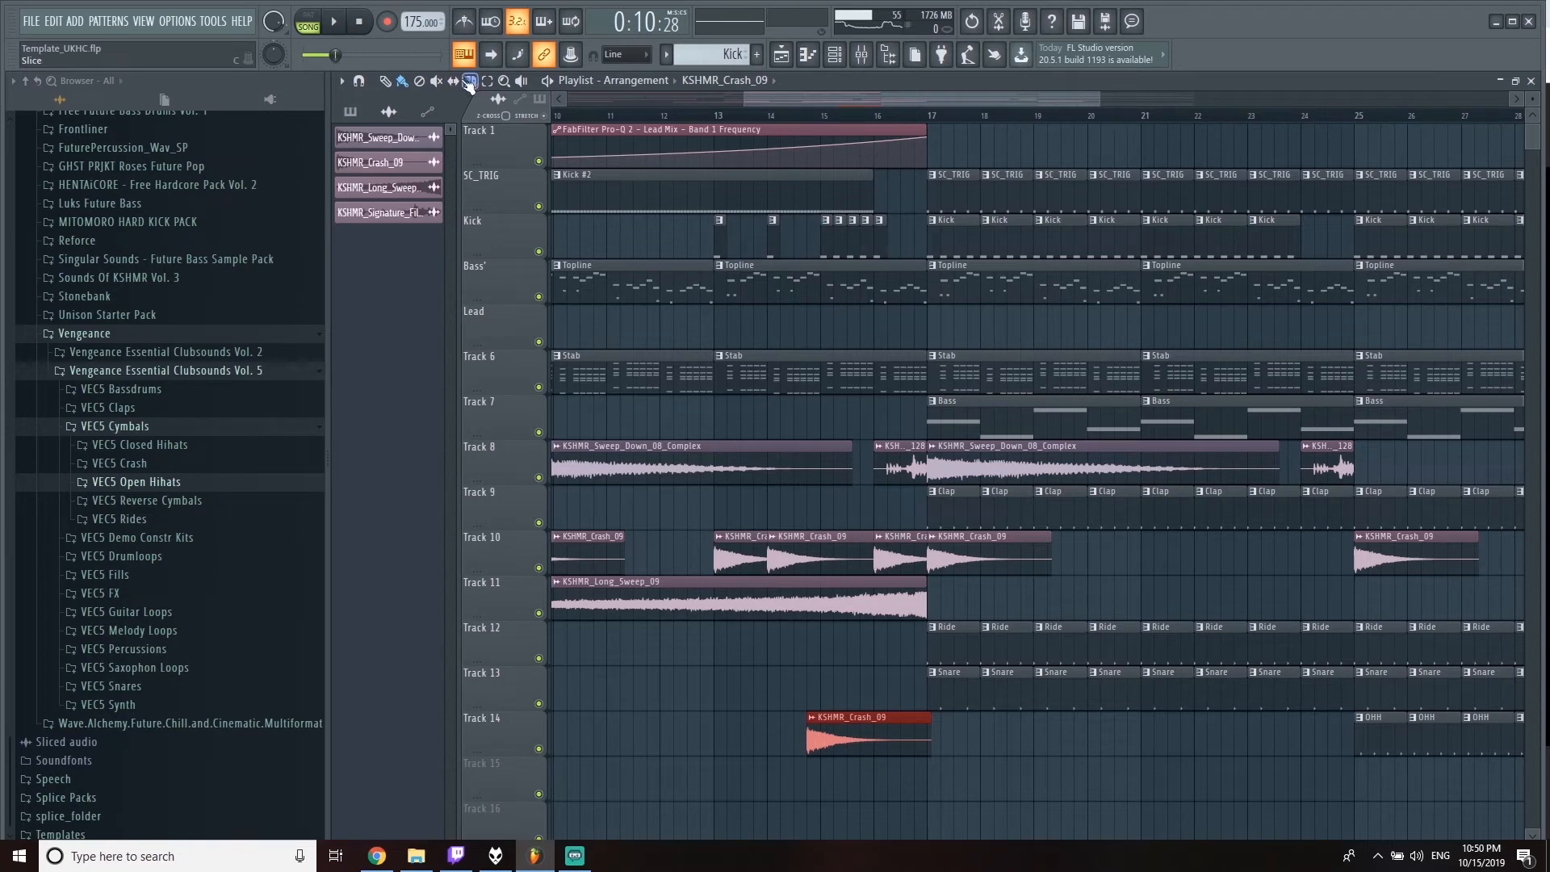
left_click_drag(828, 767, 835, 707)
key("ctrl+z")
left_click_drag(812, 769, 826, 702)
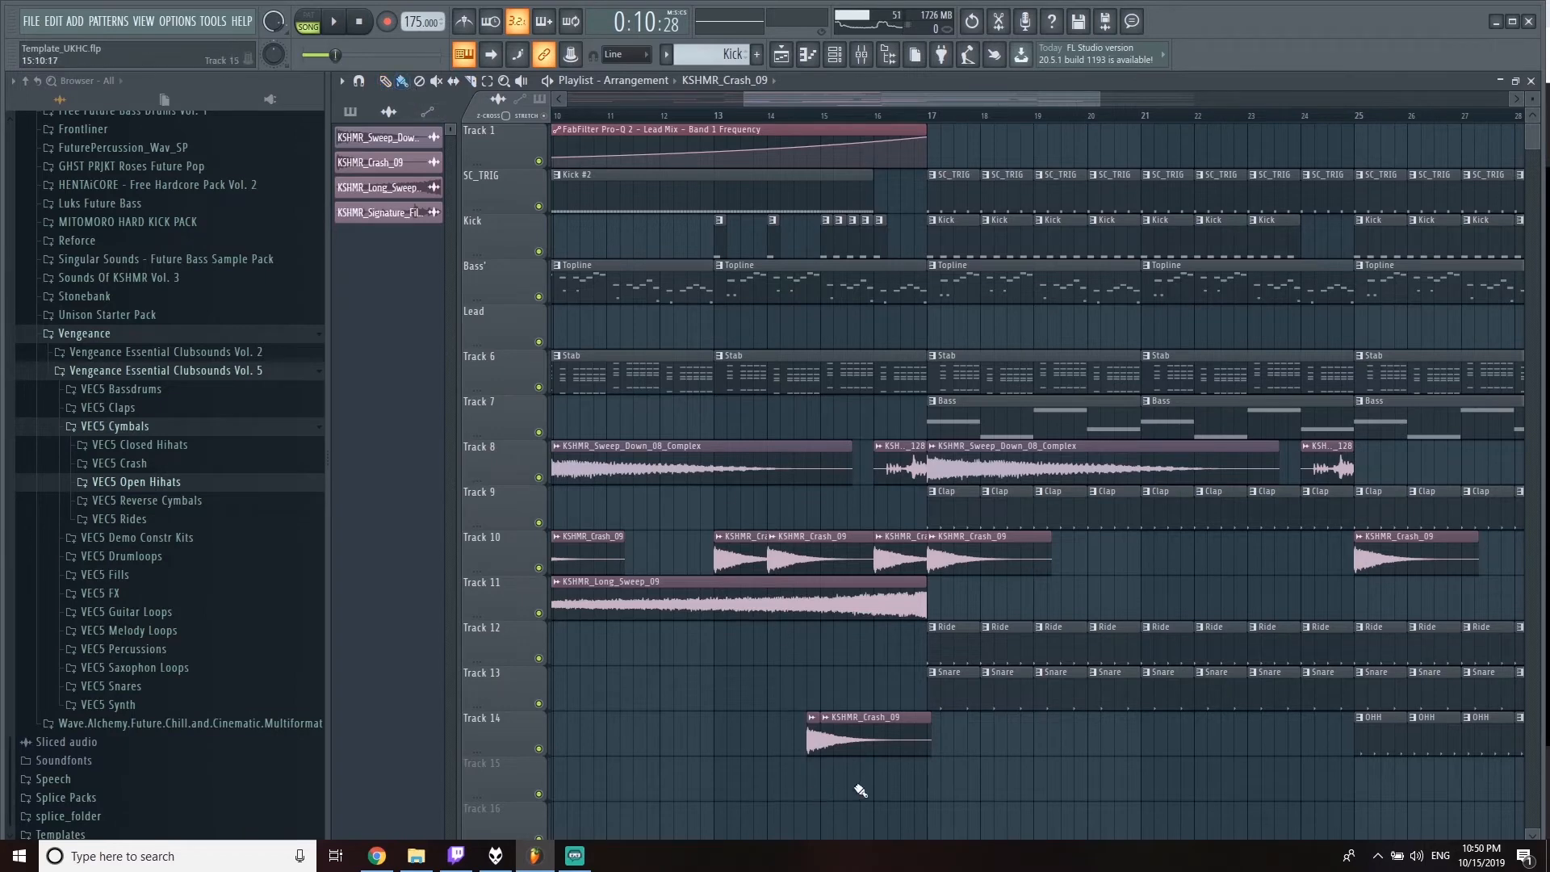
right_click(842, 744)
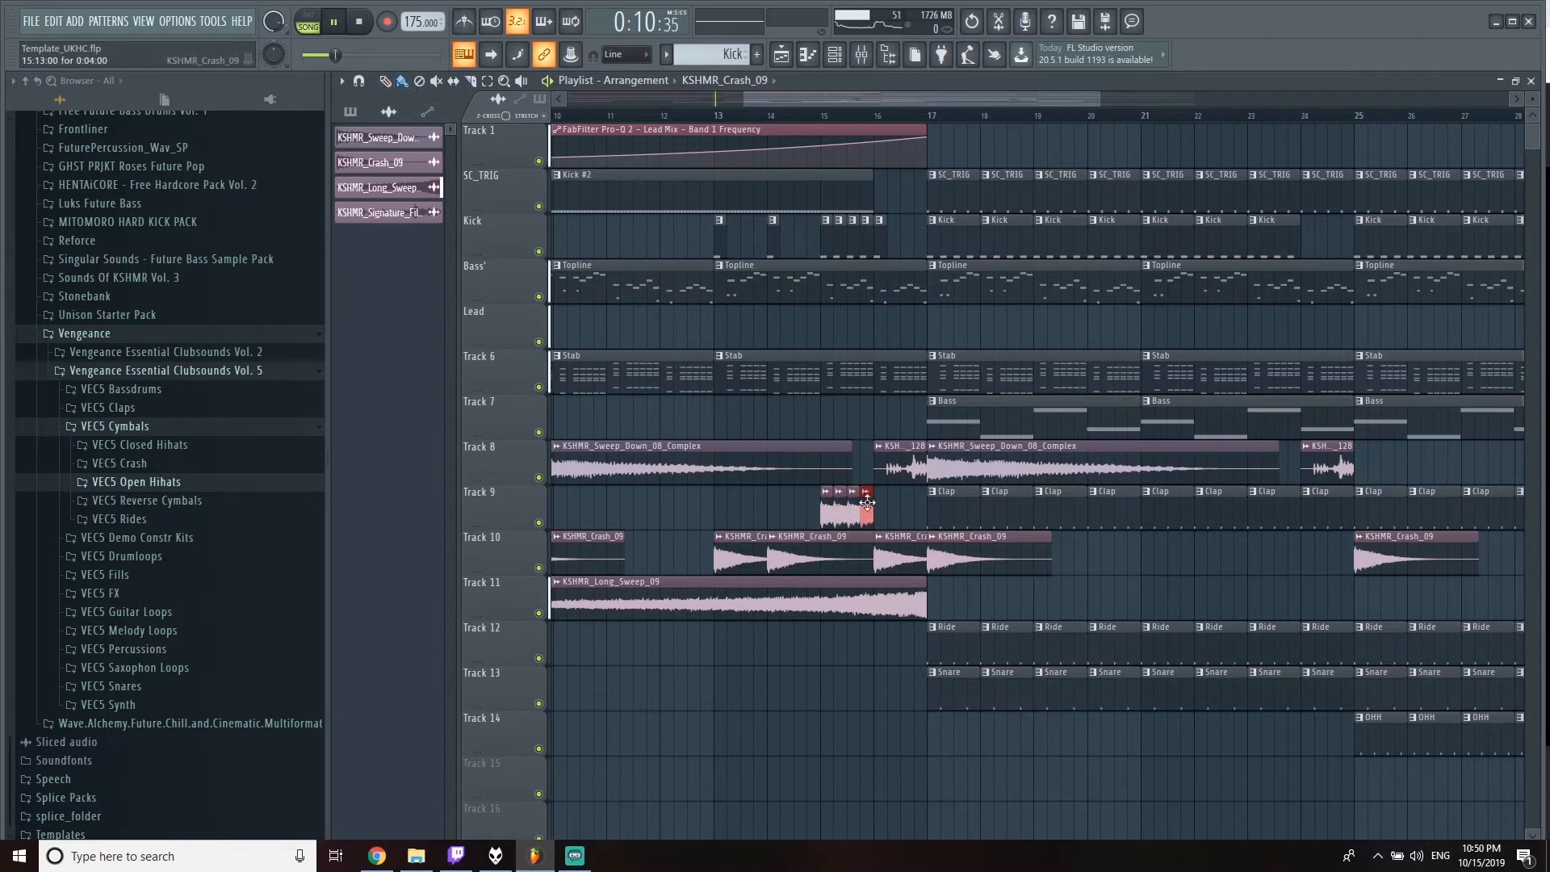
left_click(693, 115)
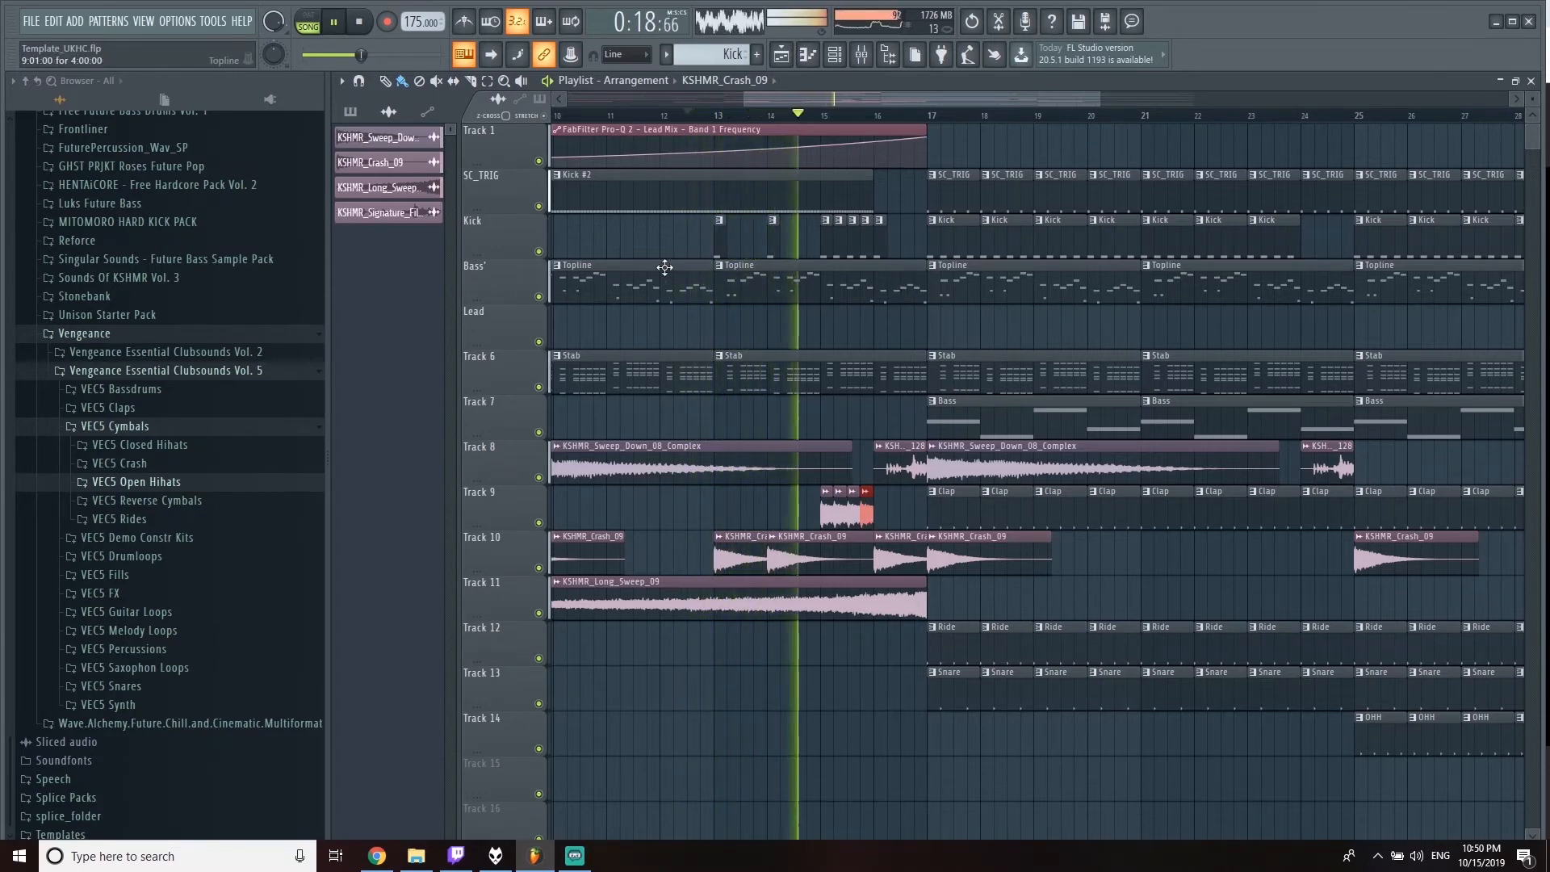
key("space")
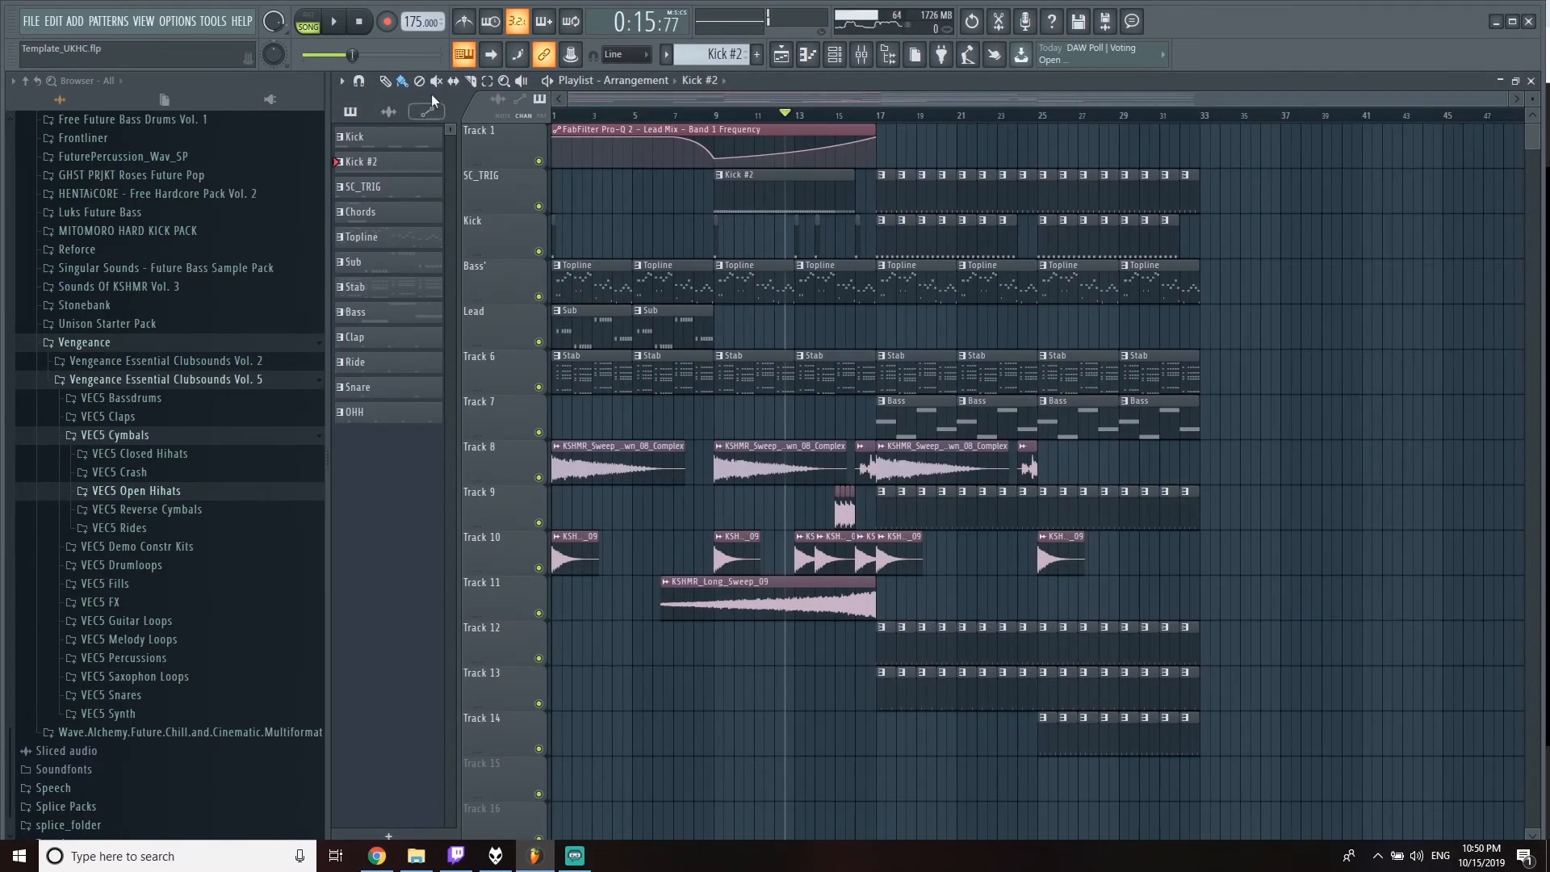
Step: Browse the sample packs to a Snares folder and audition Snare 012
left_click(153, 342)
left_click(156, 392)
left_click(153, 503)
left_click(154, 596)
left_click(153, 618)
scroll(153, 566, "down", 3)
left_click(188, 498)
left_click(142, 396)
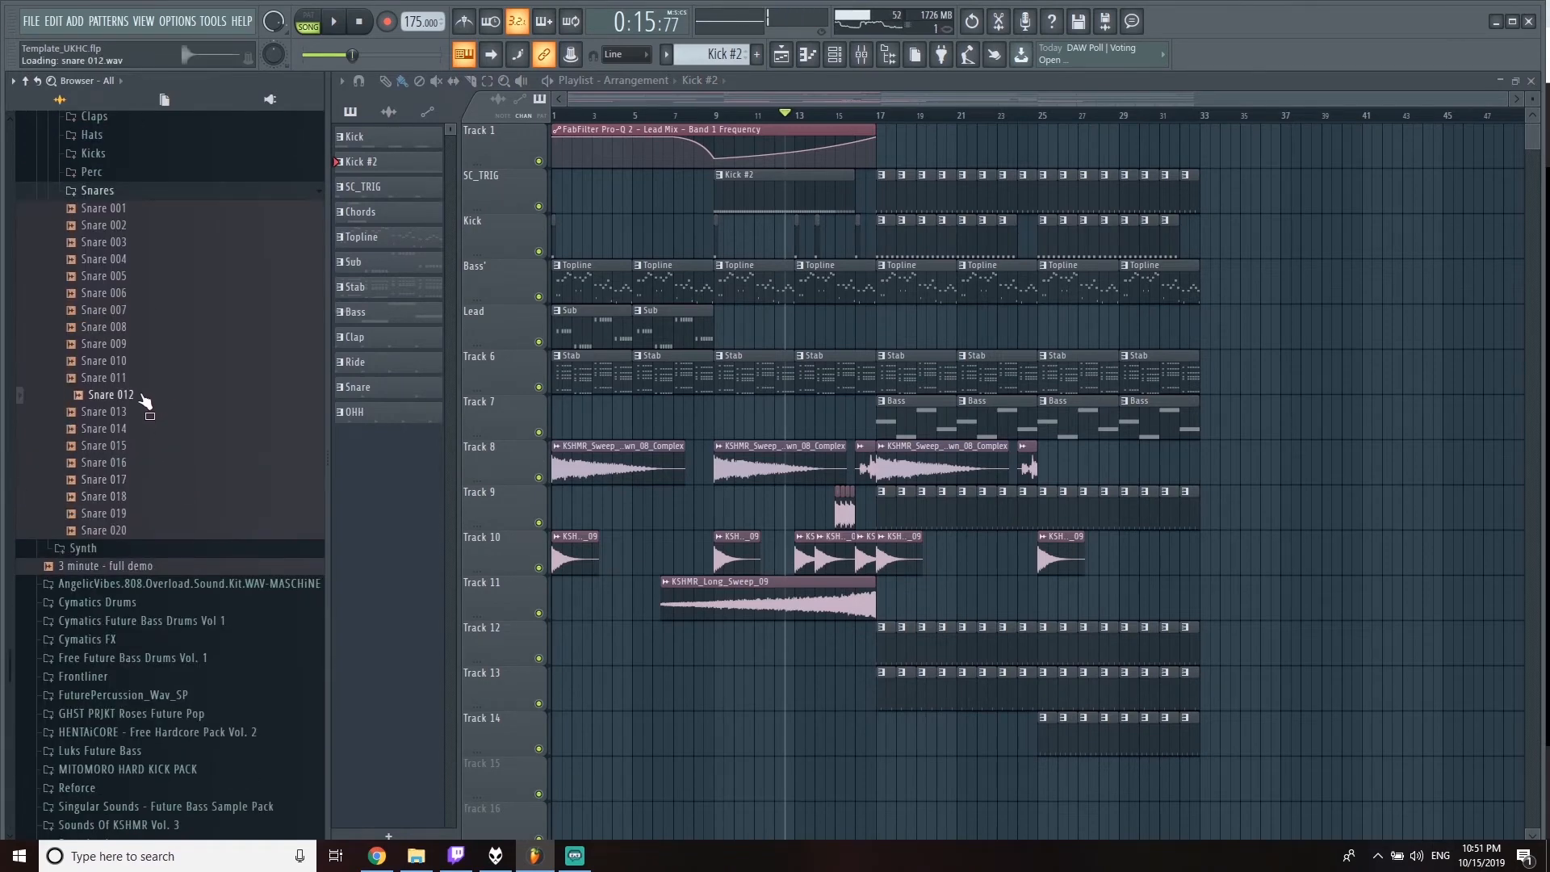
Step: Create a pattern named BiuildSnare and load Snare 012 as a new channel
left_click(756, 52)
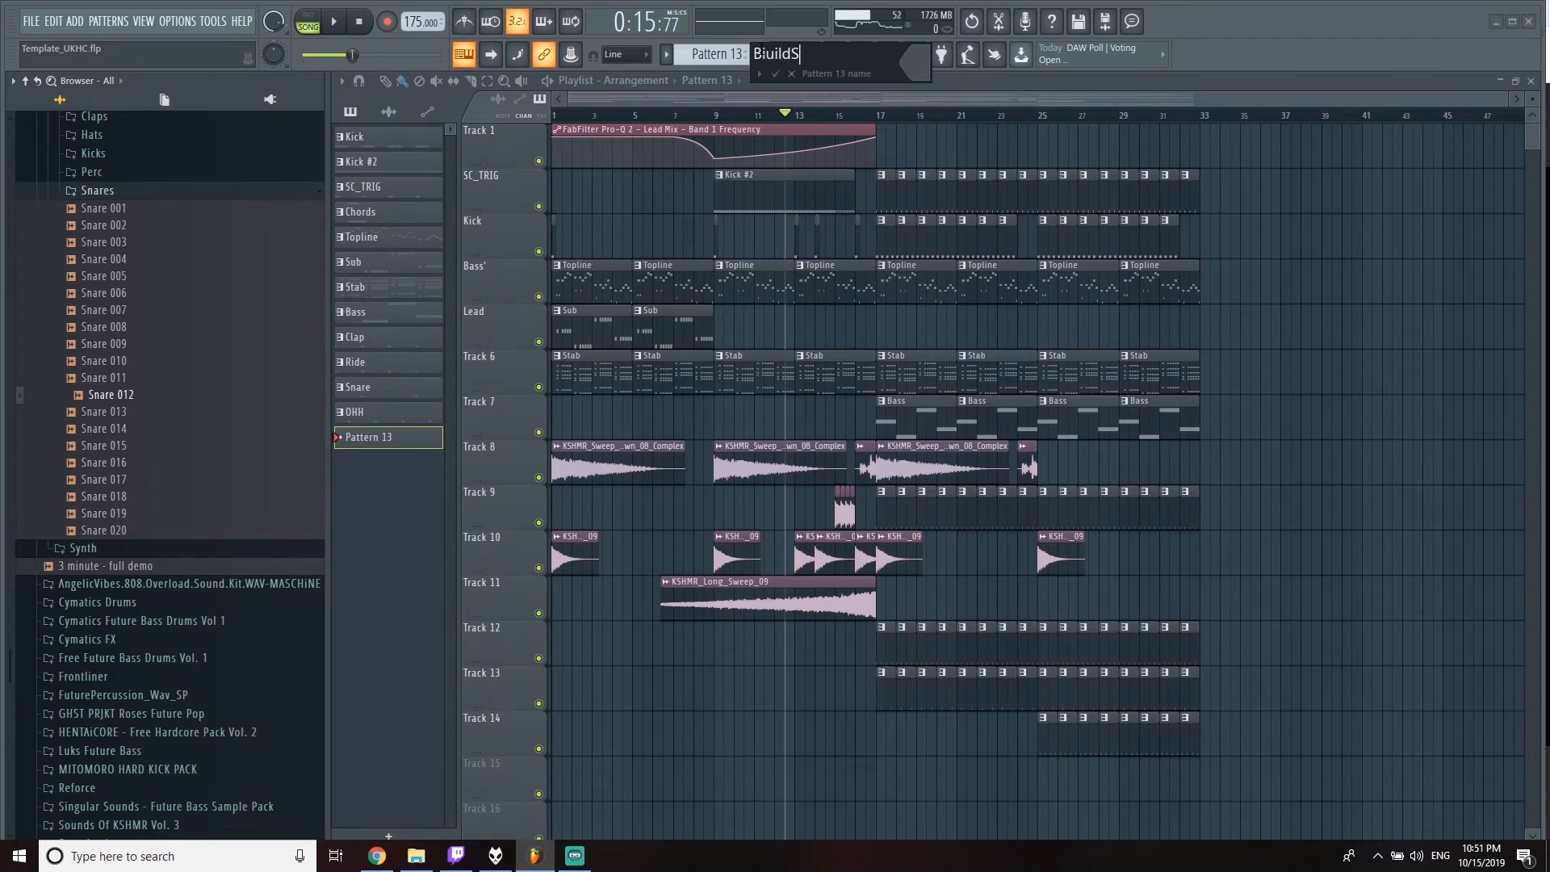
key("Return")
key("F5")
left_click_drag(111, 394, 478, 423)
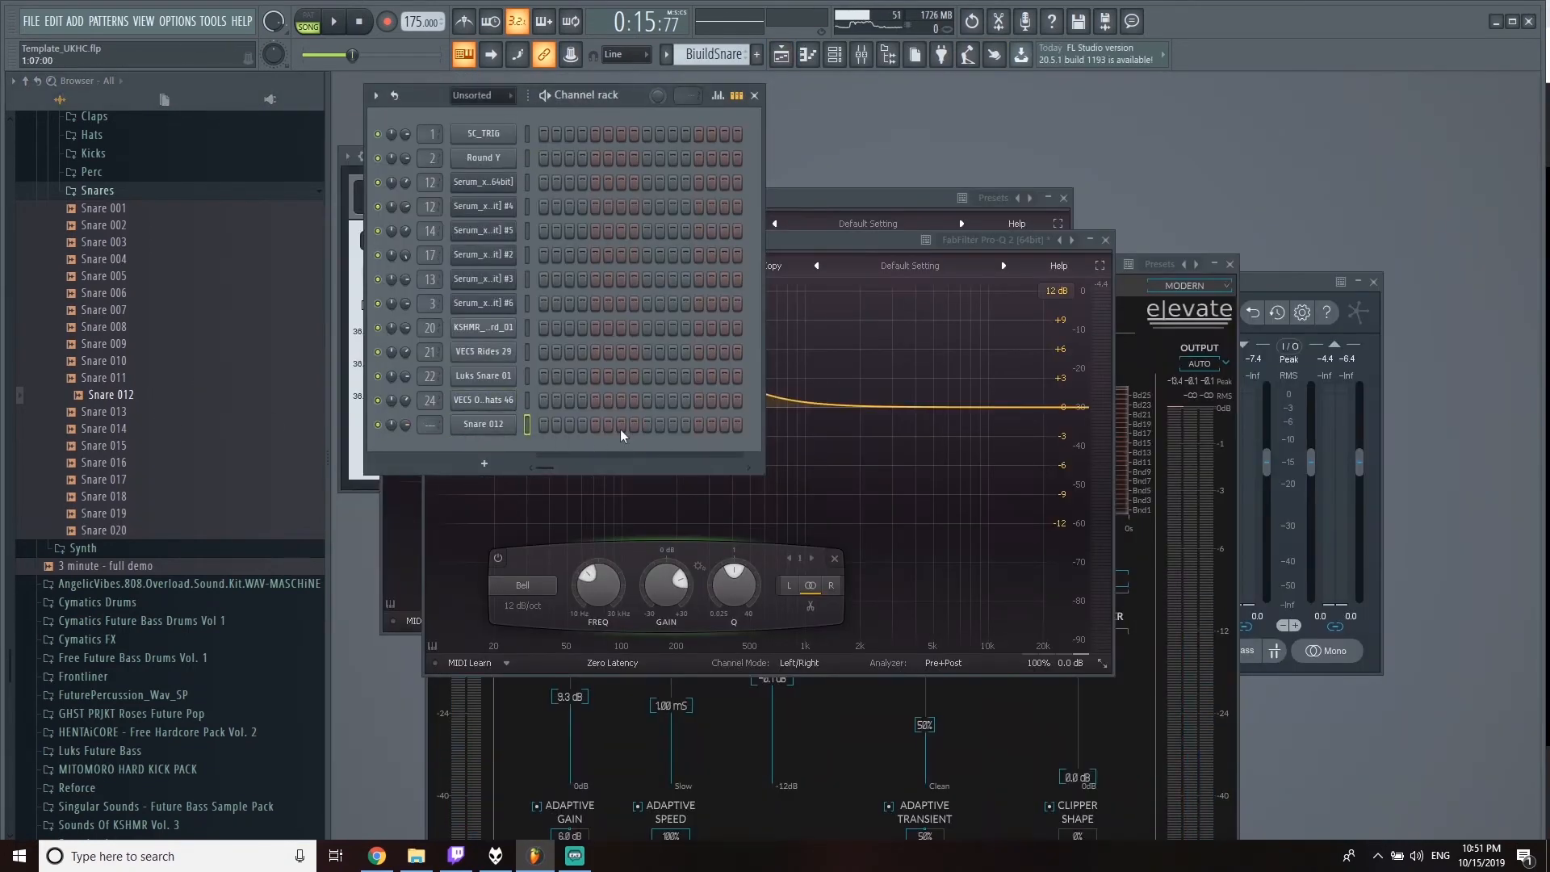
Step: Try painting the BiuildSnare pattern along Track 14 over the build-up from bar 9 and play it
key("F5")
left_click_drag(719, 721, 869, 721)
left_click(695, 111)
key("space")
key("space")
right_click(808, 721)
Step: Write short C5 hits for Snare 012 on steps 4, 7, 12 and 15 of the opening bars
key("F5")
right_click(484, 424)
left_click(551, 424)
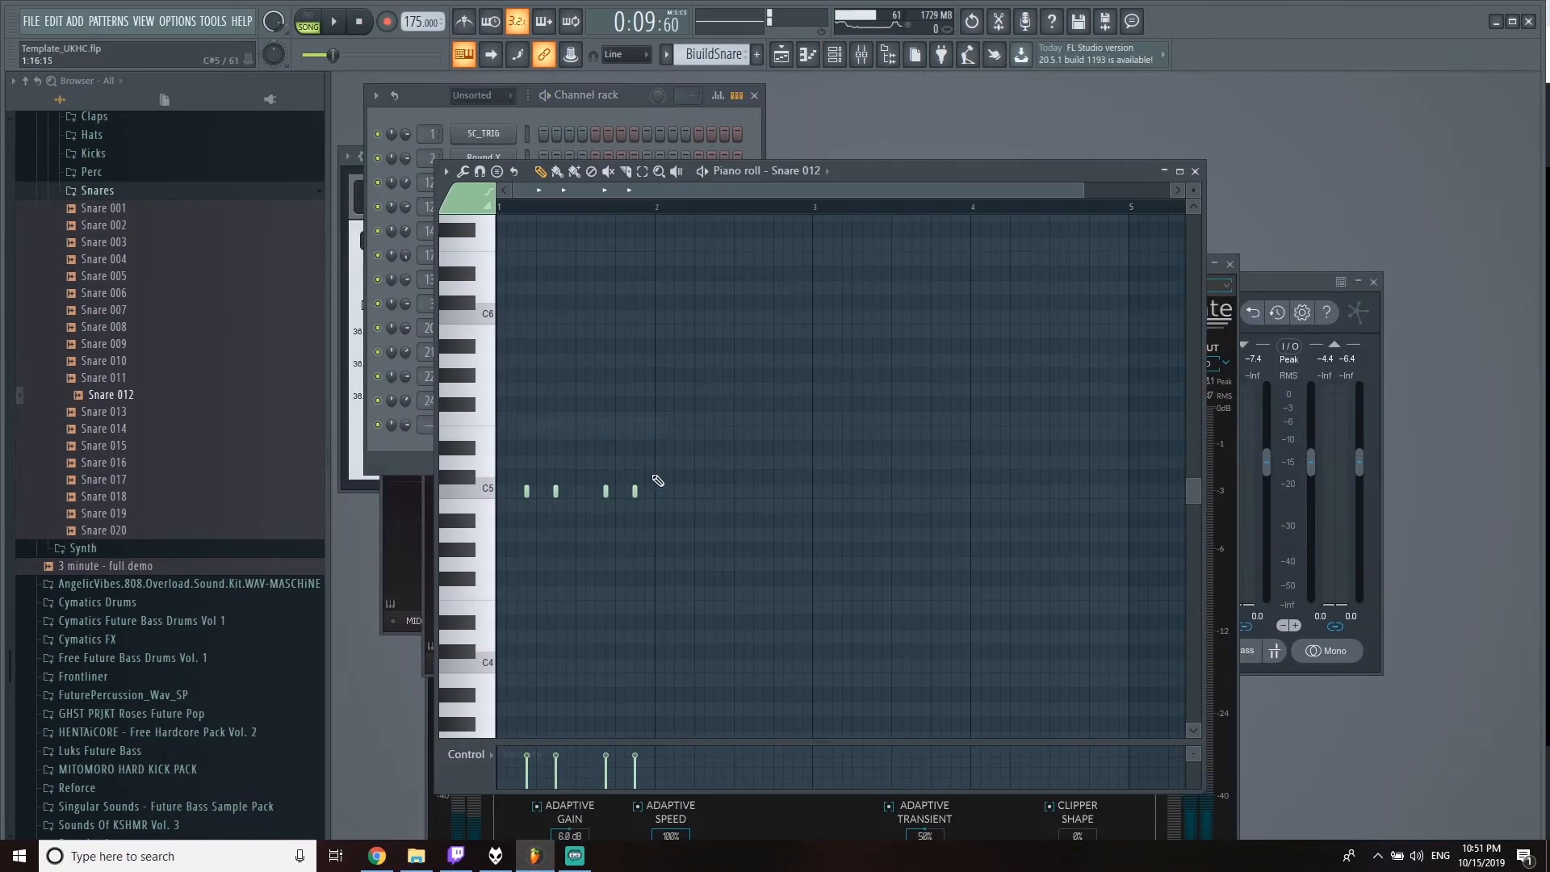
left_click(529, 491)
scroll(565, 522, "up", 2, "ctrl")
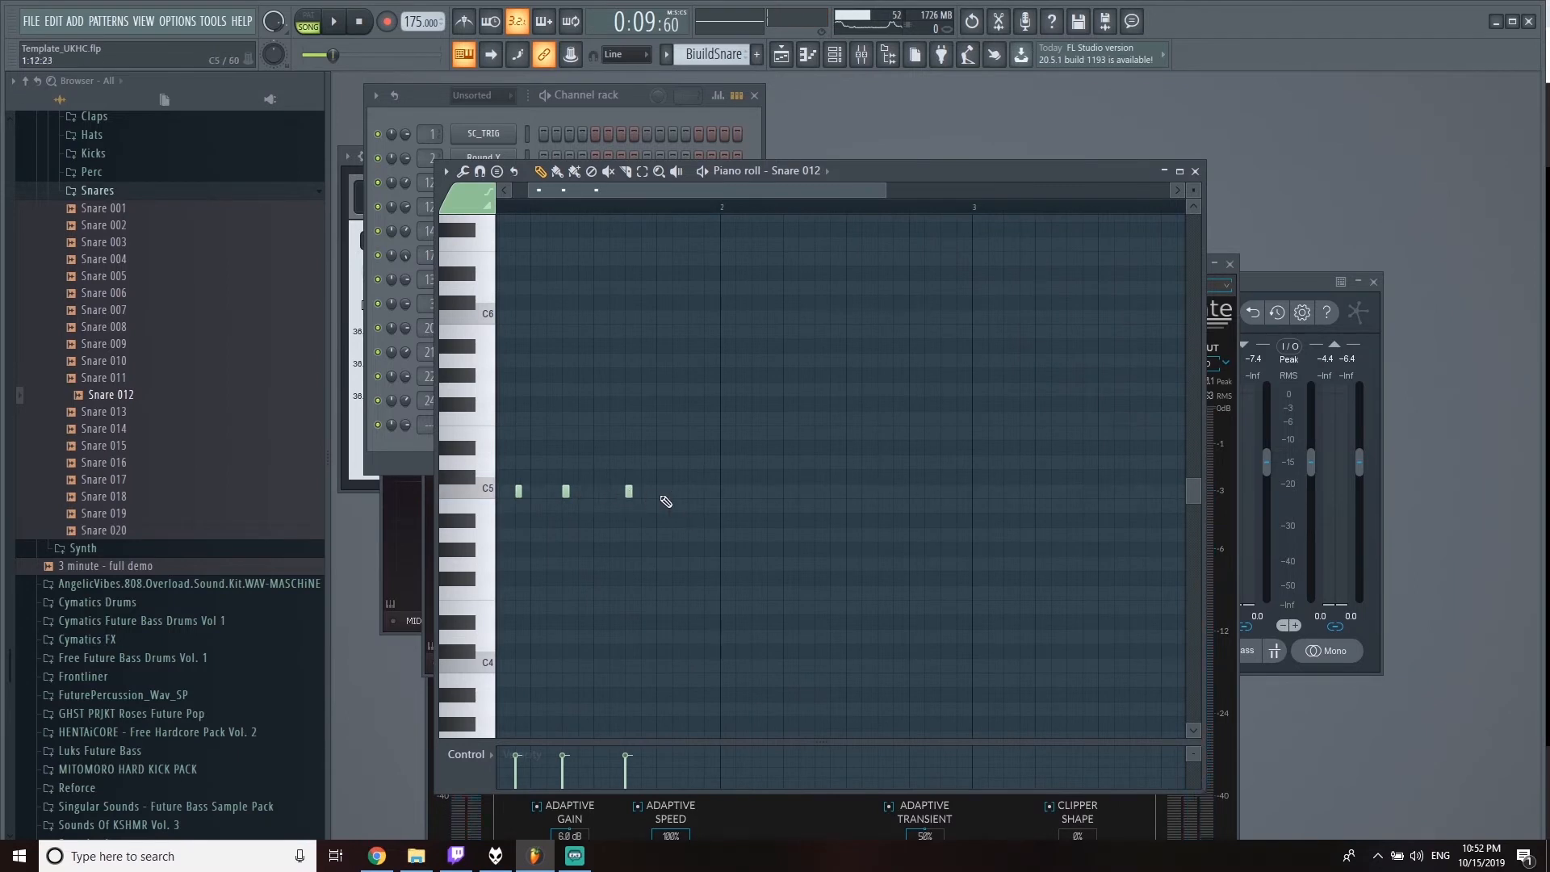
left_click(644, 491)
left_click(691, 491)
left_click(770, 491)
left_click(817, 491)
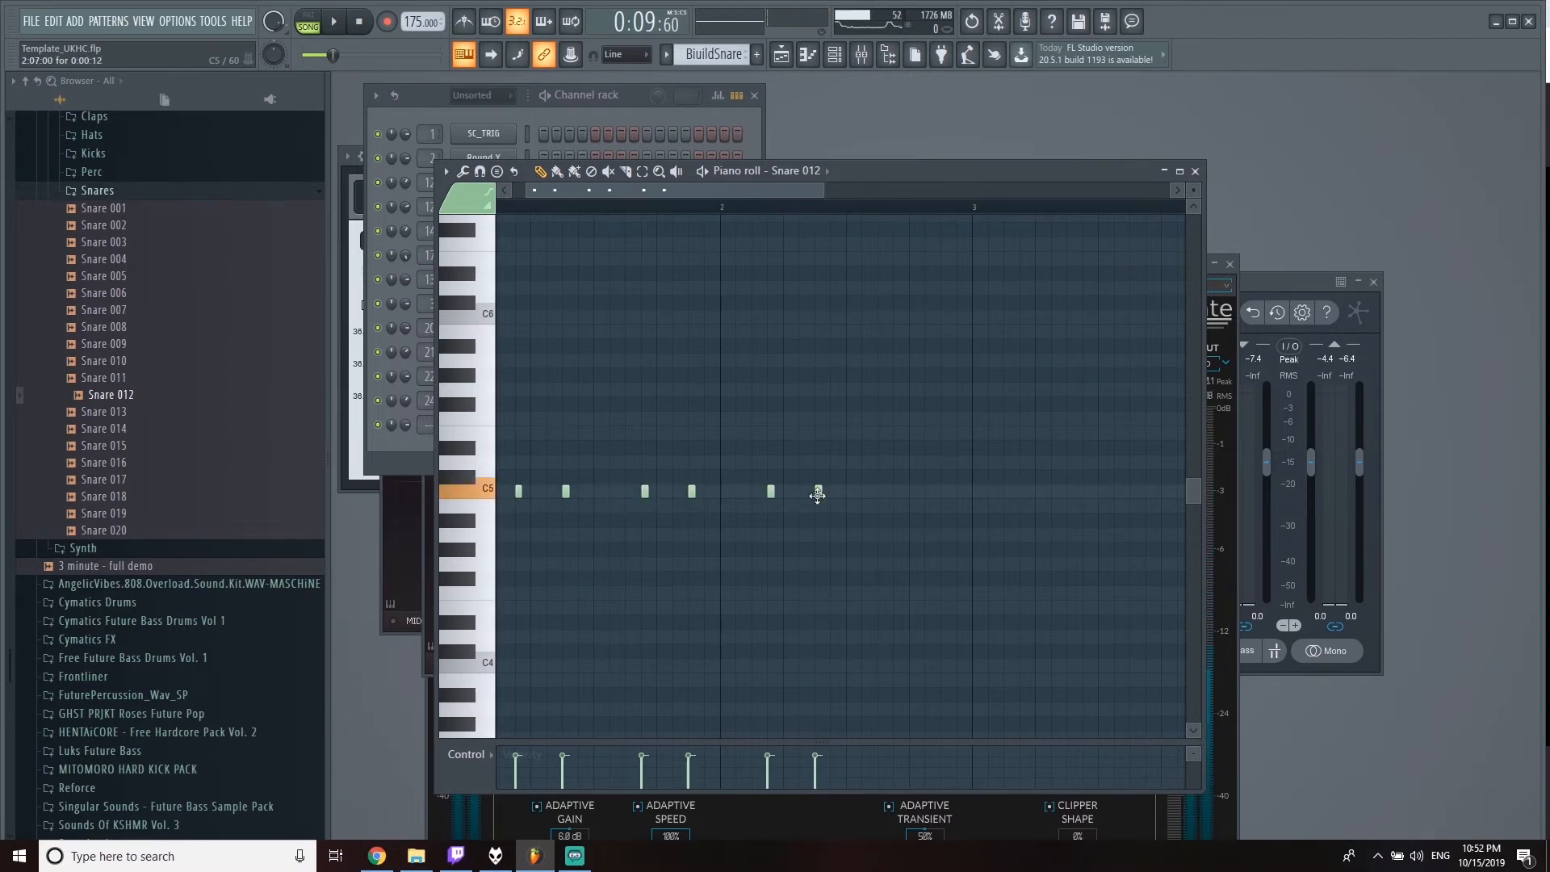
left_click(881, 490)
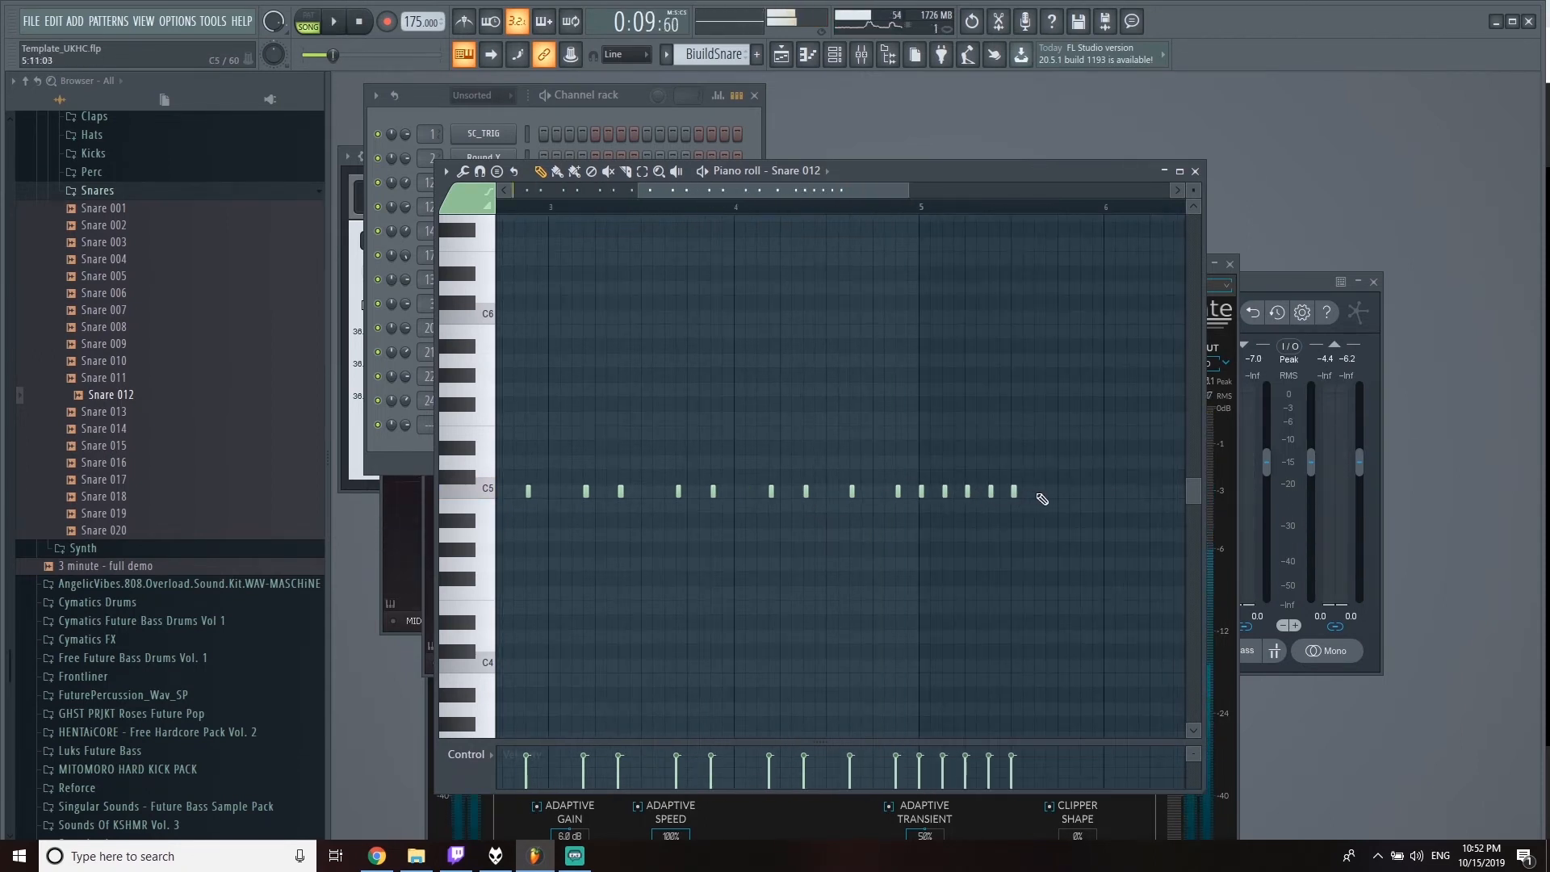
Step: Continue the snare roll with C5 hits on every second step across bars 5 and 6
scroll(1099, 498, "right", 3)
left_click(992, 491)
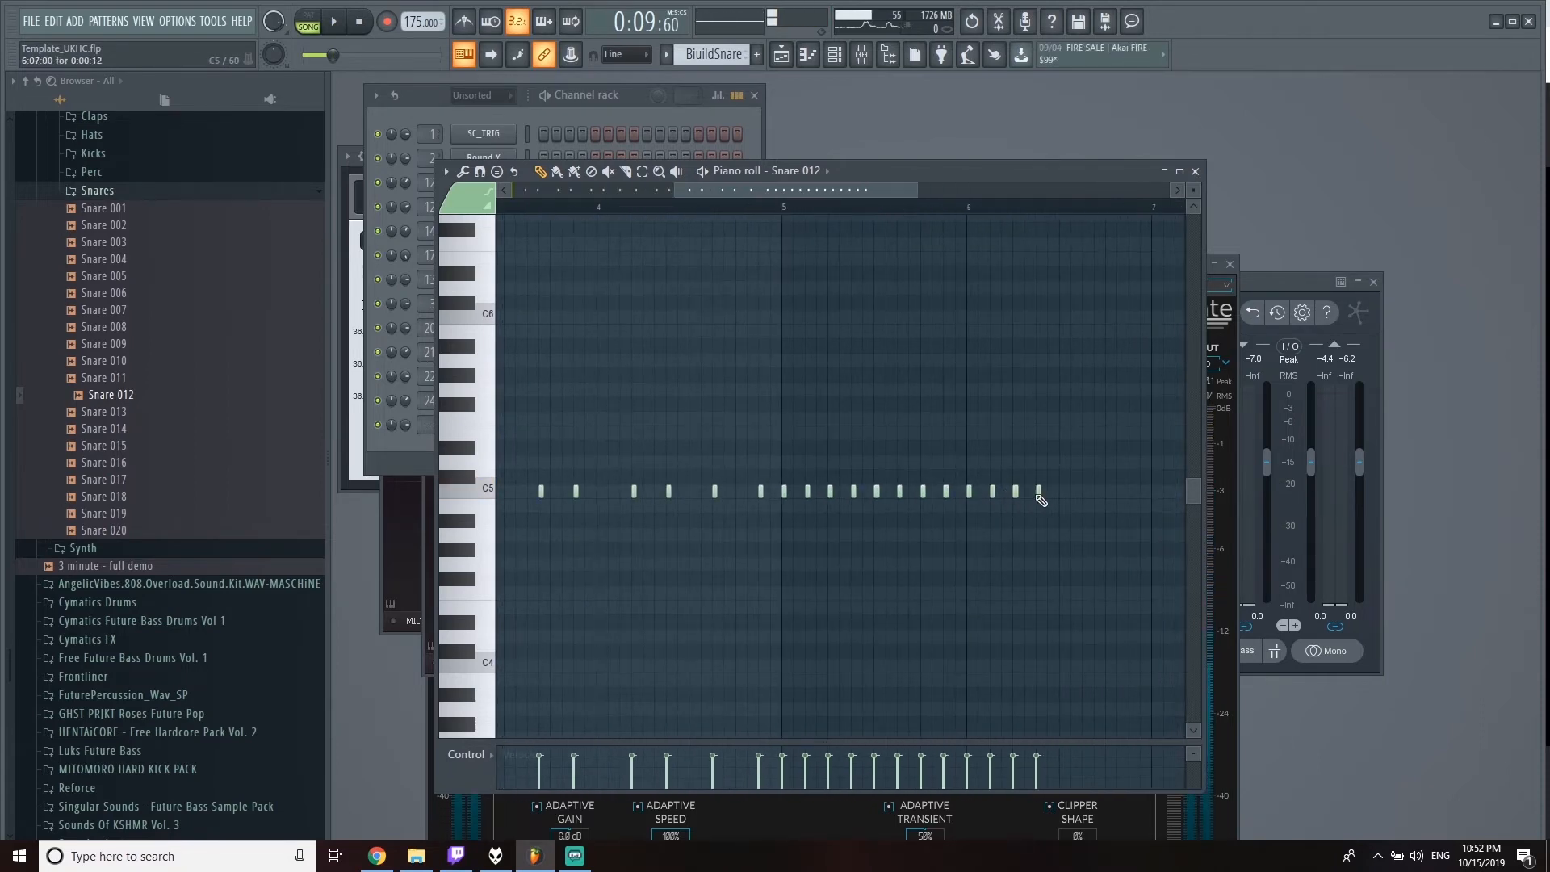
left_click(1084, 491)
left_click(1108, 491)
scroll(1163, 505, "right", 3)
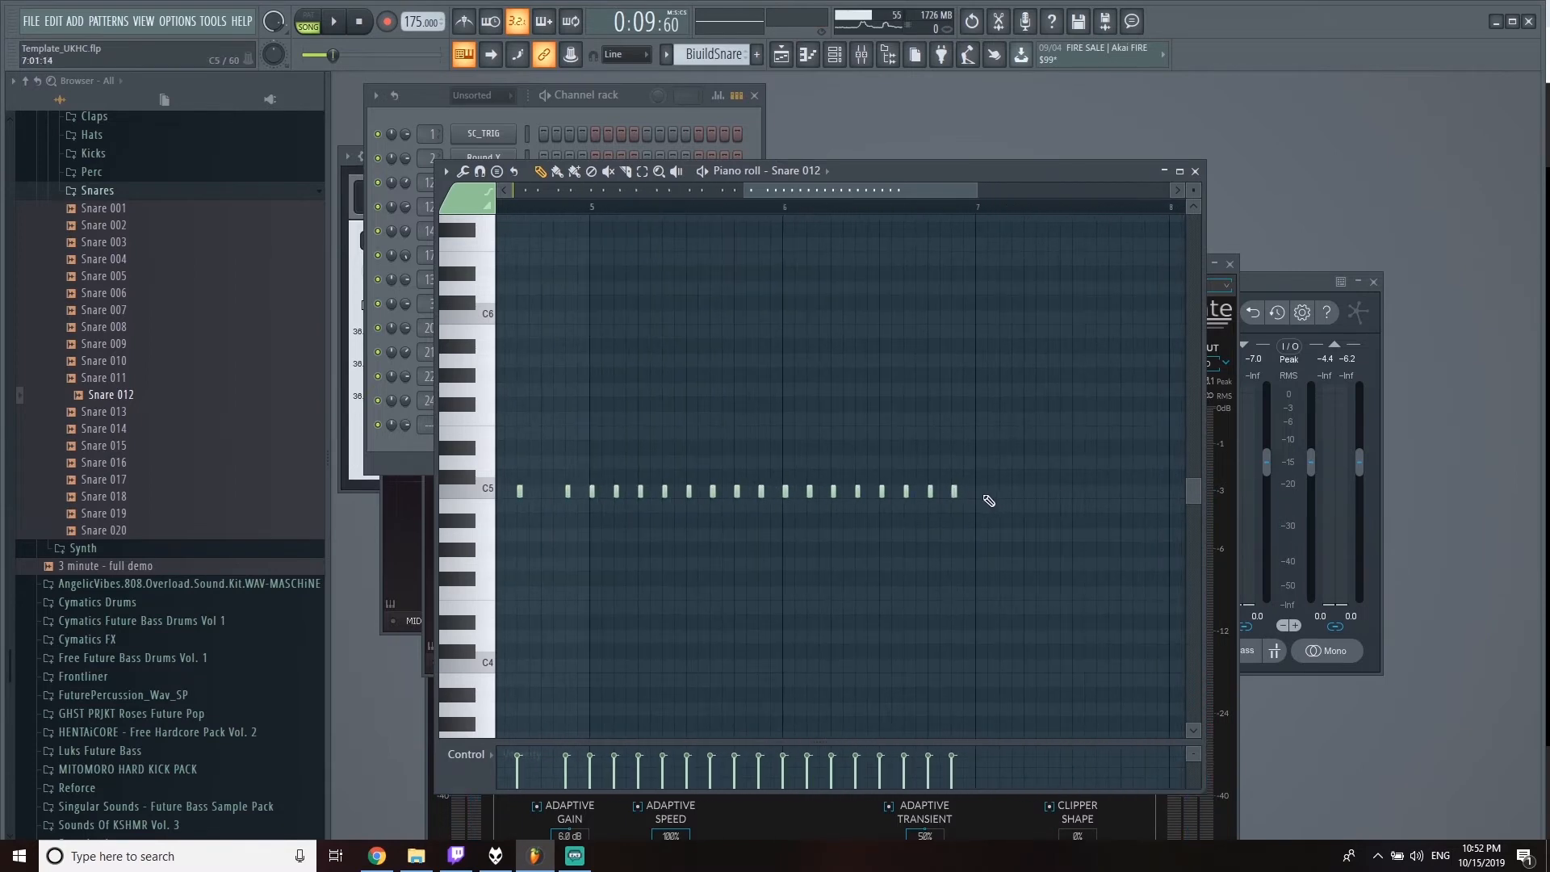
Step: Double the snare roll to C5 hits on every step through bar 7 and lower the velocities at its start
left_click(979, 491)
left_click(991, 491)
left_click(1040, 491)
left_click(1052, 490)
left_click(1075, 491)
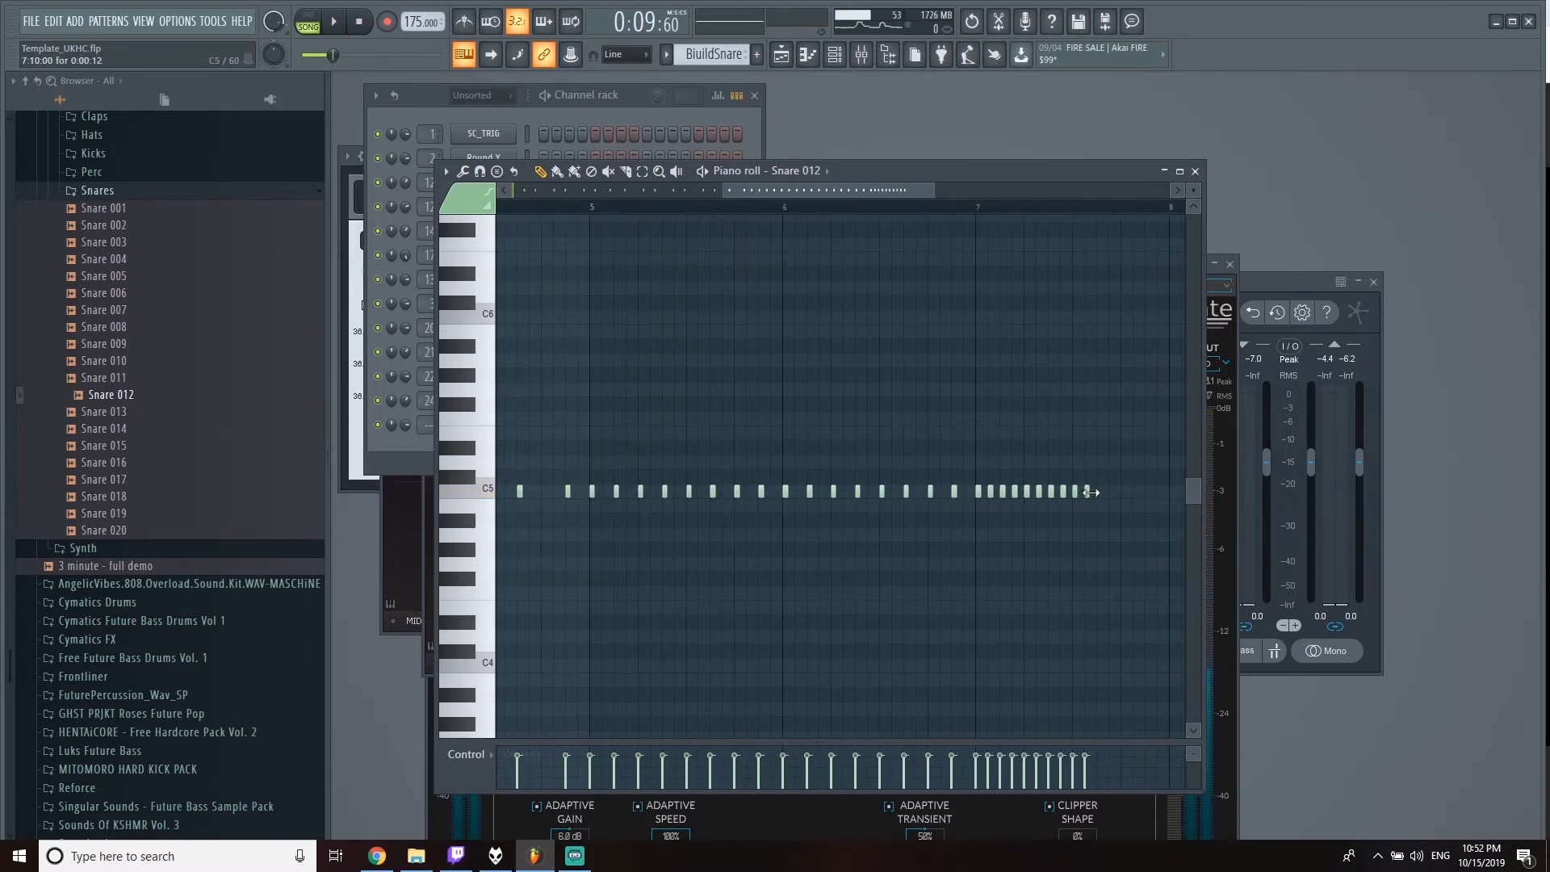
left_click(1119, 491)
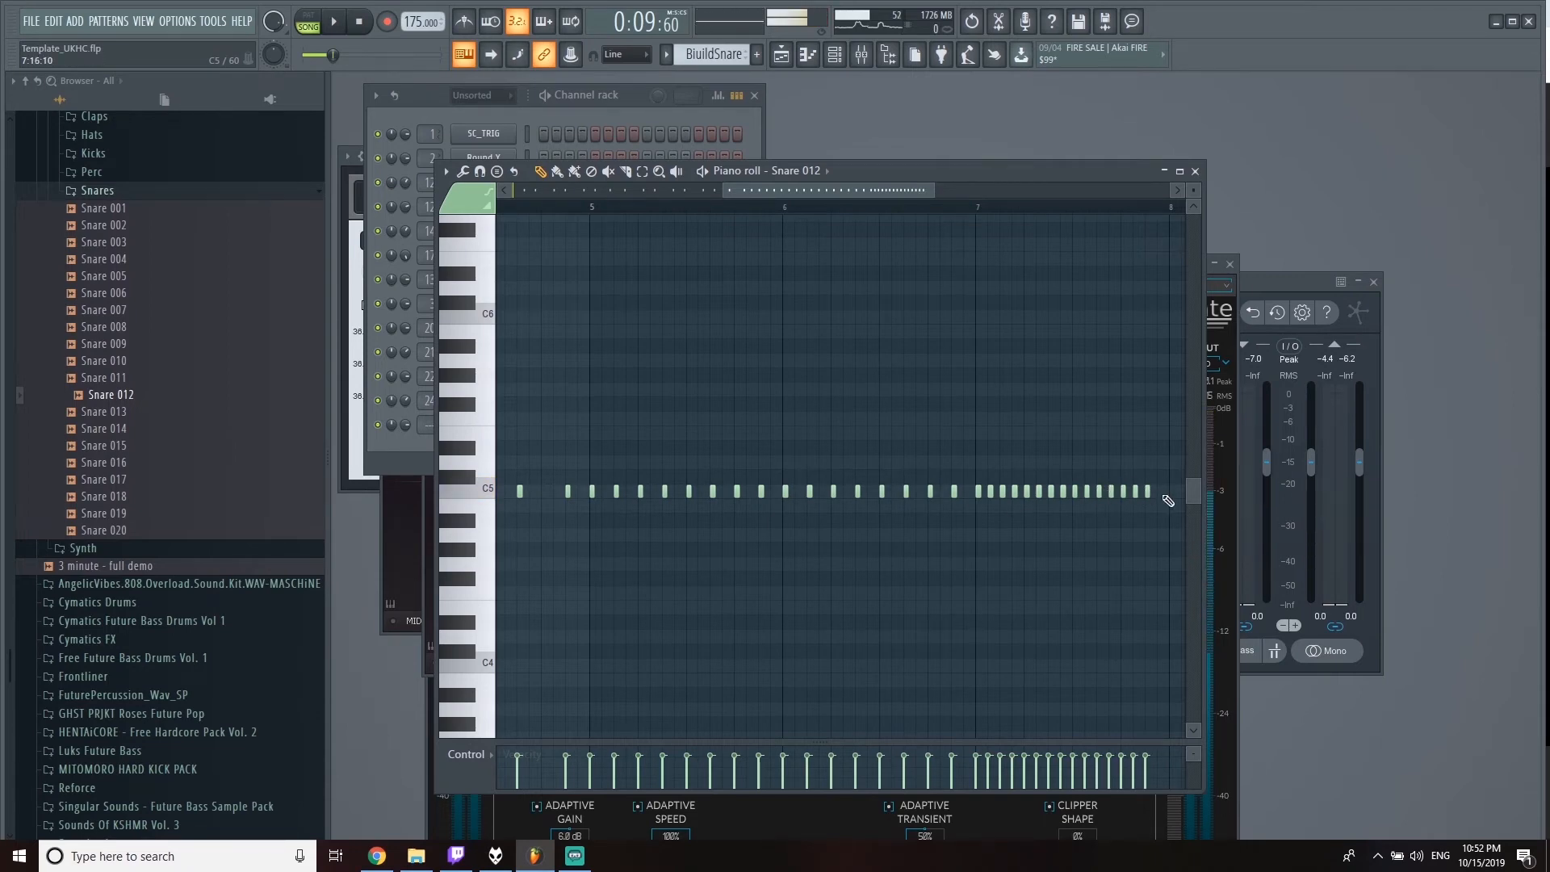
scroll(936, 607, "down", 2)
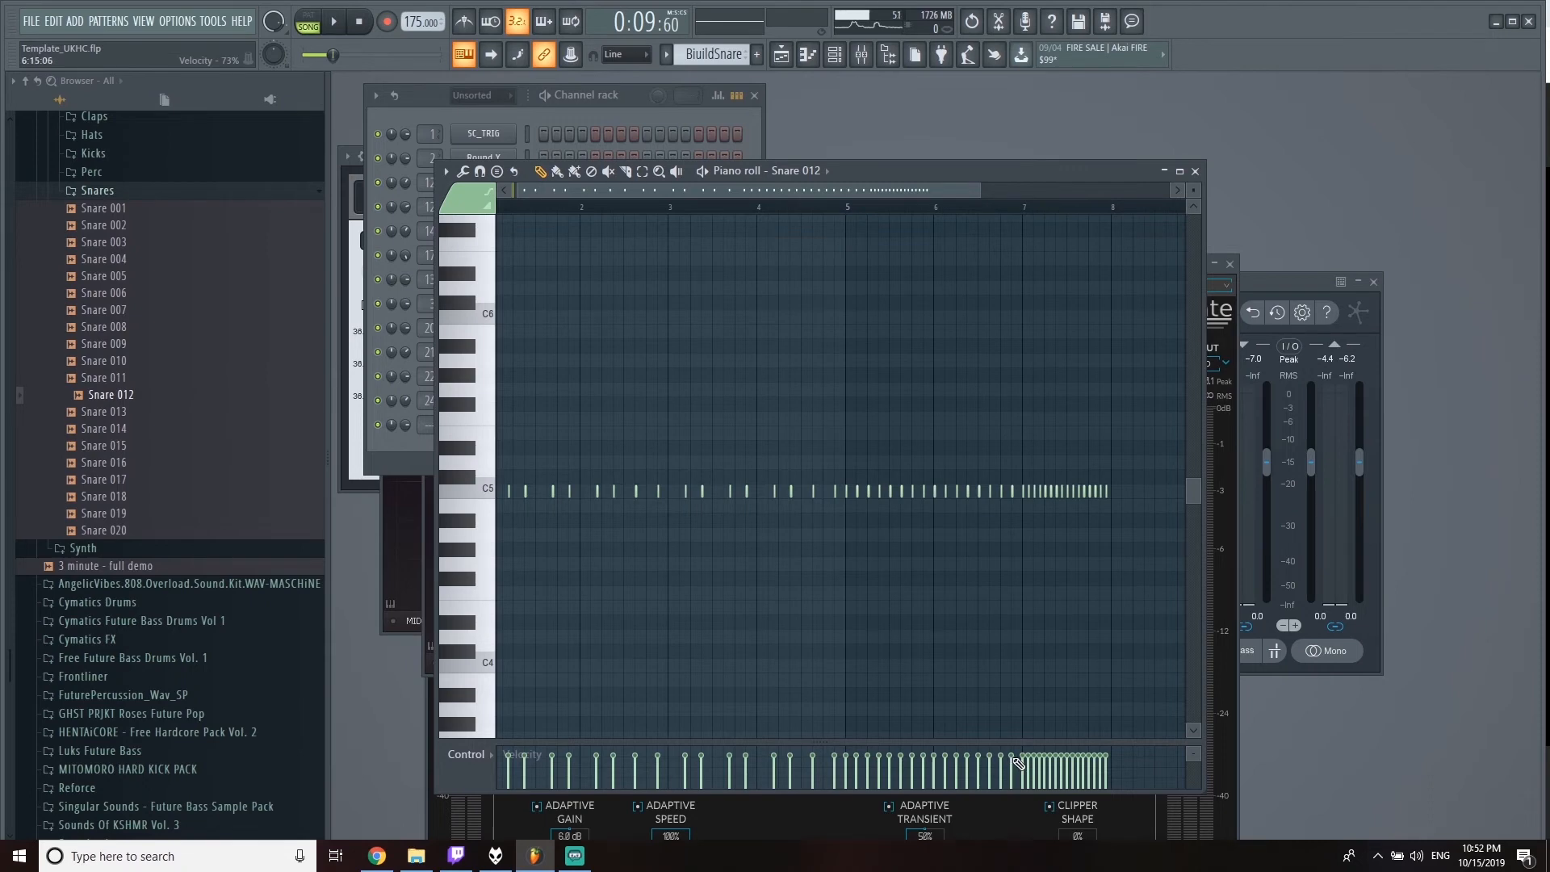
left_click_drag(518, 779, 500, 777)
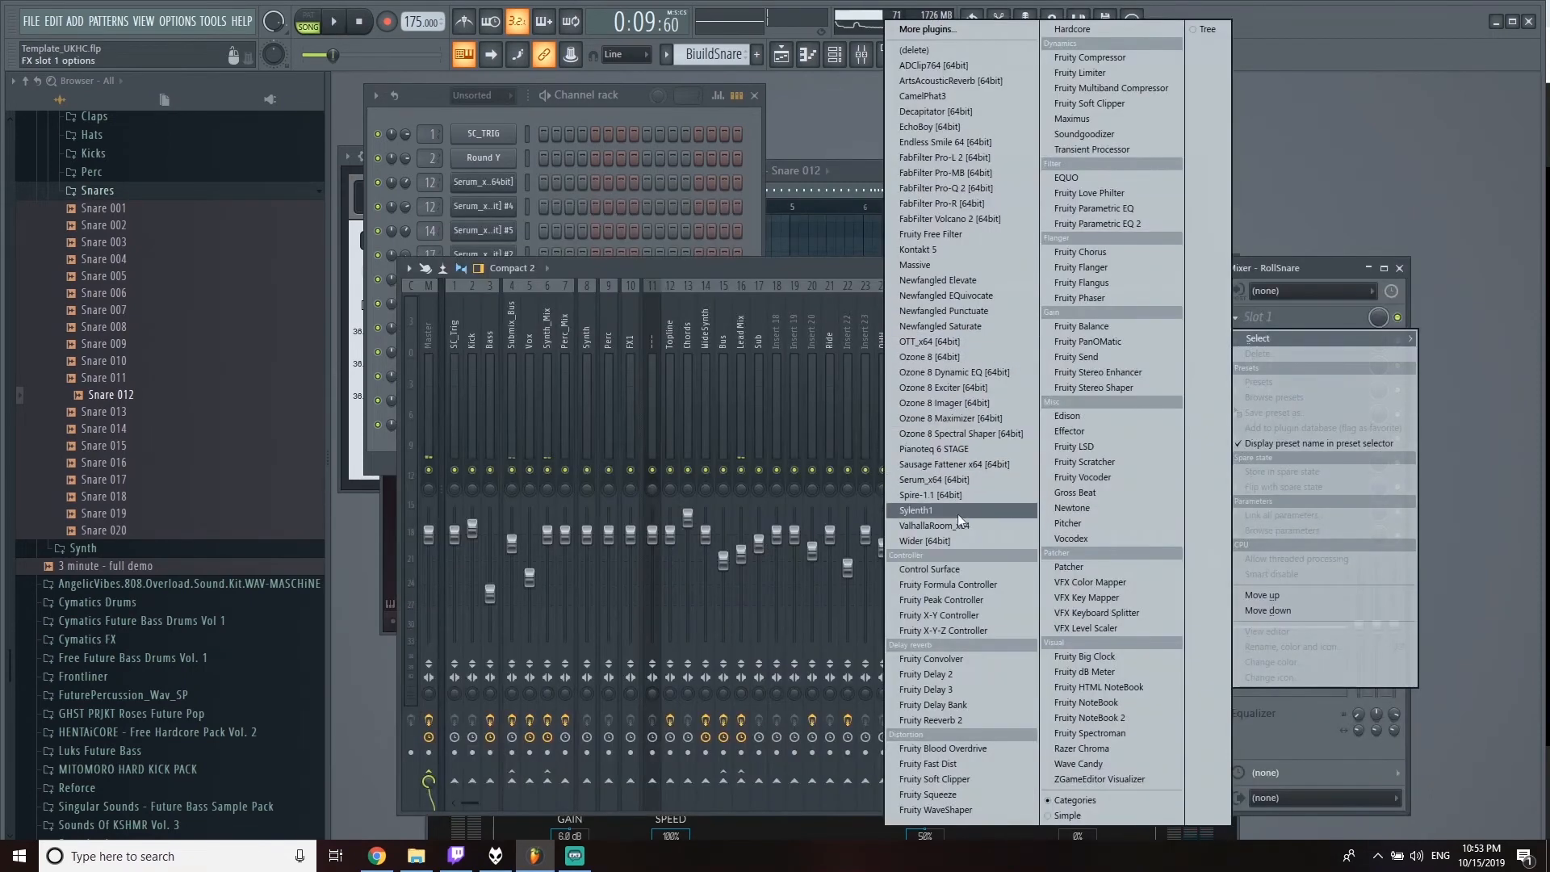
Step: Load ValhallaRoom in the first effect slot of the RollSnare mixer track and replace the snare channel's sample with Snare 006
left_click(959, 524)
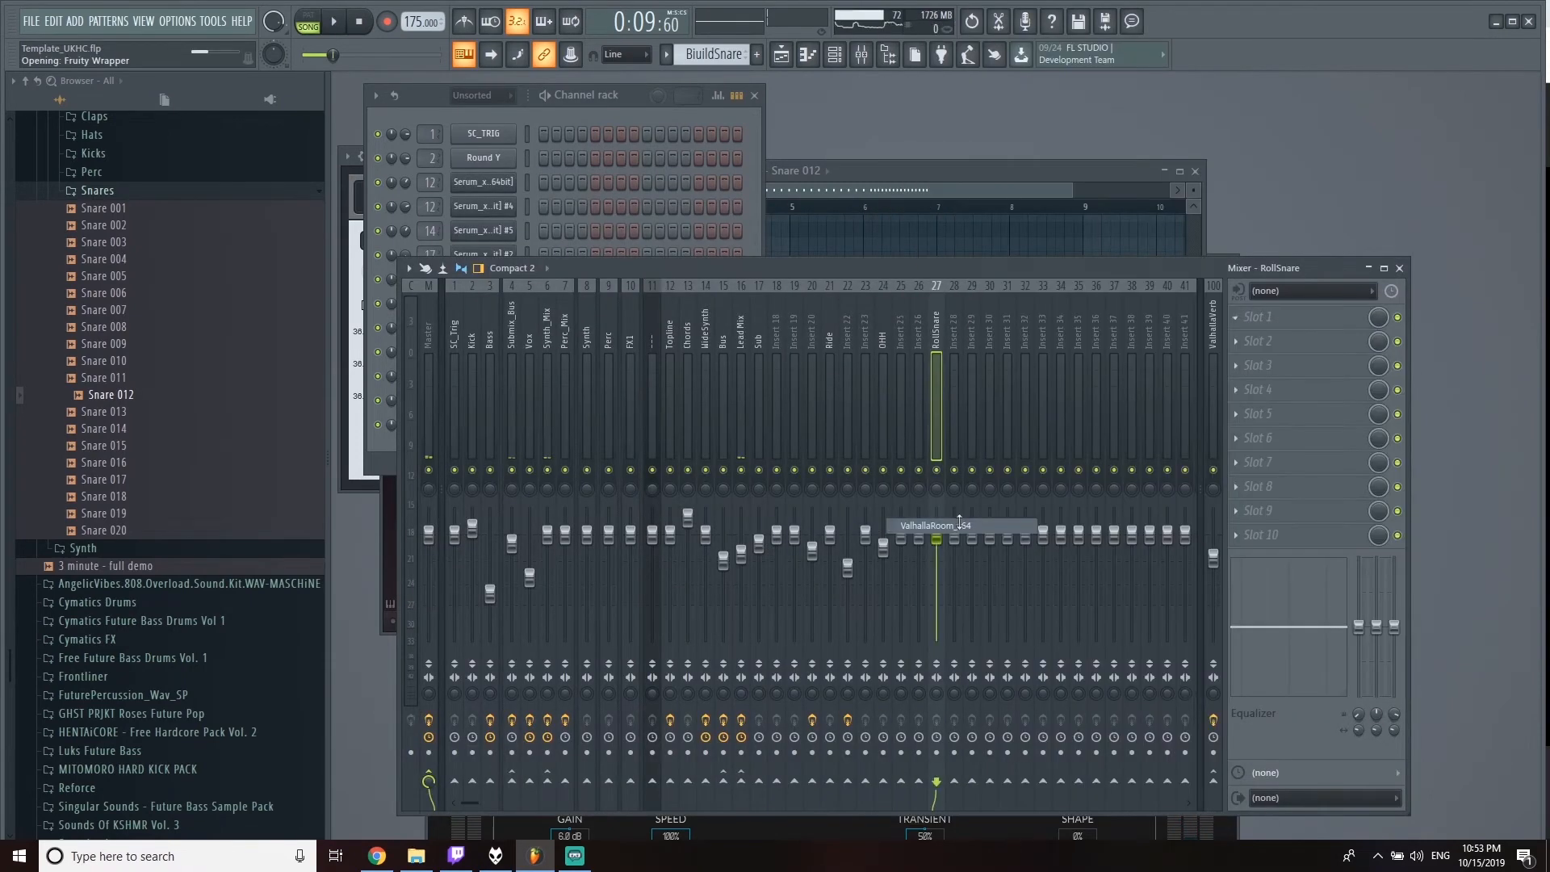
left_click(336, 26)
key("F6")
left_click(123, 294)
left_click_drag(453, 414, 464, 424)
Step: Play the snare roll on its own and set the BiuildSnare pattern on Track 14 from bar 9 in the song arrangement
key("space")
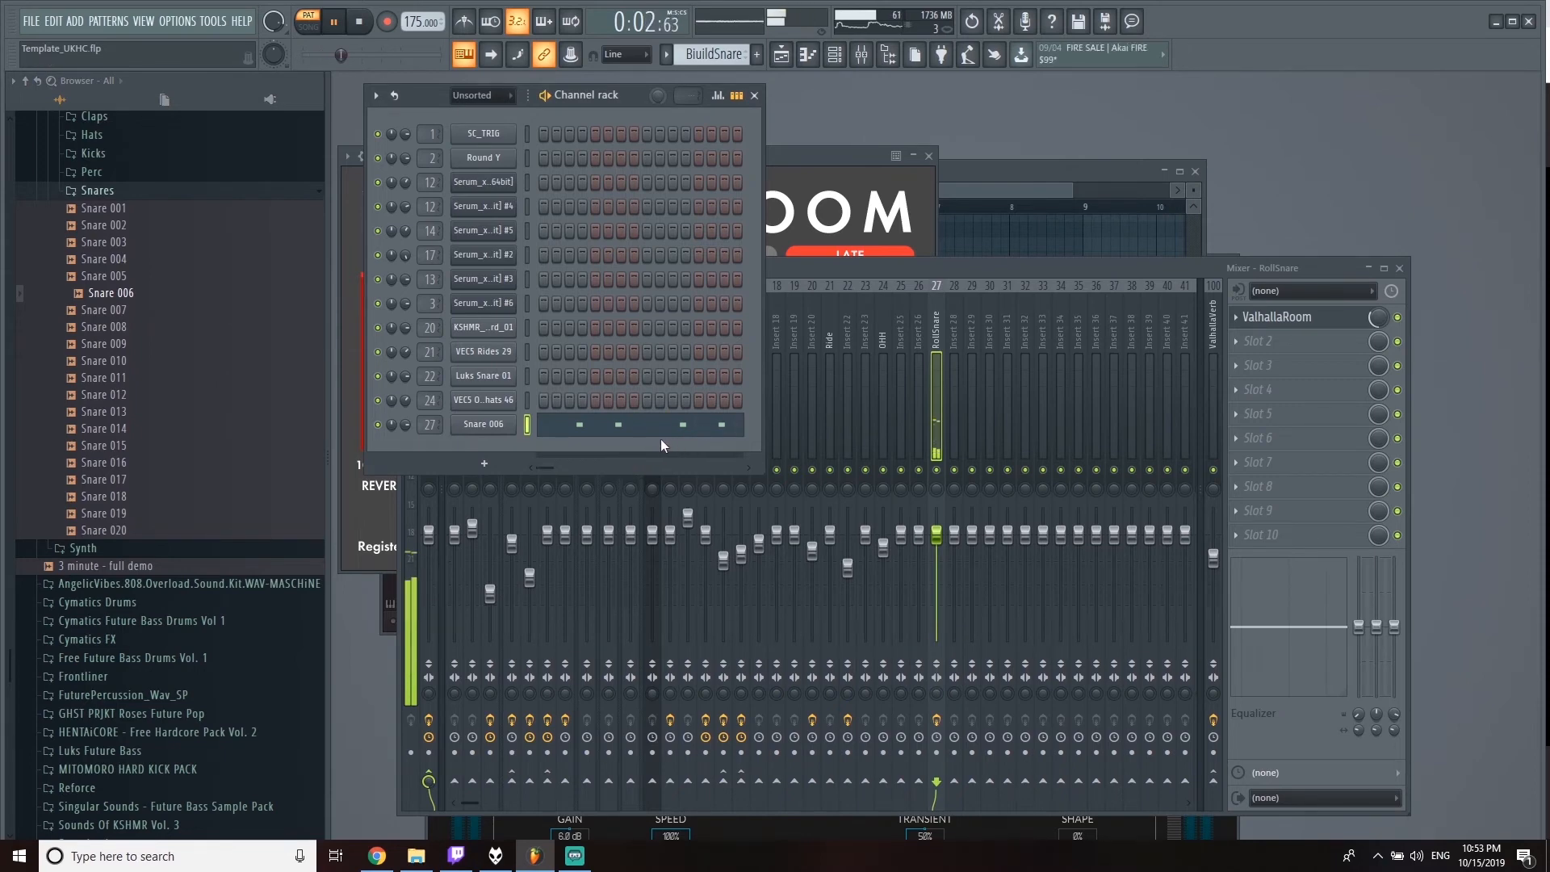
key("F5")
key("l")
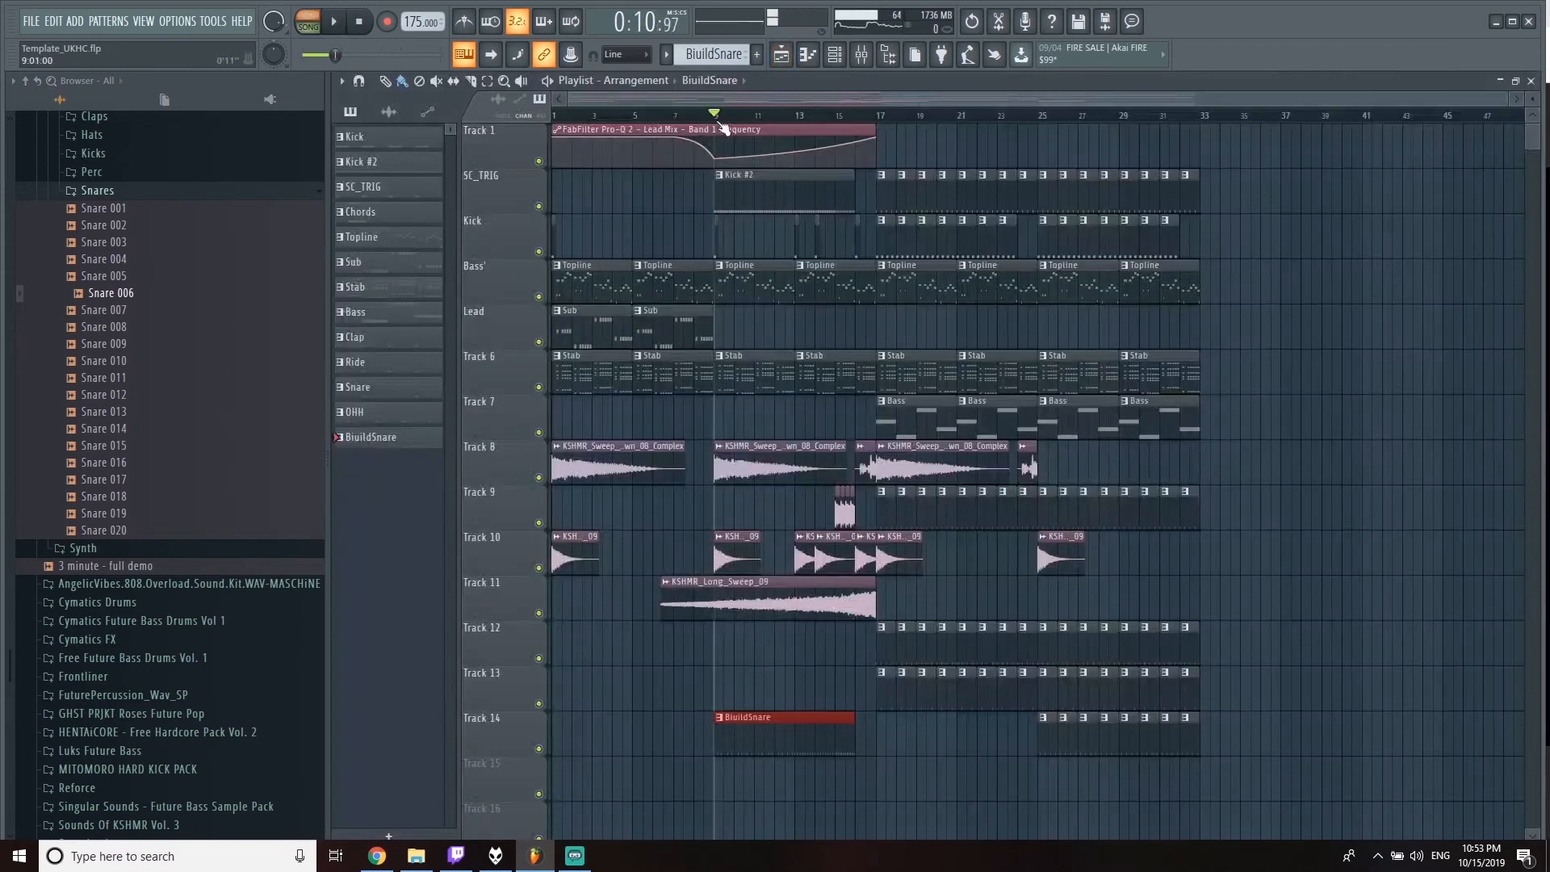
Step: Audition samples in the KSHMR sub drops folder and place KSHMR_Sub_Drop_07_F on Track 12 at bar 9
key("F9")
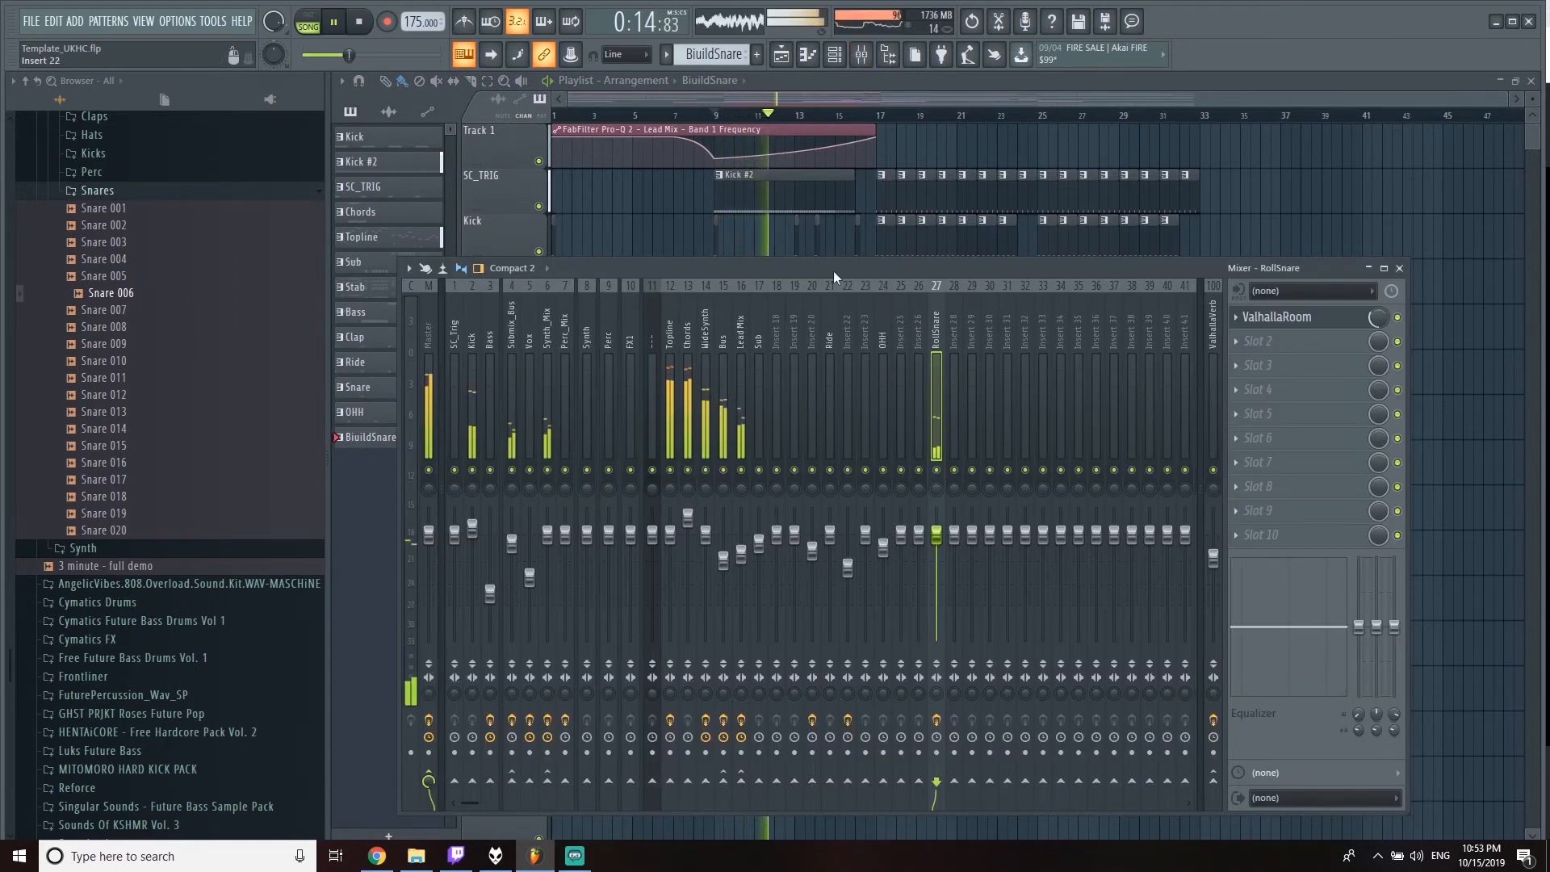
left_click(122, 684)
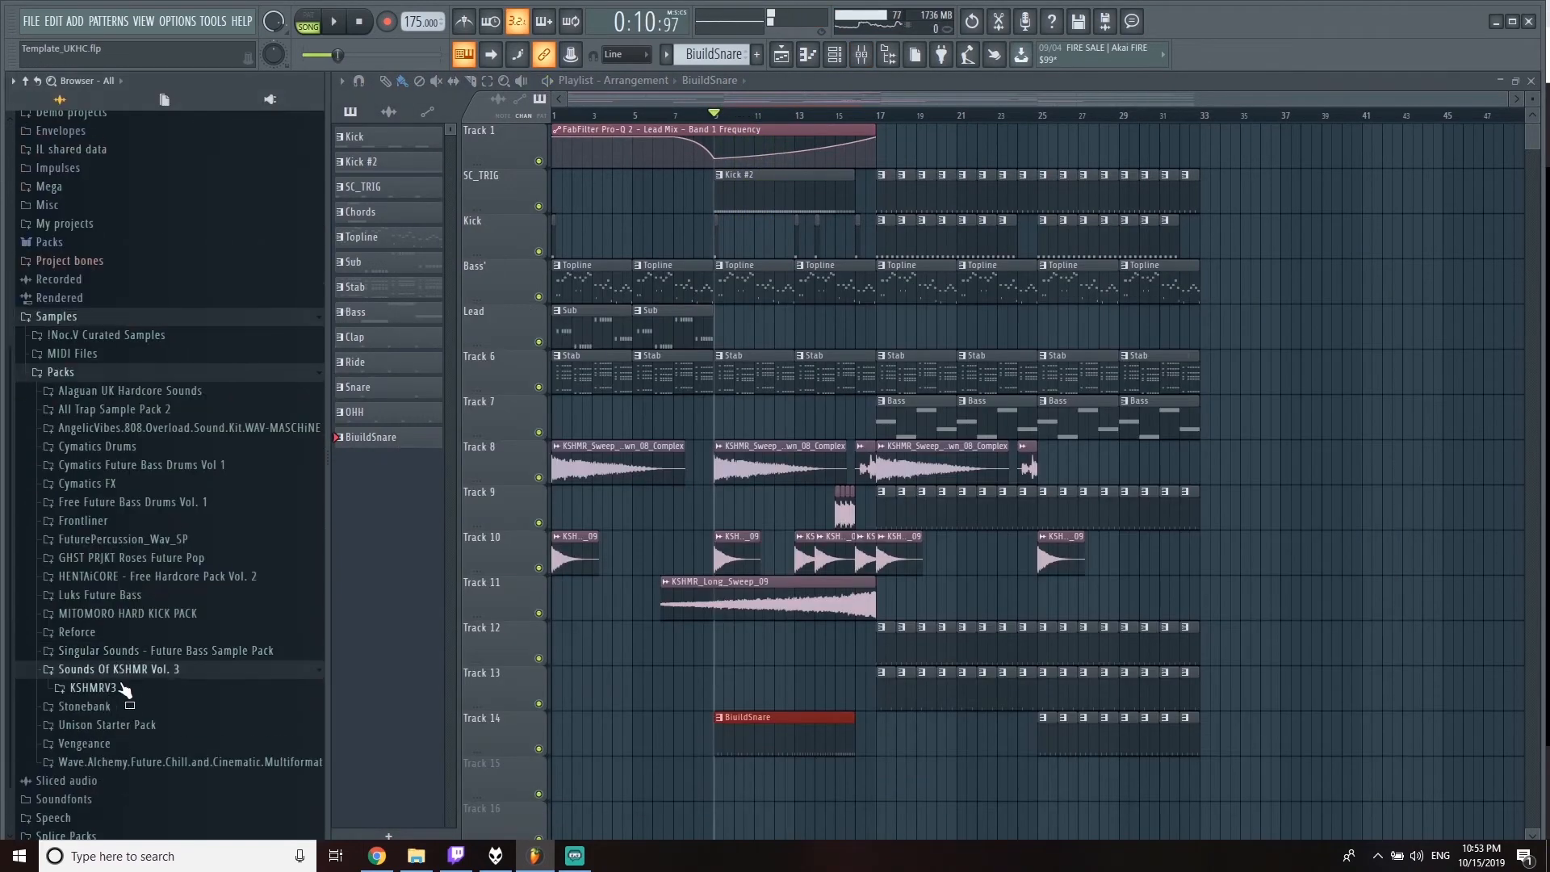
left_click(121, 687)
left_click(153, 521)
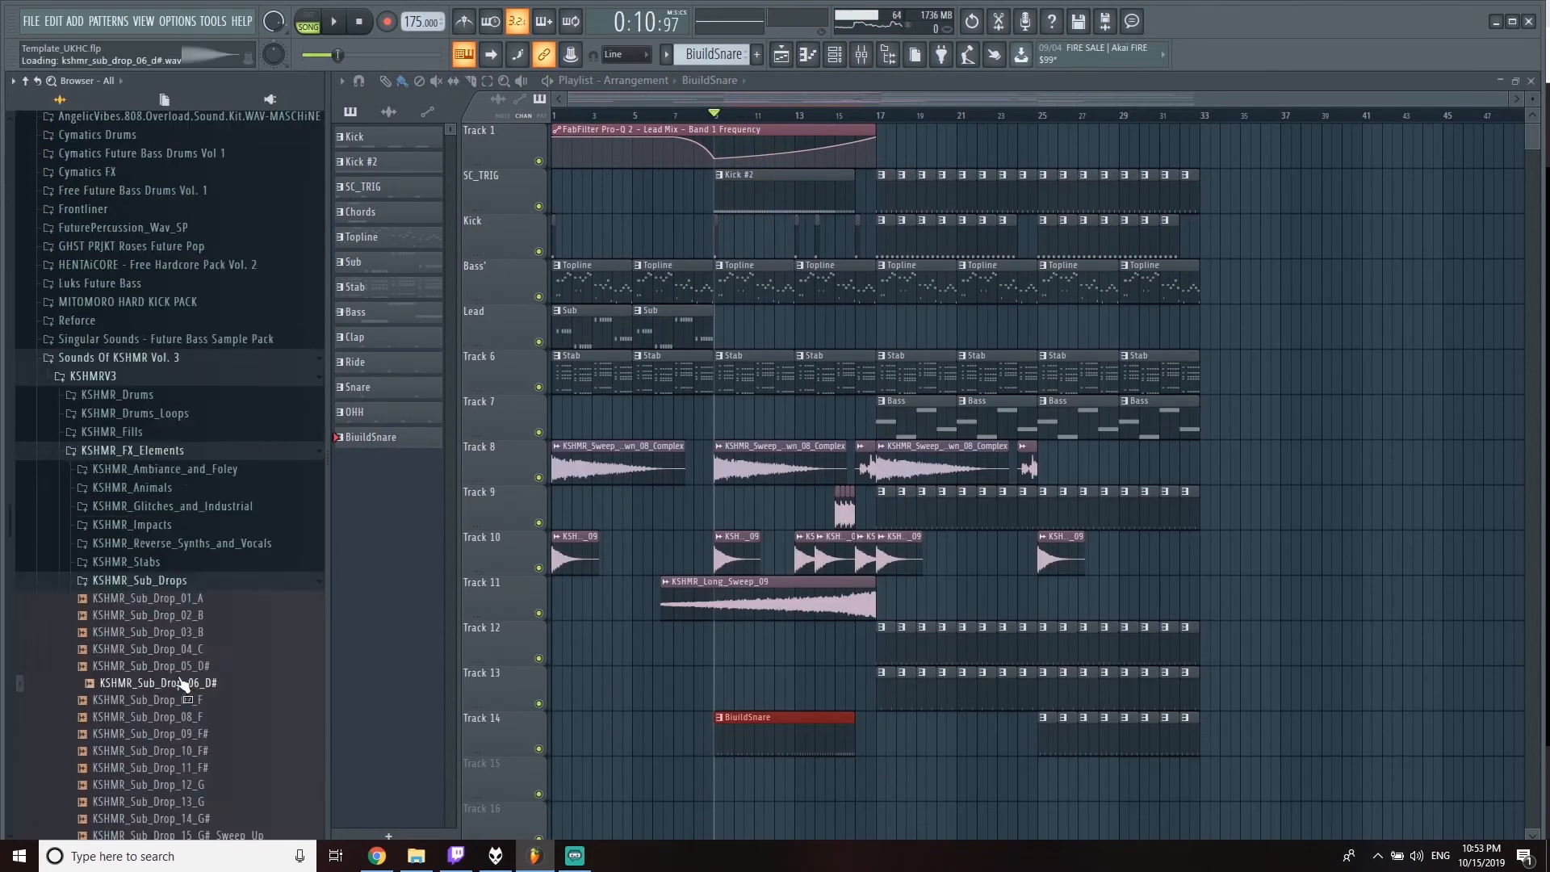
left_click(185, 653)
left_click(208, 325)
left_click(213, 294)
left_click_drag(210, 291, 717, 656)
Step: Lower the channel volume of the KSHMR_Sub_Drop_07_F sample while playing the build-up
left_click(726, 646)
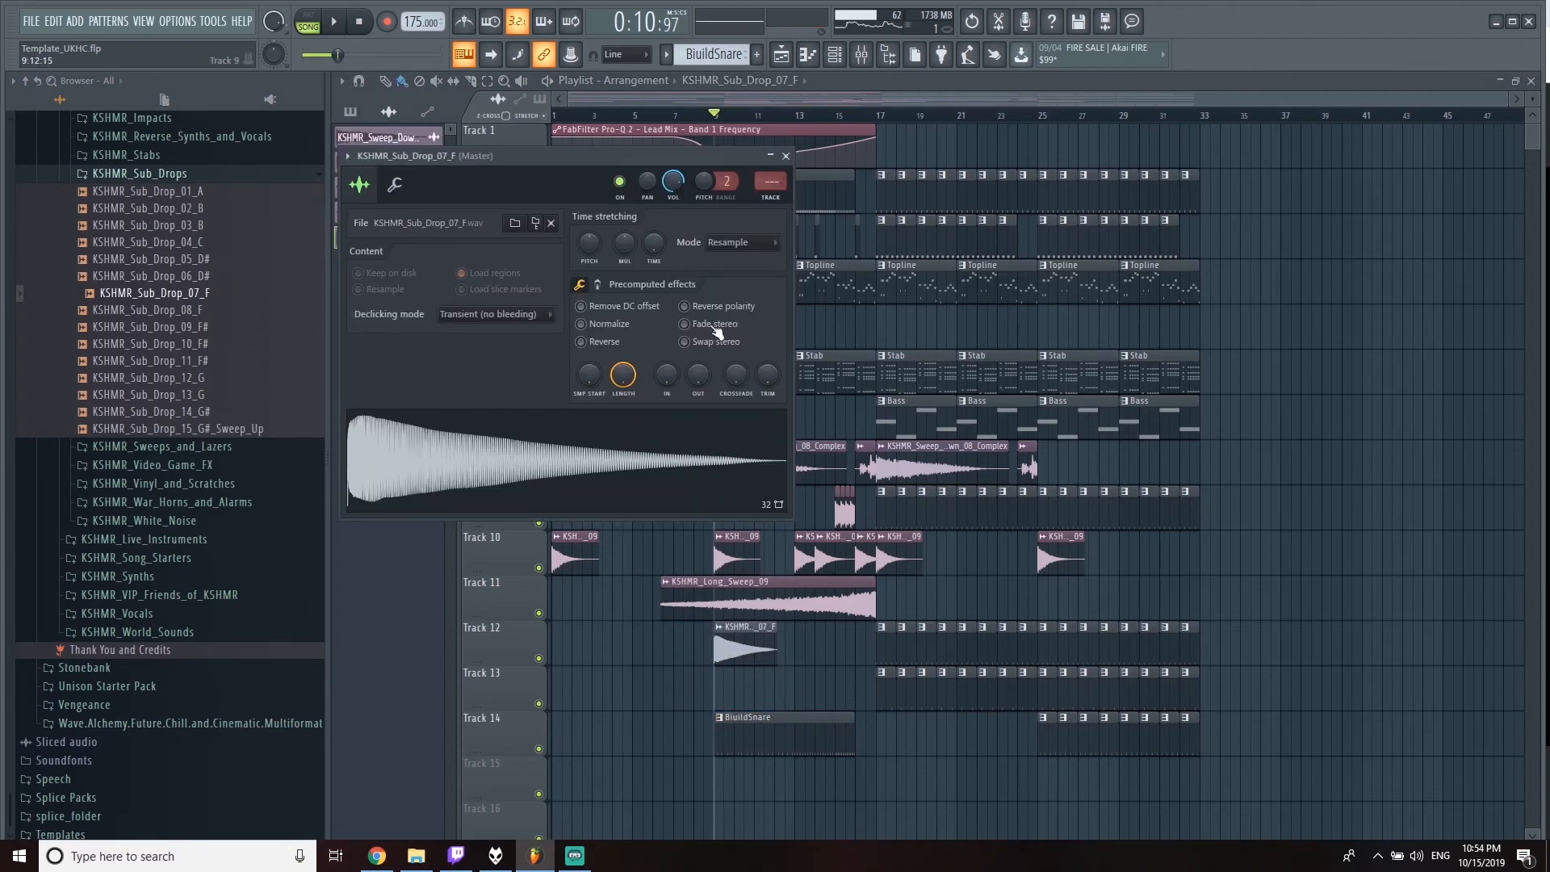
key("space")
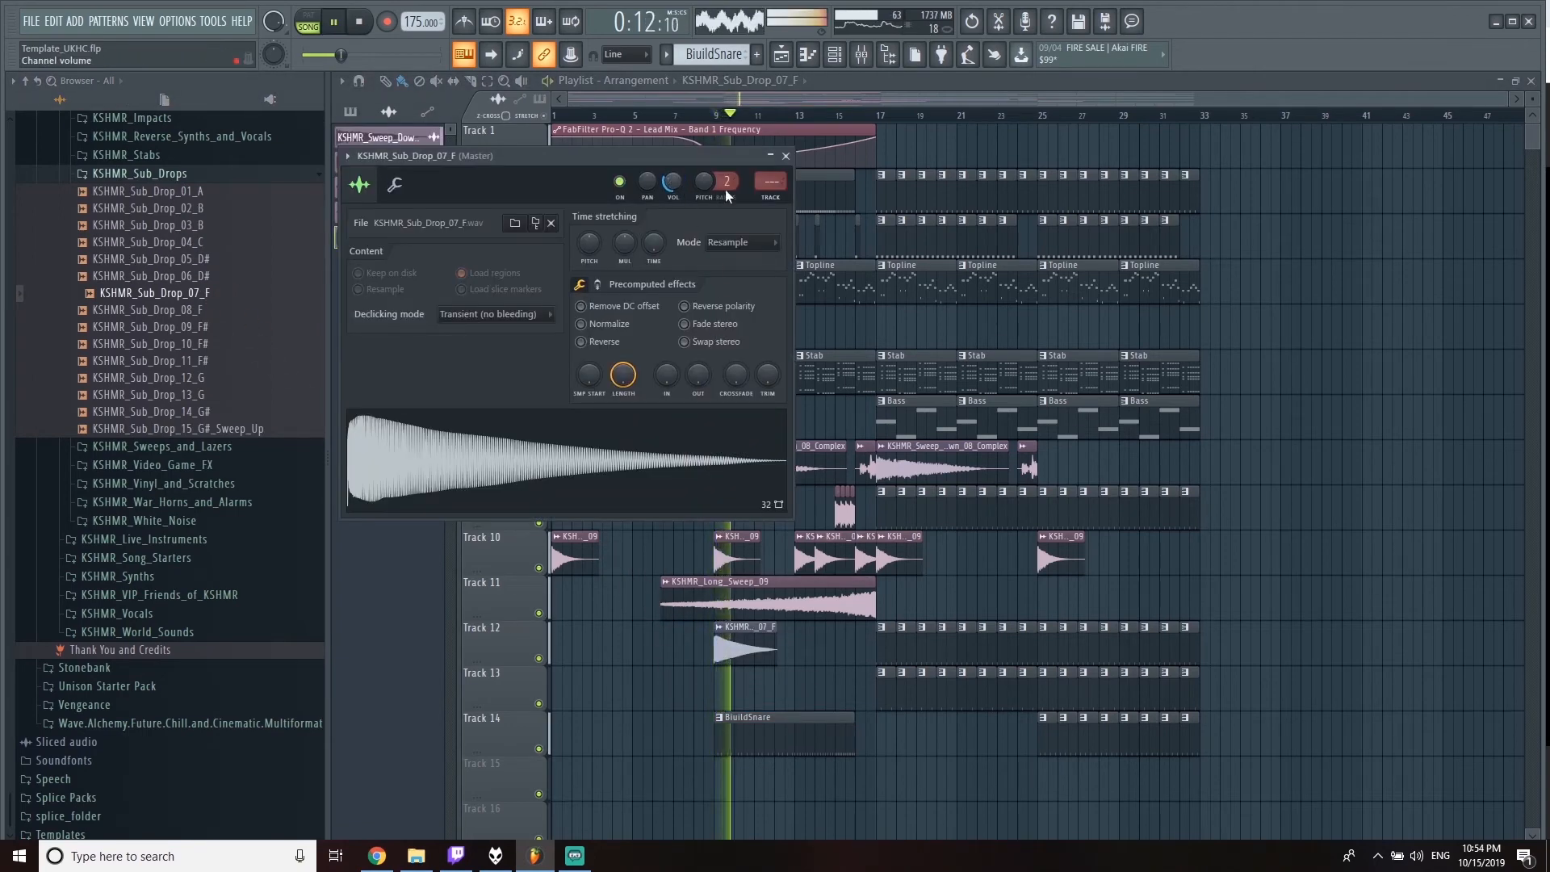
left_click(786, 156)
key("space")
key("space")
Step: Audition the KSHMR full break beat loops and place KSHMR_Break_Beat_Loop_18_174 on Track 15 around bar 9
left_click(162, 174)
key("space")
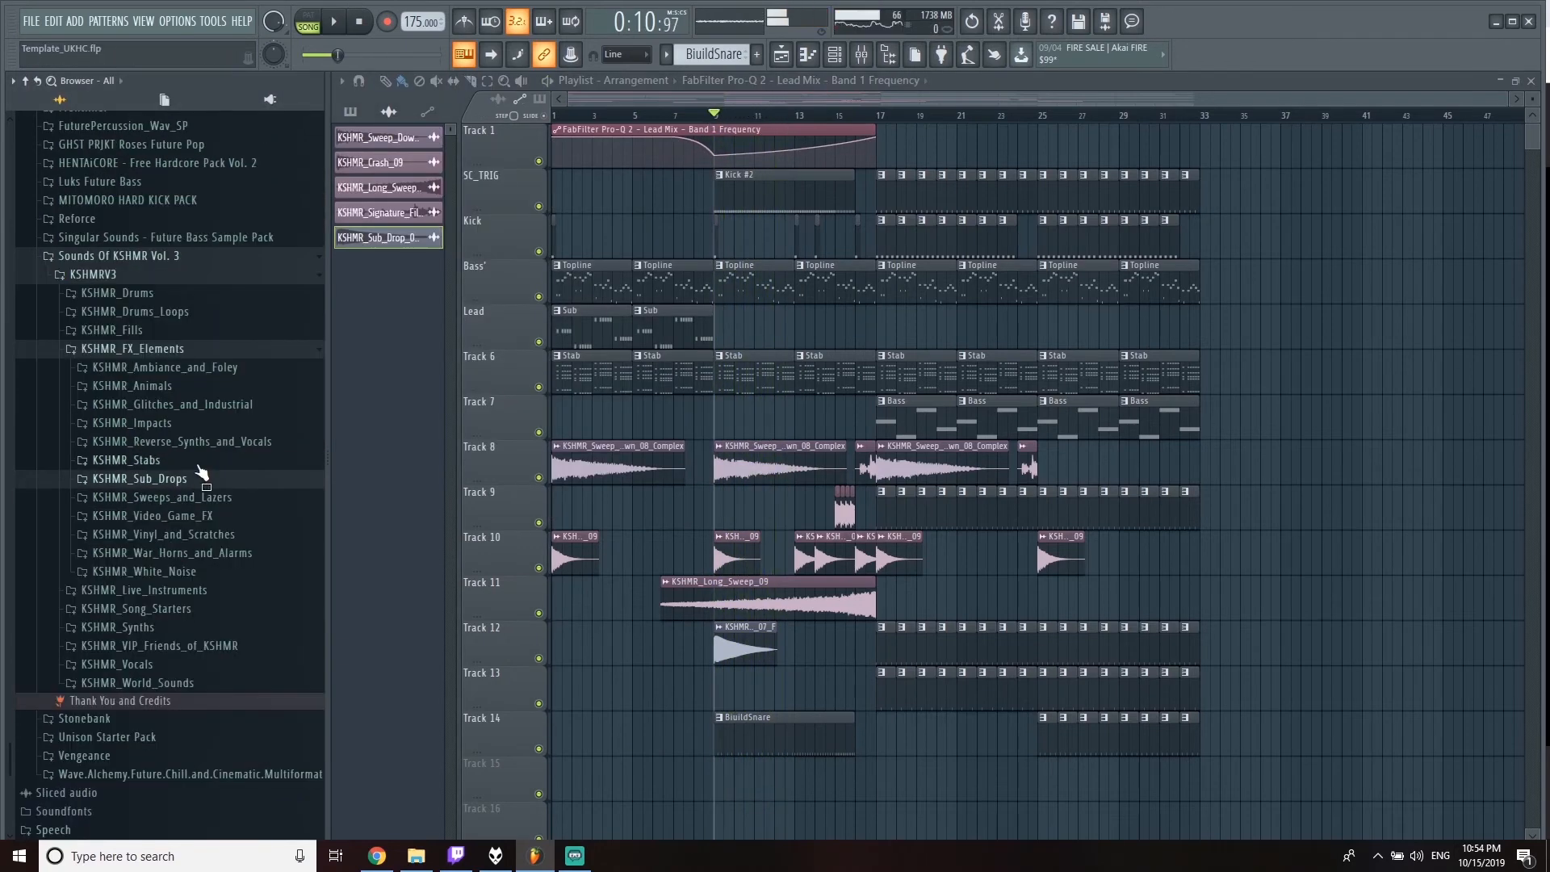
left_click(173, 313)
left_click(207, 503)
left_click(219, 486)
left_click(270, 396)
left_click(267, 519)
left_click_drag(267, 518, 715, 767)
Step: Fit the break beat loop clip on Track 15 to the project tempo using a source tempo of 174 BPM
left_click(723, 764)
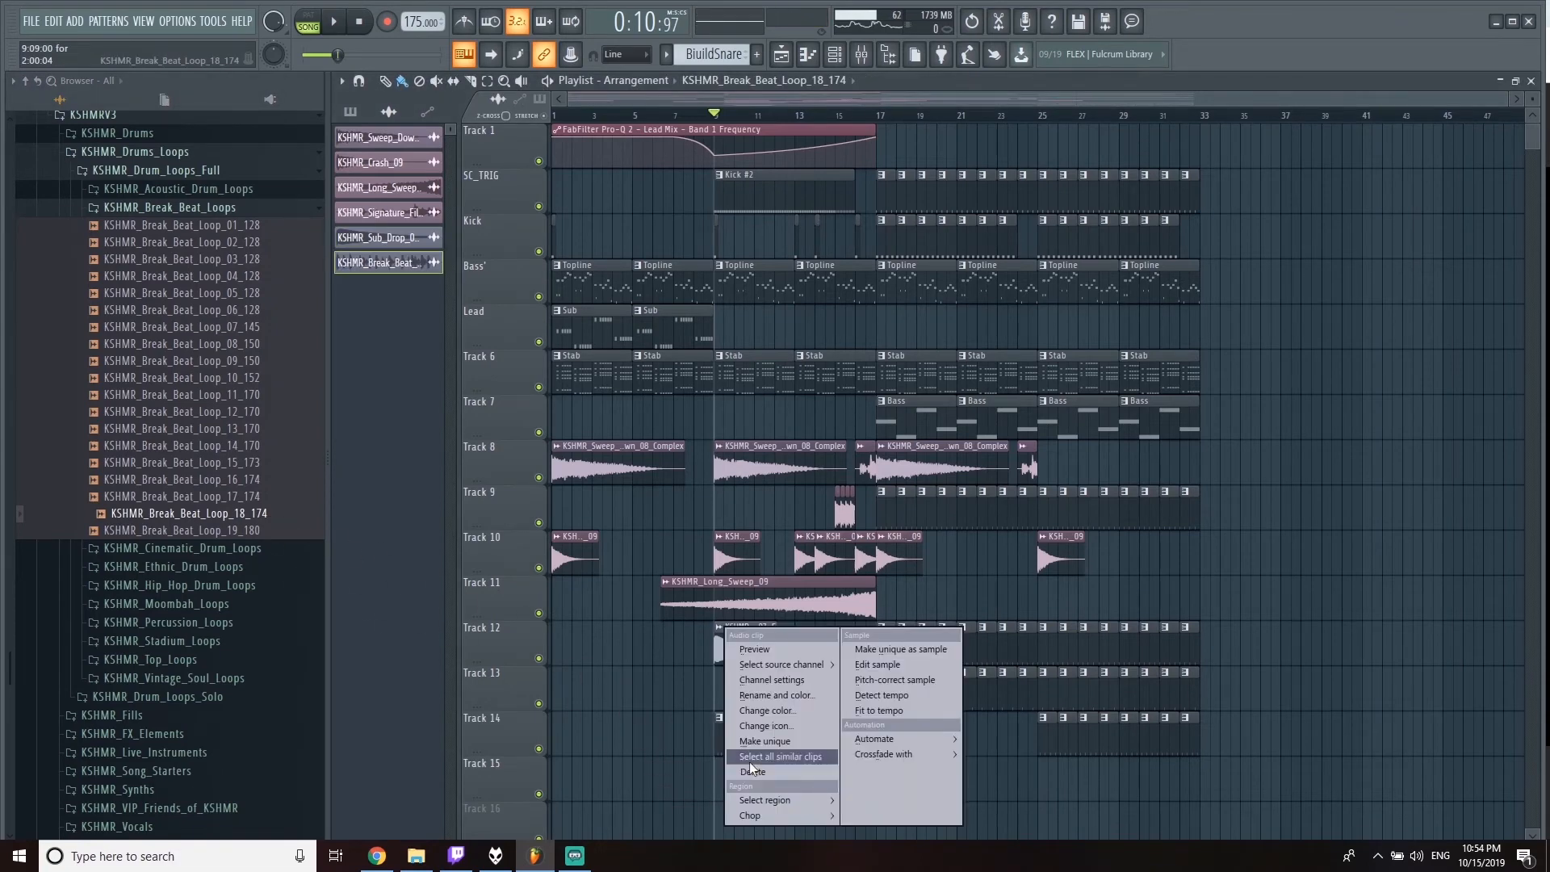
left_click(879, 710)
left_click(765, 587)
type("174")
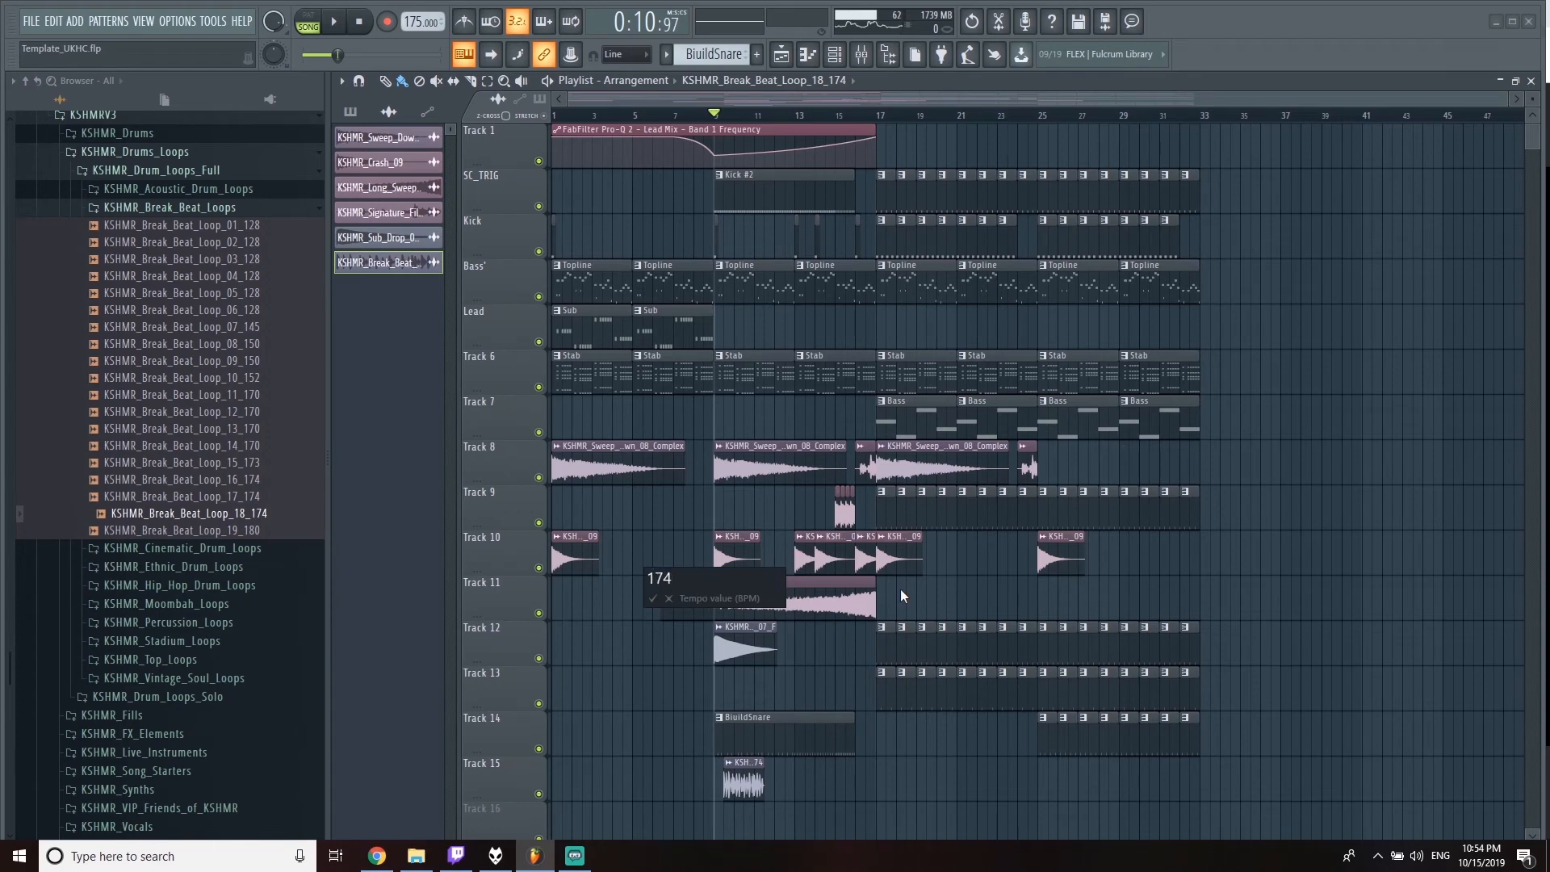
key("Return")
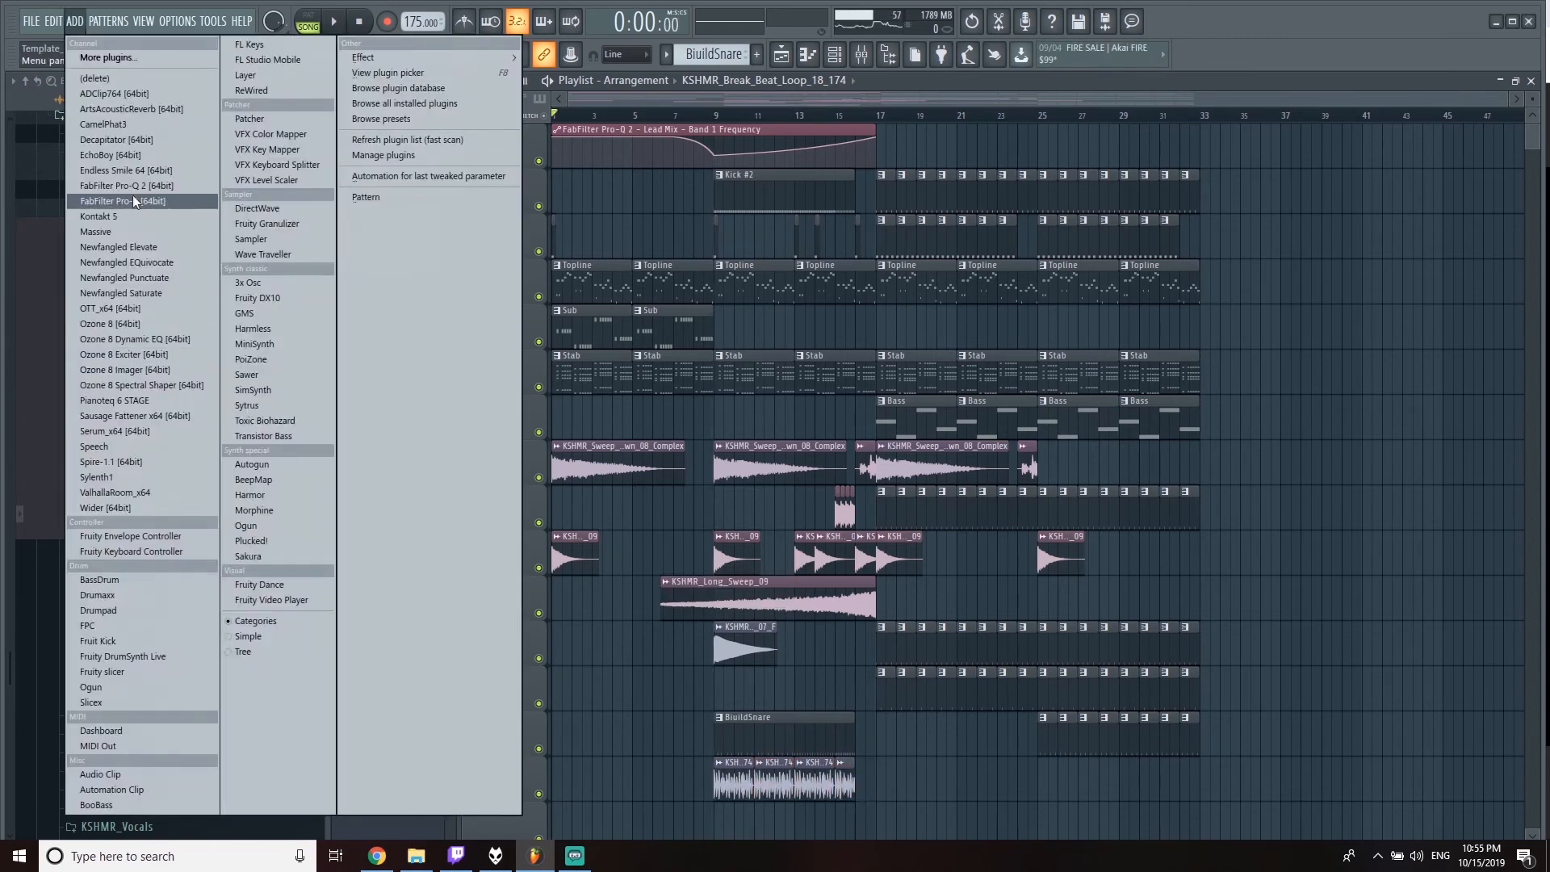
Step: Add a Pianoteq 6 STAGE instrument and load ValhallaRoom in the first effect slot of the Piano mixer track
left_click(132, 195)
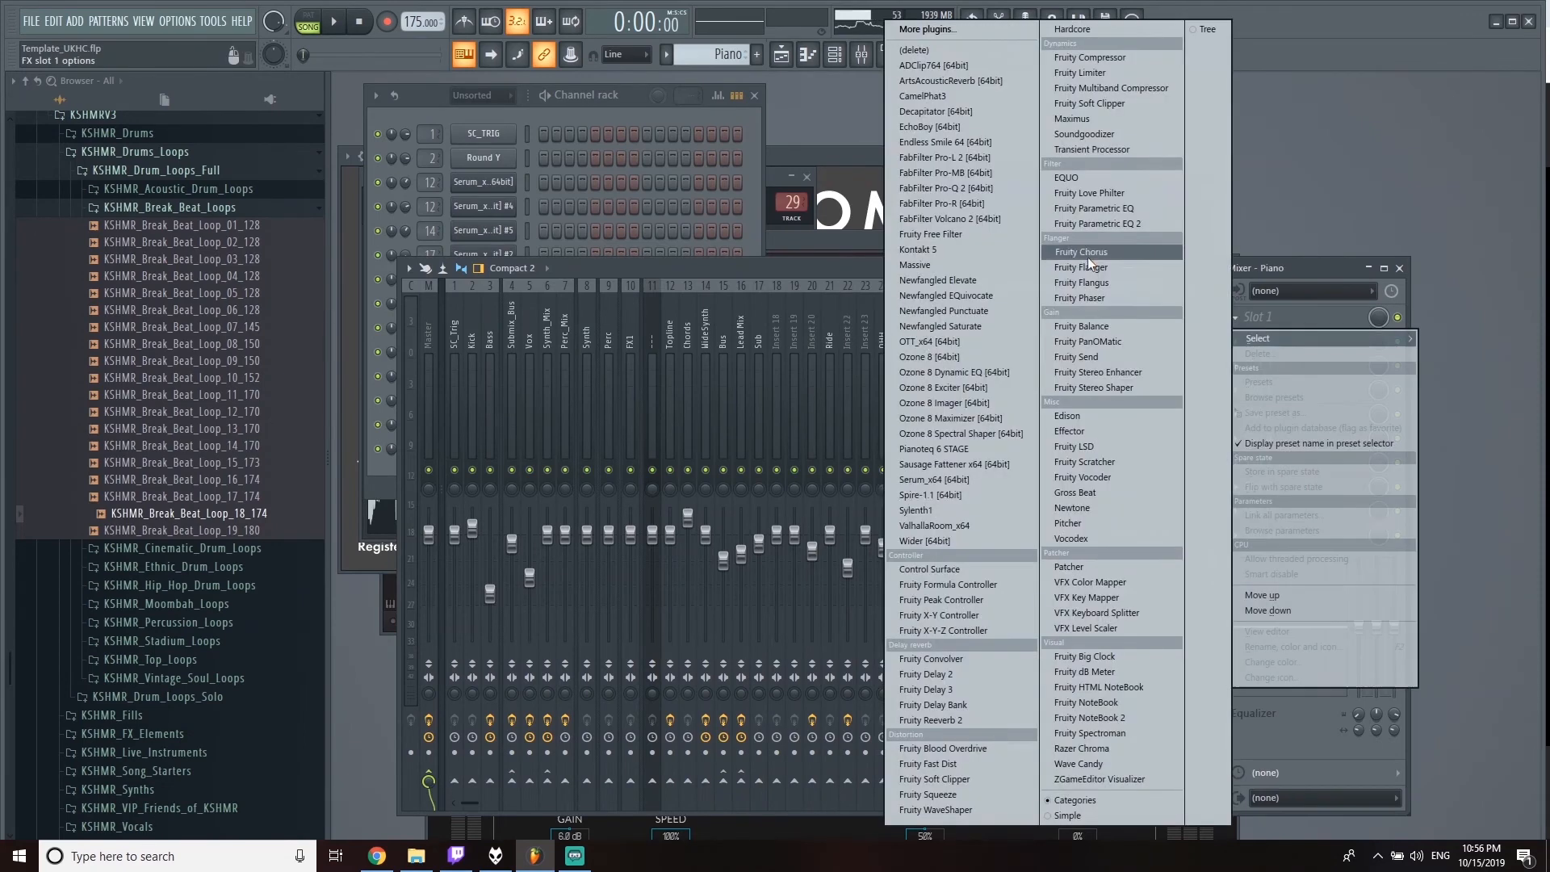
left_click(927, 526)
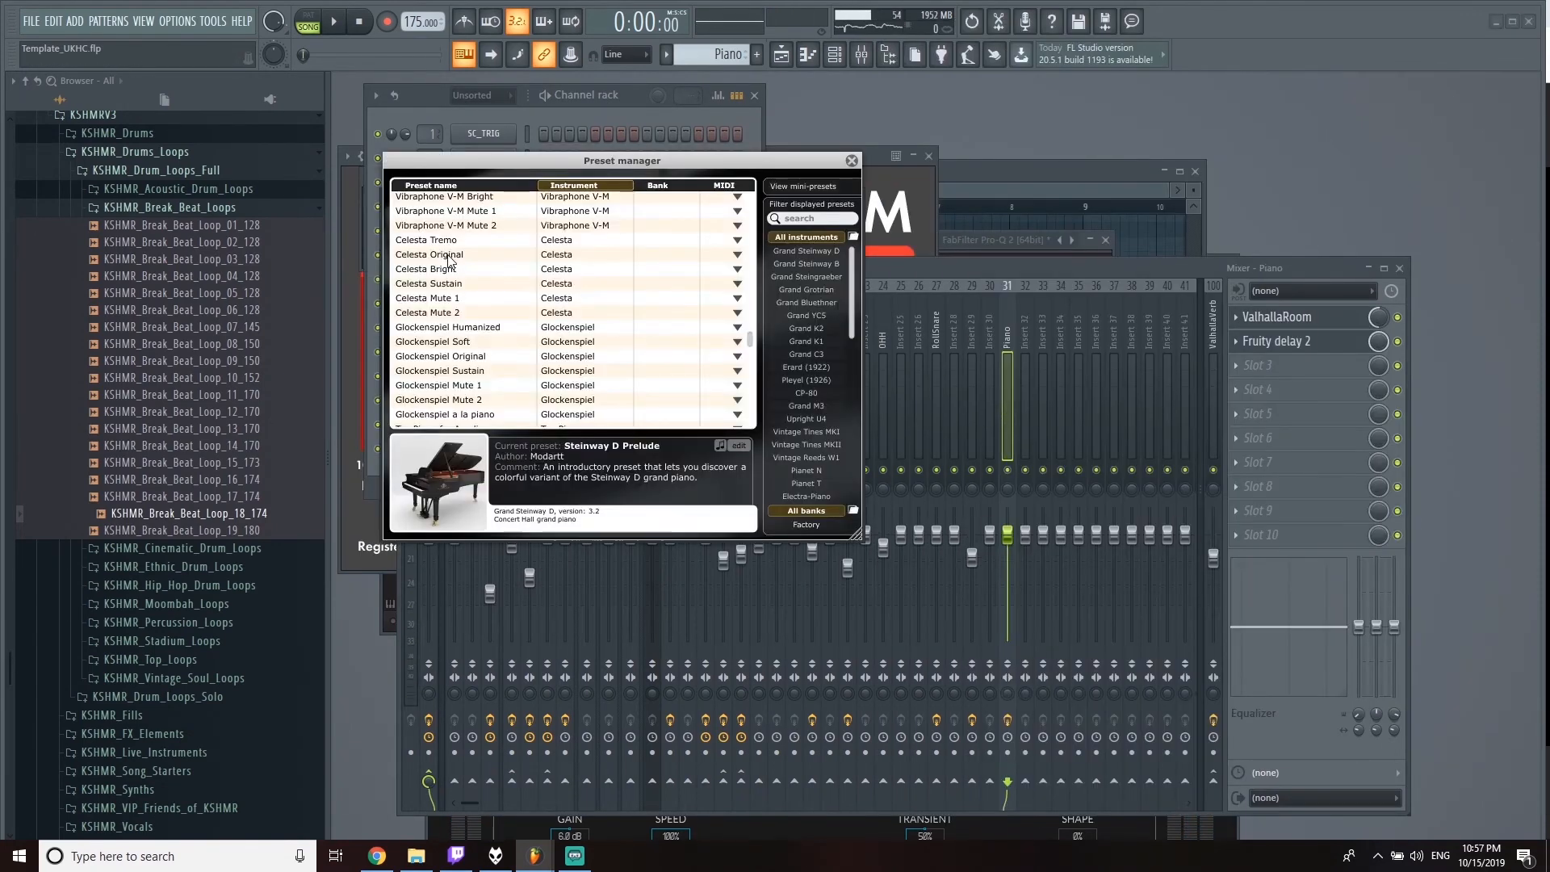
Step: Choose the Celesta Original preset in Pianoteq and audition it with a few notes
left_click(450, 255)
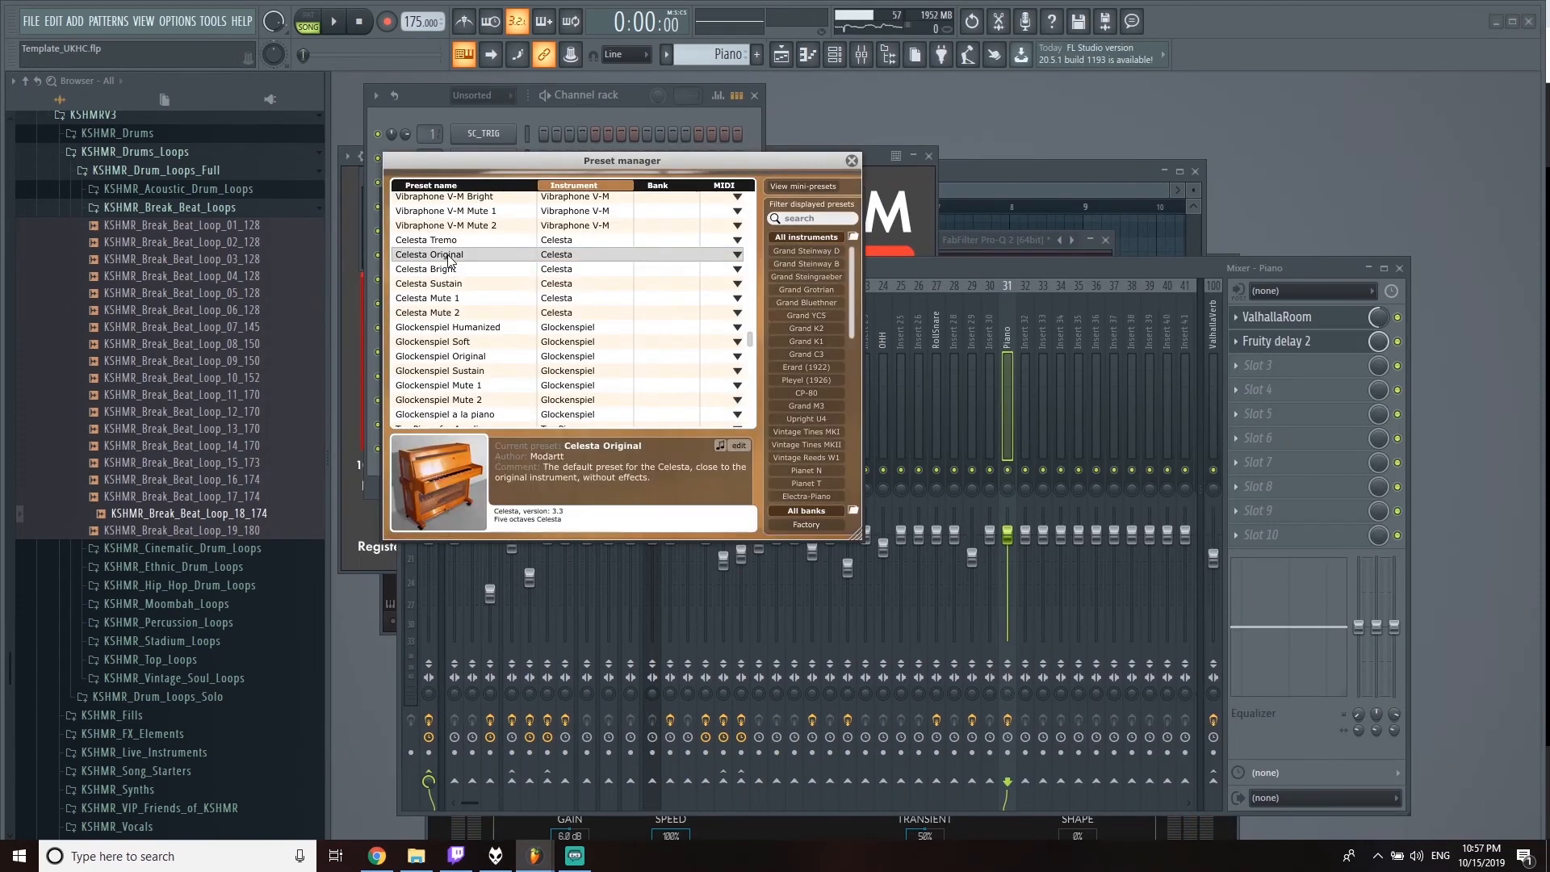
left_click(593, 119)
key("c")
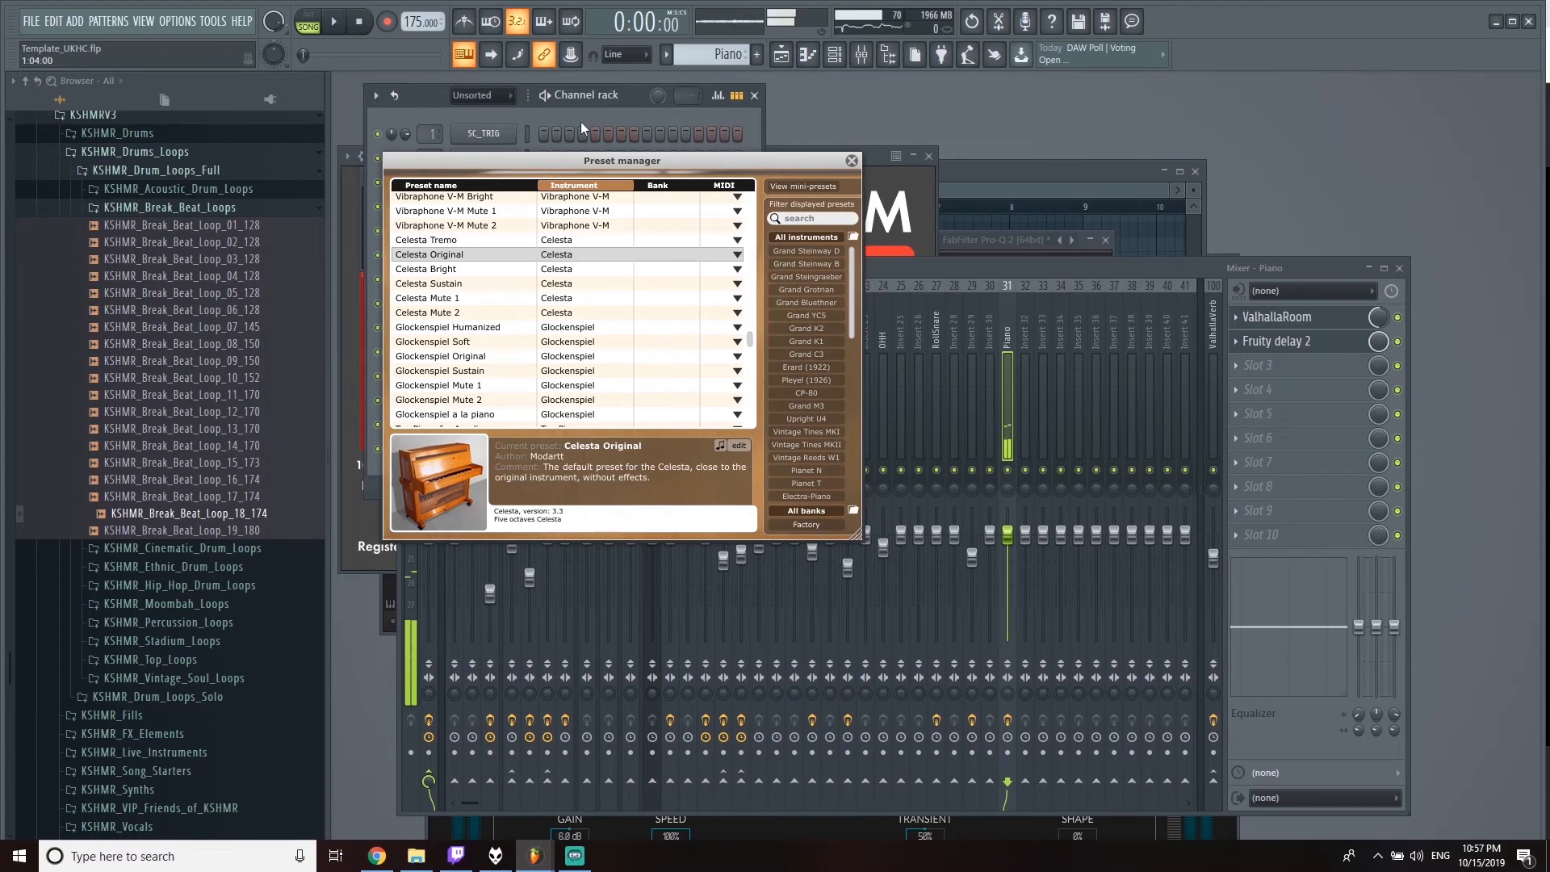
key("m")
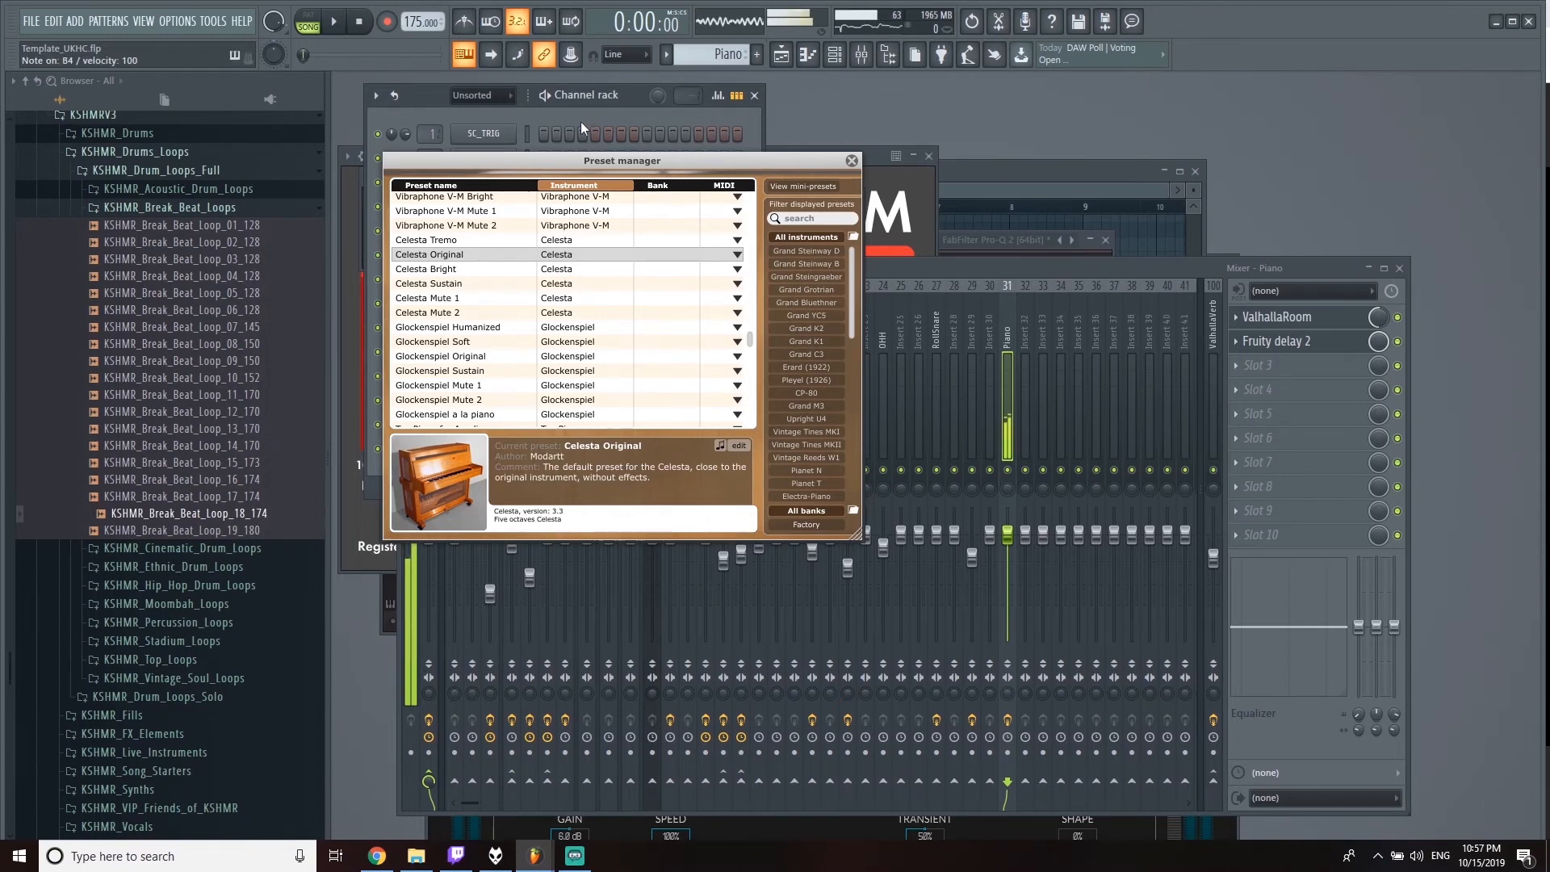
key("b")
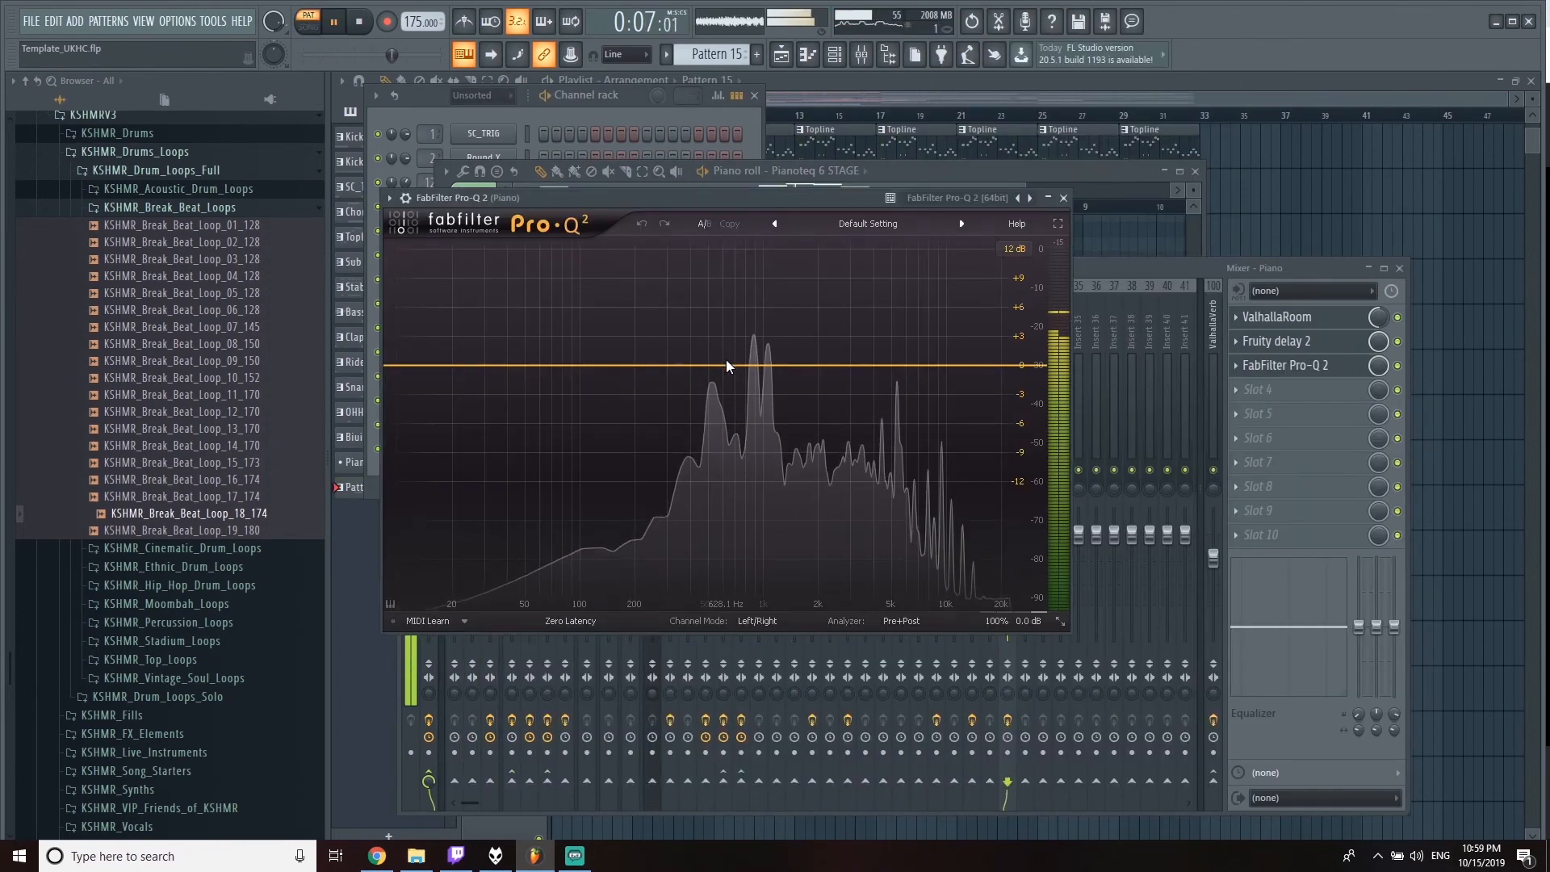
Step: Add a narrow bell cut near 717 Hz in the Piano track's FabFilter Pro-Q 2 and deepen it to about -12 dB
left_click_drag(726, 364, 737, 422)
scroll(737, 421, "up", 5)
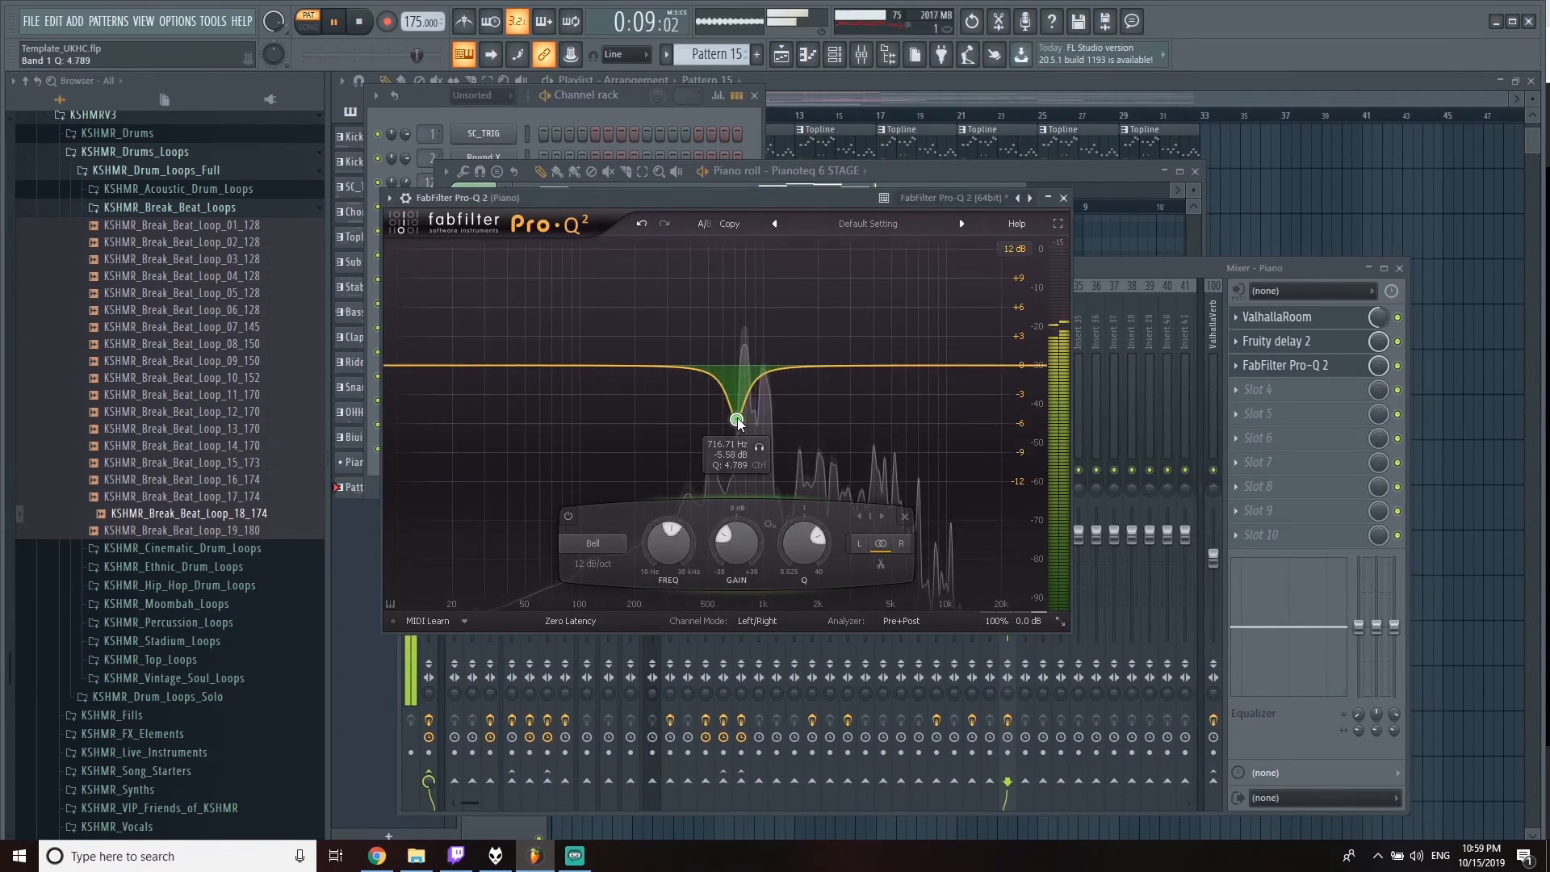
left_click_drag(738, 422, 744, 473)
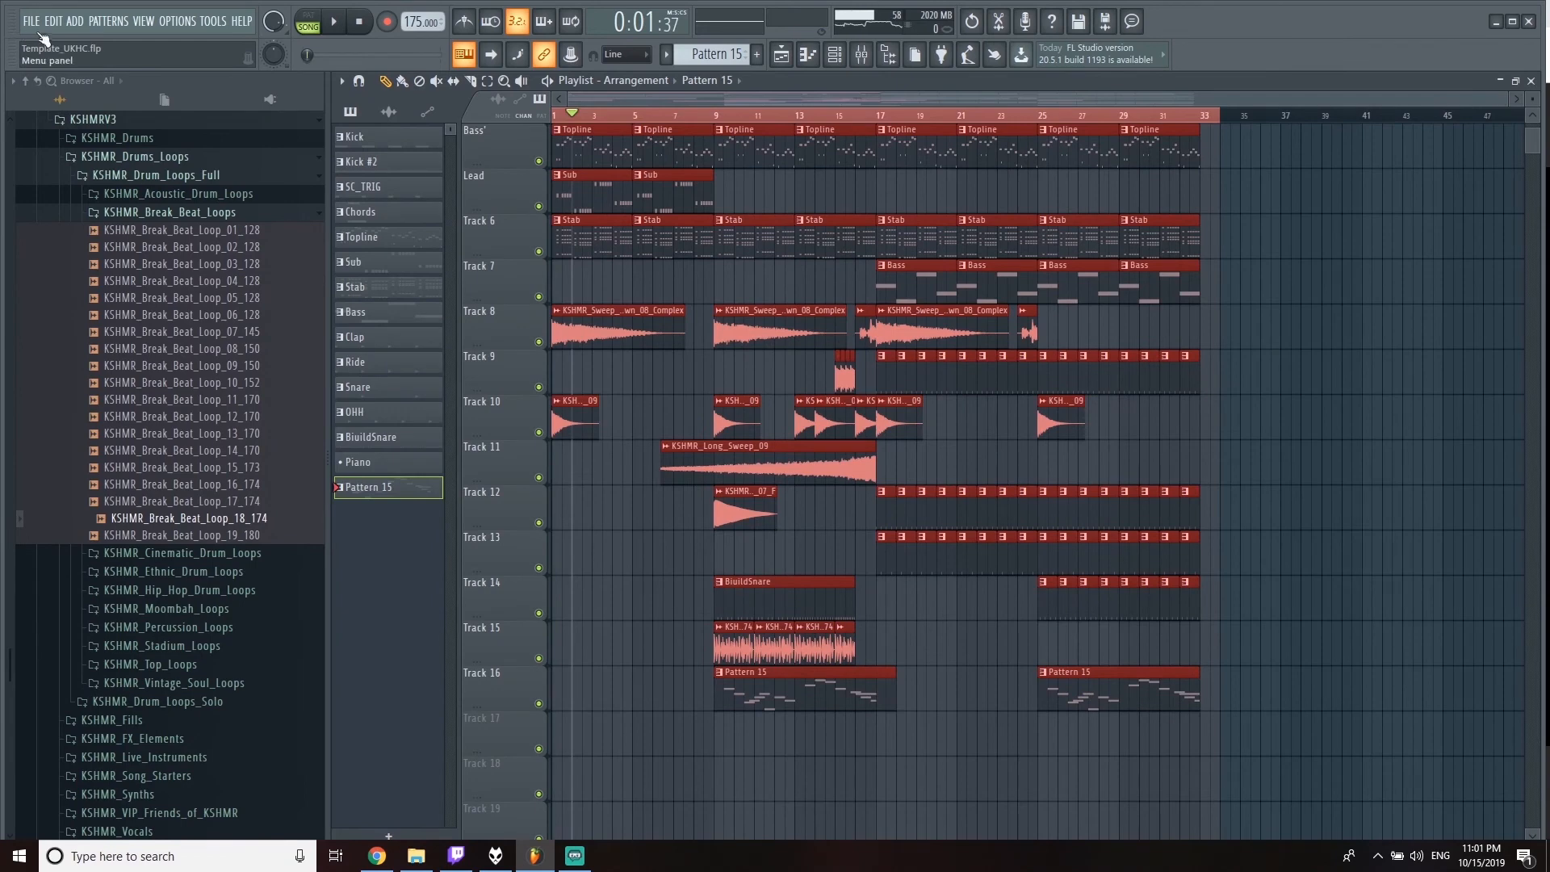
Step: Export the arrangement as the WAV file NocV_HHC_024 and play it in foobar2000
left_click(31, 20)
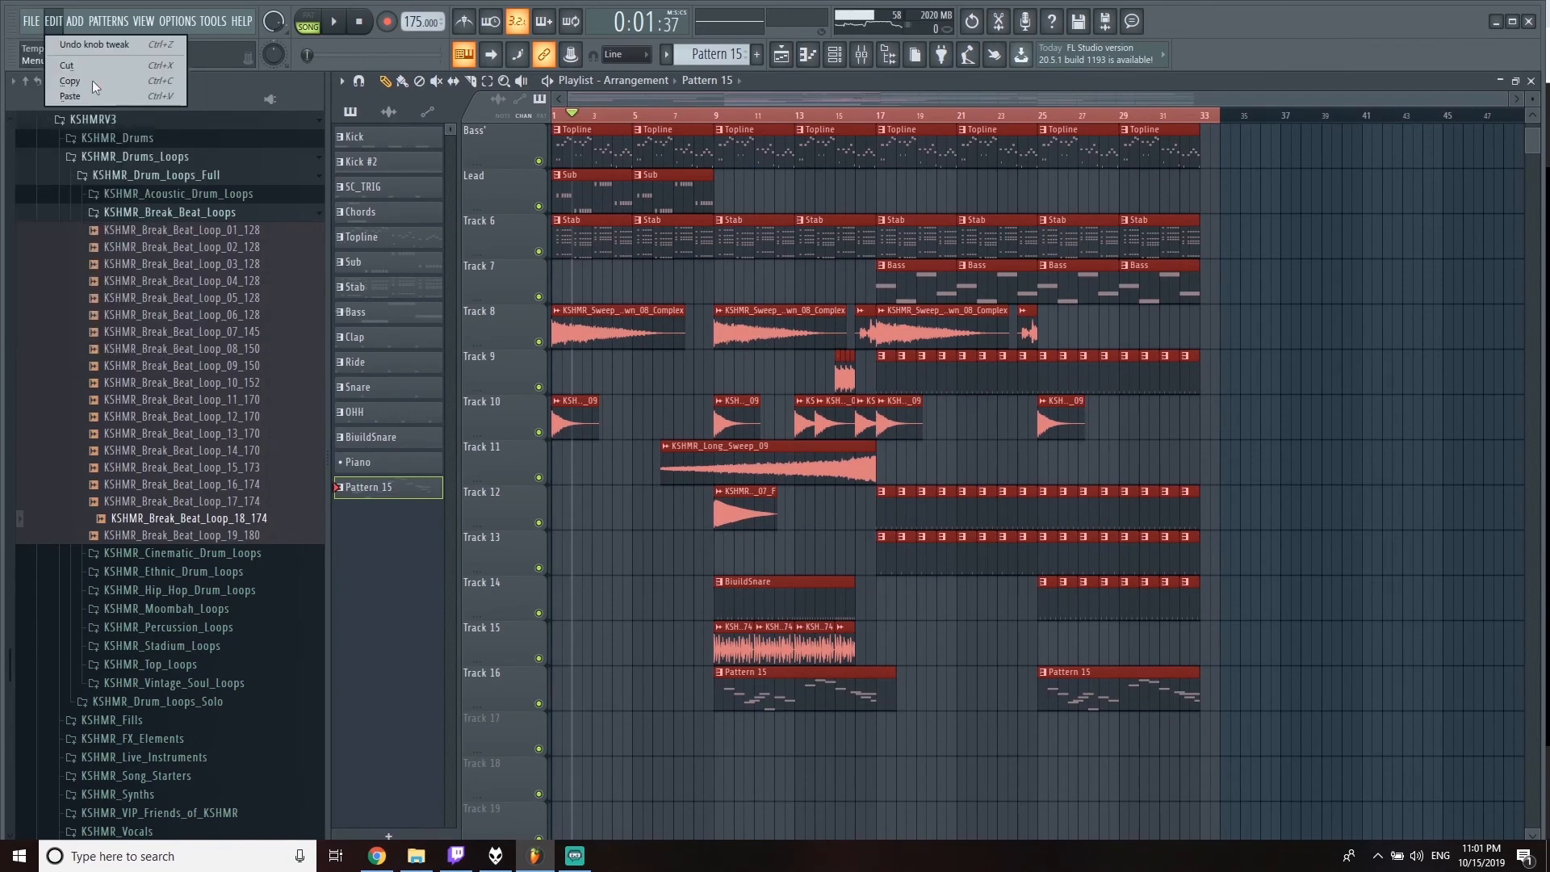
mouse_move(89, 163)
left_click(278, 164)
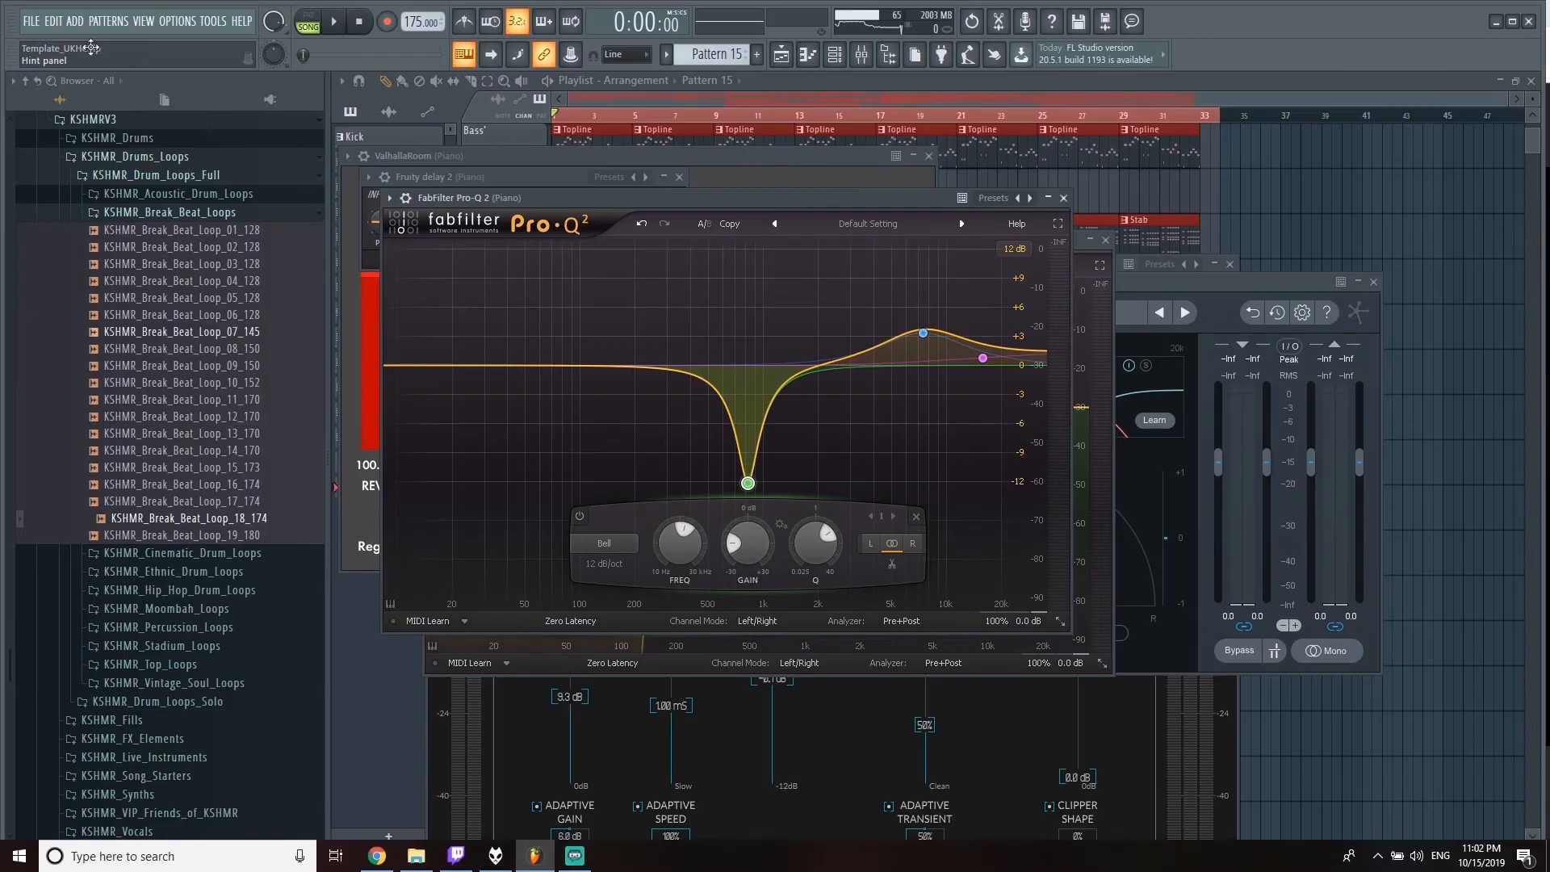
key("alt+Tab")
double_click(747, 452)
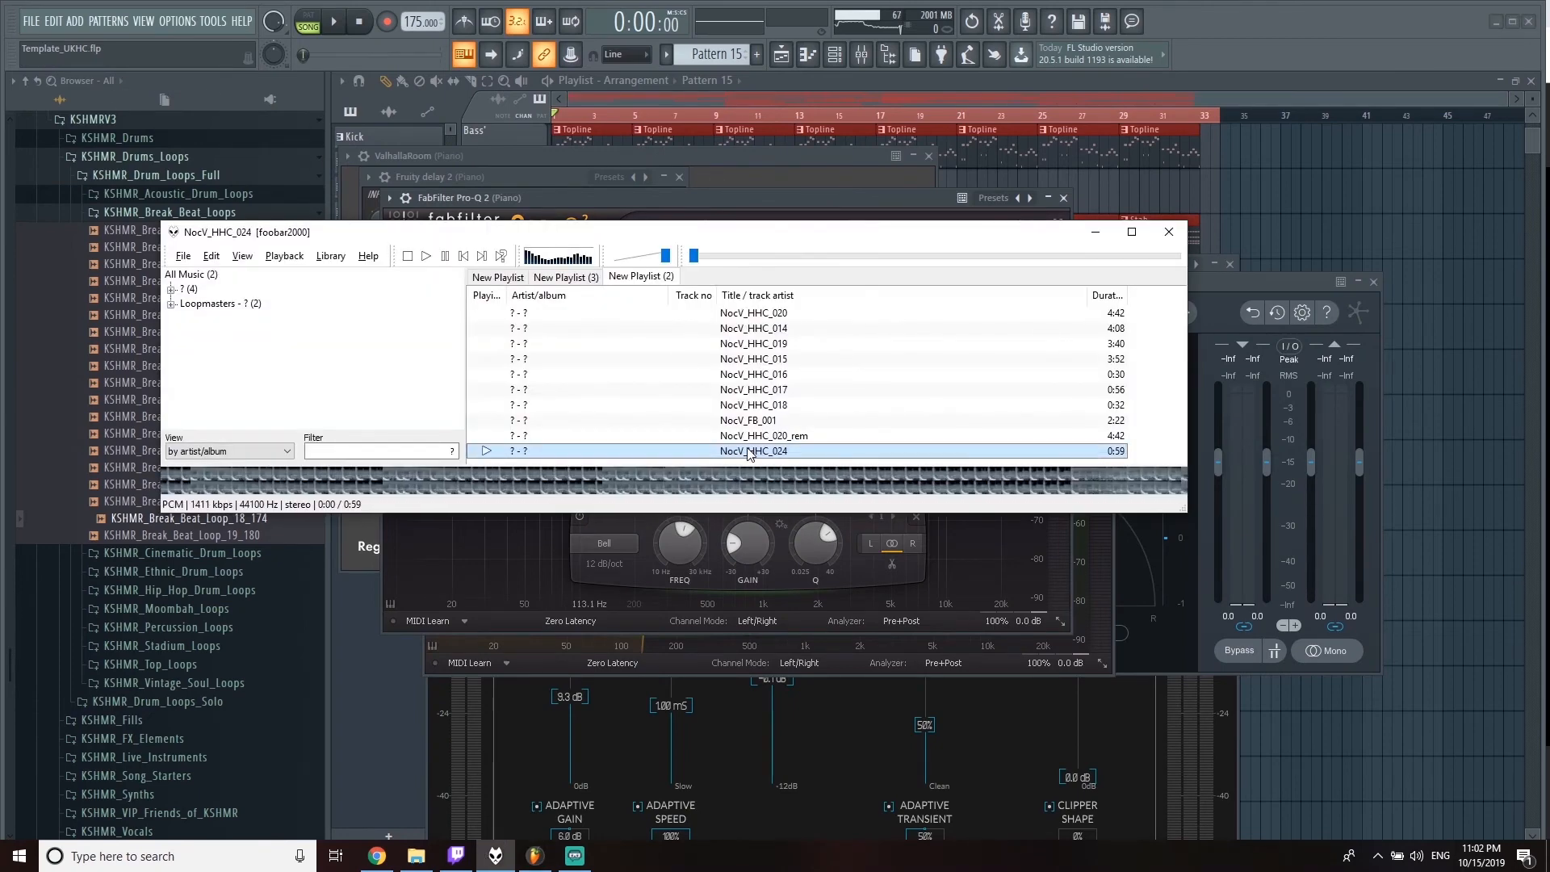